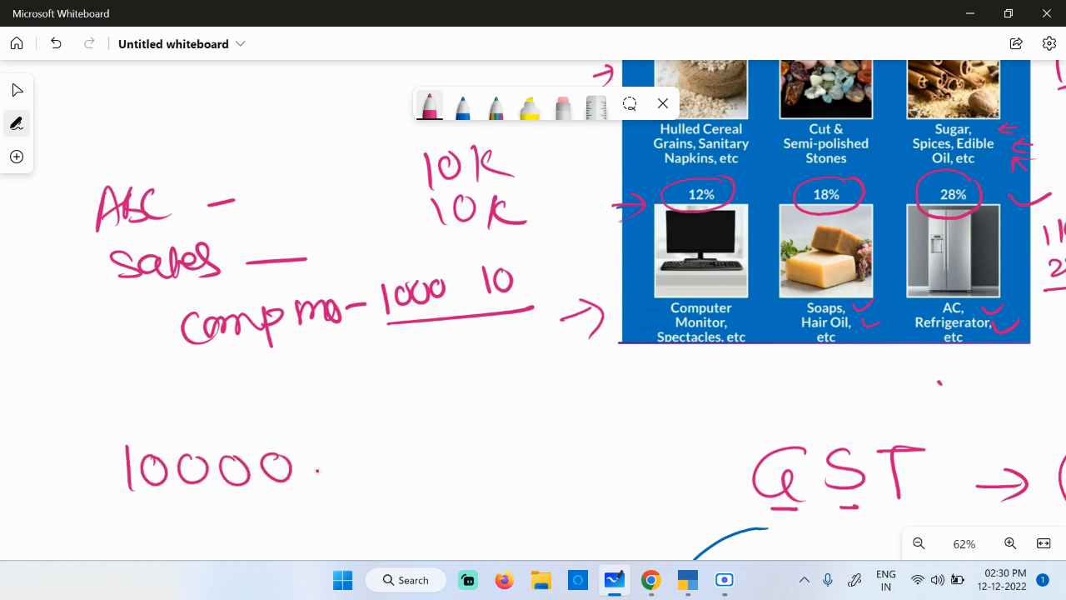
# - Write 12% beside the 10000 below the ABC sales notes, and write 1200 beneath the 10000 with a line under it
pyautogui.moveTo(419, 435)
pyautogui.mouseDown()
pyautogui.moveTo(440, 469)
pyautogui.moveTo(525, 454)
pyautogui.mouseUp()
pyautogui.moveTo(586, 502); pyautogui.dragTo(899, 265)
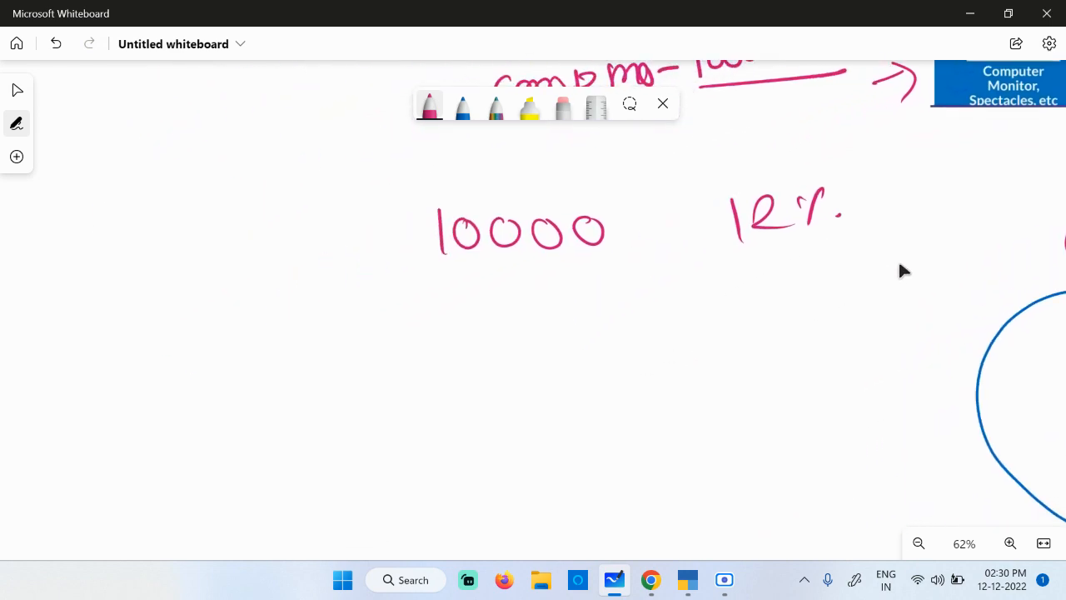
pyautogui.scroll(1, 899, 270)
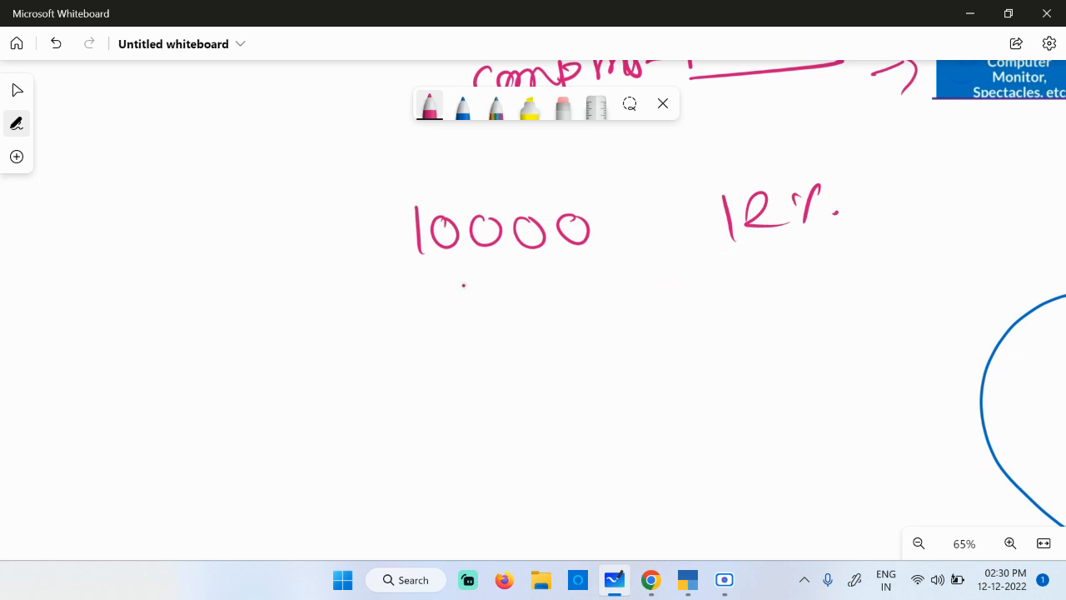
pyautogui.moveTo(462, 276)
pyautogui.mouseDown()
pyautogui.moveTo(460, 310)
pyautogui.moveTo(523, 309)
pyautogui.mouseUp()
pyautogui.moveTo(541, 281)
pyautogui.mouseDown()
pyautogui.moveTo(538, 300)
pyautogui.moveTo(541, 281)
pyautogui.mouseUp()
pyautogui.moveTo(579, 281); pyautogui.dragTo(578, 282)
pyautogui.moveTo(415, 332); pyautogui.dragTo(691, 329)
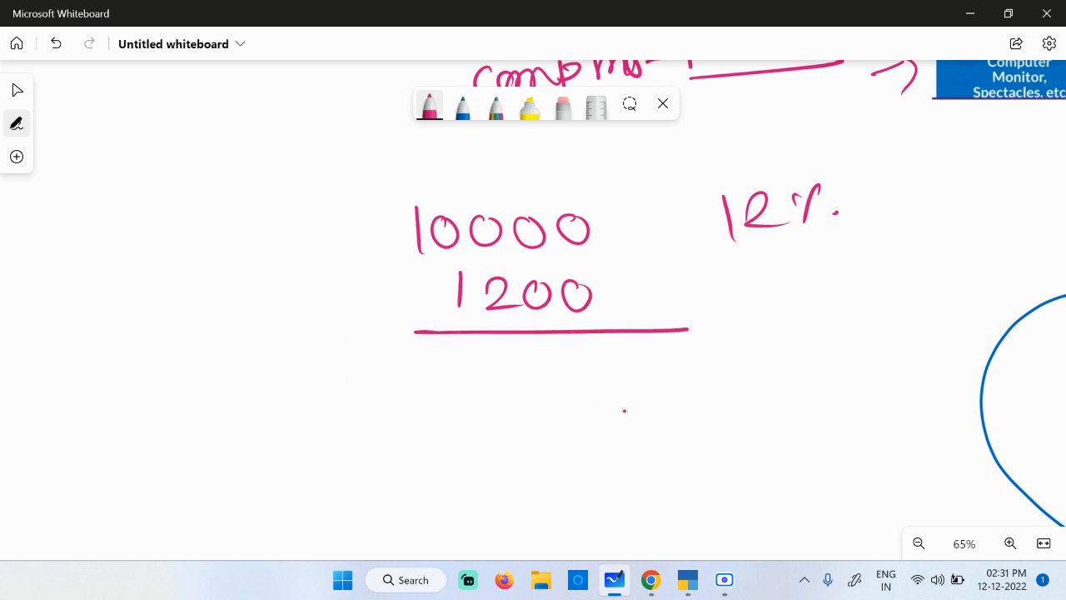
# - Write the total 11200 below the line and underline it
pyautogui.moveTo(625, 373)
pyautogui.mouseDown()
pyautogui.moveTo(630, 389)
pyautogui.moveTo(627, 370)
pyautogui.moveTo(563, 414)
pyautogui.moveTo(574, 376)
pyautogui.mouseUp()
pyautogui.moveTo(501, 389); pyautogui.dragTo(533, 417)
pyautogui.moveTo(471, 377); pyautogui.dragTo(468, 424)
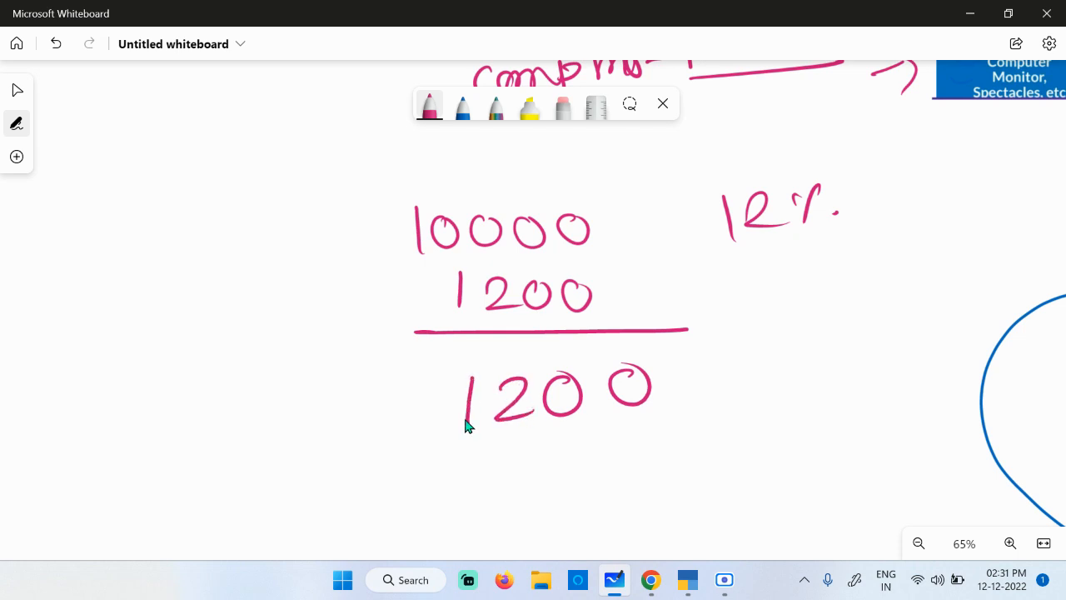
pyautogui.moveTo(406, 384)
pyautogui.mouseDown()
pyautogui.moveTo(405, 441)
pyautogui.moveTo(693, 457)
pyautogui.mouseUp()
# - Handwrite the start of a new calculation, 10000 × 12, in the blank area beside the 11200 sum
pyautogui.moveTo(259, 495); pyautogui.dragTo(887, 374)
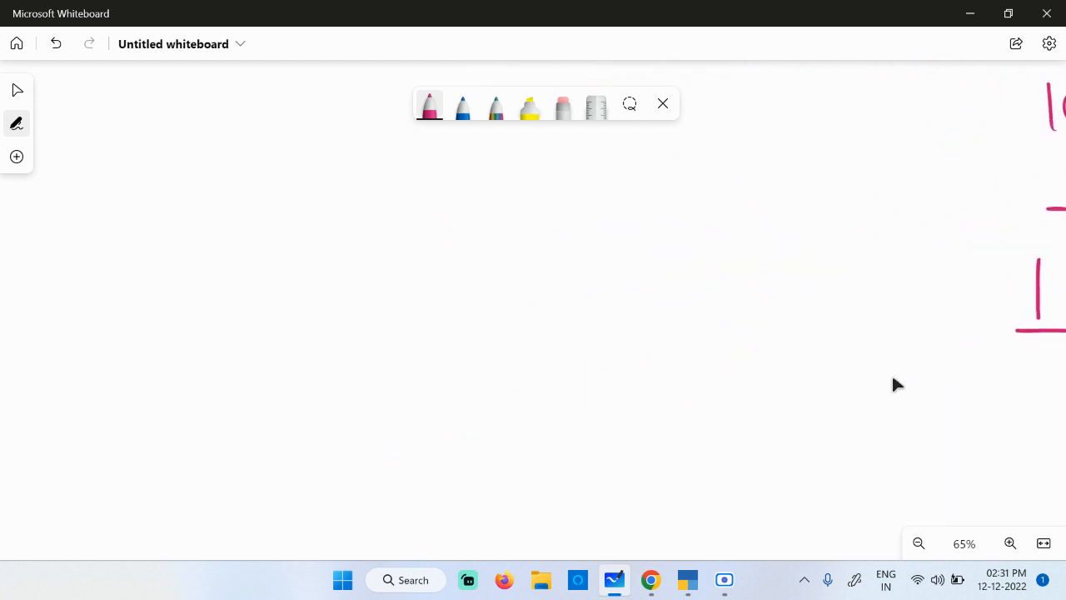
pyautogui.moveTo(192, 186); pyautogui.dragTo(195, 258)
pyautogui.moveTo(246, 215); pyautogui.dragTo(236, 204)
pyautogui.moveTo(272, 213)
pyautogui.mouseDown()
pyautogui.moveTo(286, 219)
pyautogui.moveTo(282, 204)
pyautogui.mouseUp()
pyautogui.moveTo(320, 215)
pyautogui.mouseDown()
pyautogui.moveTo(336, 219)
pyautogui.moveTo(329, 204)
pyautogui.mouseUp()
pyautogui.moveTo(360, 213); pyautogui.dragTo(474, 254)
pyautogui.moveTo(471, 207); pyautogui.dragTo(409, 273)
pyautogui.moveTo(519, 144)
pyautogui.mouseDown()
pyautogui.moveTo(520, 191)
pyautogui.moveTo(590, 179)
pyautogui.mouseUp()
# - Write 12% between the new calculation and the earlier sum, and underline the 12
pyautogui.moveTo(830, 109); pyautogui.dragTo(886, 142)
pyautogui.moveTo(896, 112); pyautogui.dragTo(911, 131)
pyautogui.click(921, 128)
pyautogui.moveTo(830, 150); pyautogui.dragTo(891, 144)
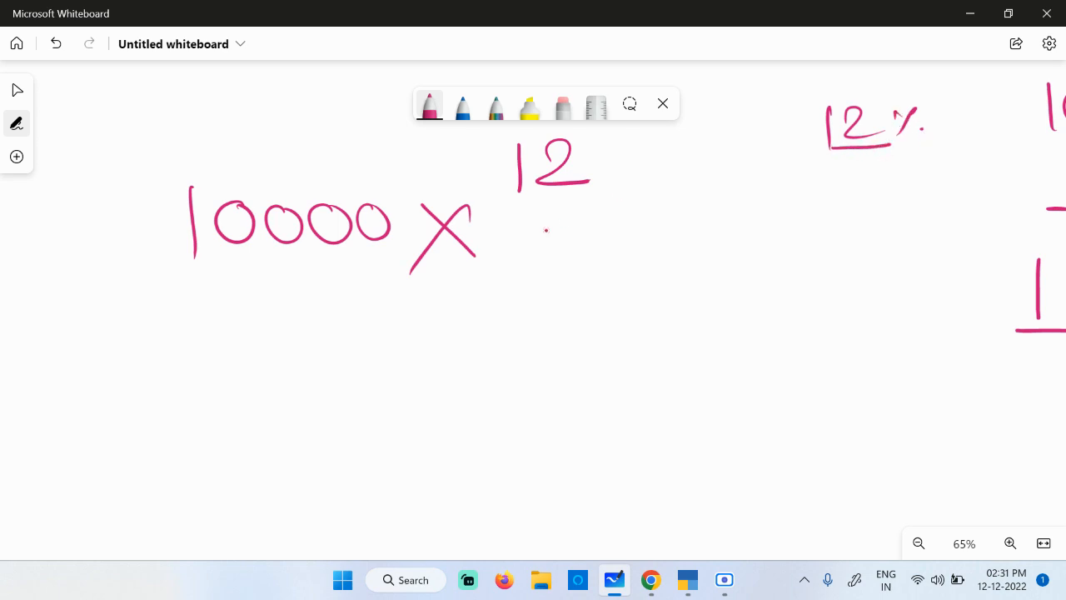
# - Complete the fraction as 12 over 100 and draw an arrow pointing to it from the 12% note
pyautogui.moveTo(522, 219); pyautogui.dragTo(614, 214)
pyautogui.moveTo(538, 239); pyautogui.dragTo(538, 294)
pyautogui.moveTo(583, 254)
pyautogui.mouseDown()
pyautogui.moveTo(575, 264)
pyautogui.moveTo(583, 254)
pyautogui.mouseUp()
pyautogui.moveTo(603, 268)
pyautogui.mouseDown()
pyautogui.moveTo(614, 263)
pyautogui.moveTo(607, 274)
pyautogui.mouseUp()
pyautogui.moveTo(824, 161)
pyautogui.mouseDown()
pyautogui.moveTo(721, 181)
pyautogui.moveTo(786, 224)
pyautogui.mouseUp()
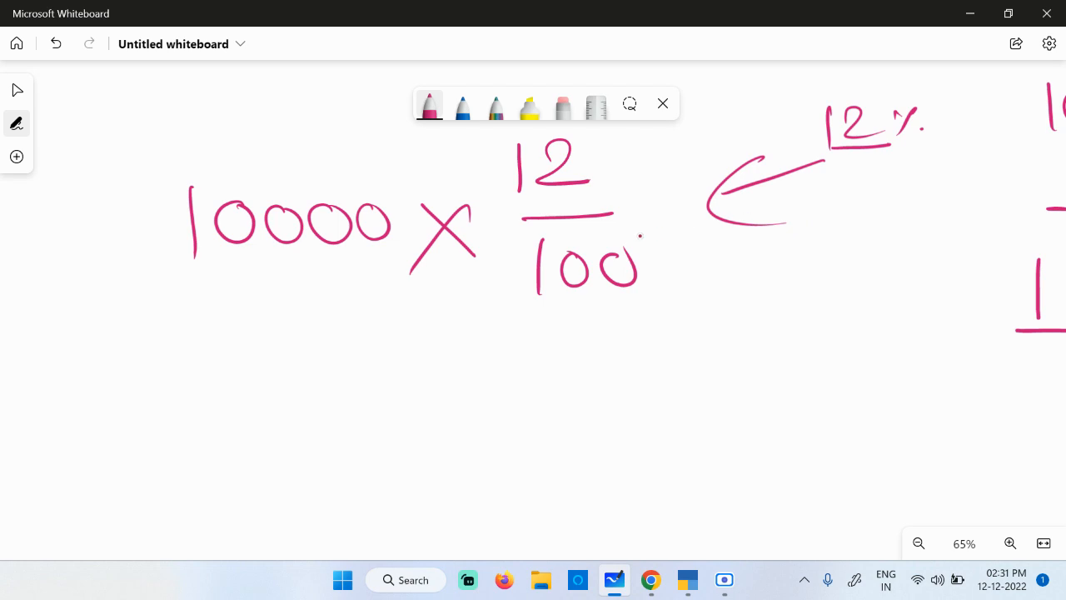
# - Strike out two zeros each in 100 and 10000, and draw a line above linking the 10000 to the 12
pyautogui.moveTo(652, 271); pyautogui.dragTo(563, 283)
pyautogui.moveTo(325, 223); pyautogui.dragTo(398, 222)
pyautogui.moveTo(288, 175); pyautogui.dragTo(484, 160)
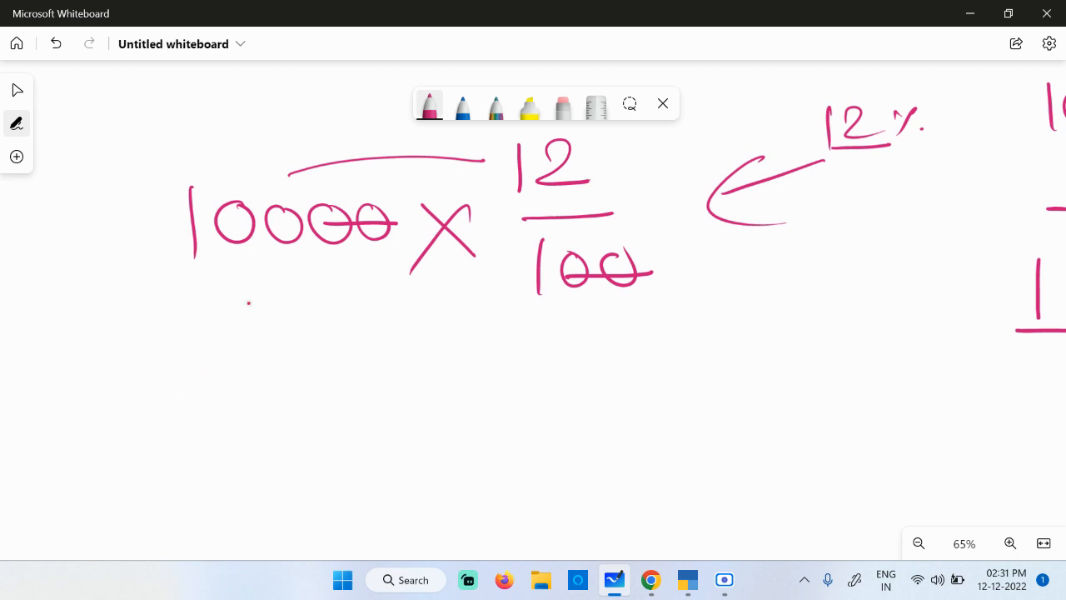
# - Write the result 1200 below the 10000 × 12/100 calculation and circle it
pyautogui.moveTo(249, 348); pyautogui.dragTo(250, 408)
pyautogui.moveTo(298, 368); pyautogui.dragTo(358, 400)
pyautogui.moveTo(390, 356)
pyautogui.mouseDown()
pyautogui.moveTo(392, 372)
pyautogui.moveTo(392, 359)
pyautogui.mouseUp()
pyautogui.moveTo(405, 373)
pyautogui.mouseDown()
pyautogui.moveTo(433, 360)
pyautogui.moveTo(407, 370)
pyautogui.mouseUp()
pyautogui.moveTo(488, 383)
pyautogui.mouseDown()
pyautogui.moveTo(486, 365)
pyautogui.moveTo(287, 439)
pyautogui.moveTo(517, 365)
pyautogui.mouseUp()
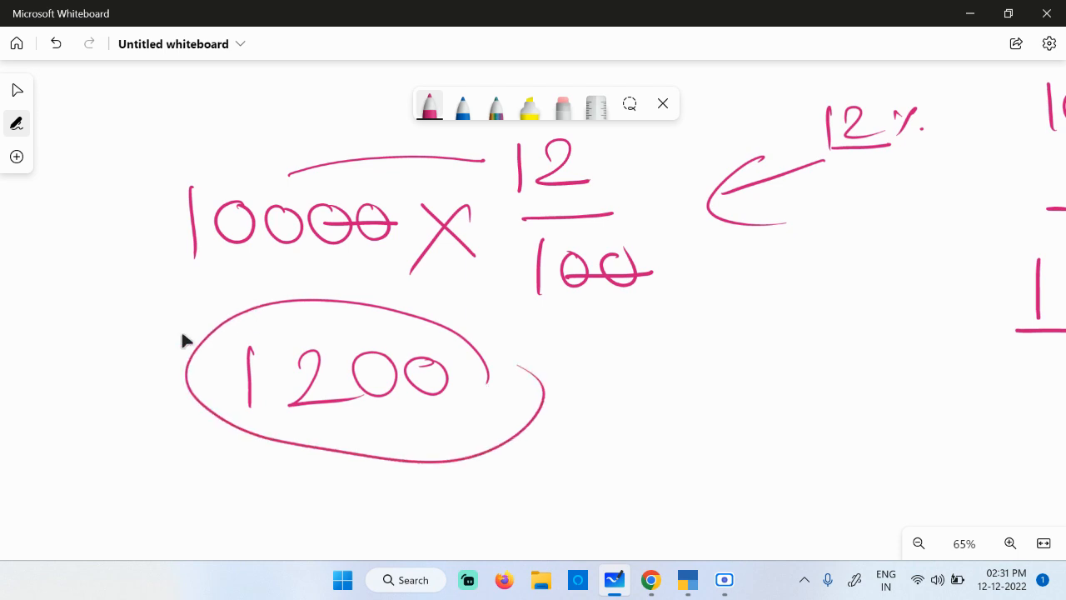
# - Write 5314 in the blank area beside the circled 1200
pyautogui.moveTo(253, 465); pyautogui.dragTo(808, 294)
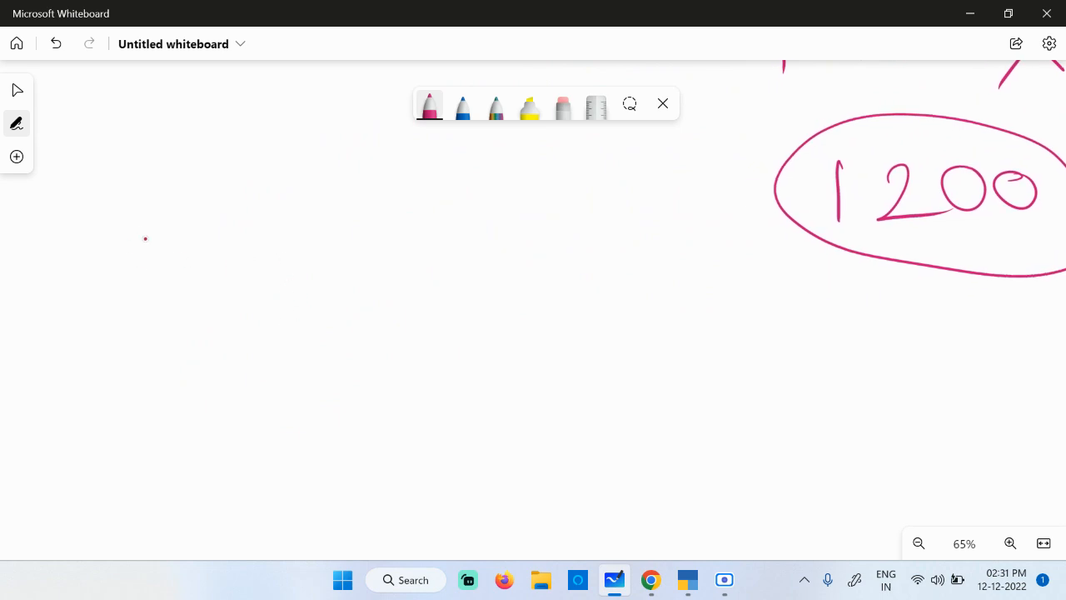
pyautogui.moveTo(164, 224)
pyautogui.mouseDown()
pyautogui.moveTo(171, 252)
pyautogui.moveTo(119, 268)
pyautogui.mouseUp()
pyautogui.moveTo(201, 220)
pyautogui.mouseDown()
pyautogui.moveTo(209, 241)
pyautogui.moveTo(193, 260)
pyautogui.mouseUp()
pyautogui.moveTo(276, 208); pyautogui.dragTo(277, 278)
pyautogui.moveTo(319, 204); pyautogui.dragTo(348, 278)
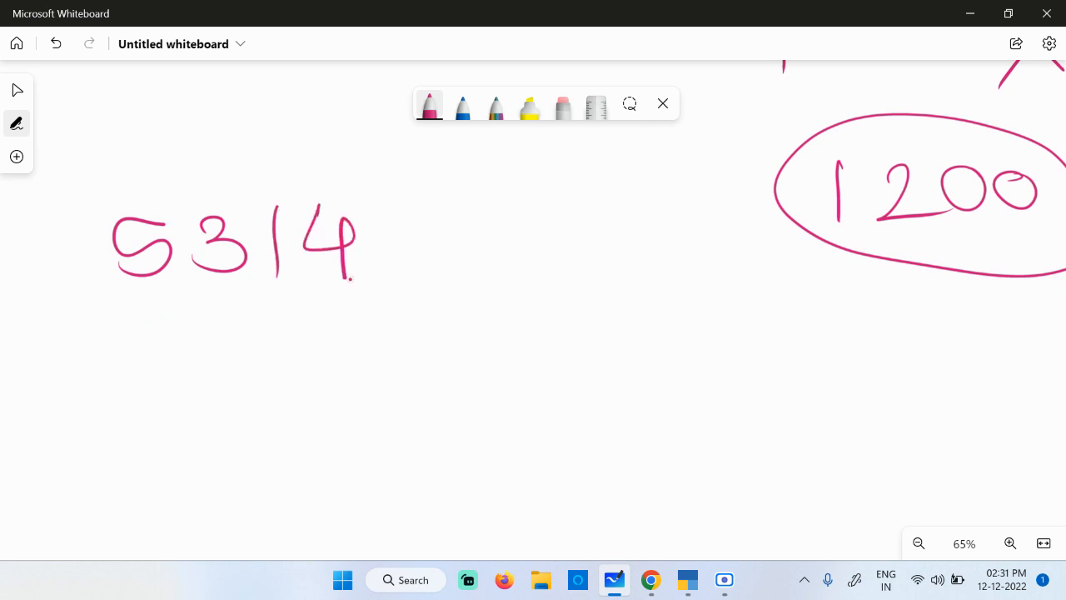
# - Continue the 5314 calculation with × 28/100, written as a fraction
pyautogui.moveTo(445, 205); pyautogui.dragTo(490, 261)
pyautogui.moveTo(489, 206); pyautogui.dragTo(448, 269)
pyautogui.moveTo(562, 196)
pyautogui.mouseDown()
pyautogui.moveTo(554, 214)
pyautogui.moveTo(616, 233)
pyautogui.mouseUp()
pyautogui.moveTo(638, 193); pyautogui.dragTo(630, 224)
pyautogui.moveTo(706, 257); pyautogui.dragTo(523, 268)
pyautogui.moveTo(556, 302); pyautogui.dragTo(551, 373)
pyautogui.moveTo(601, 303)
pyautogui.mouseDown()
pyautogui.moveTo(605, 316)
pyautogui.moveTo(600, 305)
pyautogui.mouseUp()
pyautogui.moveTo(660, 295); pyautogui.dragTo(666, 302)
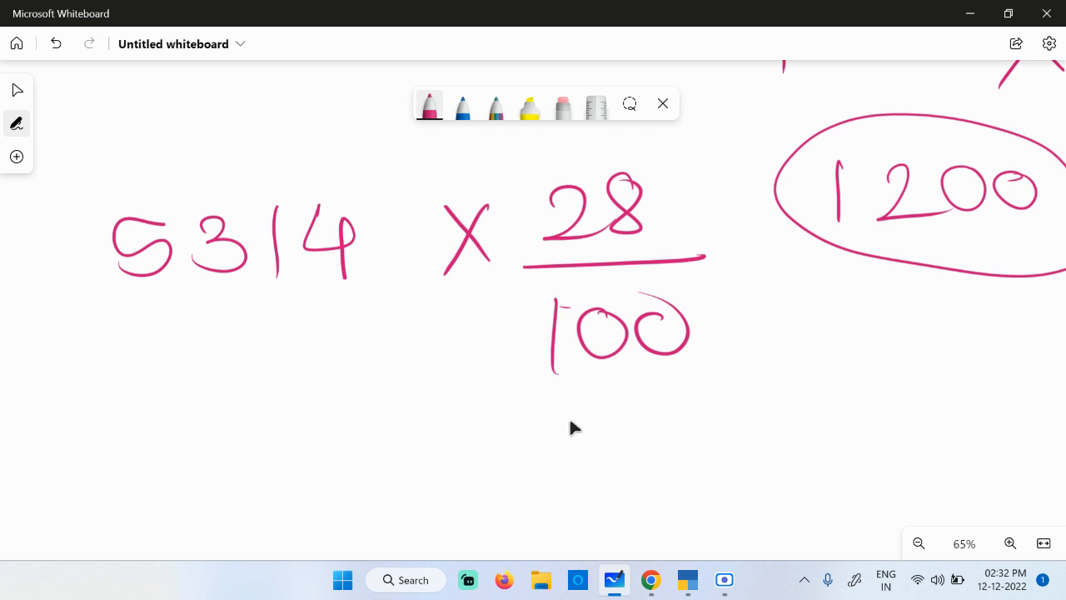
# - Add a tick mark beside the 12 in the 10000 × 12/100 calculation
pyautogui.moveTo(514, 485); pyautogui.dragTo(540, 462)
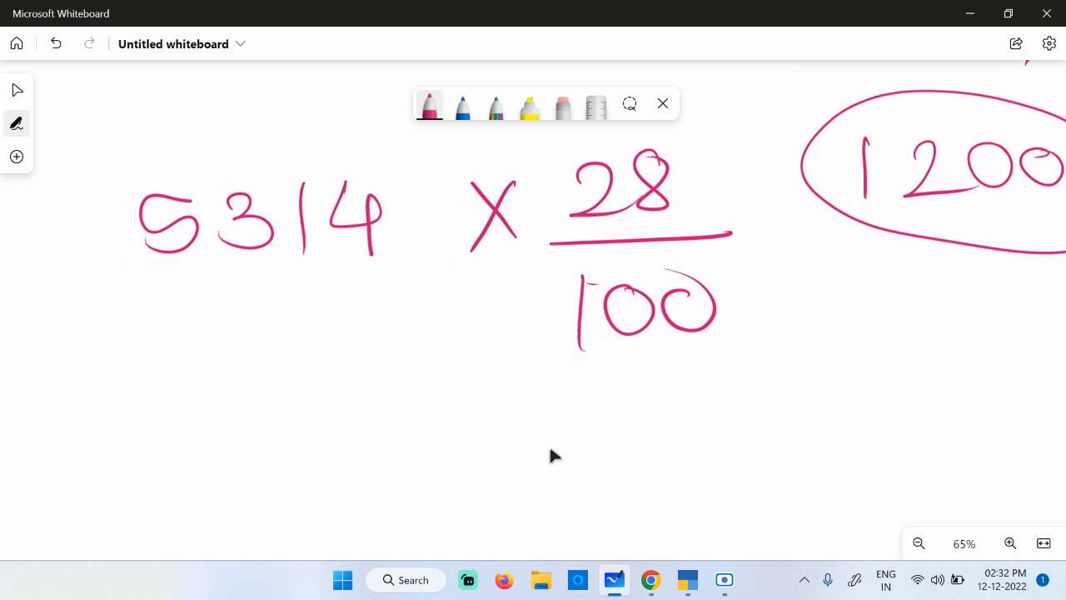
pyautogui.scroll(-3, 863, 462)
pyautogui.moveTo(867, 462); pyautogui.dragTo(639, 526)
pyautogui.scroll(-1, 639, 526)
pyautogui.moveTo(937, 173); pyautogui.dragTo(896, 169)
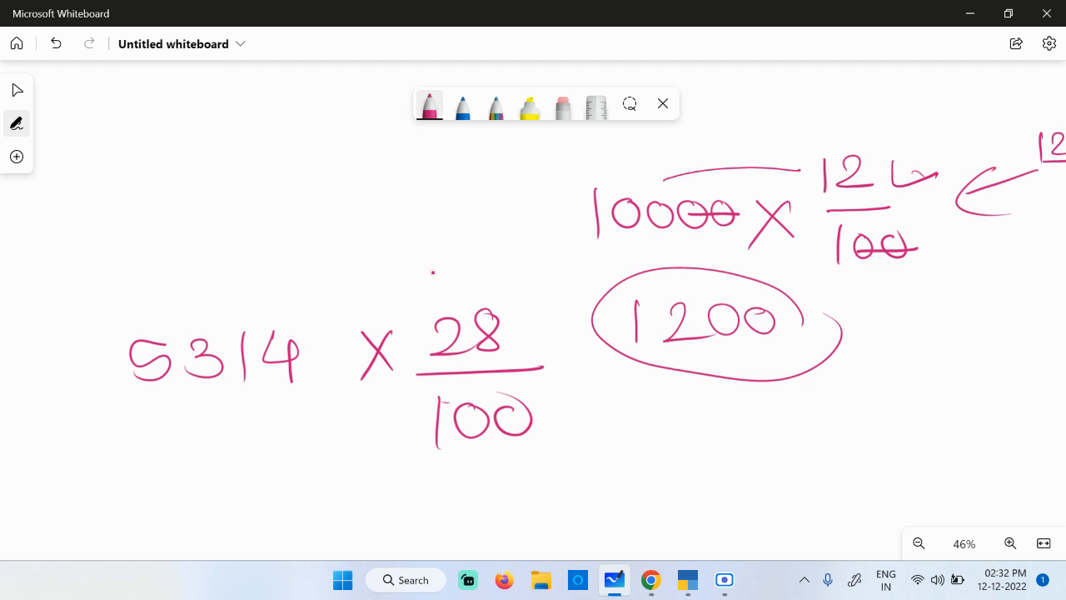
# - Write 10000 with the blue pen in the blank area above the 5314 calculation
pyautogui.scroll(1, 414, 272)
pyautogui.moveTo(417, 269); pyautogui.dragTo(697, 459)
pyautogui.click(462, 107)
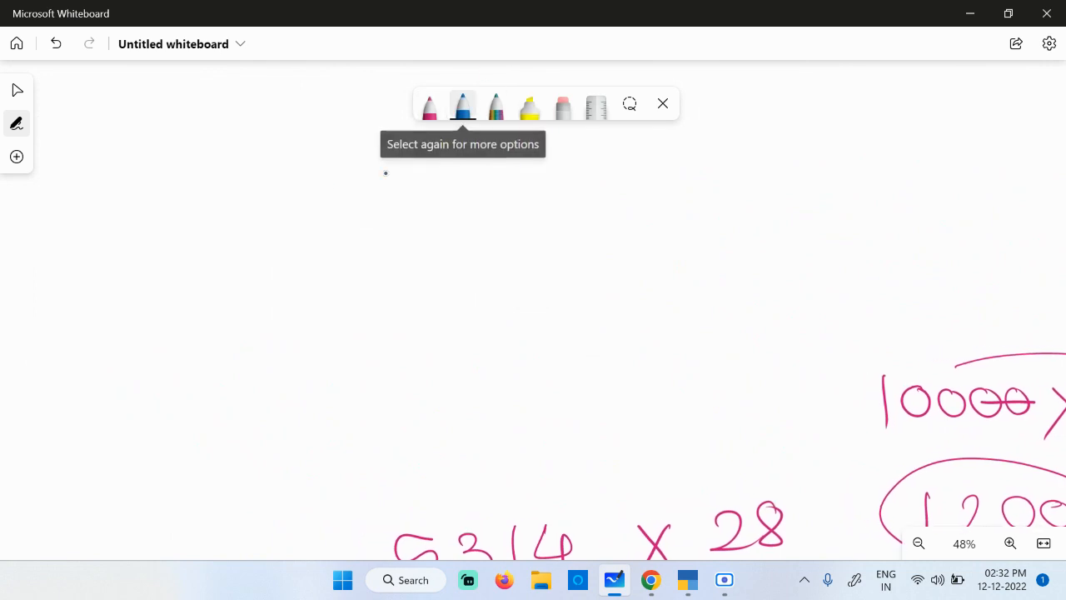
pyautogui.moveTo(75, 180); pyautogui.dragTo(76, 250)
pyautogui.moveTo(136, 195)
pyautogui.mouseDown()
pyautogui.moveTo(139, 212)
pyautogui.moveTo(135, 194)
pyautogui.mouseUp()
pyautogui.moveTo(198, 200); pyautogui.dragTo(213, 193)
pyautogui.moveTo(277, 195)
pyautogui.mouseDown()
pyautogui.moveTo(285, 211)
pyautogui.moveTo(284, 193)
pyautogui.mouseUp()
pyautogui.moveTo(327, 195)
pyautogui.mouseDown()
pyautogui.moveTo(345, 207)
pyautogui.moveTo(343, 194)
pyautogui.mouseUp()
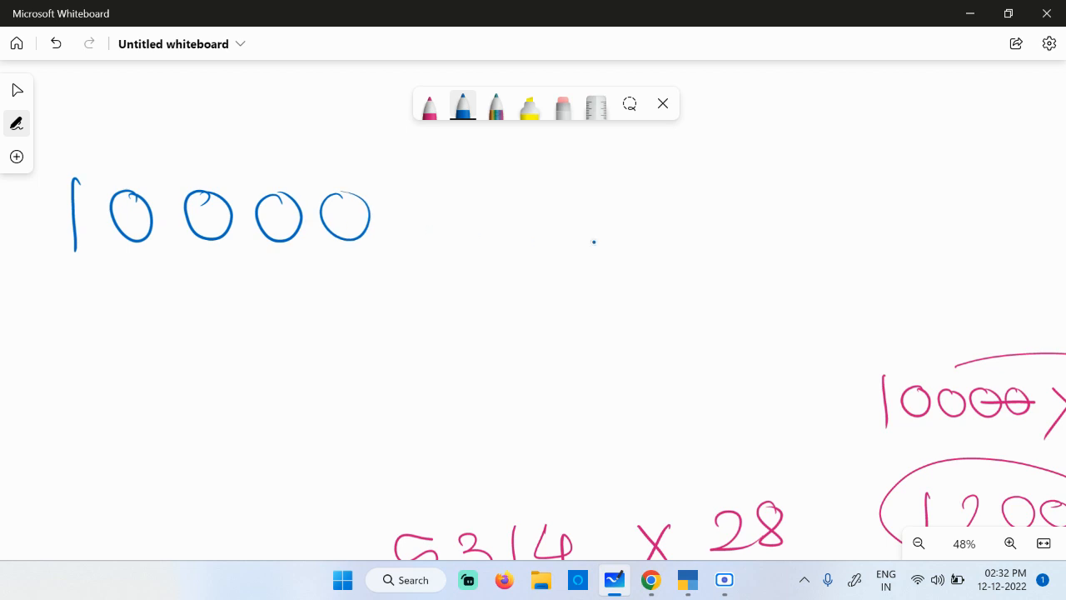
# - Write 12% in blue beside the blue 10000 and draw a line beneath it
pyautogui.moveTo(760, 119); pyautogui.dragTo(763, 166)
pyautogui.moveTo(787, 127); pyautogui.dragTo(867, 152)
pyautogui.click(900, 149)
pyautogui.moveTo(703, 179); pyautogui.dragTo(948, 185)
# - Write the split 10% + 2% below the underlined 12%, and underline the 10% and the 2
pyautogui.moveTo(626, 223)
pyautogui.mouseDown()
pyautogui.moveTo(626, 267)
pyautogui.moveTo(653, 228)
pyautogui.moveTo(695, 253)
pyautogui.mouseUp()
pyautogui.moveTo(685, 227); pyautogui.dragTo(688, 235)
pyautogui.click(709, 239)
pyautogui.moveTo(761, 237)
pyautogui.mouseDown()
pyautogui.moveTo(806, 235)
pyautogui.moveTo(778, 258)
pyautogui.mouseUp()
pyautogui.moveTo(868, 223)
pyautogui.mouseDown()
pyautogui.moveTo(848, 247)
pyautogui.moveTo(911, 244)
pyautogui.mouseUp()
pyautogui.moveTo(929, 225); pyautogui.dragTo(931, 238)
pyautogui.moveTo(957, 222); pyautogui.dragTo(940, 255)
pyautogui.click(959, 251)
pyautogui.click(964, 253)
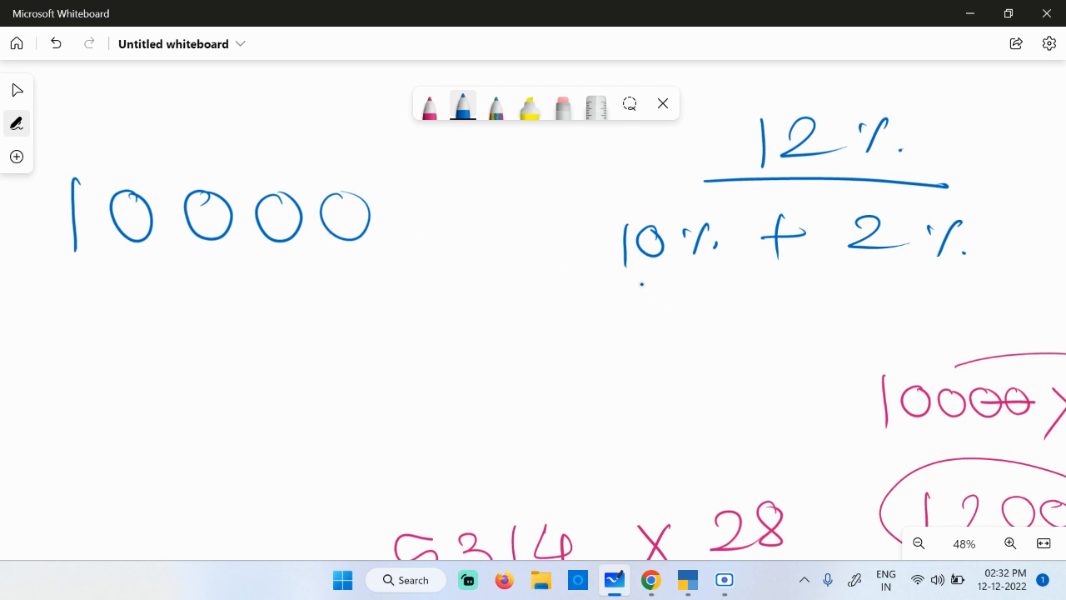
pyautogui.moveTo(618, 284); pyautogui.dragTo(726, 279)
pyautogui.moveTo(849, 272); pyautogui.dragTo(931, 276)
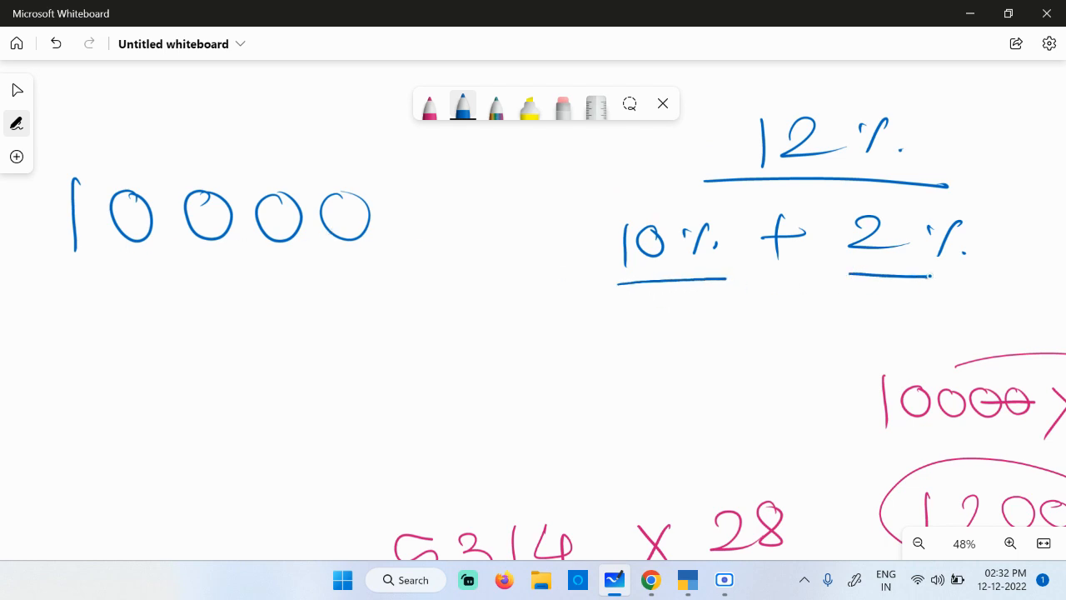
# - Write 28% in blue in the blank area beside the 12% breakdown
pyautogui.moveTo(904, 328); pyautogui.dragTo(579, 366)
pyautogui.moveTo(792, 131)
pyautogui.mouseDown()
pyautogui.moveTo(851, 153)
pyautogui.moveTo(847, 134)
pyautogui.moveTo(911, 145)
pyautogui.mouseUp()
pyautogui.click(934, 142)
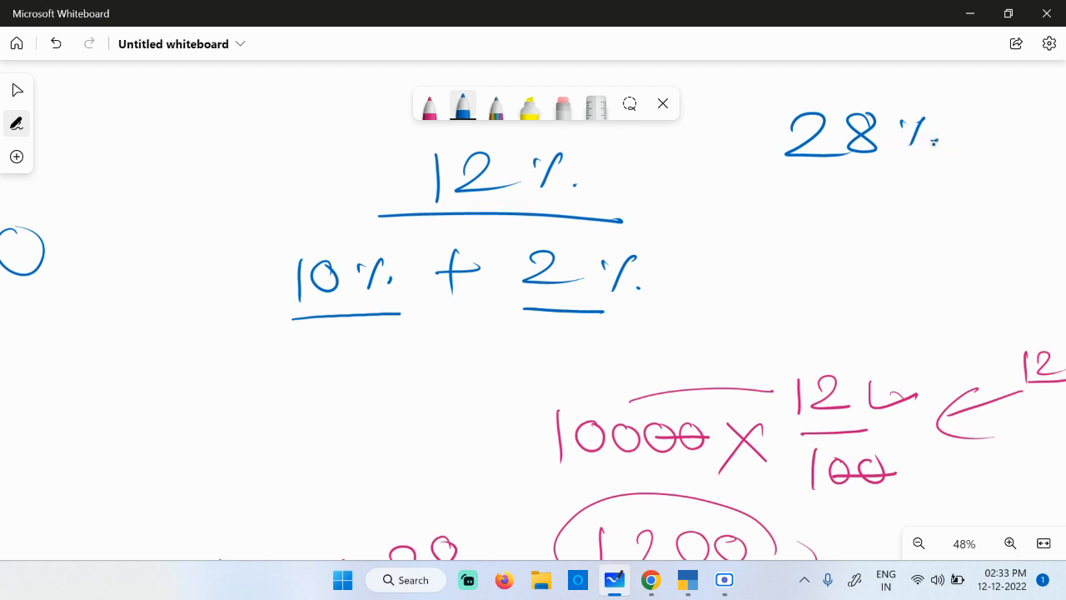
# - Write the split 10% + 10% + 8% below the 28% and underline each part
pyautogui.moveTo(750, 231)
pyautogui.mouseDown()
pyautogui.moveTo(775, 257)
pyautogui.moveTo(856, 240)
pyautogui.mouseUp()
pyautogui.click(796, 247)
pyautogui.moveTo(841, 226); pyautogui.dragTo(838, 262)
pyautogui.click(863, 250)
pyautogui.moveTo(883, 217)
pyautogui.mouseDown()
pyautogui.moveTo(886, 248)
pyautogui.moveTo(905, 234)
pyautogui.moveTo(938, 249)
pyautogui.moveTo(1003, 233)
pyautogui.moveTo(988, 248)
pyautogui.mouseUp()
pyautogui.click(953, 245)
pyautogui.moveTo(1027, 214)
pyautogui.mouseDown()
pyautogui.moveTo(1023, 232)
pyautogui.moveTo(1029, 211)
pyautogui.moveTo(1044, 239)
pyautogui.mouseUp()
pyautogui.click(1058, 235)
pyautogui.moveTo(726, 277); pyautogui.dragTo(1061, 272)
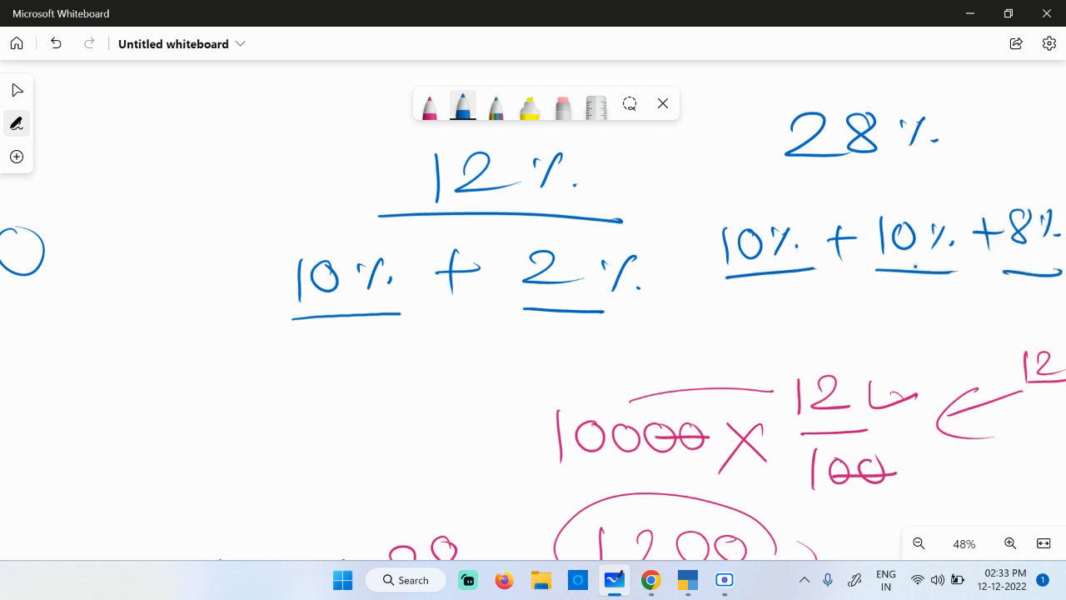
# - Add tick marks beside the 28% and the first 10% of its breakdown
pyautogui.moveTo(733, 103); pyautogui.dragTo(794, 102)
pyautogui.moveTo(695, 213); pyautogui.dragTo(740, 218)
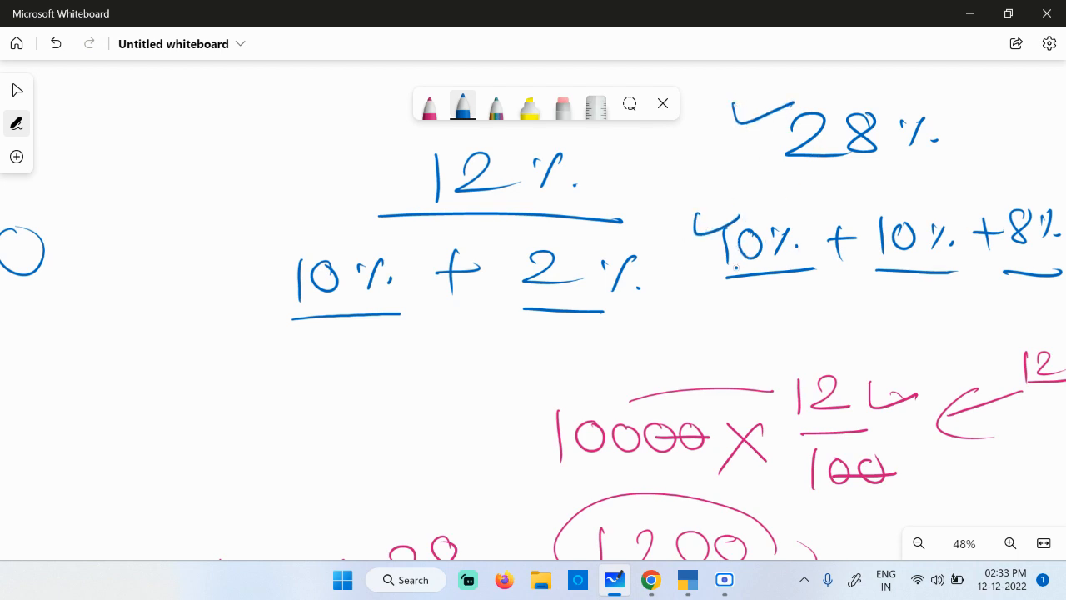
pyautogui.moveTo(768, 281); pyautogui.dragTo(773, 289)
# - Extend the blue 10000 with × 10/100, written as a fraction
pyautogui.moveTo(425, 393); pyautogui.dragTo(898, 362)
pyautogui.moveTo(601, 182); pyautogui.dragTo(642, 226)
pyautogui.moveTo(637, 173); pyautogui.dragTo(598, 235)
pyautogui.click(700, 137)
pyautogui.moveTo(731, 152); pyautogui.dragTo(735, 135)
pyautogui.moveTo(683, 194); pyautogui.dragTo(768, 194)
pyautogui.moveTo(696, 219); pyautogui.dragTo(696, 268)
pyautogui.moveTo(722, 229)
pyautogui.mouseDown()
pyautogui.moveTo(726, 241)
pyautogui.moveTo(723, 231)
pyautogui.mouseUp()
pyautogui.moveTo(770, 232)
pyautogui.mouseDown()
pyautogui.moveTo(763, 241)
pyautogui.moveTo(771, 223)
pyautogui.mouseUp()
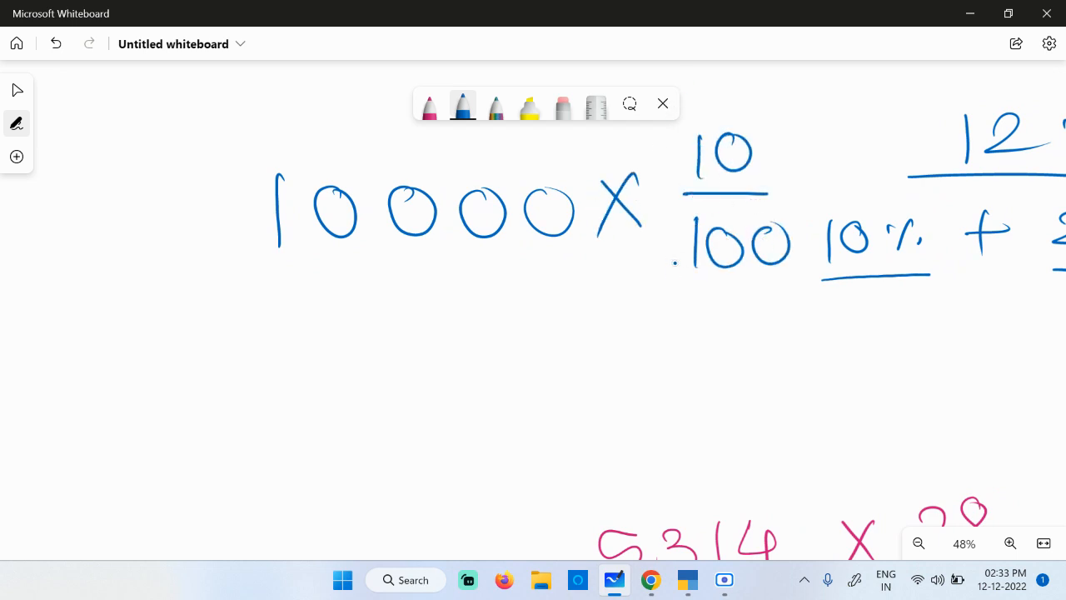
# - Strike out two zeros each in 100 and 10000, and write the result 1000 below in pink
pyautogui.moveTo(721, 249); pyautogui.dragTo(788, 249)
pyautogui.moveTo(476, 215); pyautogui.dragTo(595, 210)
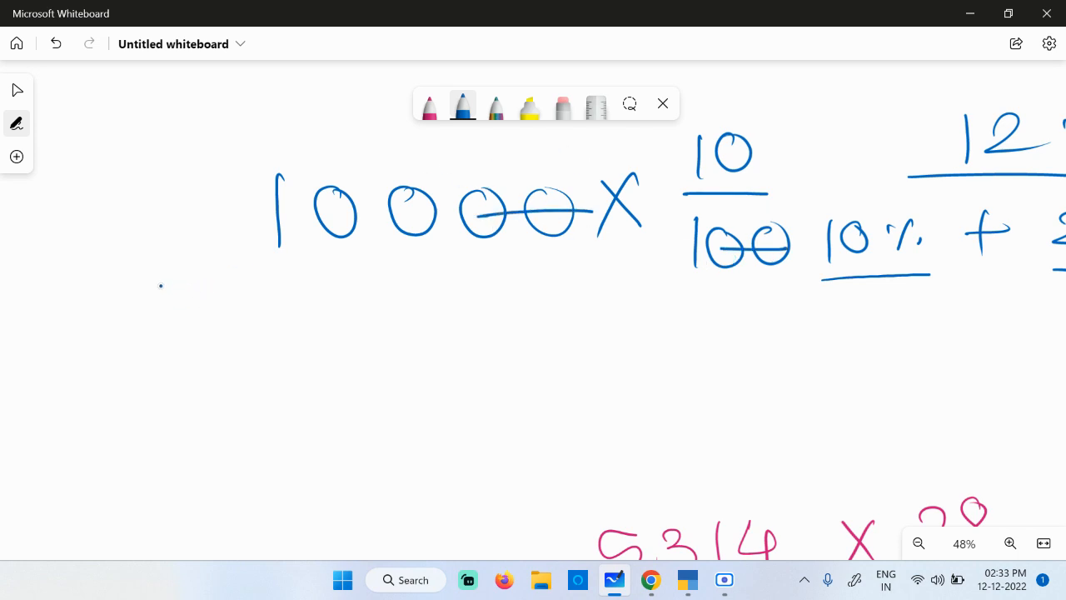
pyautogui.moveTo(137, 260); pyautogui.dragTo(142, 316)
pyautogui.click(430, 106)
pyautogui.moveTo(139, 261)
pyautogui.mouseDown()
pyautogui.moveTo(148, 325)
pyautogui.moveTo(138, 322)
pyautogui.mouseUp()
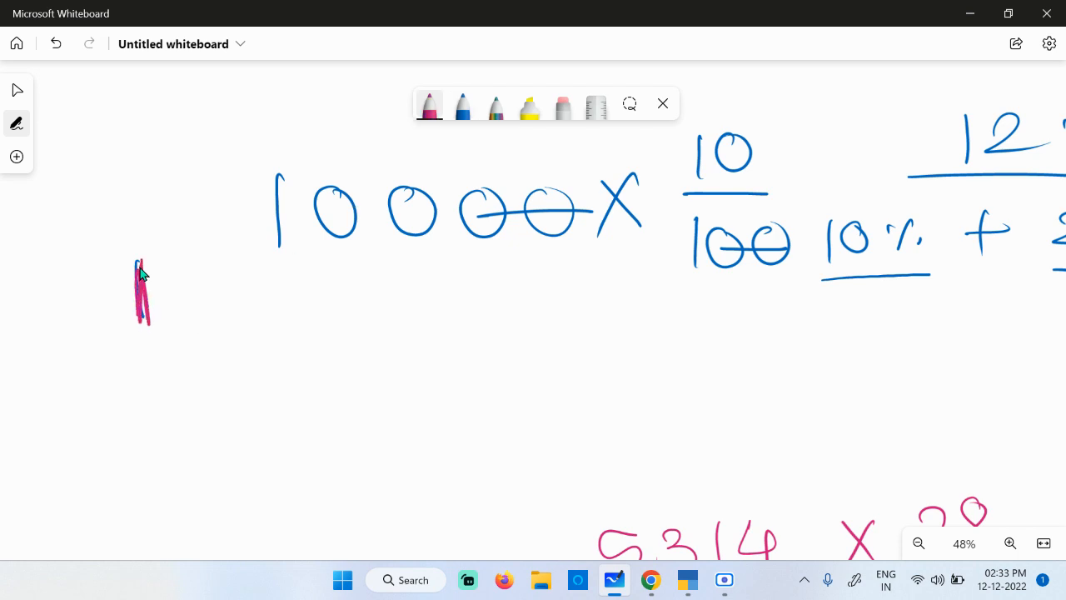
pyautogui.moveTo(203, 276); pyautogui.dragTo(223, 292)
pyautogui.moveTo(305, 275); pyautogui.dragTo(313, 278)
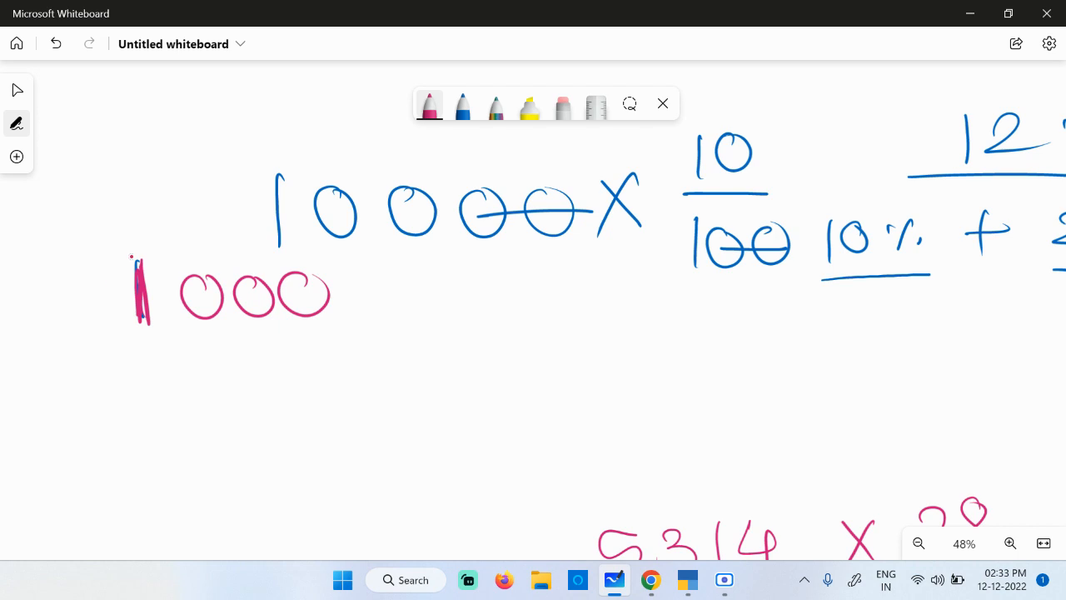
# - Write a large 10000 in pink in the blank area below the 1000 result
pyautogui.scroll(-5, 570, 427)
pyautogui.hscroll(-5, 570, 426)
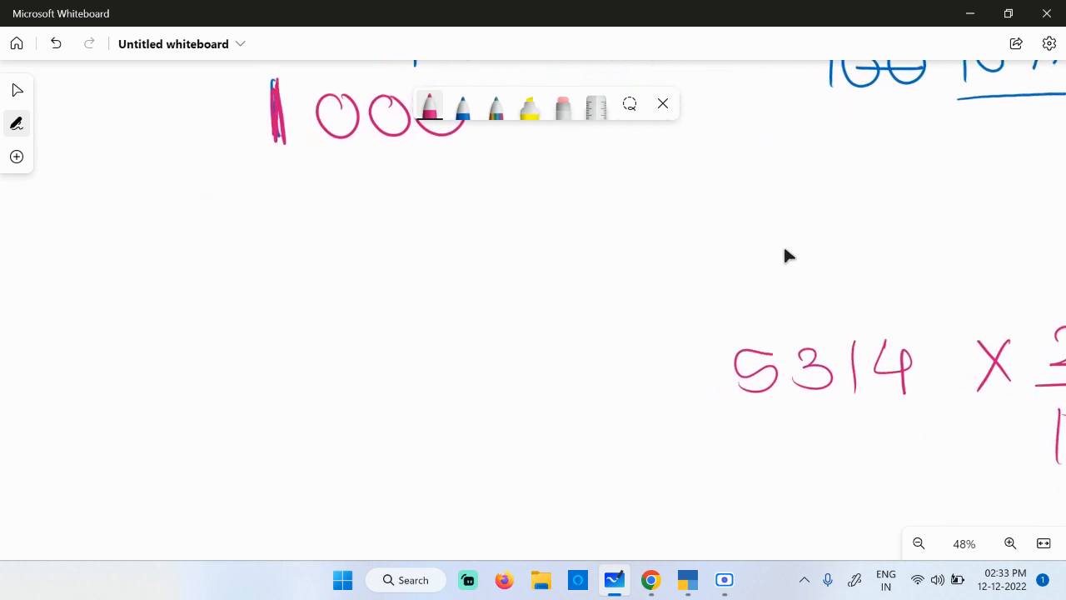
pyautogui.moveTo(121, 242); pyautogui.dragTo(108, 337)
pyautogui.moveTo(194, 257)
pyautogui.mouseDown()
pyautogui.moveTo(197, 278)
pyautogui.moveTo(191, 257)
pyautogui.mouseUp()
pyautogui.moveTo(265, 259)
pyautogui.mouseDown()
pyautogui.moveTo(279, 269)
pyautogui.moveTo(268, 256)
pyautogui.mouseUp()
pyautogui.moveTo(342, 256); pyautogui.dragTo(345, 258)
pyautogui.moveTo(429, 250); pyautogui.dragTo(439, 248)
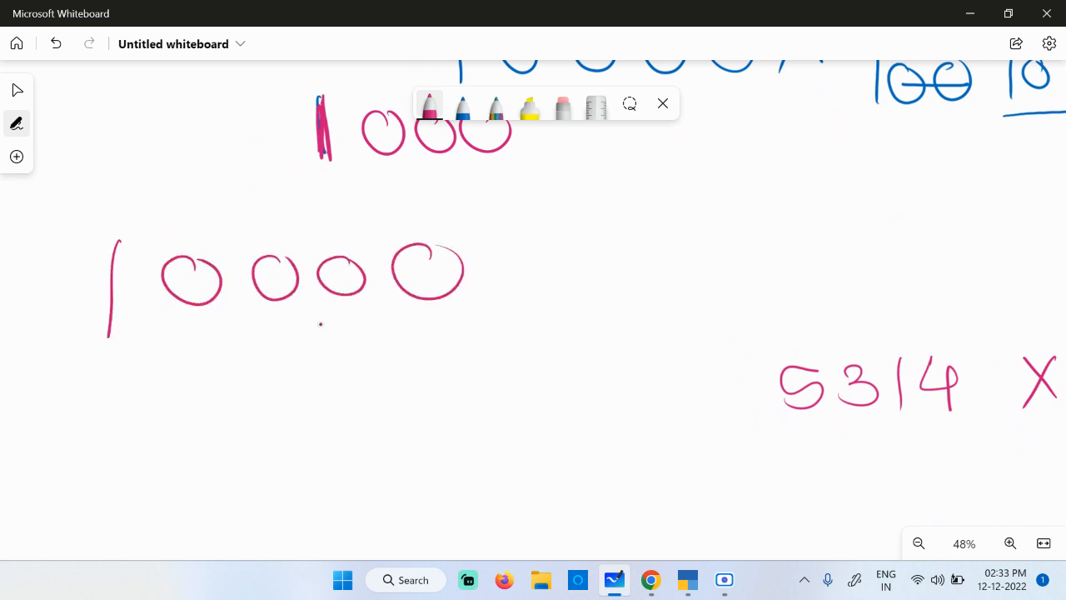
# - Write 10% in pink beside the large pink 10000
pyautogui.moveTo(719, 160); pyautogui.dragTo(721, 207)
pyautogui.moveTo(814, 164); pyautogui.dragTo(798, 205)
pyautogui.moveTo(792, 170); pyautogui.dragTo(829, 197)
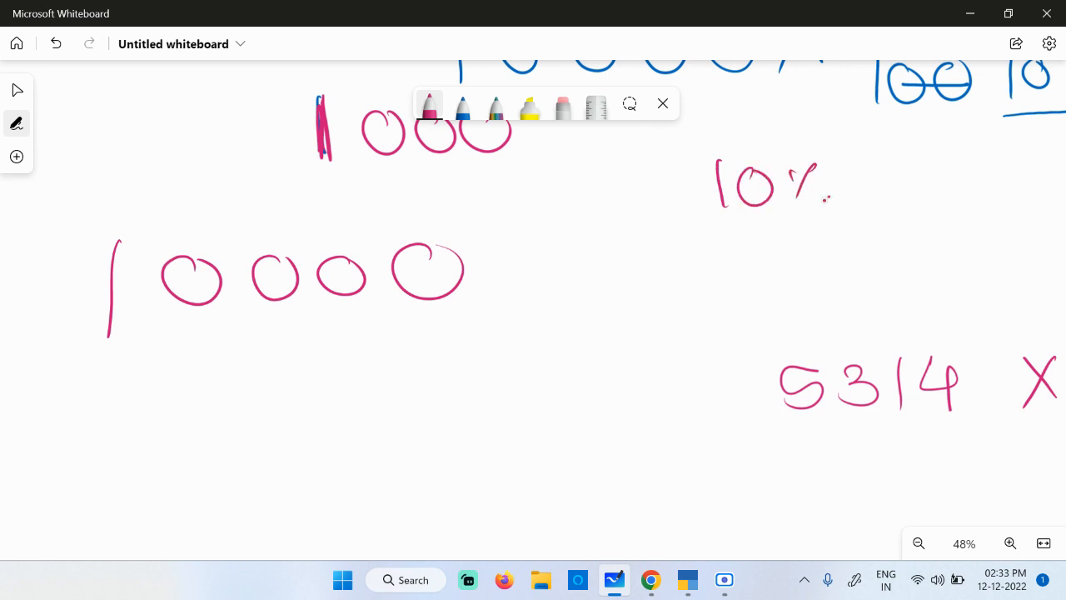
# - In blue, underline each digit of the pink 10000, place a decimal point before its last zero, and box and tick the 1000
pyautogui.click(467, 112)
pyautogui.moveTo(103, 345); pyautogui.dragTo(293, 338)
pyautogui.moveTo(344, 331); pyautogui.dragTo(470, 338)
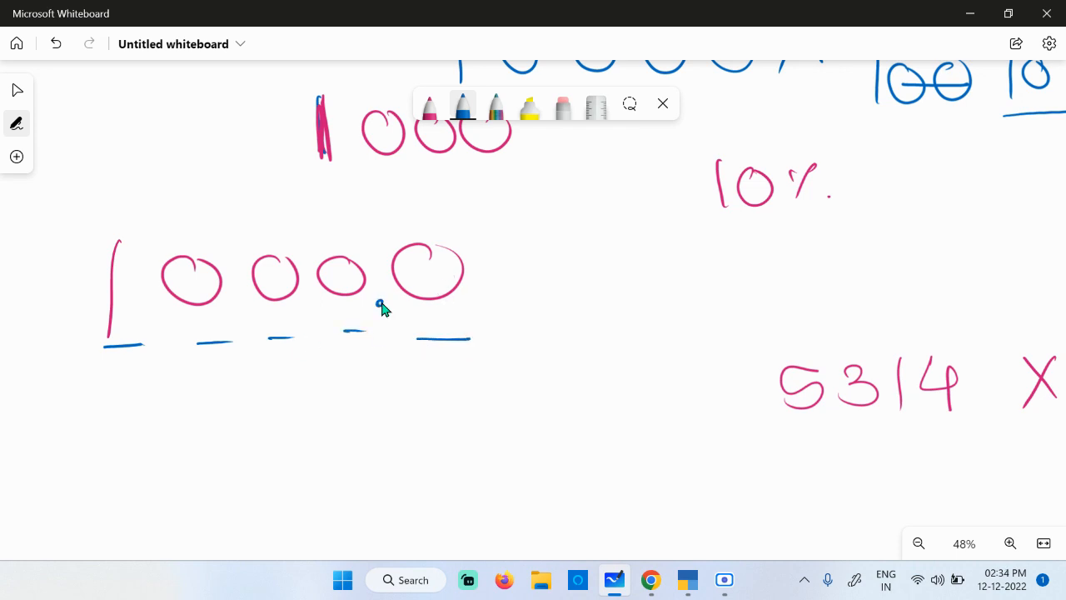
pyautogui.moveTo(85, 228)
pyautogui.mouseDown()
pyautogui.moveTo(354, 208)
pyautogui.moveTo(378, 305)
pyautogui.moveTo(71, 357)
pyautogui.moveTo(100, 220)
pyautogui.mouseUp()
pyautogui.moveTo(393, 215); pyautogui.dragTo(526, 172)
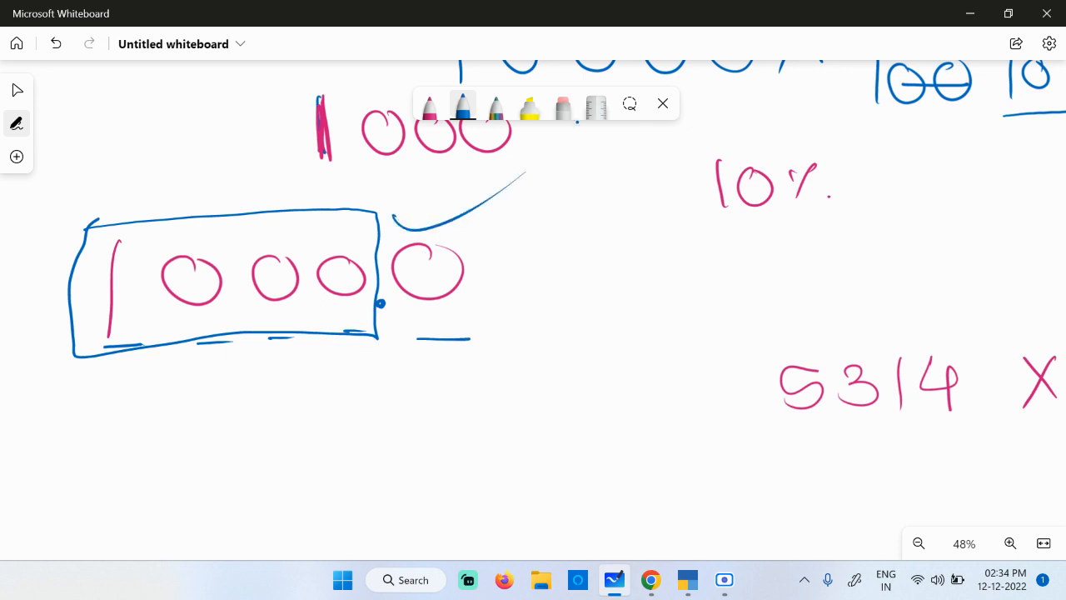
# - Write the calculation 100 × 10/100 in blue in the blank area below the boxed 1000
pyautogui.moveTo(684, 425); pyautogui.dragTo(789, 176)
pyautogui.moveTo(163, 184); pyautogui.dragTo(159, 192)
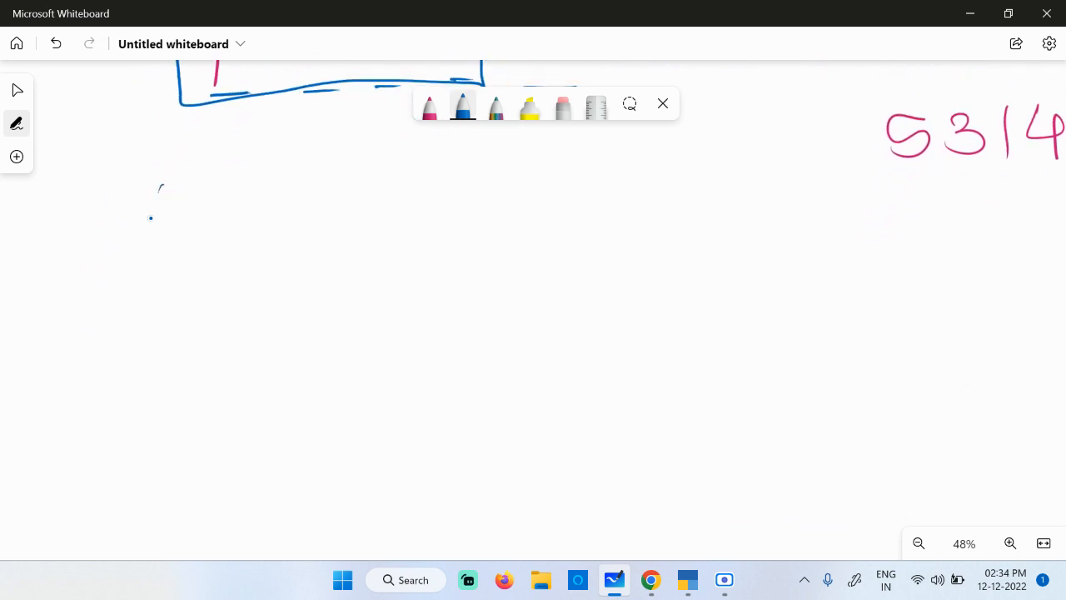
pyautogui.moveTo(129, 225); pyautogui.dragTo(133, 287)
pyautogui.moveTo(204, 237)
pyautogui.mouseDown()
pyautogui.moveTo(205, 250)
pyautogui.moveTo(203, 240)
pyautogui.mouseUp()
pyautogui.moveTo(230, 250); pyautogui.dragTo(241, 250)
pyautogui.moveTo(350, 217); pyautogui.dragTo(396, 251)
pyautogui.moveTo(388, 212); pyautogui.dragTo(348, 270)
pyautogui.moveTo(447, 162); pyautogui.dragTo(450, 204)
pyautogui.moveTo(481, 161); pyautogui.dragTo(476, 166)
pyautogui.moveTo(423, 218); pyautogui.dragTo(535, 204)
pyautogui.moveTo(449, 236); pyautogui.dragTo(457, 240)
pyautogui.moveTo(543, 243); pyautogui.dragTo(546, 248)
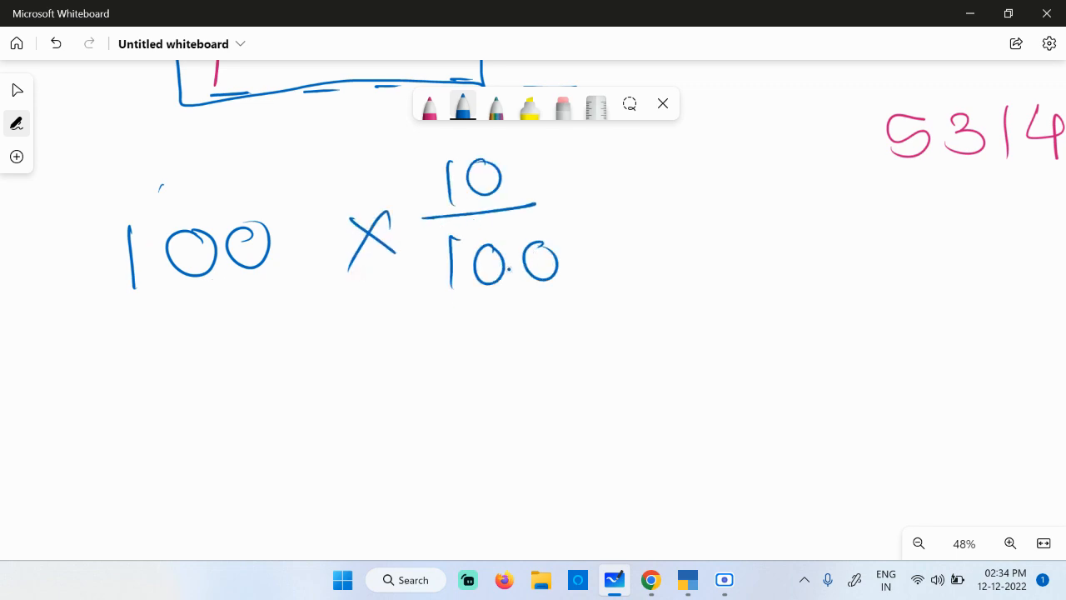
# - Strike out the zeros in both 100s of the new calculation and circle the 10 above the fraction line
pyautogui.moveTo(480, 268); pyautogui.dragTo(555, 264)
pyautogui.moveTo(190, 251); pyautogui.dragTo(293, 238)
pyautogui.moveTo(543, 166); pyautogui.dragTo(540, 204)
# - Write 10% in blue beside the 100 × 10/100 calculation
pyautogui.moveTo(657, 163); pyautogui.dragTo(665, 215)
pyautogui.moveTo(695, 175)
pyautogui.mouseDown()
pyautogui.moveTo(696, 191)
pyautogui.moveTo(705, 173)
pyautogui.mouseUp()
pyautogui.moveTo(732, 173); pyautogui.dragTo(740, 197)
pyautogui.moveTo(747, 172); pyautogui.dragTo(736, 215)
pyautogui.click(760, 201)
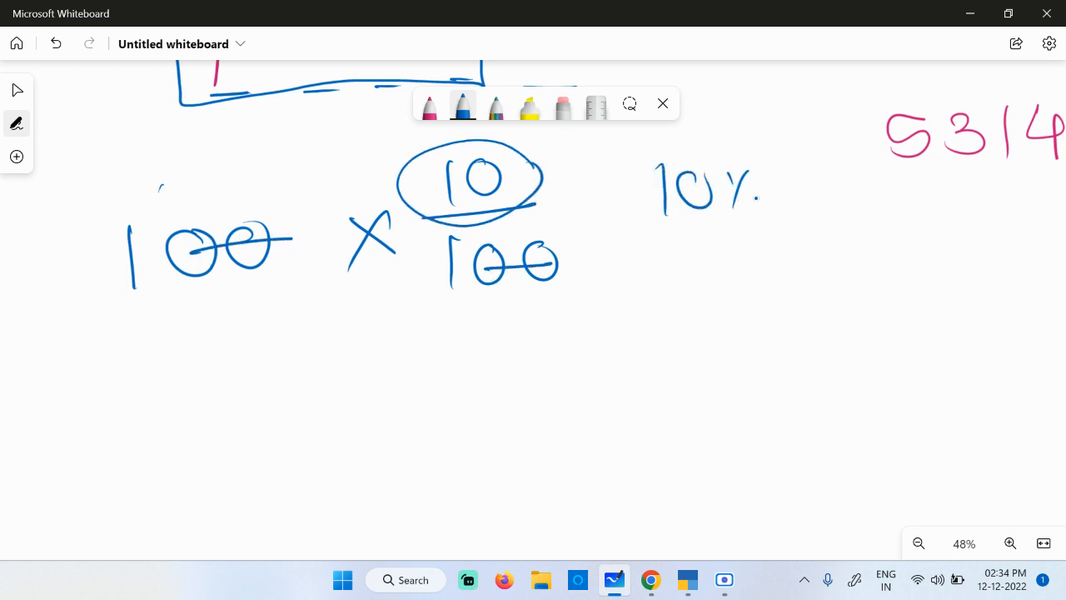
# - Write a large 100 in blue below the 100 × 10/100 calculation
pyautogui.moveTo(209, 356); pyautogui.dragTo(211, 451)
pyautogui.moveTo(287, 366)
pyautogui.mouseDown()
pyautogui.moveTo(307, 384)
pyautogui.moveTo(300, 371)
pyautogui.mouseUp()
pyautogui.moveTo(351, 381)
pyautogui.mouseDown()
pyautogui.moveTo(414, 379)
pyautogui.moveTo(350, 376)
pyautogui.mouseUp()
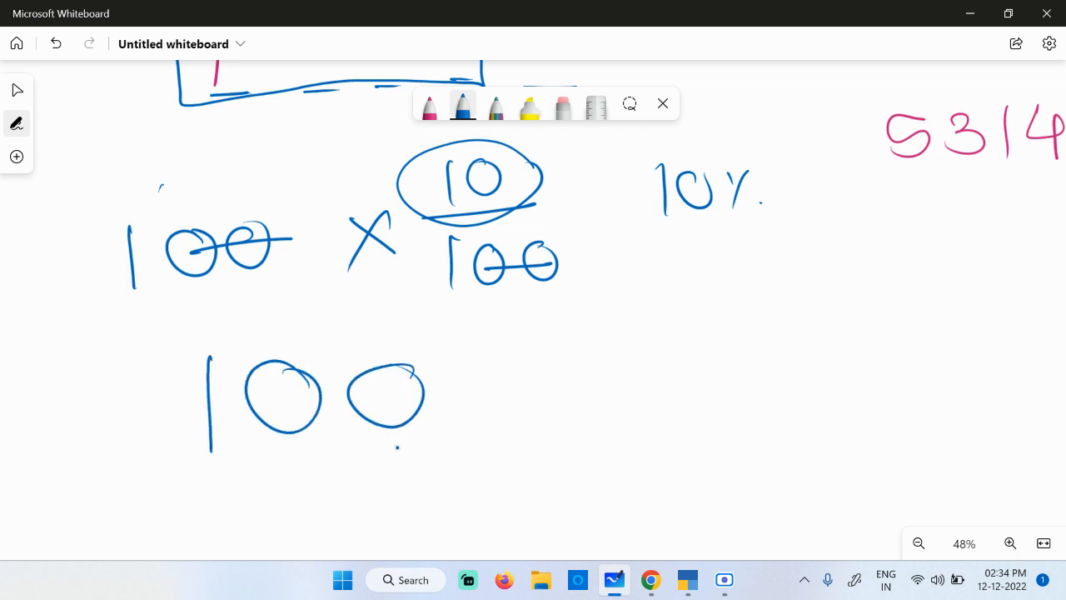
# - Underline the last zero of the large 100, place a decimal point before it, and circle the 10
pyautogui.moveTo(386, 447); pyautogui.dragTo(402, 447)
pyautogui.moveTo(339, 432); pyautogui.dragTo(340, 433)
pyautogui.moveTo(340, 368)
pyautogui.mouseDown()
pyautogui.moveTo(264, 323)
pyautogui.moveTo(329, 465)
pyautogui.moveTo(345, 338)
pyautogui.mouseUp()
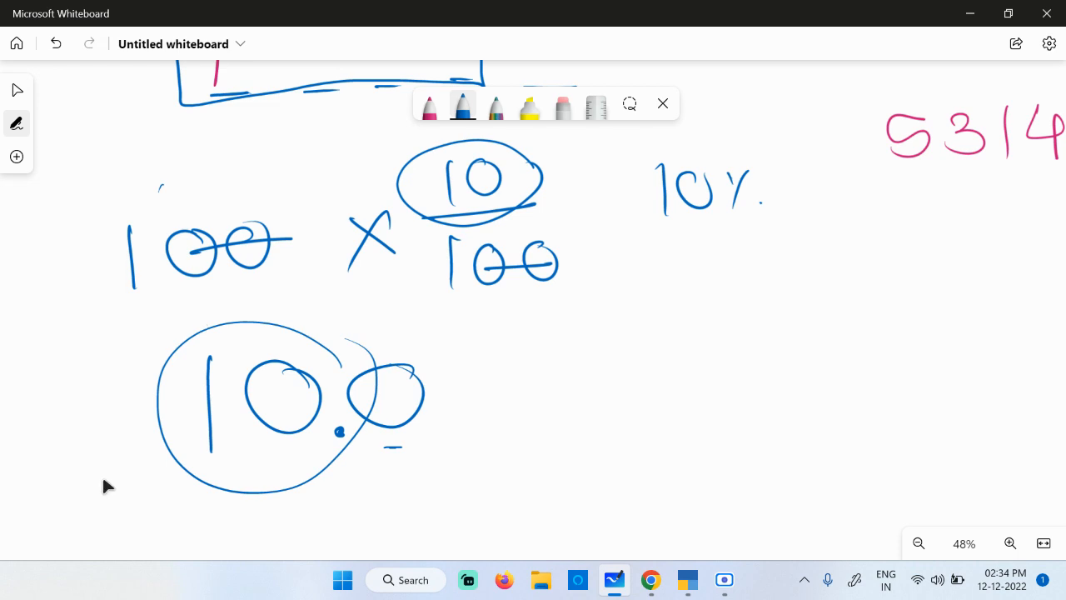
# - On a blank area below, write 223 in blue with 10% above and to its right
pyautogui.moveTo(538, 464)
pyautogui.mouseDown()
pyautogui.moveTo(602, 345)
pyautogui.moveTo(867, 59)
pyautogui.moveTo(882, 56)
pyautogui.mouseUp()
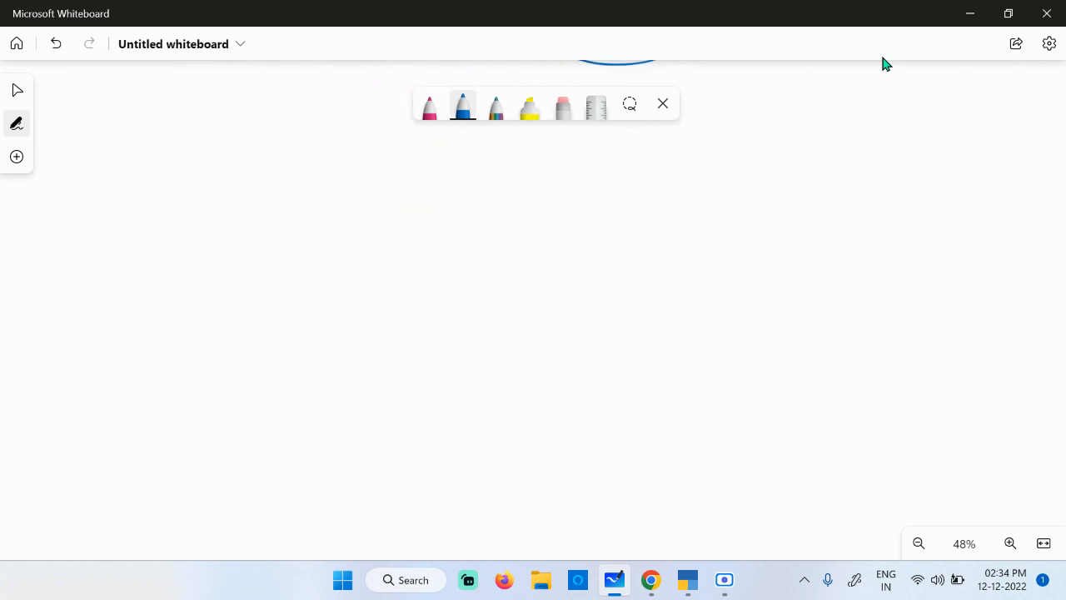
pyautogui.moveTo(213, 248)
pyautogui.mouseDown()
pyautogui.moveTo(218, 273)
pyautogui.moveTo(287, 283)
pyautogui.mouseUp()
pyautogui.moveTo(329, 241)
pyautogui.mouseDown()
pyautogui.moveTo(374, 268)
pyautogui.moveTo(398, 257)
pyautogui.mouseUp()
pyautogui.moveTo(403, 247)
pyautogui.mouseDown()
pyautogui.moveTo(468, 254)
pyautogui.moveTo(393, 265)
pyautogui.mouseUp()
pyautogui.moveTo(813, 108); pyautogui.dragTo(809, 164)
pyautogui.moveTo(841, 119)
pyautogui.mouseDown()
pyautogui.moveTo(830, 134)
pyautogui.moveTo(844, 122)
pyautogui.mouseUp()
pyautogui.moveTo(876, 121); pyautogui.dragTo(880, 125)
pyautogui.moveTo(904, 112); pyautogui.dragTo(882, 152)
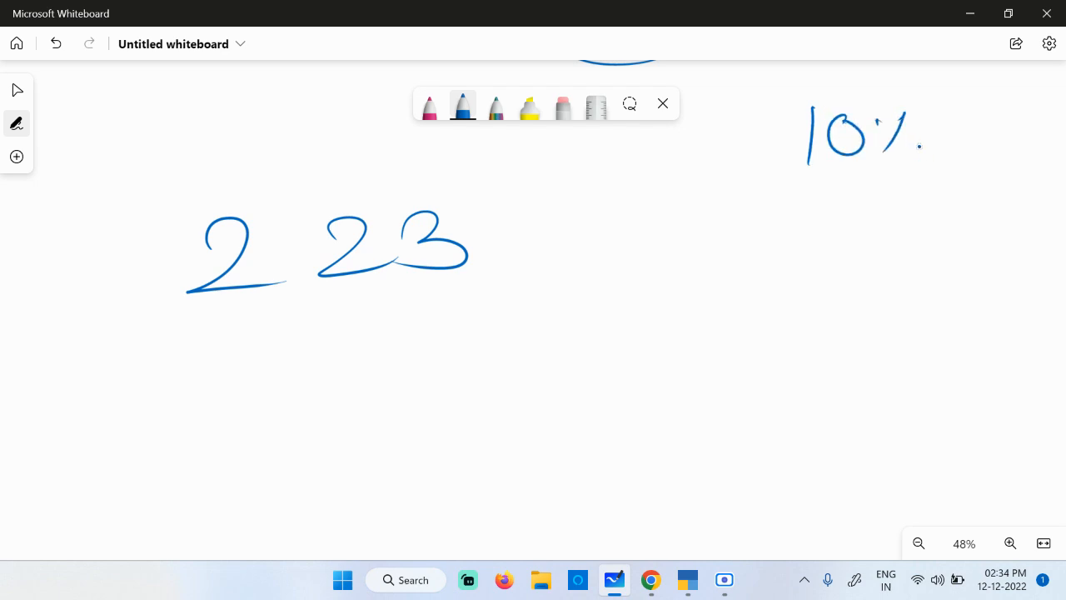
# - Place a pink decimal point before the 3 of 223, and write = 22.3 in pink beside it, underlining the result
pyautogui.click(429, 106)
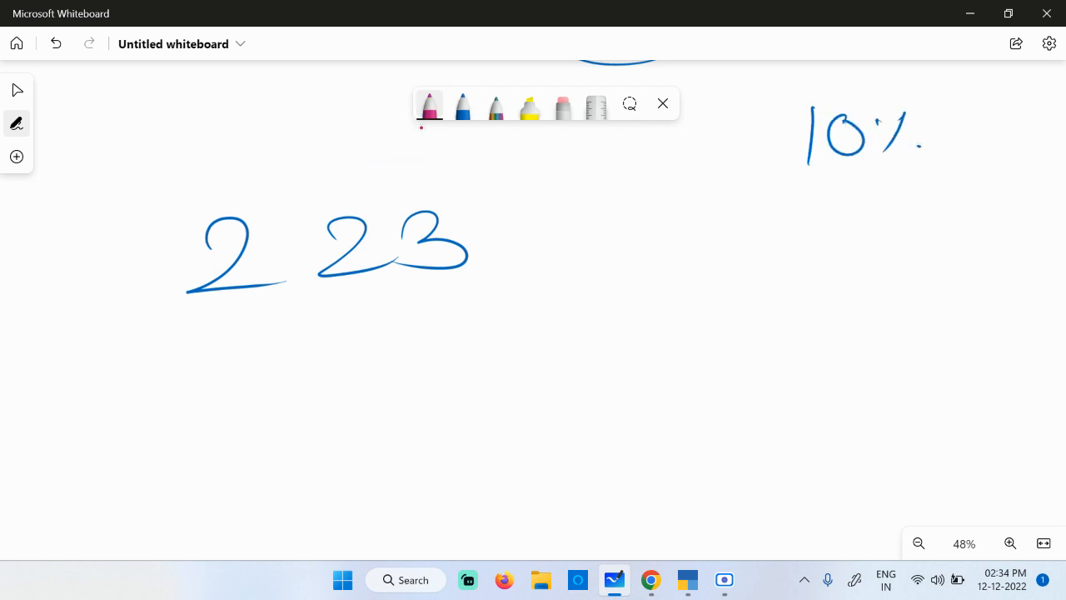
pyautogui.click(394, 267)
pyautogui.moveTo(613, 228)
pyautogui.mouseDown()
pyautogui.moveTo(648, 226)
pyautogui.moveTo(663, 248)
pyautogui.mouseUp()
pyautogui.moveTo(768, 225); pyautogui.dragTo(805, 258)
pyautogui.moveTo(826, 223)
pyautogui.mouseDown()
pyautogui.moveTo(831, 245)
pyautogui.moveTo(911, 242)
pyautogui.moveTo(890, 263)
pyautogui.mouseUp()
pyautogui.click(878, 238)
pyautogui.moveTo(713, 296); pyautogui.dragTo(970, 281)
pyautogui.click(954, 270)
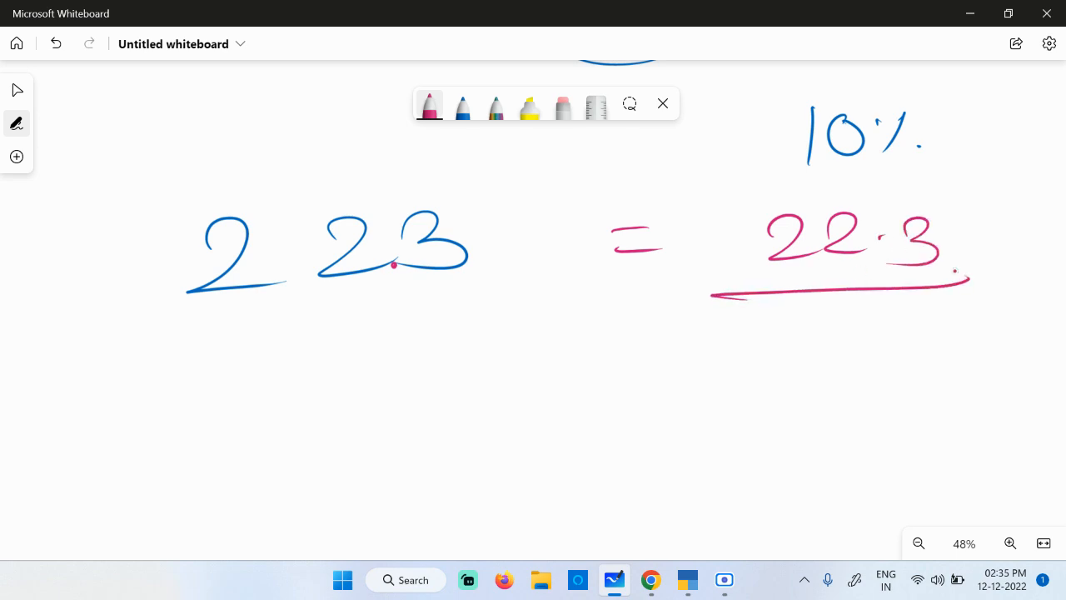
# - Write 1234 = in pink below the 223 example
pyautogui.moveTo(128, 352); pyautogui.dragTo(124, 439)
pyautogui.moveTo(218, 373); pyautogui.dragTo(283, 408)
pyautogui.moveTo(306, 358); pyautogui.dragTo(319, 419)
pyautogui.moveTo(428, 353); pyautogui.dragTo(440, 388)
pyautogui.moveTo(448, 371); pyautogui.dragTo(446, 425)
pyautogui.moveTo(604, 353); pyautogui.dragTo(652, 349)
pyautogui.moveTo(596, 389); pyautogui.dragTo(651, 383)
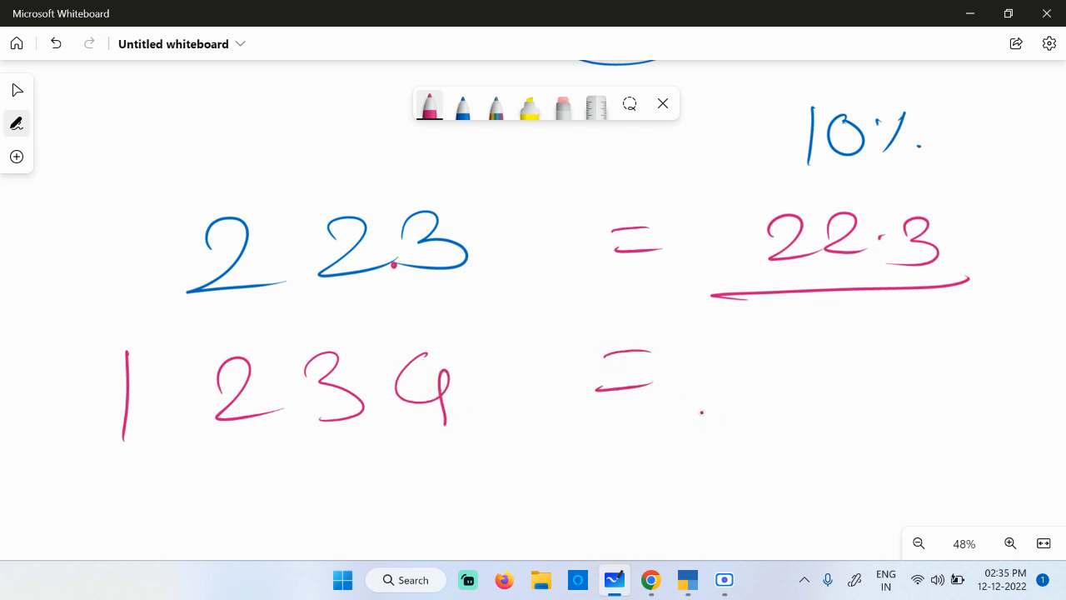
# - Write 123.4 in pink as the answer for 1234 and underline its whole-number part
pyautogui.moveTo(718, 340); pyautogui.dragTo(715, 412)
pyautogui.moveTo(765, 372); pyautogui.dragTo(820, 392)
pyautogui.moveTo(845, 348); pyautogui.dragTo(825, 390)
pyautogui.moveTo(920, 360); pyautogui.dragTo(947, 421)
pyautogui.moveTo(736, 428); pyautogui.dragTo(909, 421)
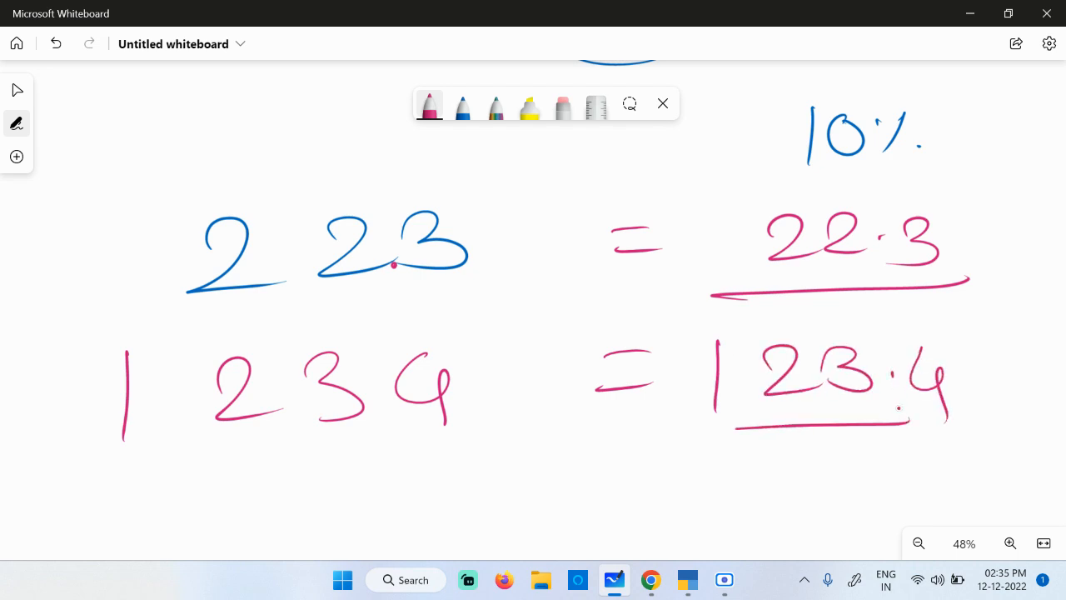
# - On a blank area below, write 10% in pink and 3421 in pink to its left
pyautogui.moveTo(789, 493); pyautogui.dragTo(942, 146)
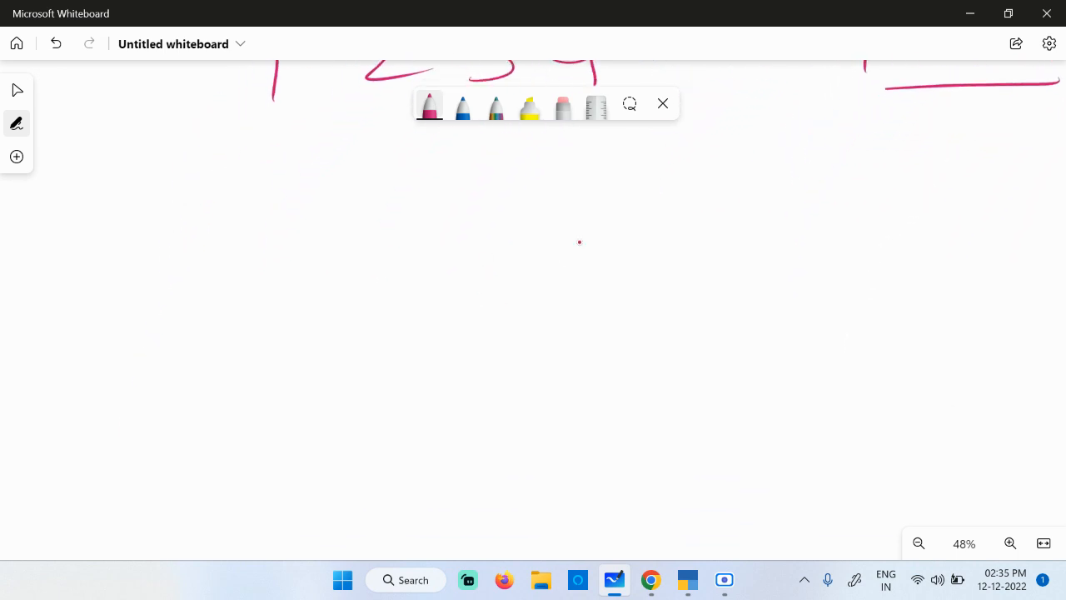
pyautogui.moveTo(704, 155)
pyautogui.mouseDown()
pyautogui.moveTo(706, 219)
pyautogui.moveTo(753, 187)
pyautogui.mouseUp()
pyautogui.moveTo(857, 177)
pyautogui.mouseDown()
pyautogui.moveTo(827, 216)
pyautogui.moveTo(820, 189)
pyautogui.mouseUp()
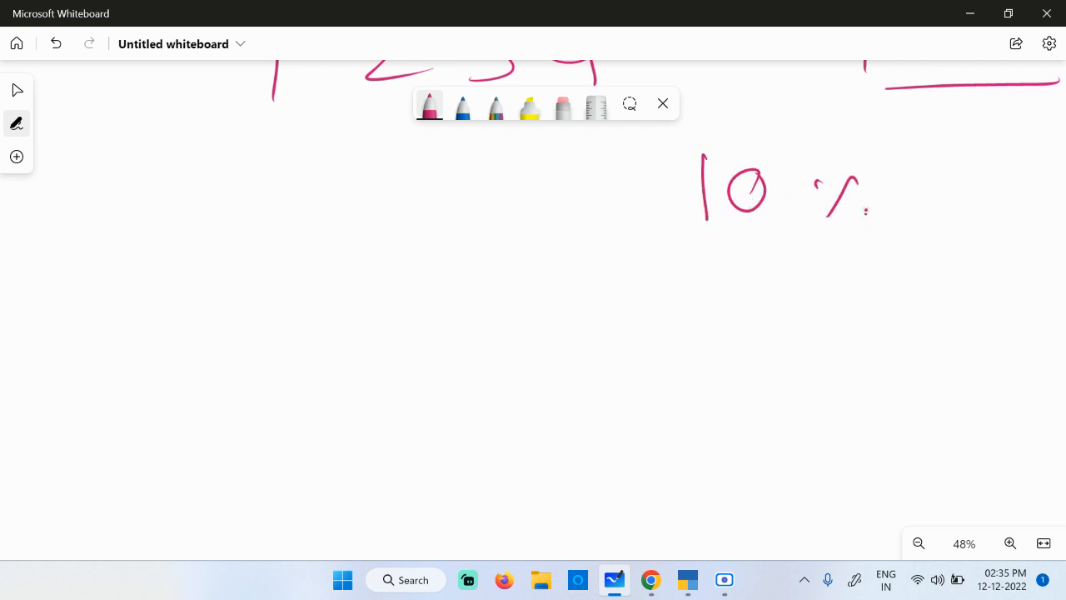
pyautogui.moveTo(143, 246); pyautogui.dragTo(149, 296)
pyautogui.moveTo(289, 232); pyautogui.dragTo(310, 271)
pyautogui.moveTo(301, 253); pyautogui.dragTo(305, 308)
pyautogui.moveTo(339, 250)
pyautogui.mouseDown()
pyautogui.moveTo(341, 274)
pyautogui.moveTo(393, 283)
pyautogui.mouseUp()
pyautogui.moveTo(425, 221); pyautogui.dragTo(431, 281)
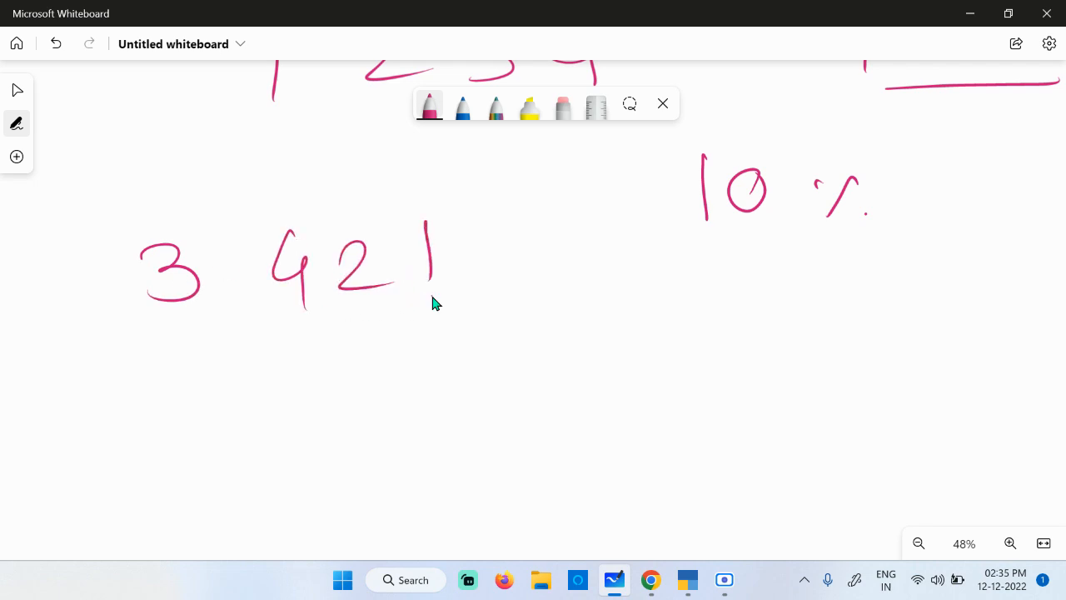
# - Place a blue decimal point before the 1 of 3421 and draw a small blue arrow toward 10%
pyautogui.click(463, 104)
pyautogui.click(402, 284)
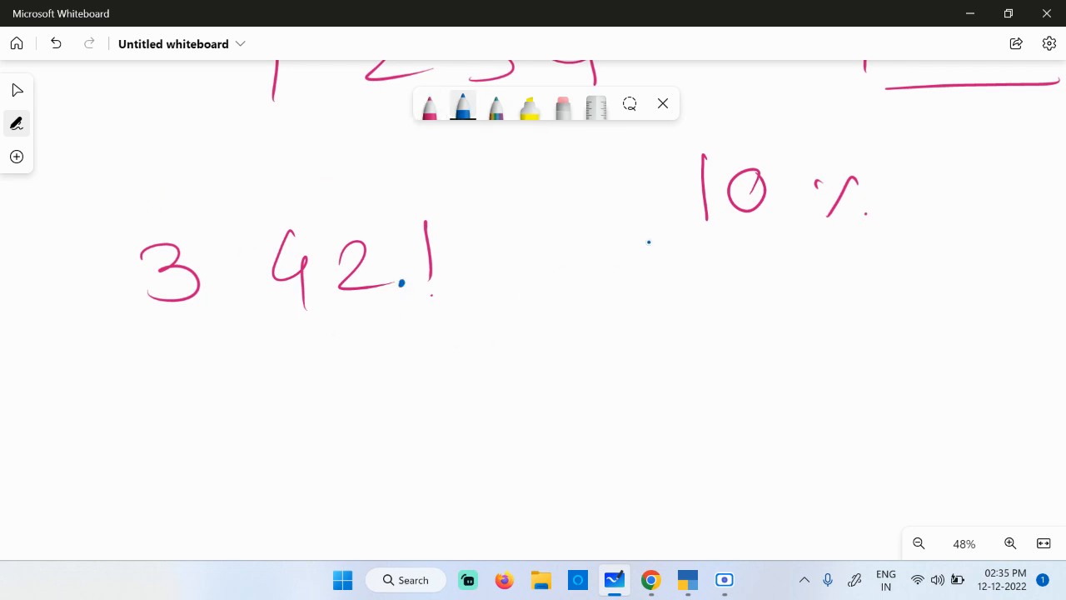
pyautogui.moveTo(627, 220); pyautogui.dragTo(654, 201)
# - Write 1% in pink below the 10%
pyautogui.click(430, 105)
pyautogui.moveTo(757, 293); pyautogui.dragTo(755, 353)
pyautogui.moveTo(836, 292); pyautogui.dragTo(805, 348)
pyautogui.moveTo(797, 310); pyautogui.dragTo(799, 323)
pyautogui.click(831, 344)
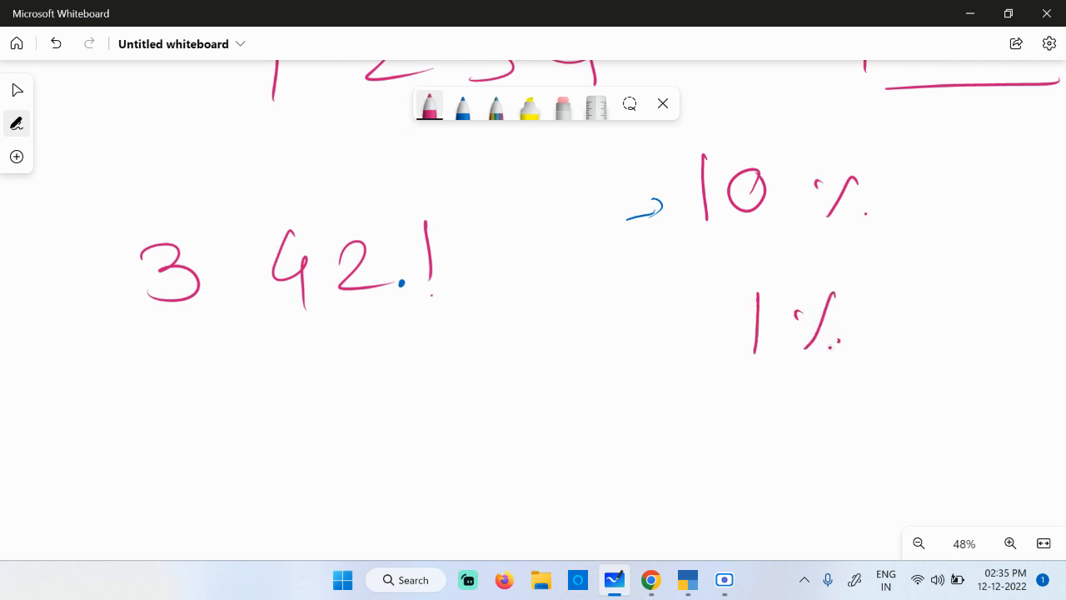
# - Mark the last two digits of 3421 with a decimal point before them, and write 34.21 underlined in pink below
pyautogui.moveTo(427, 301); pyautogui.dragTo(455, 301)
pyautogui.moveTo(358, 310); pyautogui.dragTo(394, 308)
pyautogui.moveTo(375, 415); pyautogui.dragTo(374, 450)
pyautogui.moveTo(443, 408)
pyautogui.mouseDown()
pyautogui.moveTo(436, 419)
pyautogui.moveTo(475, 427)
pyautogui.mouseUp()
pyautogui.moveTo(462, 408)
pyautogui.mouseDown()
pyautogui.moveTo(460, 450)
pyautogui.moveTo(493, 429)
pyautogui.moveTo(563, 439)
pyautogui.mouseUp()
pyautogui.moveTo(593, 398); pyautogui.dragTo(595, 443)
pyautogui.moveTo(394, 475); pyautogui.dragTo(546, 468)
# - Write 1% in pink beside 34.21, outline 3421 and draw an arrow from it to 34.21
pyautogui.moveTo(752, 404); pyautogui.dragTo(754, 444)
pyautogui.moveTo(797, 402); pyautogui.dragTo(798, 408)
pyautogui.moveTo(827, 391)
pyautogui.mouseDown()
pyautogui.moveTo(809, 433)
pyautogui.moveTo(851, 430)
pyautogui.mouseUp()
pyautogui.moveTo(796, 424); pyautogui.dragTo(796, 431)
pyautogui.moveTo(166, 320)
pyautogui.mouseDown()
pyautogui.moveTo(452, 297)
pyautogui.moveTo(416, 143)
pyautogui.moveTo(48, 214)
pyautogui.moveTo(238, 428)
pyautogui.moveTo(321, 433)
pyautogui.mouseUp()
pyautogui.moveTo(291, 405)
pyautogui.mouseDown()
pyautogui.moveTo(309, 424)
pyautogui.moveTo(258, 464)
pyautogui.mouseUp()
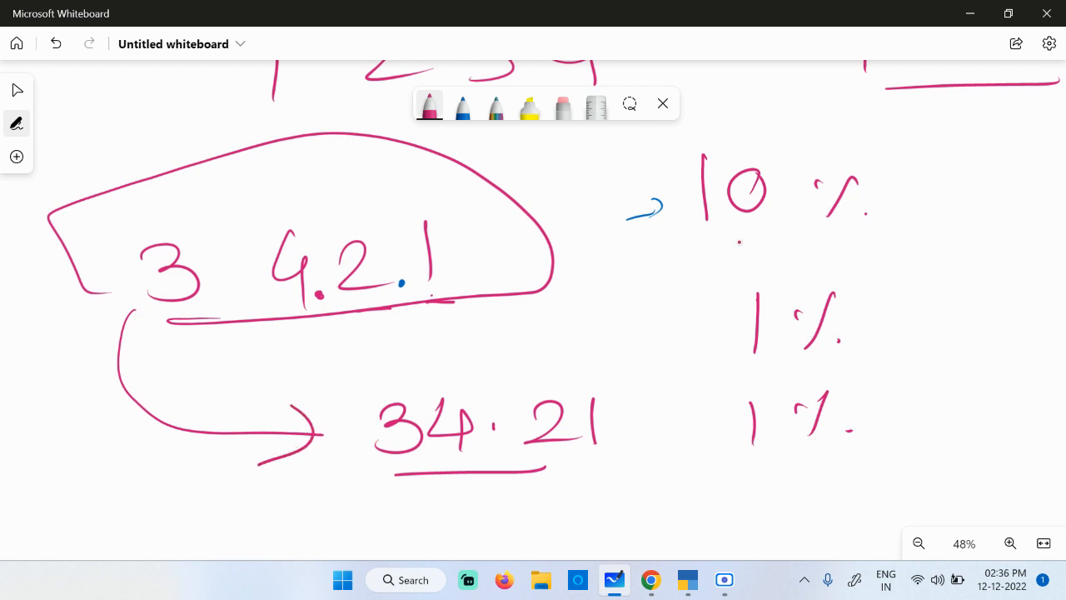
# - Underline 3421 again in pink and go over the decimal point before its last digit
pyautogui.scroll(-3, 769, 220)
pyautogui.scroll(-2, 848, 319)
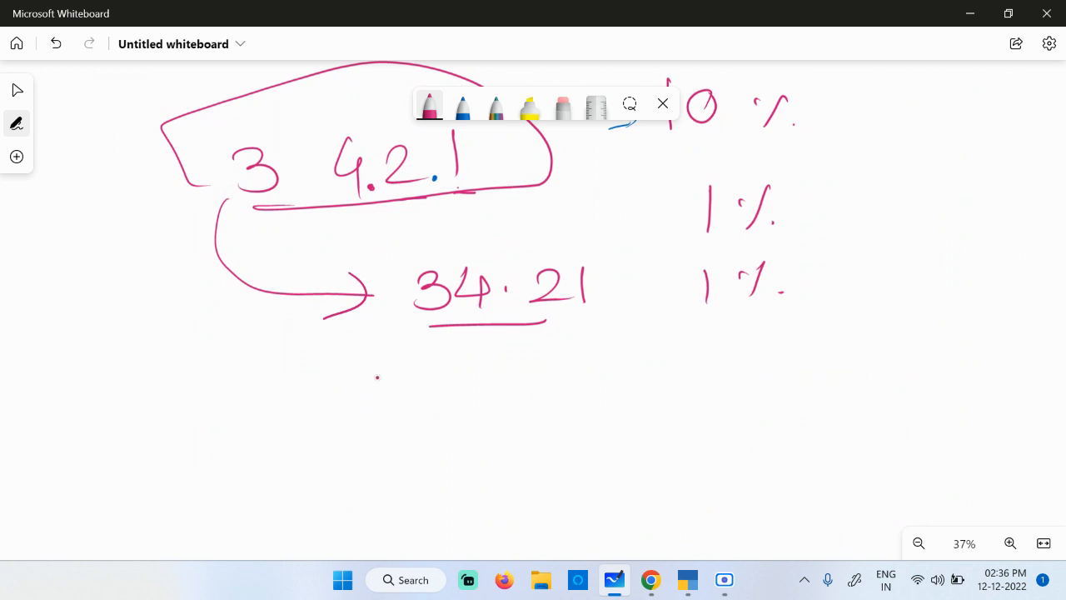
pyautogui.moveTo(246, 210); pyautogui.dragTo(454, 194)
pyautogui.moveTo(390, 194)
pyautogui.mouseDown()
pyautogui.moveTo(440, 196)
pyautogui.moveTo(436, 184)
pyautogui.mouseUp()
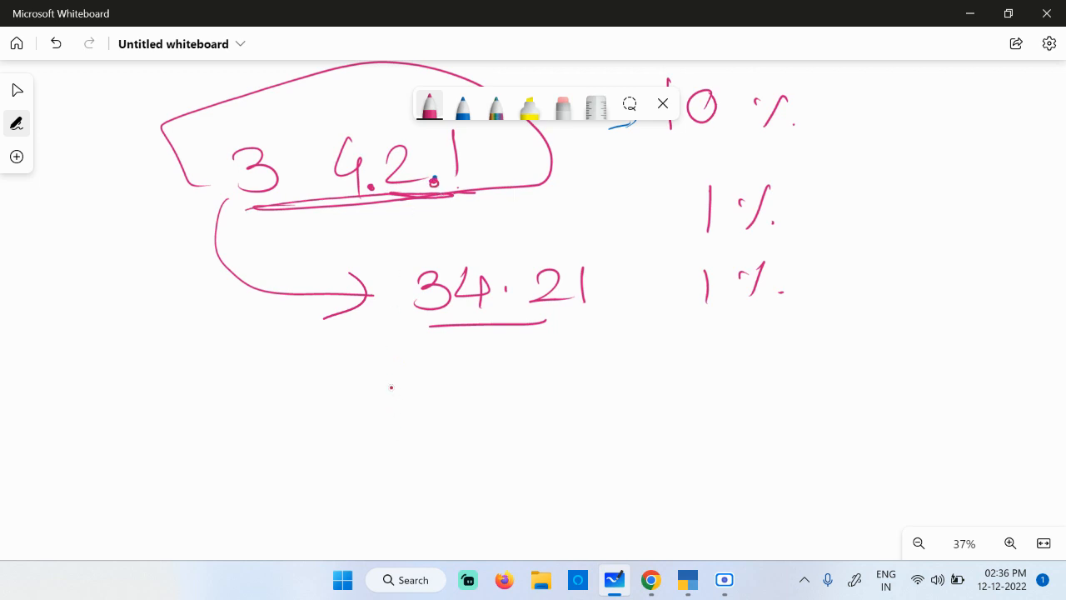
# - Write 342.1 in pink below 34.21 with 10% beside it, redrawing the 2 more clearly
pyautogui.moveTo(376, 371); pyautogui.dragTo(375, 407)
pyautogui.moveTo(448, 375)
pyautogui.mouseDown()
pyautogui.moveTo(474, 401)
pyautogui.moveTo(469, 422)
pyautogui.mouseUp()
pyautogui.moveTo(491, 393)
pyautogui.mouseDown()
pyautogui.moveTo(490, 406)
pyautogui.moveTo(524, 398)
pyautogui.mouseUp()
pyautogui.moveTo(541, 382); pyautogui.dragTo(574, 398)
pyautogui.click(574, 374)
pyautogui.moveTo(712, 344)
pyautogui.mouseDown()
pyautogui.moveTo(710, 398)
pyautogui.moveTo(732, 356)
pyautogui.mouseUp()
pyautogui.moveTo(799, 351); pyautogui.dragTo(783, 391)
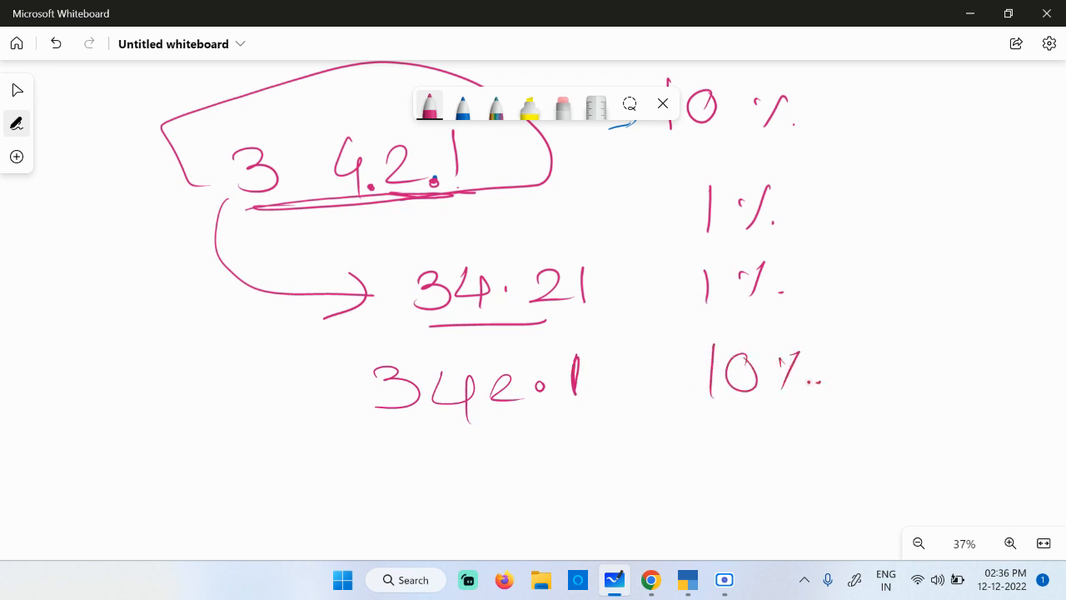
pyautogui.scroll(5, 812, 375)
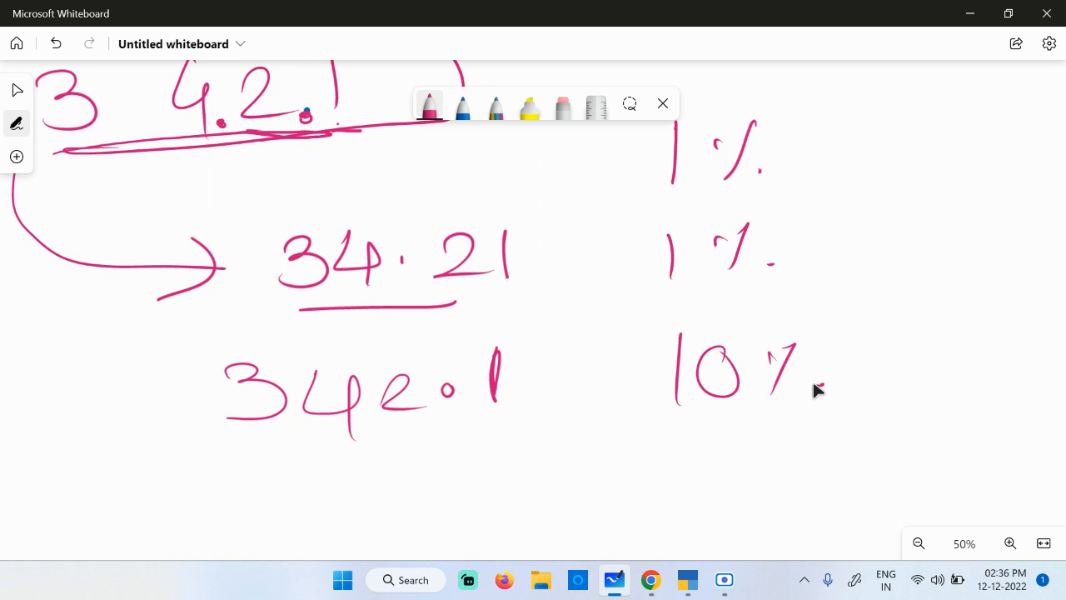
pyautogui.moveTo(385, 379)
pyautogui.mouseDown()
pyautogui.moveTo(398, 369)
pyautogui.moveTo(426, 407)
pyautogui.mouseUp()
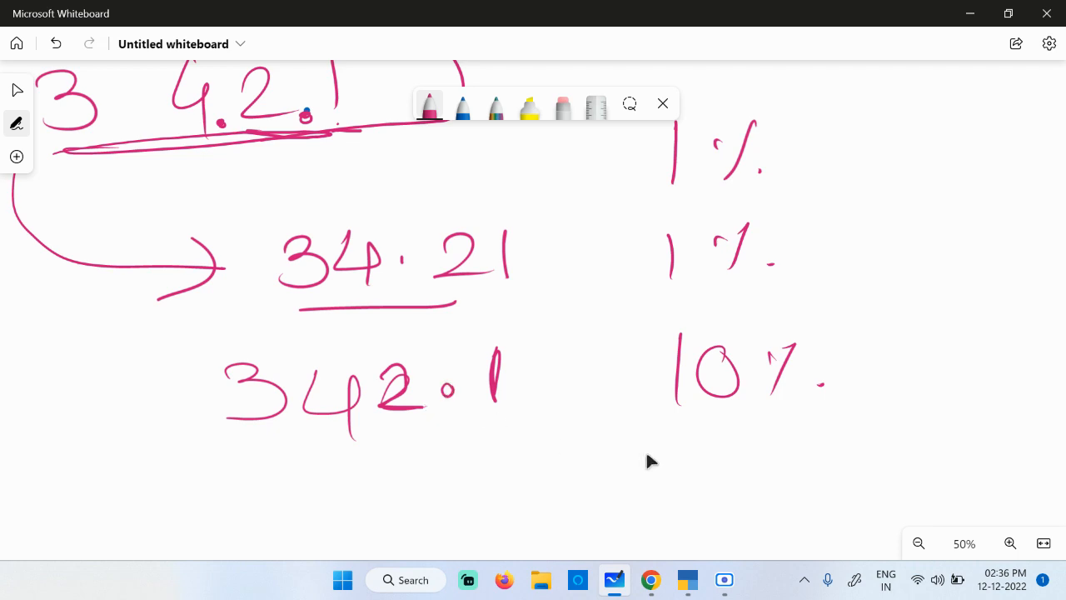
# - Write 3421 in blue in the empty space to the right of the percentages
pyautogui.hscroll(3, 674, 459)
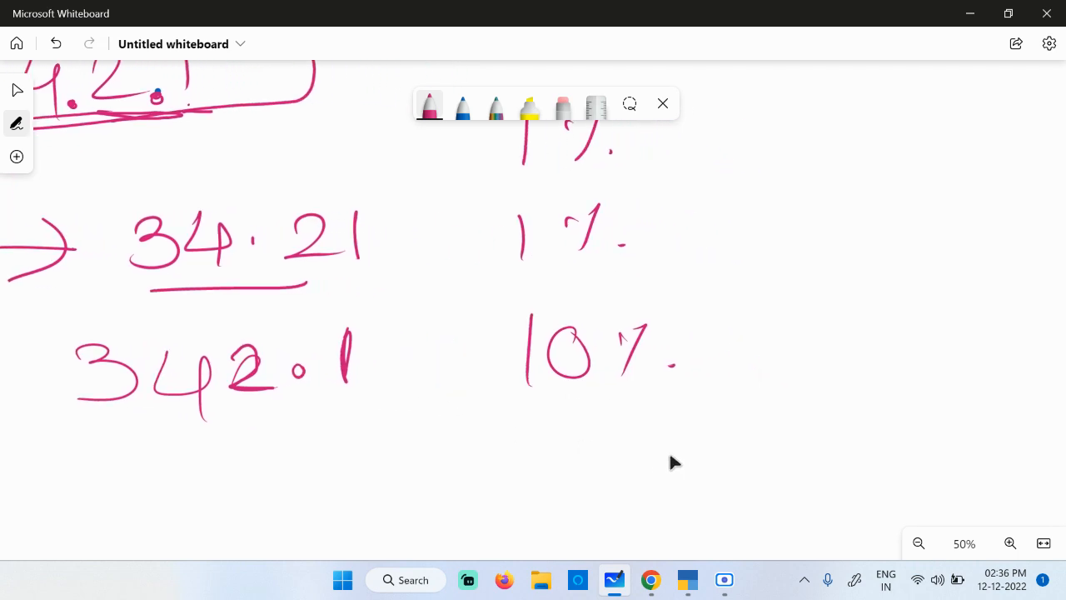
pyautogui.click(462, 107)
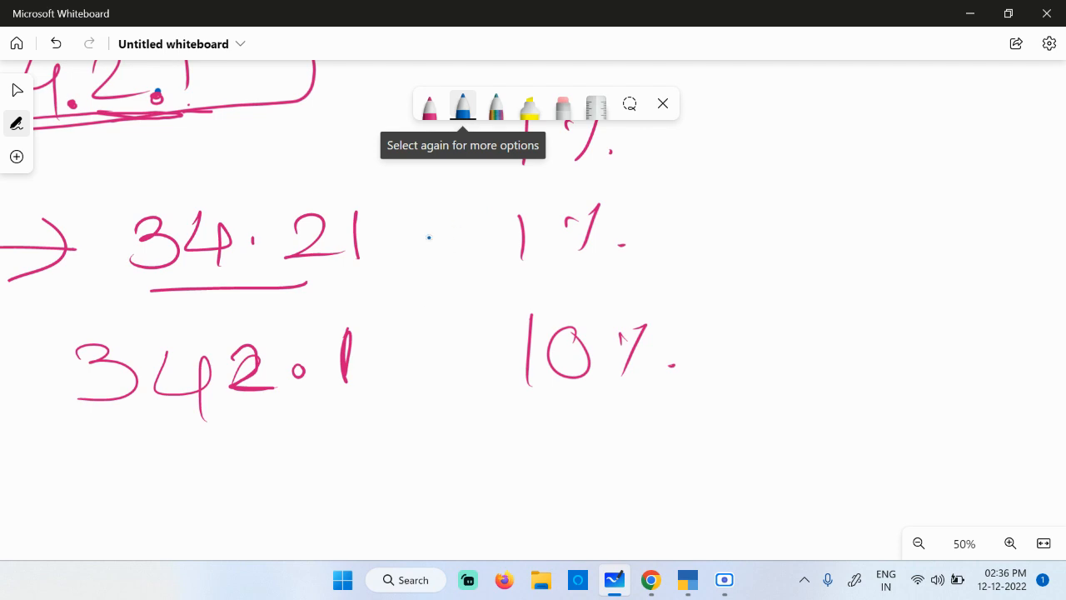
pyautogui.moveTo(758, 127)
pyautogui.mouseDown()
pyautogui.moveTo(795, 157)
pyautogui.moveTo(752, 169)
pyautogui.mouseUp()
pyautogui.moveTo(820, 121); pyautogui.dragTo(840, 182)
pyautogui.moveTo(877, 140); pyautogui.dragTo(918, 160)
pyautogui.moveTo(926, 130); pyautogui.dragTo(919, 178)
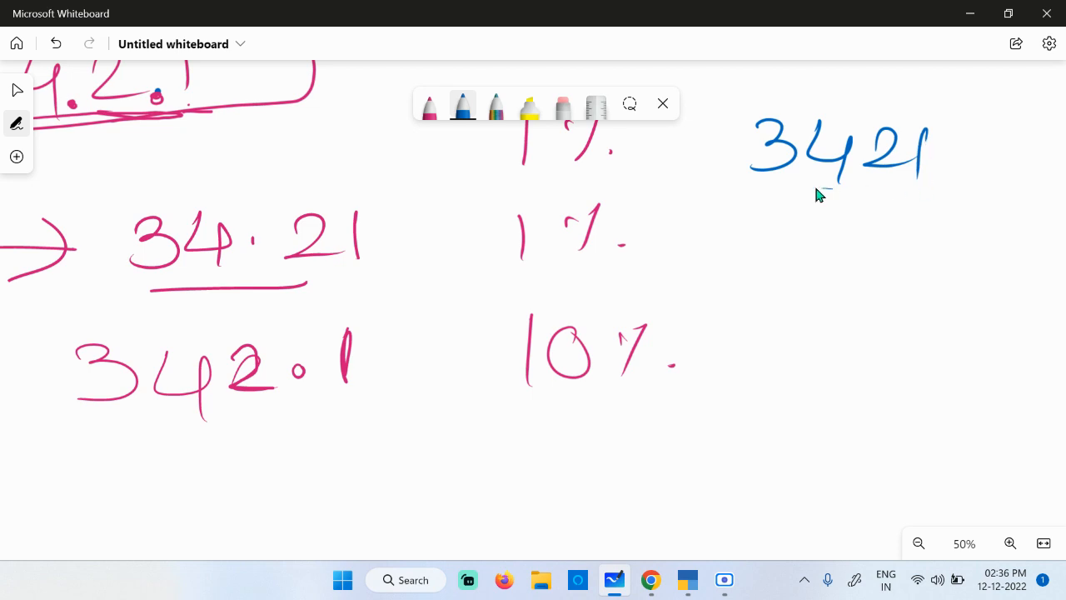
# - Underline the blue 3421 and complete it as the question = 23% ?
pyautogui.moveTo(761, 185)
pyautogui.mouseDown()
pyautogui.moveTo(947, 178)
pyautogui.moveTo(952, 145)
pyautogui.moveTo(1026, 142)
pyautogui.moveTo(1037, 129)
pyautogui.moveTo(1025, 139)
pyautogui.mouseUp()
pyautogui.moveTo(1053, 122); pyautogui.dragTo(1056, 119)
pyautogui.moveTo(1064, 111); pyautogui.dragTo(1053, 136)
pyautogui.click(1063, 133)
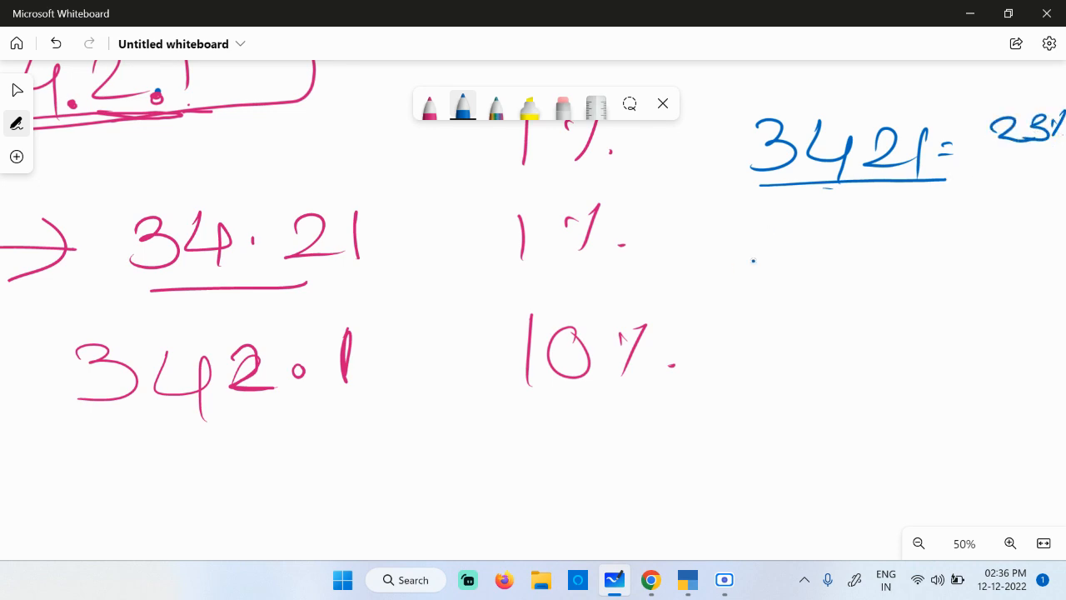
pyautogui.moveTo(836, 338)
pyautogui.mouseDown()
pyautogui.moveTo(732, 343)
pyautogui.moveTo(718, 358)
pyautogui.mouseUp()
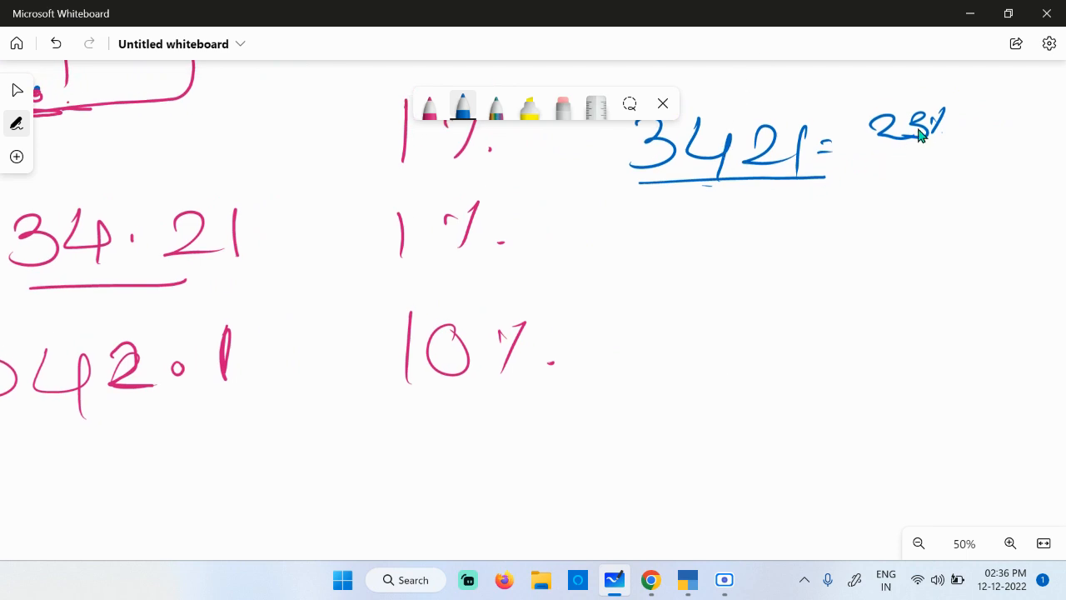
pyautogui.moveTo(996, 114); pyautogui.dragTo(997, 134)
pyautogui.click(997, 152)
# - Point a blue arrow at the 10% beside 342.1, and underline 342.1 and the 23% in blue
pyautogui.moveTo(517, 429); pyautogui.dragTo(564, 410)
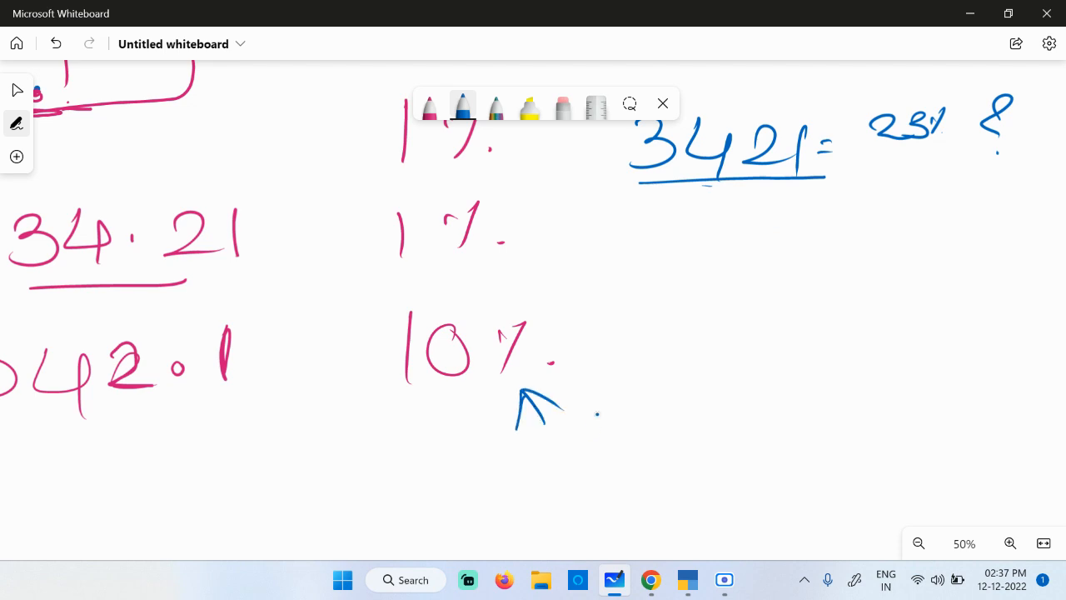
pyautogui.moveTo(635, 473); pyautogui.dragTo(712, 449)
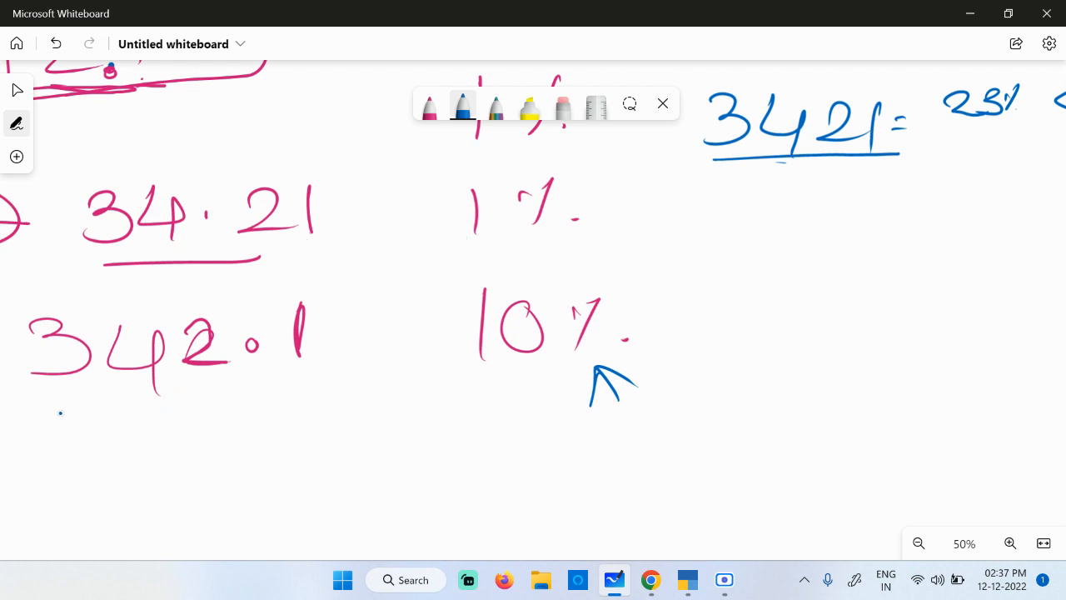
pyautogui.moveTo(46, 410); pyautogui.dragTo(271, 403)
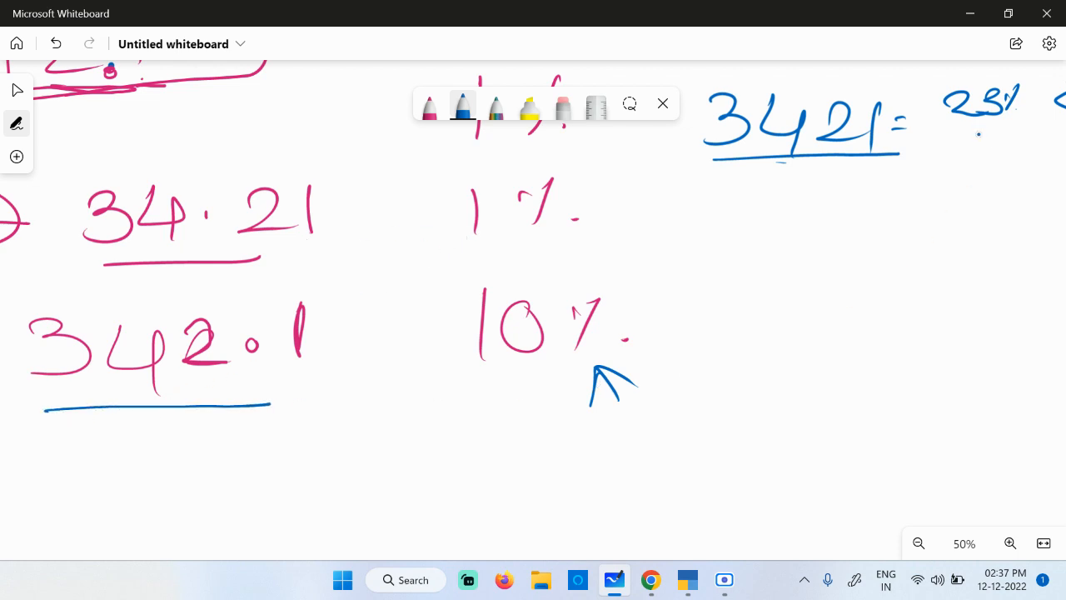
pyautogui.moveTo(958, 138); pyautogui.dragTo(994, 137)
# - Write 10% + 10% + 3% in blue below the 342.1 line
pyautogui.moveTo(407, 460); pyautogui.dragTo(401, 503)
pyautogui.moveTo(471, 462)
pyautogui.mouseDown()
pyautogui.moveTo(505, 479)
pyautogui.moveTo(597, 463)
pyautogui.mouseUp()
pyautogui.moveTo(578, 448); pyautogui.dragTo(581, 487)
pyautogui.click(605, 479)
pyautogui.moveTo(681, 444); pyautogui.dragTo(714, 473)
pyautogui.moveTo(736, 460); pyautogui.dragTo(741, 475)
pyautogui.moveTo(791, 447)
pyautogui.mouseDown()
pyautogui.moveTo(836, 443)
pyautogui.moveTo(813, 466)
pyautogui.mouseUp()
pyautogui.moveTo(891, 423); pyautogui.dragTo(894, 455)
pyautogui.moveTo(973, 417); pyautogui.dragTo(966, 455)
pyautogui.click(981, 448)
pyautogui.click(991, 448)
pyautogui.moveTo(958, 423); pyautogui.dragTo(963, 434)
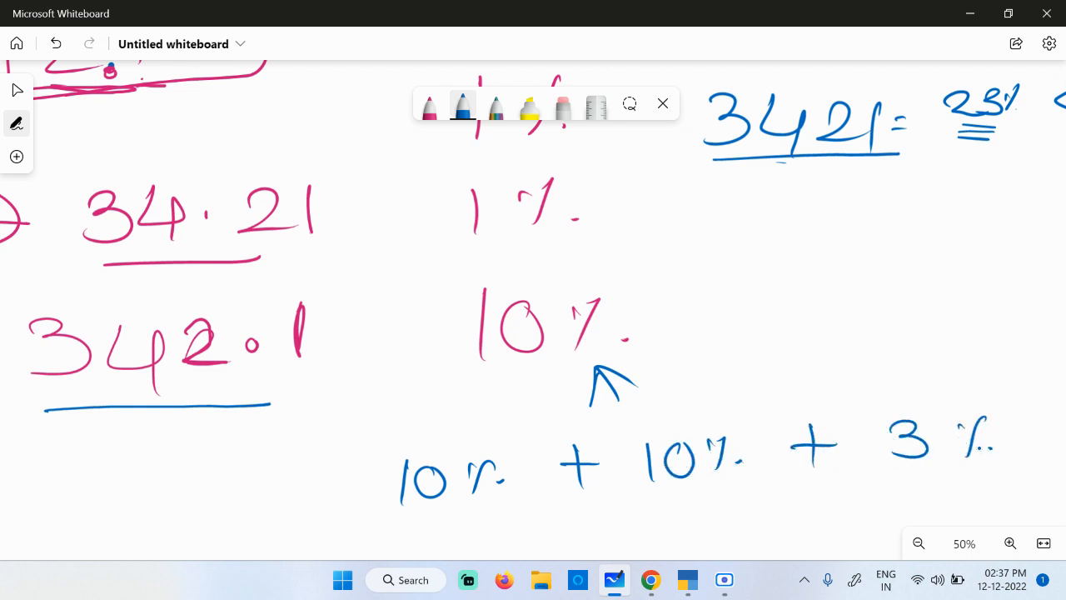
# - Add a tick mark above the 3%, then underline the 23% again and each term of 10% + 10% + 3%
pyautogui.moveTo(996, 366); pyautogui.dragTo(1055, 379)
pyautogui.scroll(-2, 994, 383)
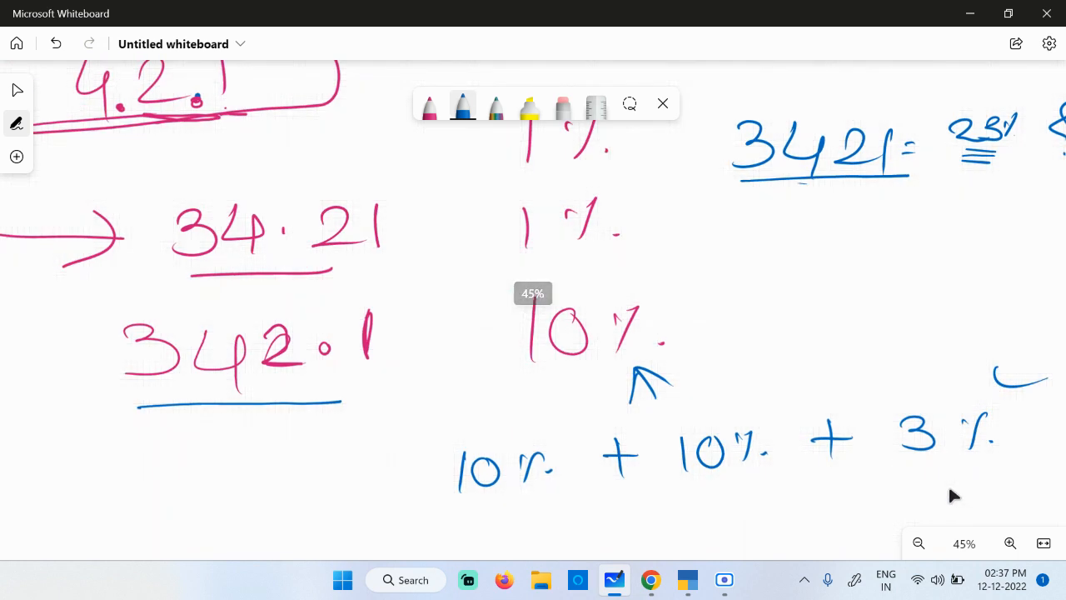
pyautogui.moveTo(953, 488); pyautogui.dragTo(857, 422)
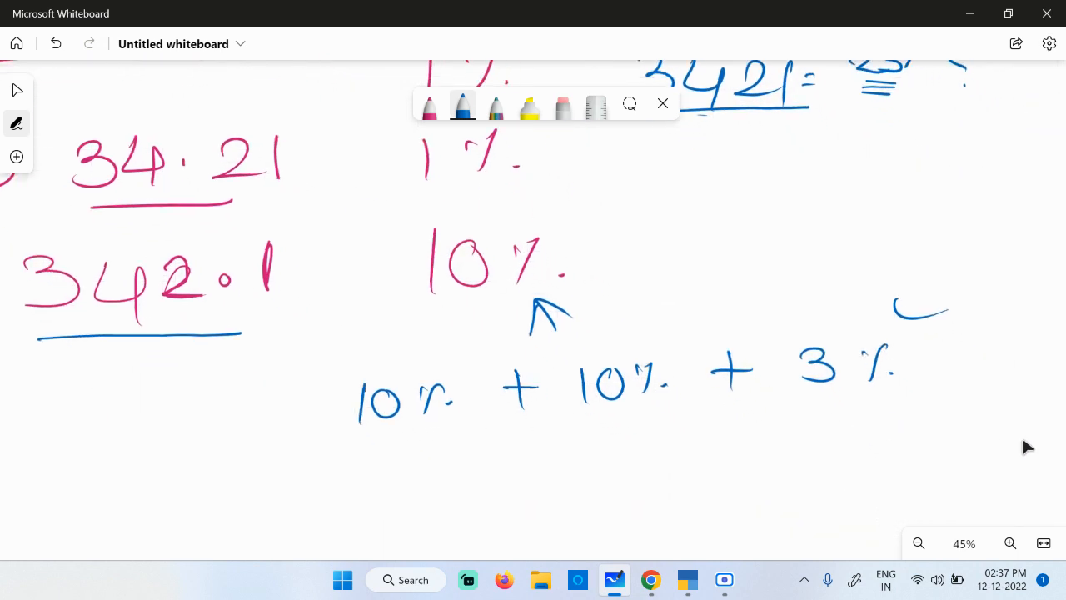
pyautogui.moveTo(863, 95); pyautogui.dragTo(902, 103)
pyautogui.moveTo(351, 439); pyautogui.dragTo(427, 435)
pyautogui.moveTo(585, 423); pyautogui.dragTo(643, 423)
pyautogui.moveTo(809, 406); pyautogui.dragTo(850, 405)
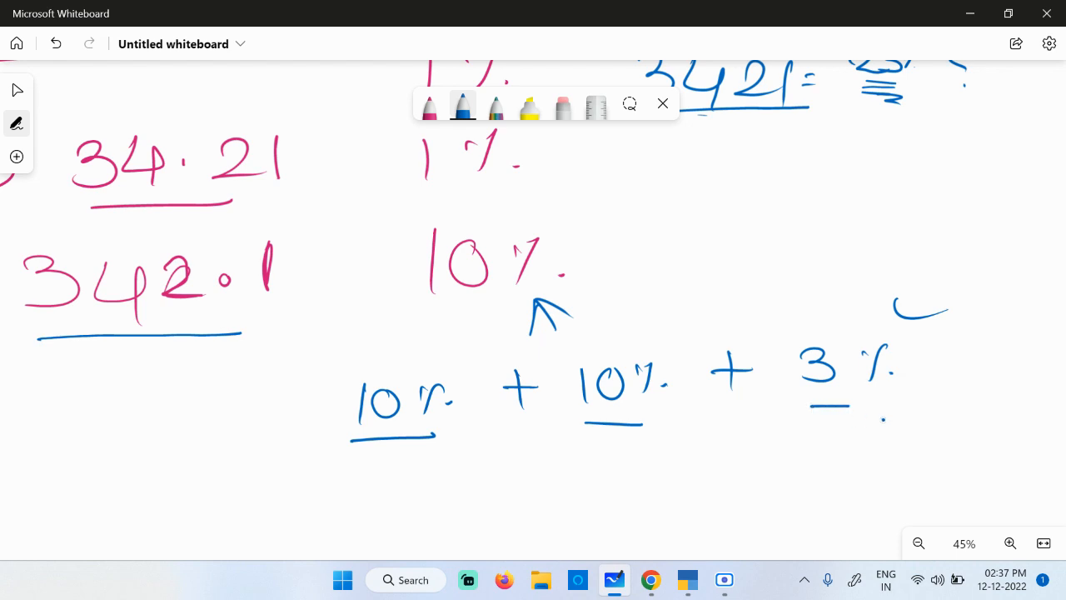
# - Write = 23% in blue at the end of the 10% + 10% + 3% sum
pyautogui.moveTo(944, 357); pyautogui.dragTo(971, 353)
pyautogui.moveTo(945, 368); pyautogui.dragTo(1011, 366)
pyautogui.moveTo(1048, 348); pyautogui.dragTo(1038, 371)
pyautogui.click(1054, 364)
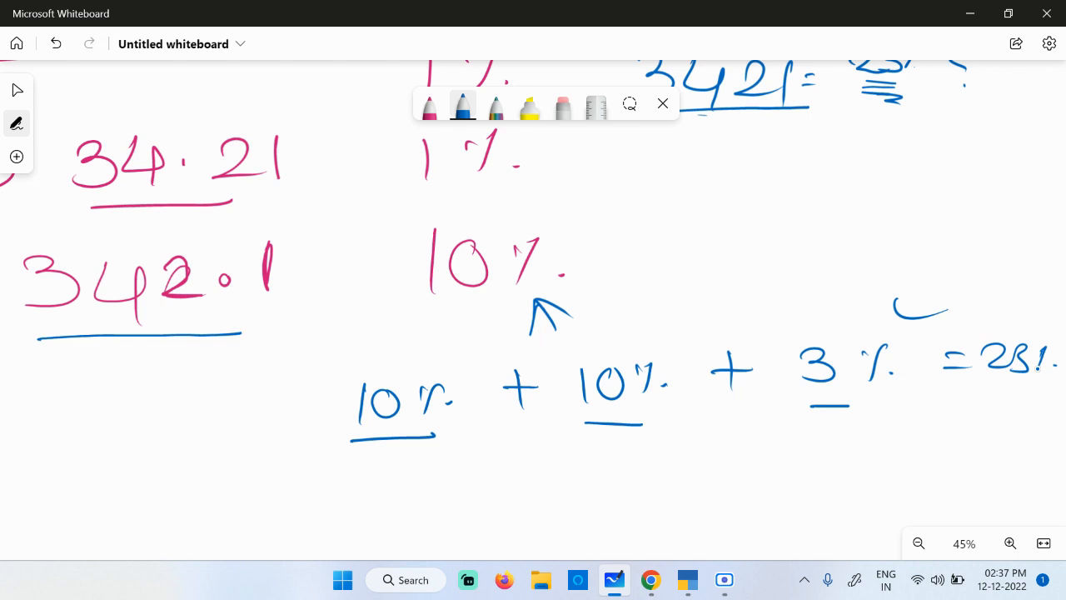
# - Circle the pink 342.1 in blue and write 342.1 + in blue below the first 10% of the sum
pyautogui.moveTo(708, 442); pyautogui.dragTo(774, 400)
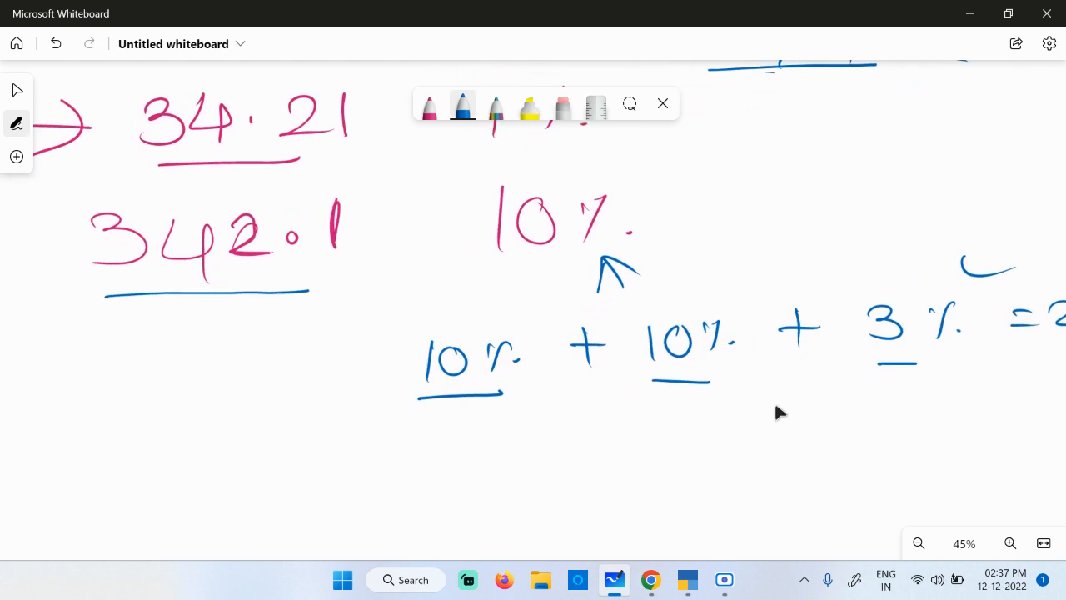
pyautogui.moveTo(366, 202)
pyautogui.mouseDown()
pyautogui.moveTo(349, 187)
pyautogui.moveTo(65, 200)
pyautogui.moveTo(177, 327)
pyautogui.moveTo(426, 212)
pyautogui.moveTo(363, 173)
pyautogui.mouseUp()
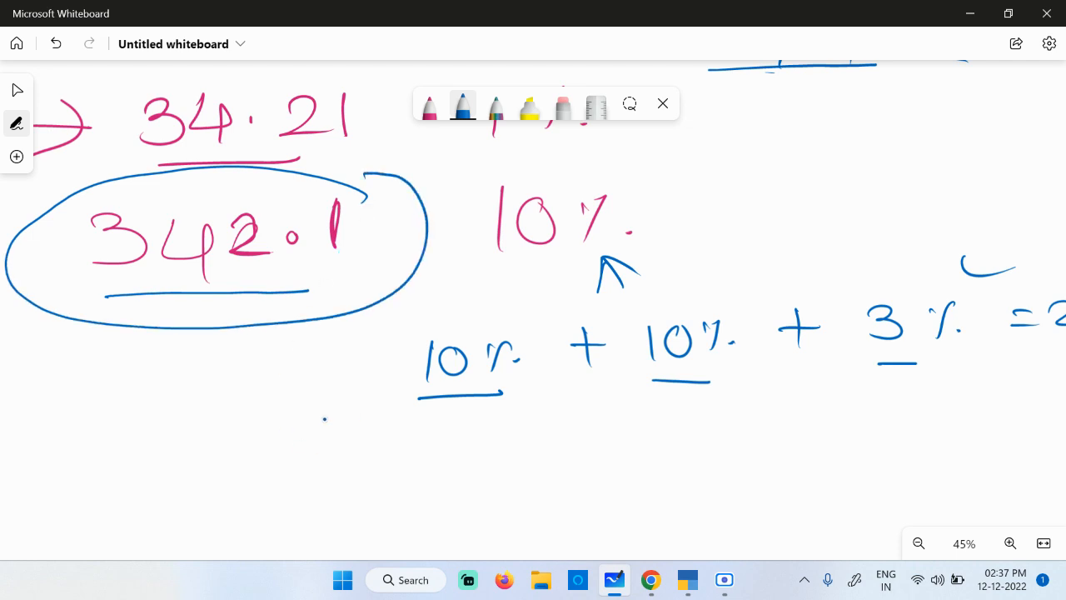
pyautogui.moveTo(266, 461); pyautogui.dragTo(256, 484)
pyautogui.moveTo(329, 436)
pyautogui.mouseDown()
pyautogui.moveTo(358, 475)
pyautogui.moveTo(349, 495)
pyautogui.mouseUp()
pyautogui.moveTo(373, 451)
pyautogui.mouseDown()
pyautogui.moveTo(421, 482)
pyautogui.moveTo(446, 471)
pyautogui.mouseUp()
pyautogui.moveTo(476, 433); pyautogui.dragTo(479, 481)
pyautogui.moveTo(558, 457)
pyautogui.mouseDown()
pyautogui.moveTo(629, 454)
pyautogui.moveTo(596, 491)
pyautogui.mouseUp()
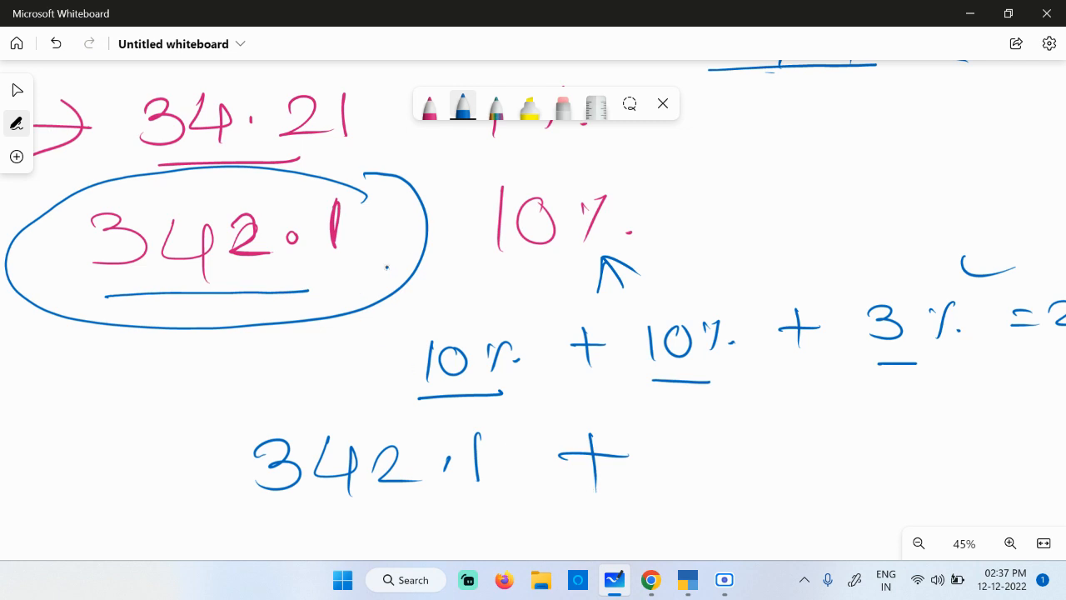
# - Draw a blue arrow at the circled 342.1 and write a second 342.1 + below the second 10% of the sum
pyautogui.moveTo(260, 321); pyautogui.dragTo(298, 327)
pyautogui.moveTo(258, 285); pyautogui.dragTo(324, 300)
pyautogui.moveTo(654, 433)
pyautogui.mouseDown()
pyautogui.moveTo(679, 442)
pyautogui.moveTo(660, 471)
pyautogui.mouseUp()
pyautogui.moveTo(721, 424)
pyautogui.mouseDown()
pyautogui.moveTo(718, 435)
pyautogui.moveTo(787, 461)
pyautogui.mouseUp()
pyautogui.click(816, 453)
pyautogui.moveTo(836, 426)
pyautogui.mouseDown()
pyautogui.moveTo(846, 463)
pyautogui.moveTo(861, 448)
pyautogui.moveTo(777, 392)
pyautogui.moveTo(813, 389)
pyautogui.moveTo(789, 417)
pyautogui.mouseUp()
pyautogui.click(856, 451)
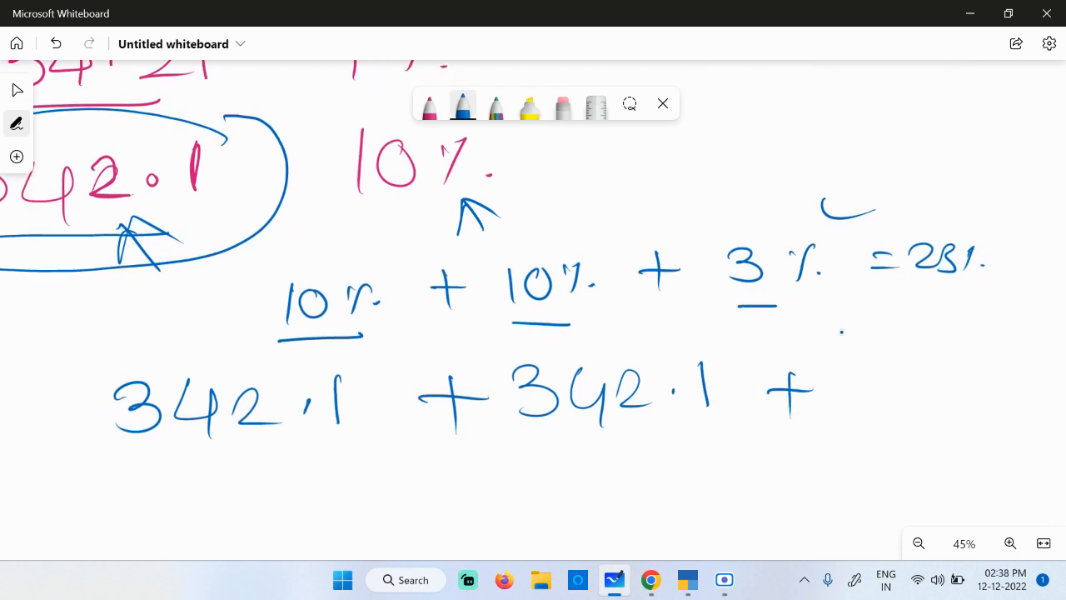
pyautogui.moveTo(871, 375); pyautogui.dragTo(985, 498)
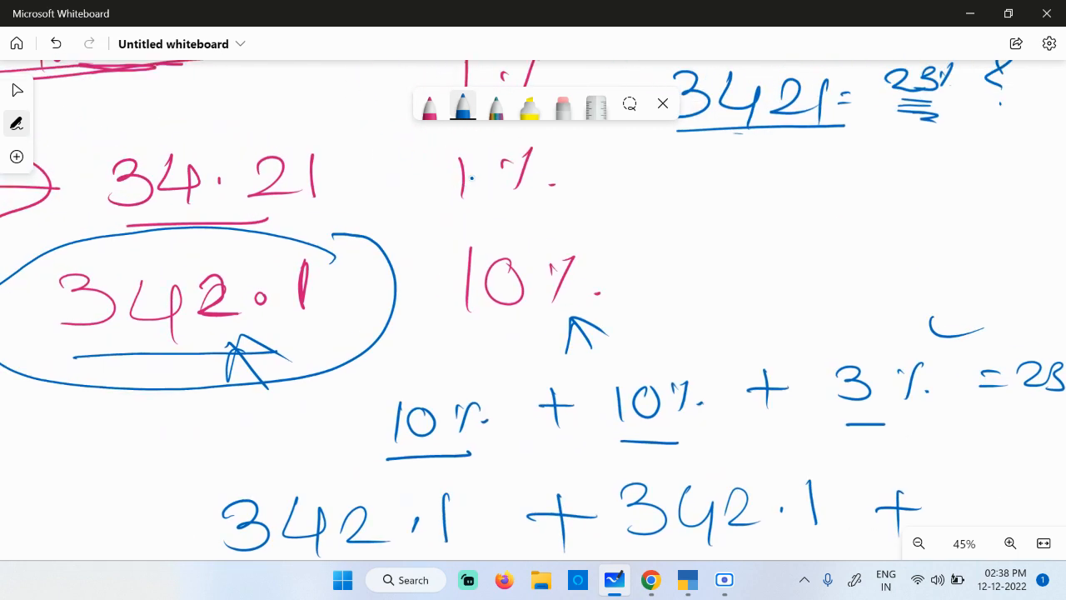
# - Draw a blue arrow at the pink 34.21 and write × 3 % in blue after the pink 1%
pyautogui.moveTo(283, 239)
pyautogui.mouseDown()
pyautogui.moveTo(288, 221)
pyautogui.moveTo(314, 227)
pyautogui.mouseUp()
pyautogui.moveTo(576, 159)
pyautogui.mouseDown()
pyautogui.moveTo(599, 187)
pyautogui.moveTo(574, 189)
pyautogui.mouseUp()
pyautogui.moveTo(639, 163)
pyautogui.mouseDown()
pyautogui.moveTo(659, 170)
pyautogui.moveTo(638, 185)
pyautogui.mouseUp()
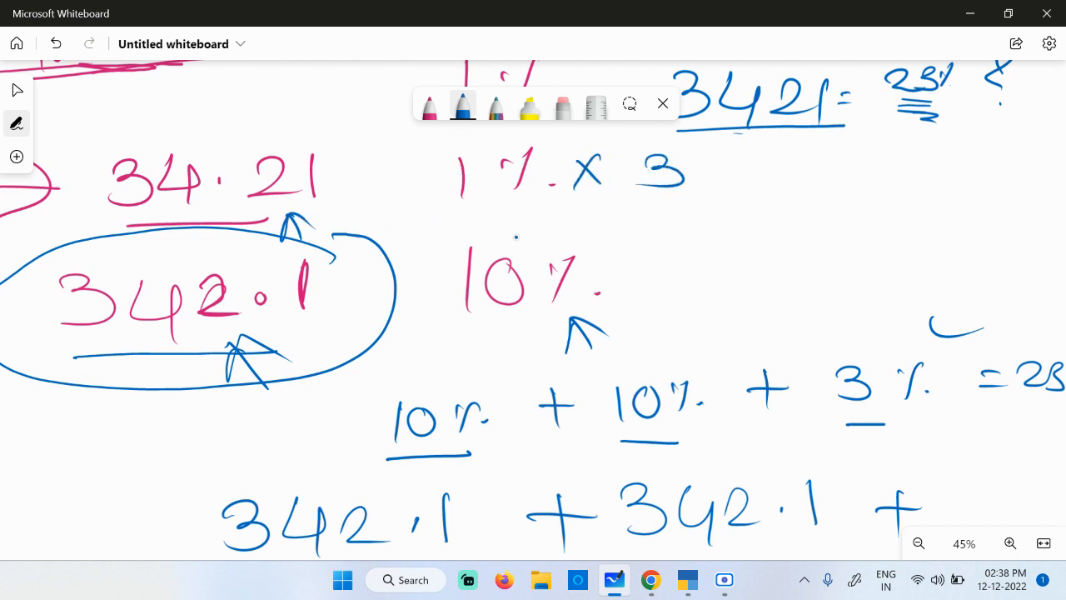
pyautogui.moveTo(723, 160); pyautogui.dragTo(726, 163)
pyautogui.click(761, 178)
# - Mark 34.21 with a small arrow, a 3 and curves for the multiplication, and write 9 as the sum's third term
pyautogui.moveTo(102, 104); pyautogui.dragTo(125, 122)
pyautogui.moveTo(127, 100); pyautogui.dragTo(129, 121)
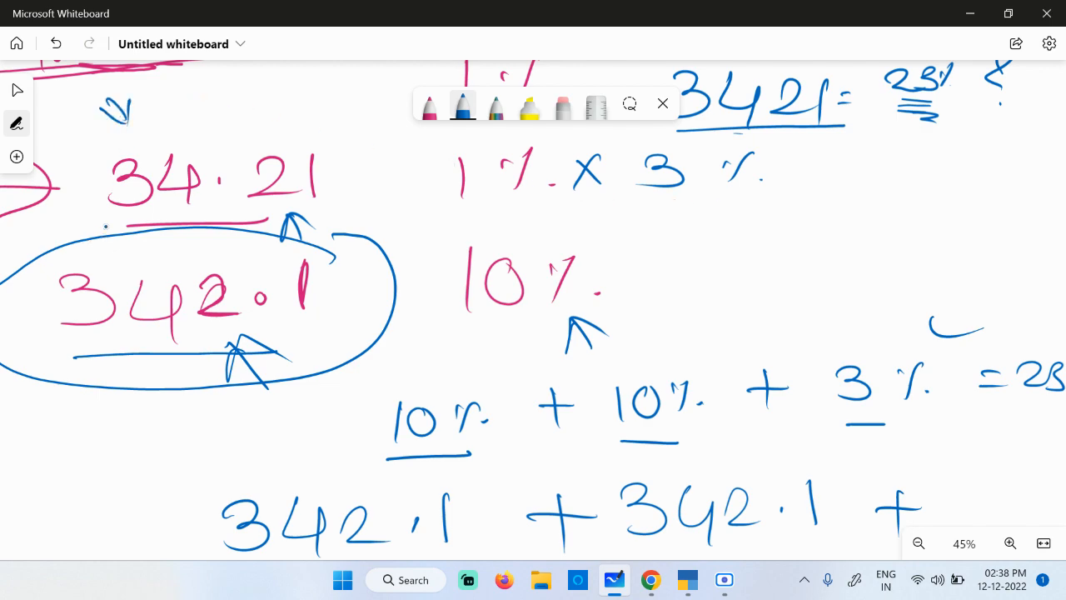
pyautogui.scroll(-4, 92, 220)
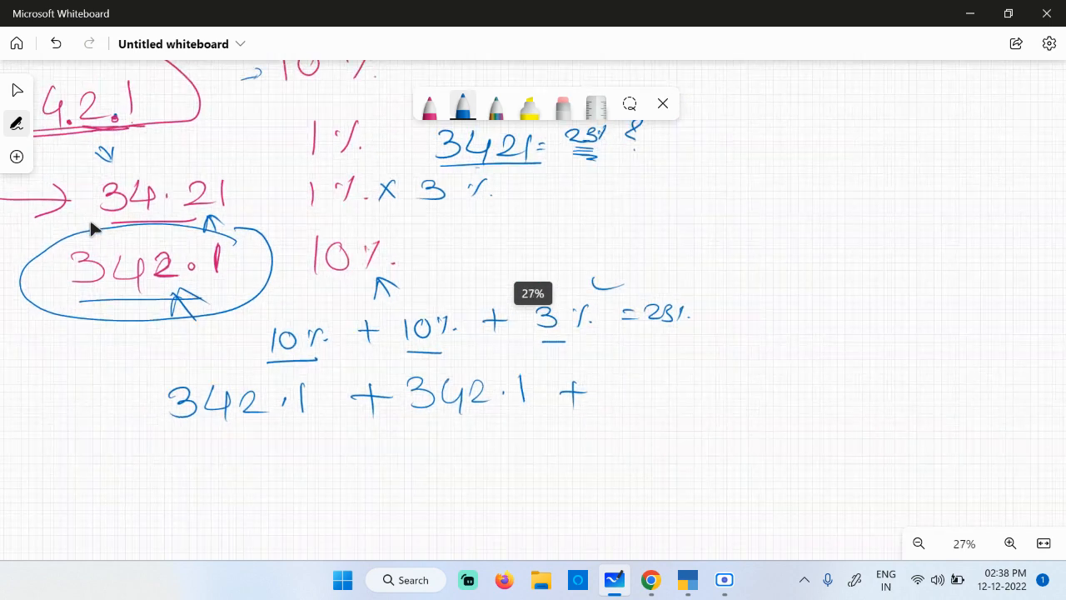
pyautogui.moveTo(67, 168); pyautogui.dragTo(92, 205)
pyautogui.moveTo(631, 381)
pyautogui.mouseDown()
pyautogui.moveTo(641, 385)
pyautogui.moveTo(611, 408)
pyautogui.mouseUp()
pyautogui.moveTo(74, 155); pyautogui.dragTo(146, 174)
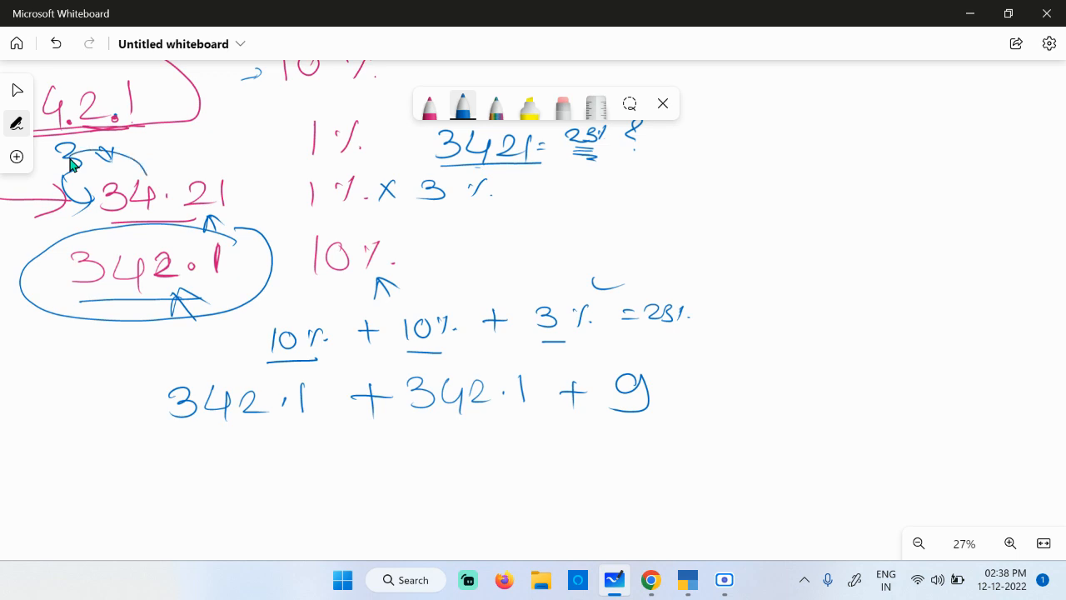
# - Complete the third term of the sum as 92.63 and write a carried 1 above the 9
pyautogui.moveTo(636, 348)
pyautogui.mouseDown()
pyautogui.moveTo(636, 367)
pyautogui.moveTo(703, 407)
pyautogui.mouseUp()
pyautogui.moveTo(714, 400); pyautogui.dragTo(722, 401)
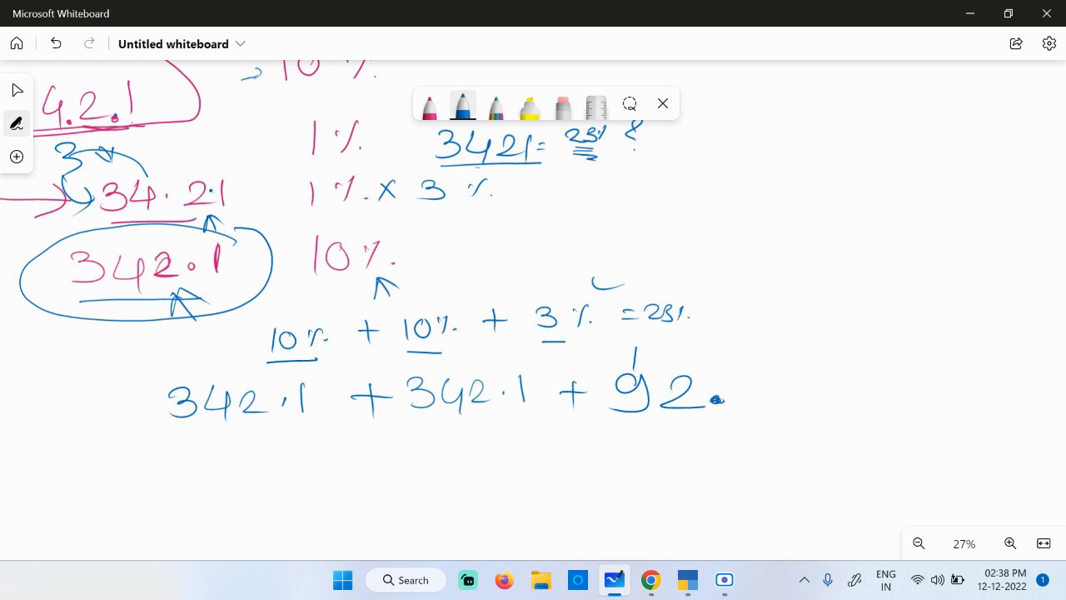
pyautogui.moveTo(775, 370); pyautogui.dragTo(741, 401)
pyautogui.moveTo(799, 376); pyautogui.dragTo(799, 408)
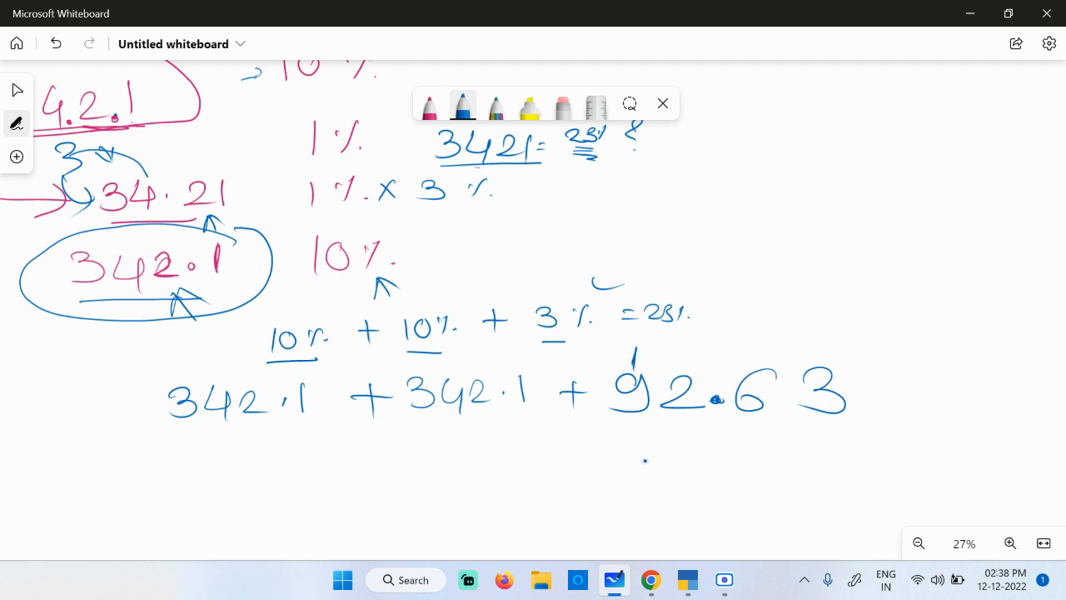
# - Write 102.63 in blue below the third term and draw a line under 342.1 + 342.1 that continues below 102.63
pyautogui.moveTo(638, 454); pyautogui.dragTo(640, 493)
pyautogui.moveTo(676, 460)
pyautogui.mouseDown()
pyautogui.moveTo(675, 472)
pyautogui.moveTo(677, 461)
pyautogui.moveTo(730, 481)
pyautogui.mouseUp()
pyautogui.moveTo(788, 456)
pyautogui.mouseDown()
pyautogui.moveTo(766, 487)
pyautogui.moveTo(762, 470)
pyautogui.mouseUp()
pyautogui.moveTo(799, 456)
pyautogui.mouseDown()
pyautogui.moveTo(832, 475)
pyautogui.moveTo(798, 490)
pyautogui.mouseUp()
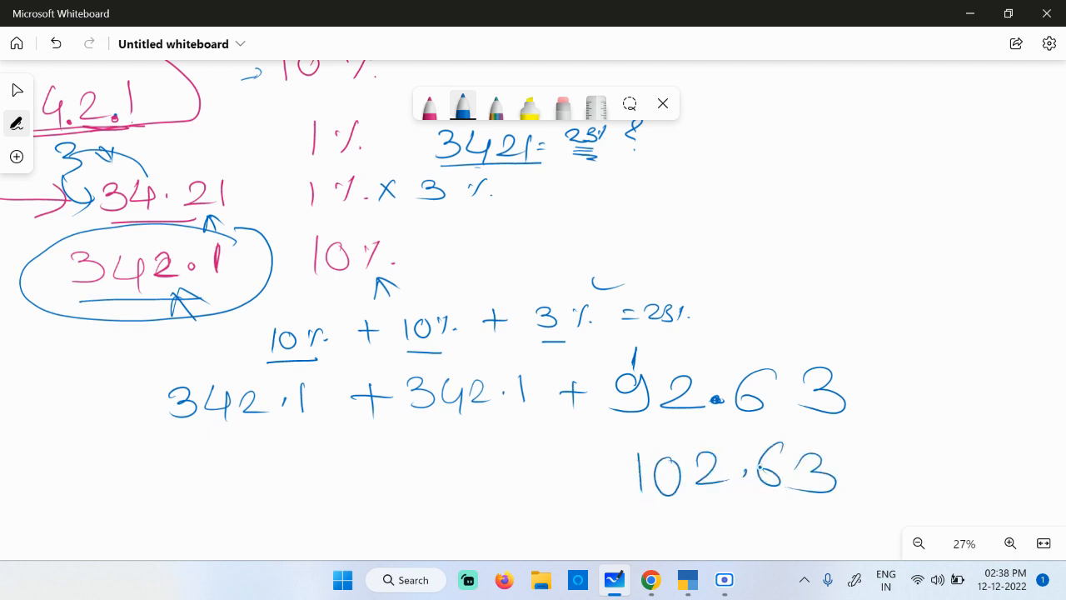
pyautogui.moveTo(858, 455); pyautogui.dragTo(906, 289)
pyautogui.moveTo(227, 279)
pyautogui.mouseDown()
pyautogui.moveTo(623, 263)
pyautogui.moveTo(809, 389)
pyautogui.moveTo(851, 379)
pyautogui.mouseUp()
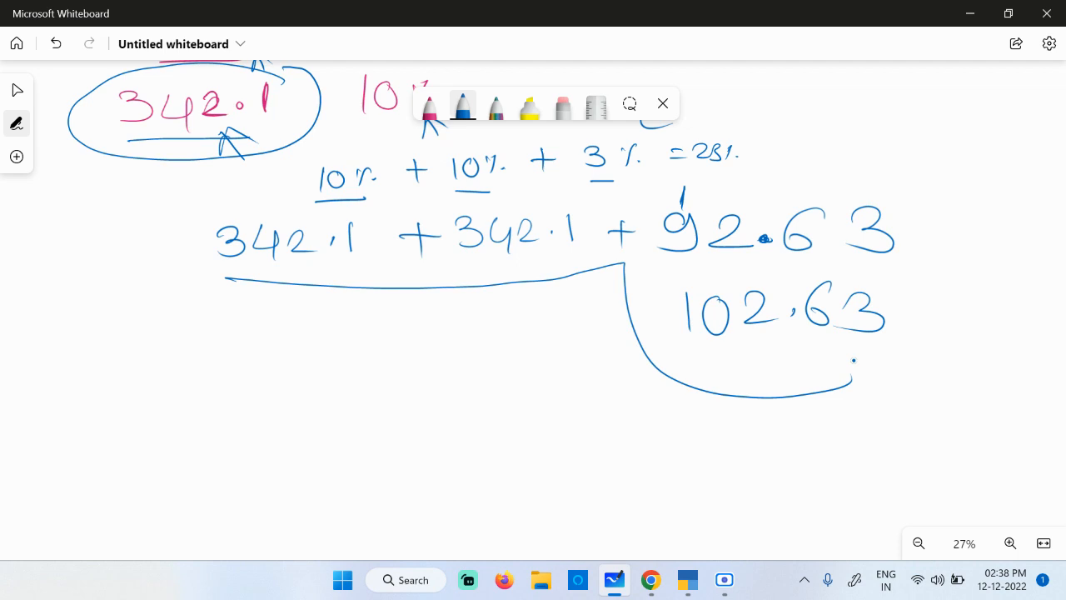
# - Write a new example in blue on an empty area of the board: 1000, with 23 % up to its right
pyautogui.scroll(3, 440, 437)
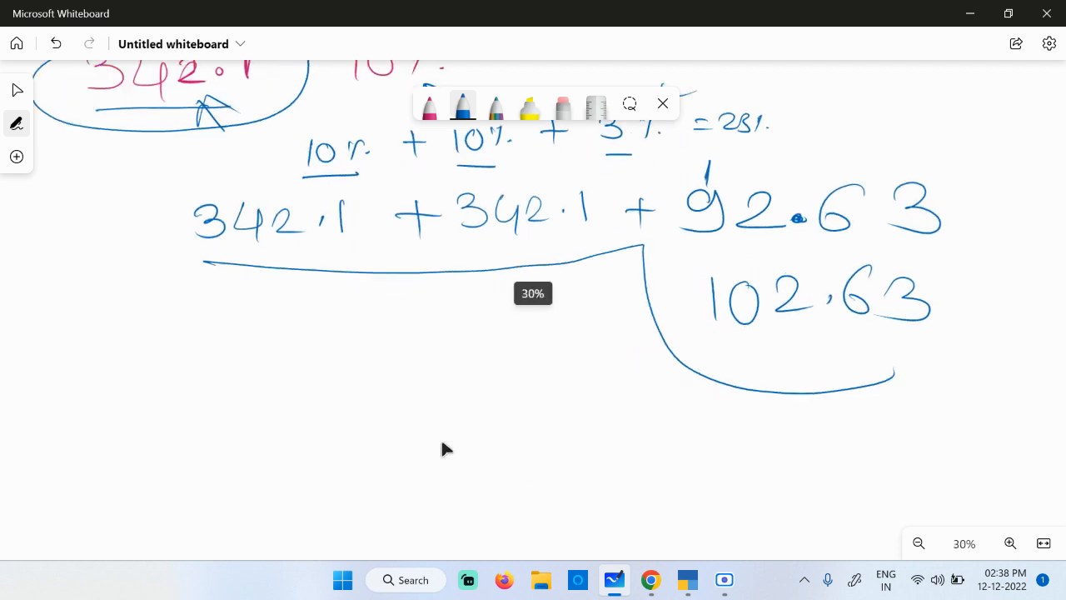
pyautogui.moveTo(350, 414); pyautogui.dragTo(1057, 341)
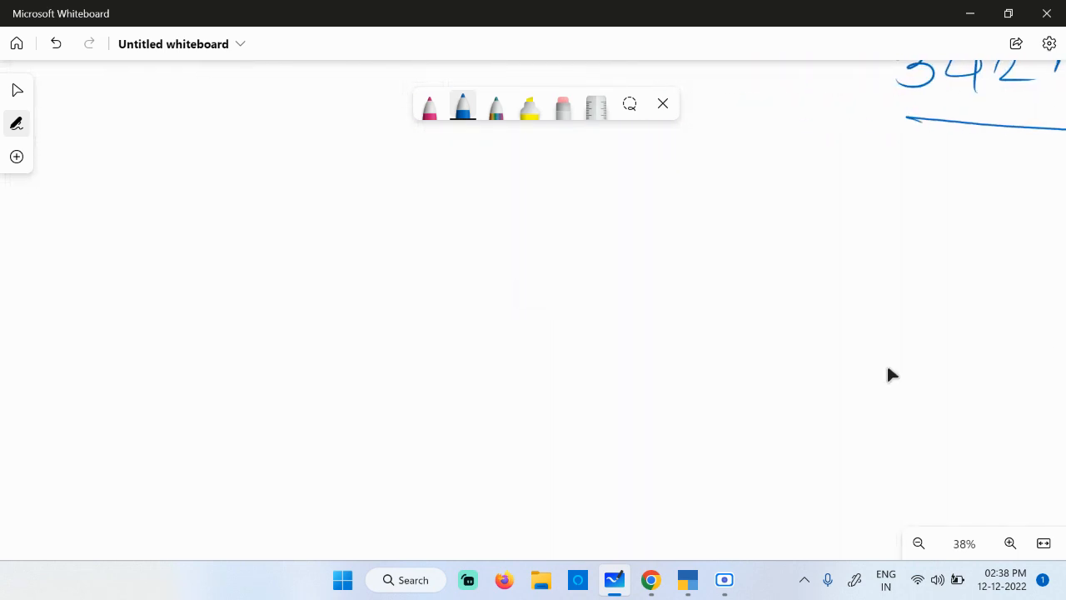
pyautogui.scroll(-2, 676, 342)
pyautogui.scroll(3, 679, 341)
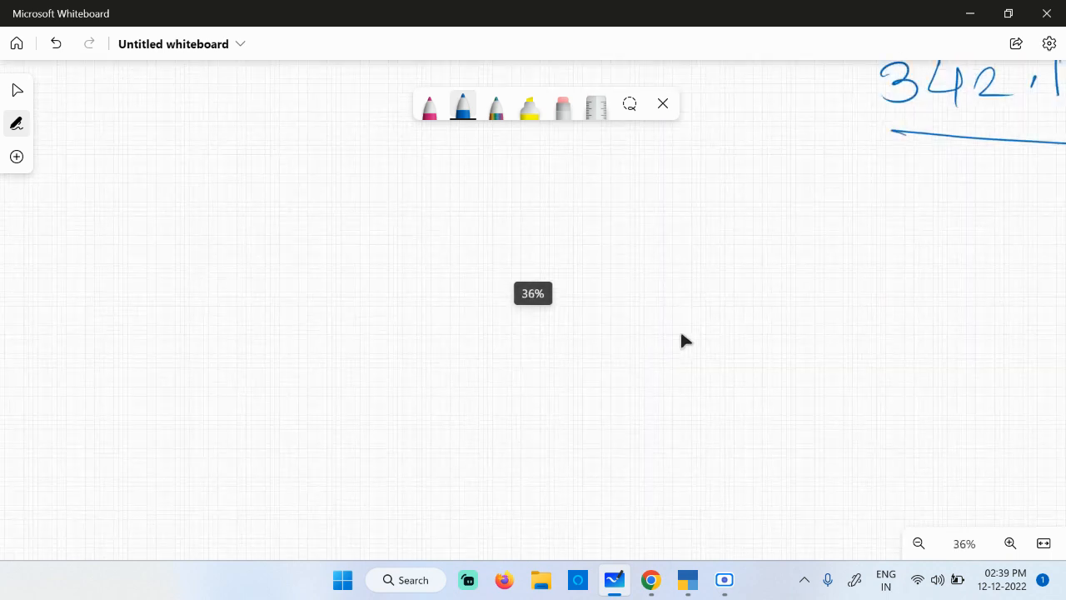
pyautogui.scroll(2, 679, 329)
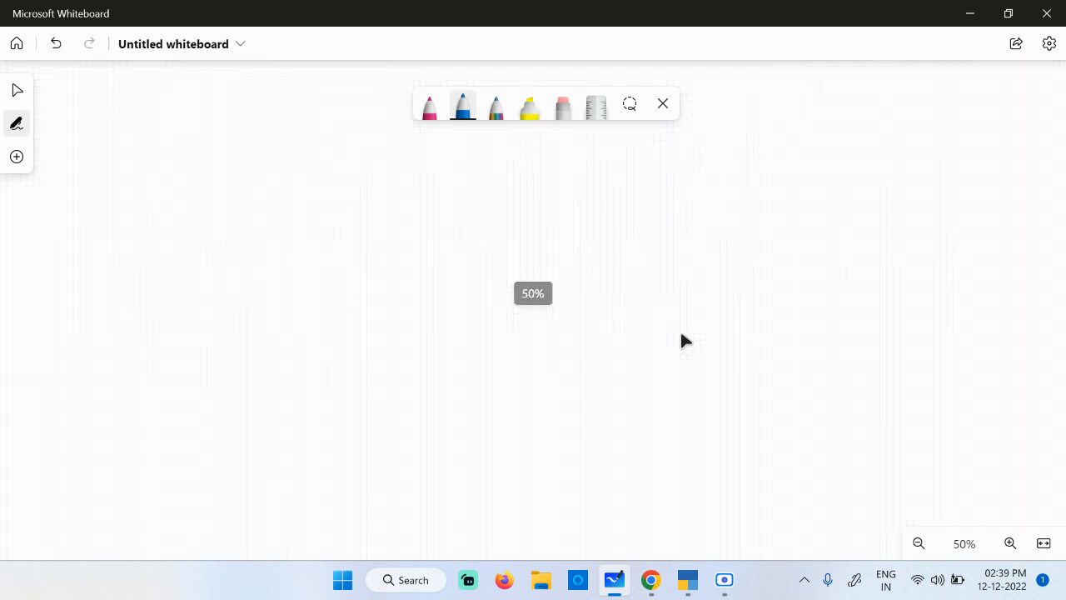
pyautogui.moveTo(201, 177); pyautogui.dragTo(205, 259)
pyautogui.moveTo(270, 194)
pyautogui.mouseDown()
pyautogui.moveTo(289, 215)
pyautogui.moveTo(335, 199)
pyautogui.moveTo(356, 219)
pyautogui.mouseUp()
pyautogui.moveTo(371, 225)
pyautogui.mouseDown()
pyautogui.moveTo(399, 208)
pyautogui.moveTo(373, 220)
pyautogui.mouseUp()
pyautogui.moveTo(784, 136); pyautogui.dragTo(833, 166)
pyautogui.moveTo(843, 137); pyautogui.dragTo(830, 166)
pyautogui.moveTo(908, 131); pyautogui.dragTo(913, 136)
pyautogui.moveTo(939, 128); pyautogui.dragTo(919, 163)
pyautogui.click(955, 161)
# - Write 10 % = 100 in pink below 1000 and mark a decimal point before the last zero of 1000
pyautogui.click(429, 109)
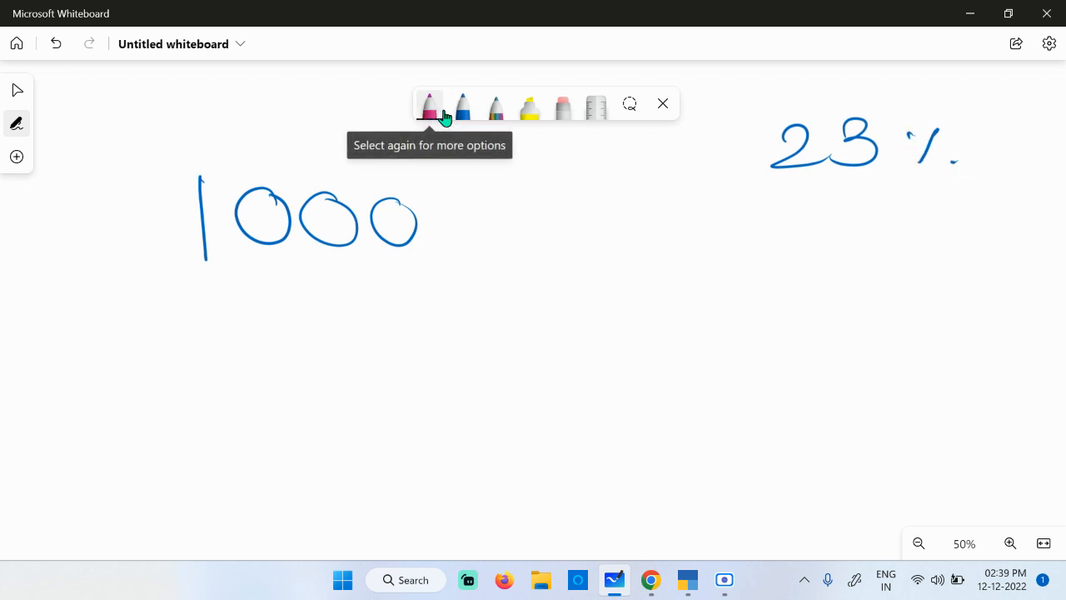
pyautogui.moveTo(365, 319)
pyautogui.mouseDown()
pyautogui.moveTo(368, 362)
pyautogui.moveTo(393, 327)
pyautogui.mouseUp()
pyautogui.moveTo(458, 324); pyautogui.dragTo(463, 332)
pyautogui.moveTo(489, 323); pyautogui.dragTo(465, 355)
pyautogui.click(494, 346)
pyautogui.moveTo(547, 327)
pyautogui.mouseDown()
pyautogui.moveTo(583, 325)
pyautogui.moveTo(587, 347)
pyautogui.mouseUp()
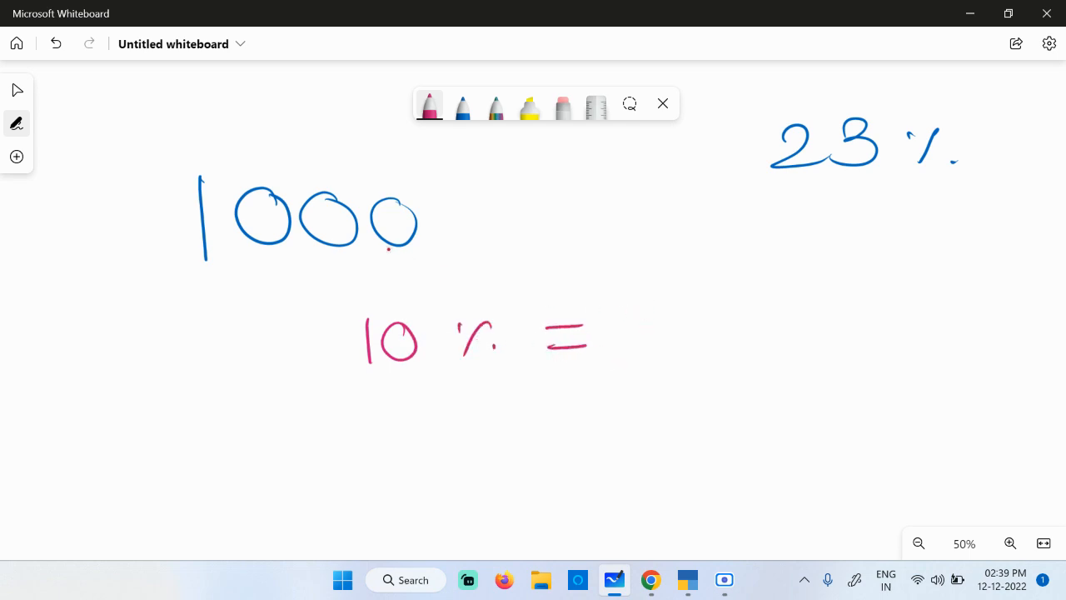
pyautogui.click(370, 249)
pyautogui.moveTo(714, 310); pyautogui.dragTo(721, 354)
pyautogui.moveTo(758, 313); pyautogui.dragTo(805, 312)
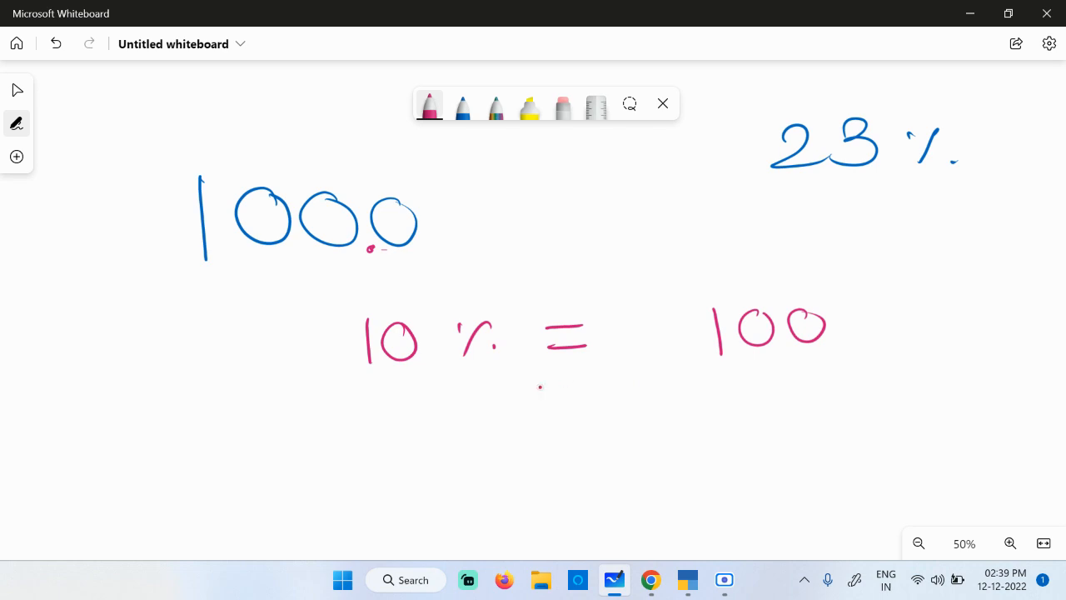
# - Write 1 % = 10 in pink below the 10 % line, with a decimal point before the last two zeros of 1000
pyautogui.moveTo(413, 406); pyautogui.dragTo(415, 447)
pyautogui.moveTo(452, 414); pyautogui.dragTo(456, 419)
pyautogui.moveTo(489, 410); pyautogui.dragTo(461, 453)
pyautogui.click(487, 442)
pyautogui.moveTo(554, 406); pyautogui.dragTo(583, 406)
pyautogui.moveTo(555, 426); pyautogui.dragTo(589, 425)
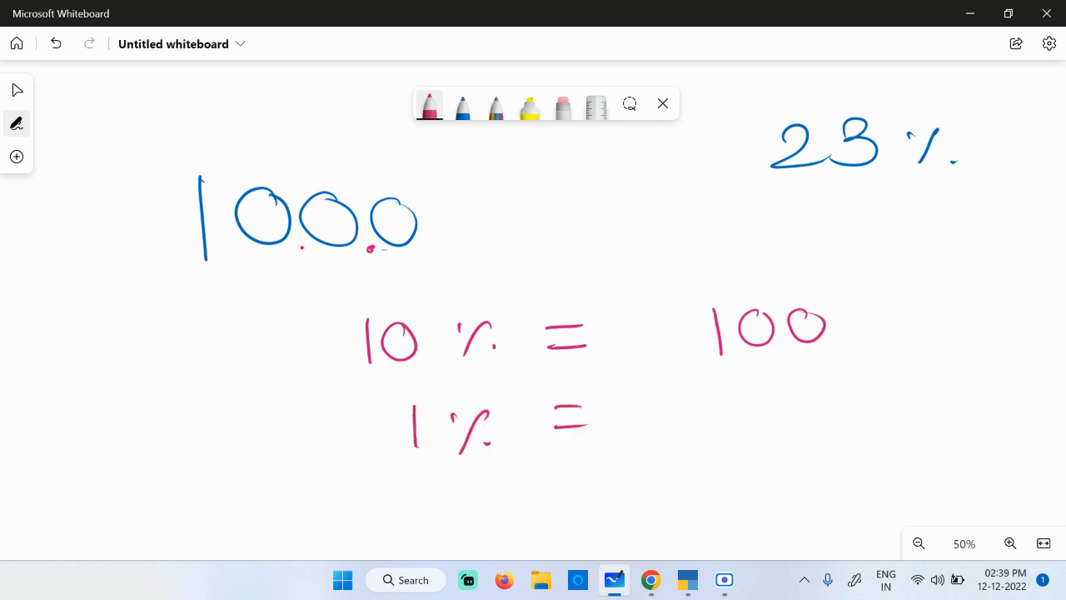
pyautogui.moveTo(764, 380); pyautogui.dragTo(765, 428)
# - Add pink tick marks before the 10 % and 1 % lines and underline the blue 23 % twice
pyautogui.moveTo(267, 326); pyautogui.dragTo(333, 325)
pyautogui.moveTo(274, 422); pyautogui.dragTo(324, 425)
pyautogui.moveTo(781, 192); pyautogui.dragTo(856, 186)
pyautogui.moveTo(784, 212); pyautogui.dragTo(859, 195)
# - Write 10 % twice in pink, one below the other, under the 1 % line
pyautogui.moveTo(879, 422)
pyautogui.mouseDown()
pyautogui.moveTo(700, 357)
pyautogui.moveTo(734, 319)
pyautogui.mouseUp()
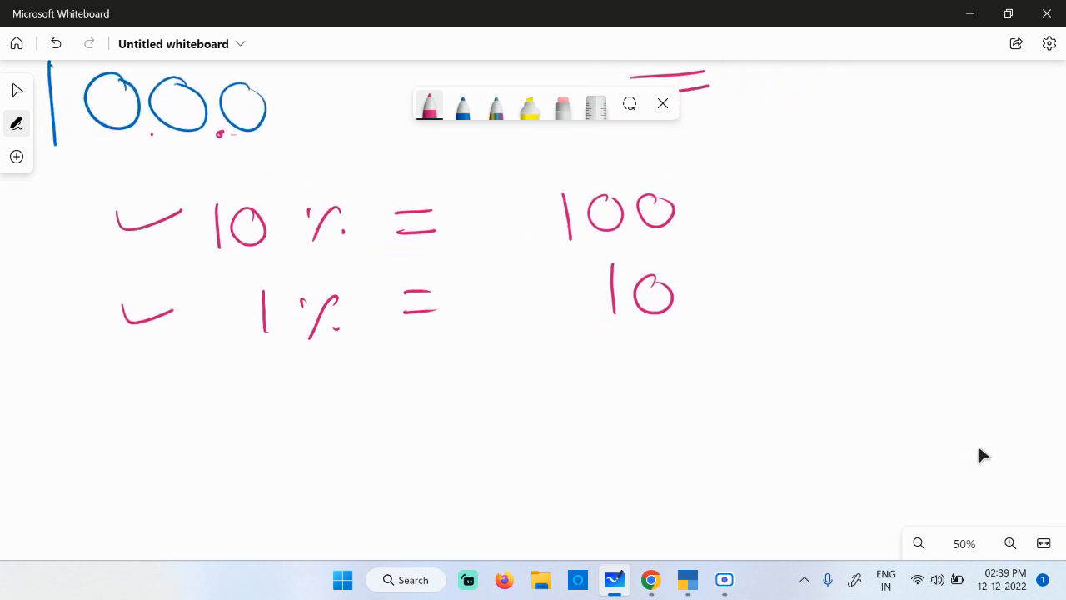
pyautogui.moveTo(307, 429); pyautogui.dragTo(304, 412)
pyautogui.moveTo(351, 435)
pyautogui.mouseDown()
pyautogui.moveTo(368, 406)
pyautogui.moveTo(346, 416)
pyautogui.mouseUp()
pyautogui.moveTo(381, 425); pyautogui.dragTo(389, 425)
pyautogui.moveTo(310, 470); pyautogui.dragTo(369, 471)
pyautogui.moveTo(375, 489); pyautogui.dragTo(377, 489)
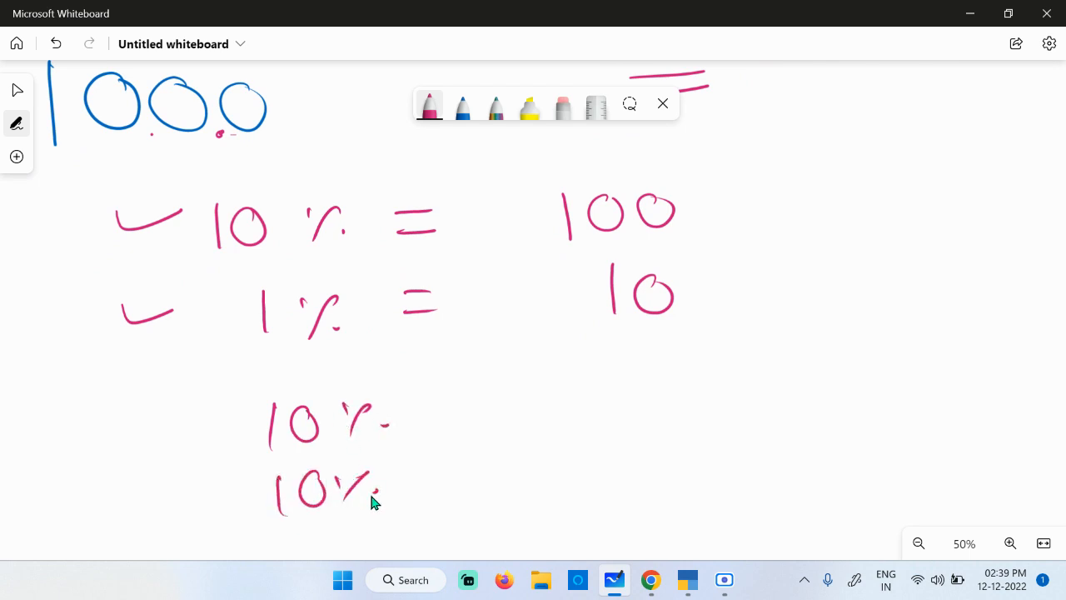
pyautogui.moveTo(322, 465); pyautogui.dragTo(323, 470)
# - Write 3 % in pink below the two 10 % terms and add plus signs in front of the column
pyautogui.moveTo(511, 473); pyautogui.dragTo(379, 406)
pyautogui.scroll(-1, 379, 406)
pyautogui.scroll(-3, 379, 414)
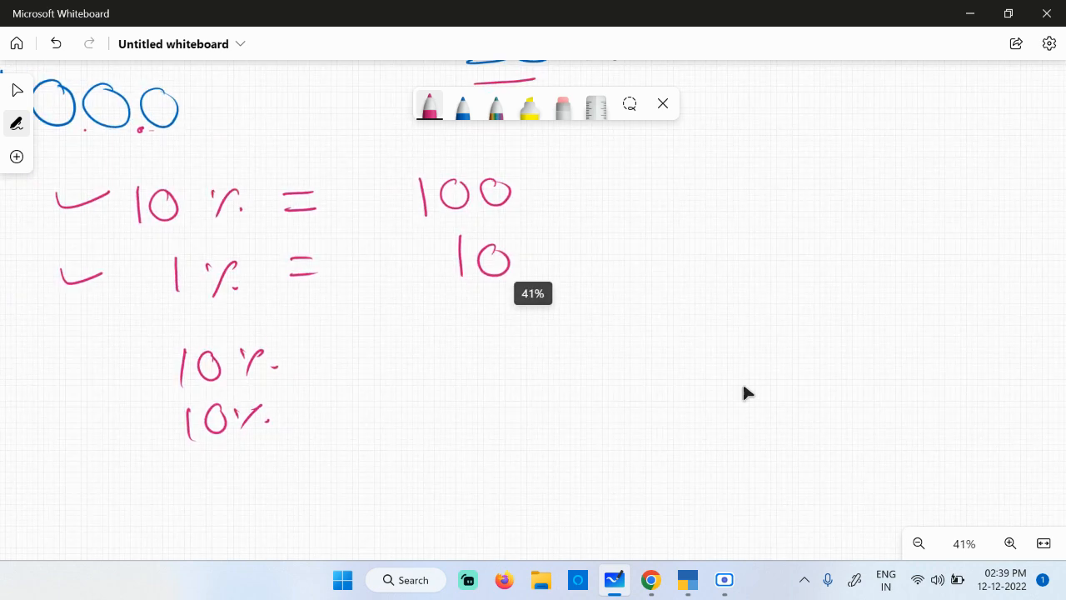
pyautogui.moveTo(225, 456); pyautogui.dragTo(205, 495)
pyautogui.moveTo(256, 461); pyautogui.dragTo(259, 468)
pyautogui.moveTo(280, 461); pyautogui.dragTo(254, 487)
pyautogui.click(288, 481)
pyautogui.moveTo(105, 386)
pyautogui.mouseDown()
pyautogui.moveTo(143, 383)
pyautogui.moveTo(123, 417)
pyautogui.mouseUp()
pyautogui.moveTo(129, 461)
pyautogui.mouseDown()
pyautogui.moveTo(164, 459)
pyautogui.moveTo(143, 492)
pyautogui.mouseUp()
# - Draw a pink line under the percentage column, write 23 % as its total, and add an equals sign after each term
pyautogui.moveTo(84, 511); pyautogui.dragTo(307, 514)
pyautogui.click(134, 541)
pyautogui.moveTo(135, 538)
pyautogui.mouseDown()
pyautogui.moveTo(194, 556)
pyautogui.moveTo(178, 555)
pyautogui.mouseUp()
pyautogui.moveTo(234, 537); pyautogui.dragTo(238, 545)
pyautogui.moveTo(260, 538)
pyautogui.mouseDown()
pyautogui.moveTo(245, 556)
pyautogui.moveTo(285, 549)
pyautogui.mouseUp()
pyautogui.moveTo(336, 351); pyautogui.dragTo(371, 349)
pyautogui.moveTo(343, 398)
pyautogui.mouseDown()
pyautogui.moveTo(379, 397)
pyautogui.moveTo(383, 409)
pyautogui.mouseUp()
pyautogui.moveTo(348, 452)
pyautogui.mouseDown()
pyautogui.moveTo(379, 450)
pyautogui.moveTo(386, 466)
pyautogui.mouseUp()
# - Draw a blue arrow beside the pink 100 and write 100 in blue as the value of each 10 % term
pyautogui.click(463, 109)
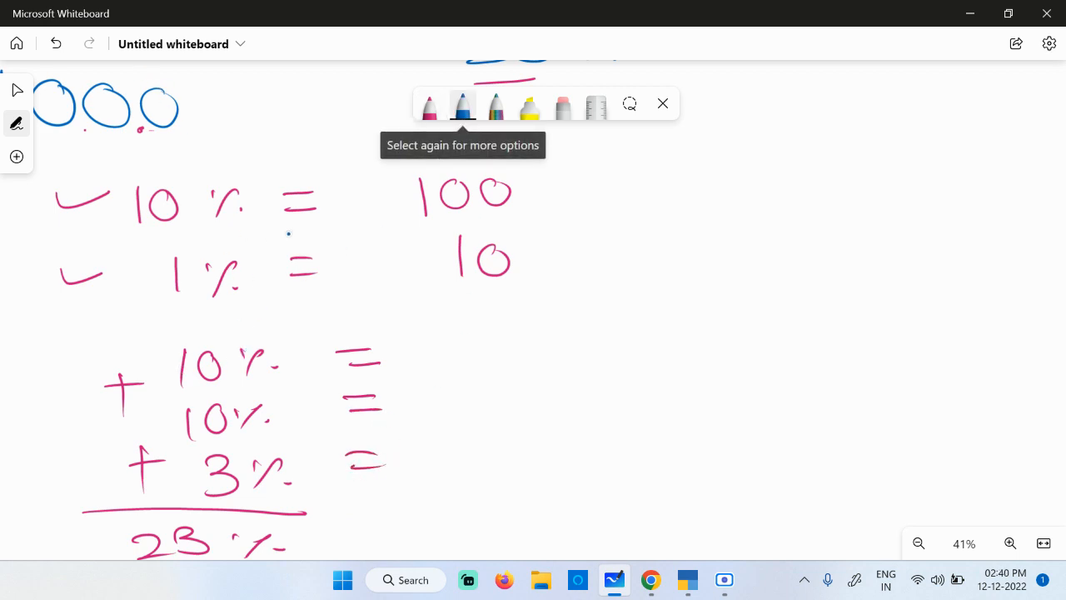
pyautogui.moveTo(560, 177); pyautogui.dragTo(557, 197)
pyautogui.moveTo(454, 336); pyautogui.dragTo(462, 365)
pyautogui.moveTo(492, 335)
pyautogui.mouseDown()
pyautogui.moveTo(505, 353)
pyautogui.moveTo(538, 336)
pyautogui.mouseUp()
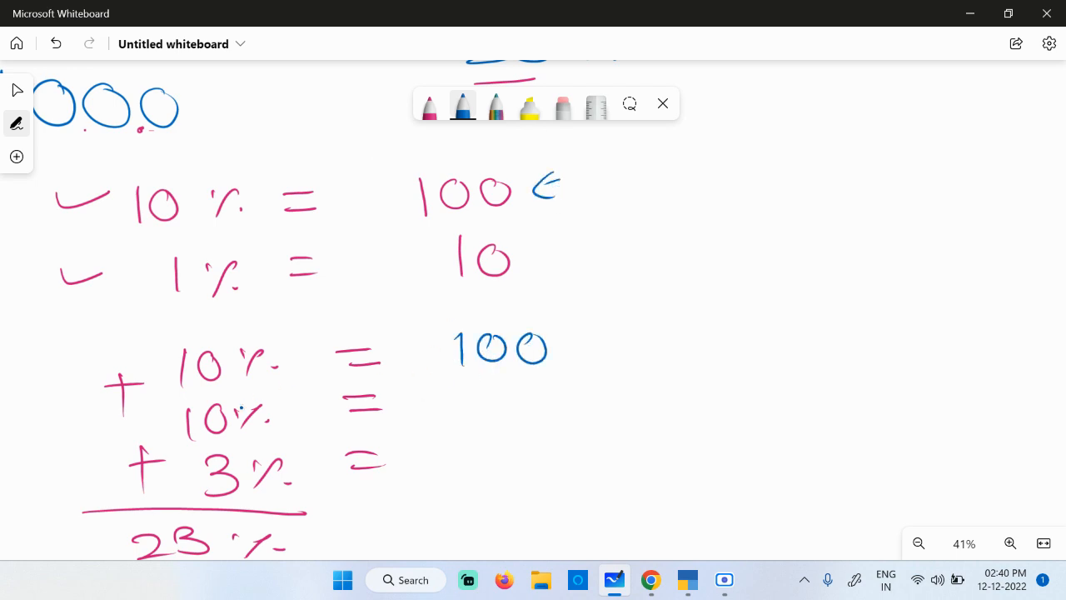
pyautogui.moveTo(466, 392); pyautogui.dragTo(467, 422)
pyautogui.moveTo(540, 398); pyautogui.dragTo(541, 400)
pyautogui.click(481, 428)
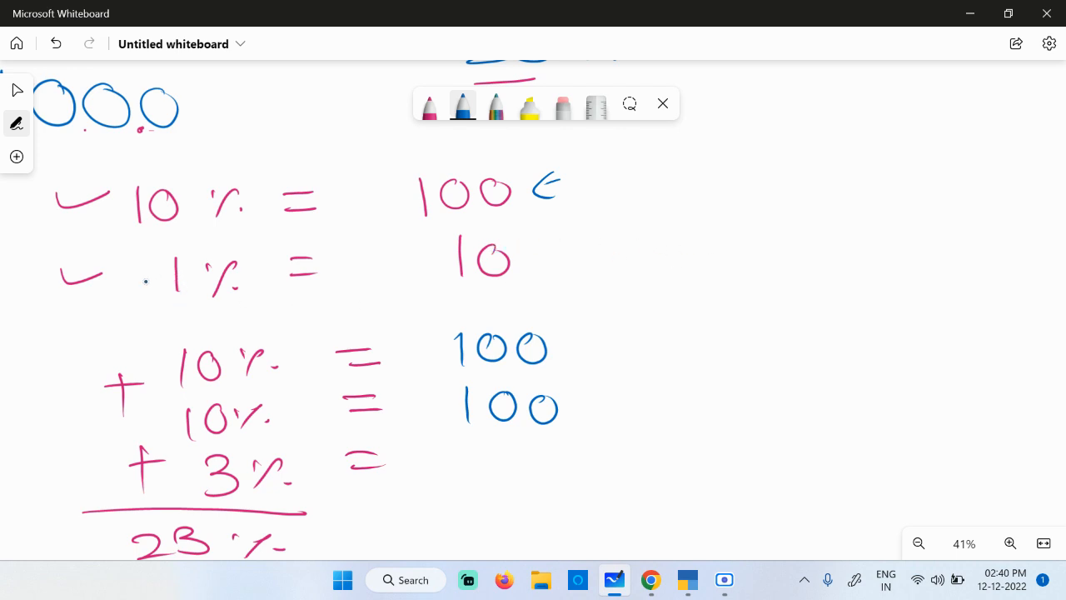
# - Write a blue 3 before the pink 1 % and × 3 after its value of 10
pyautogui.moveTo(120, 276)
pyautogui.mouseDown()
pyautogui.moveTo(142, 281)
pyautogui.moveTo(121, 280)
pyautogui.mouseUp()
pyautogui.moveTo(607, 223); pyautogui.dragTo(570, 248)
pyautogui.moveTo(570, 247)
pyautogui.mouseDown()
pyautogui.moveTo(600, 248)
pyautogui.moveTo(579, 263)
pyautogui.mouseUp()
pyautogui.moveTo(587, 227); pyautogui.dragTo(611, 260)
pyautogui.moveTo(668, 233)
pyautogui.mouseDown()
pyautogui.moveTo(689, 240)
pyautogui.moveTo(665, 262)
pyautogui.mouseUp()
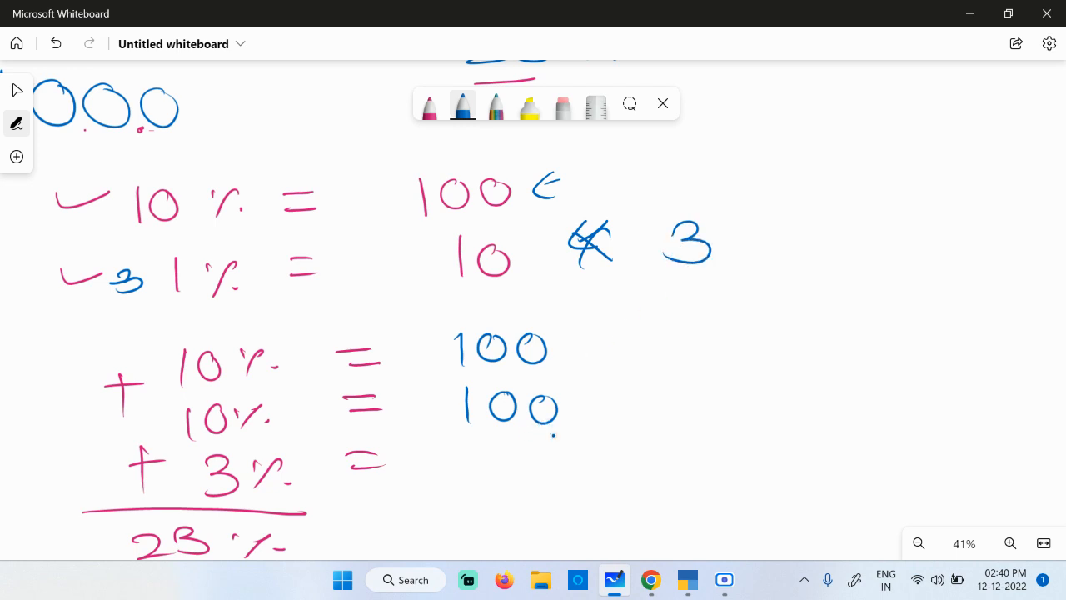
# - Write 30 in blue as the value of the 3 % term and draw a line under the value column
pyautogui.moveTo(500, 455)
pyautogui.mouseDown()
pyautogui.moveTo(523, 455)
pyautogui.moveTo(499, 479)
pyautogui.mouseUp()
pyautogui.moveTo(560, 449)
pyautogui.mouseDown()
pyautogui.moveTo(546, 471)
pyautogui.moveTo(559, 450)
pyautogui.mouseUp()
pyautogui.moveTo(384, 508); pyautogui.dragTo(653, 499)
# - Bracket the two 100 values in blue, write 230 as the column's total and underline it
pyautogui.scroll(-2, 725, 466)
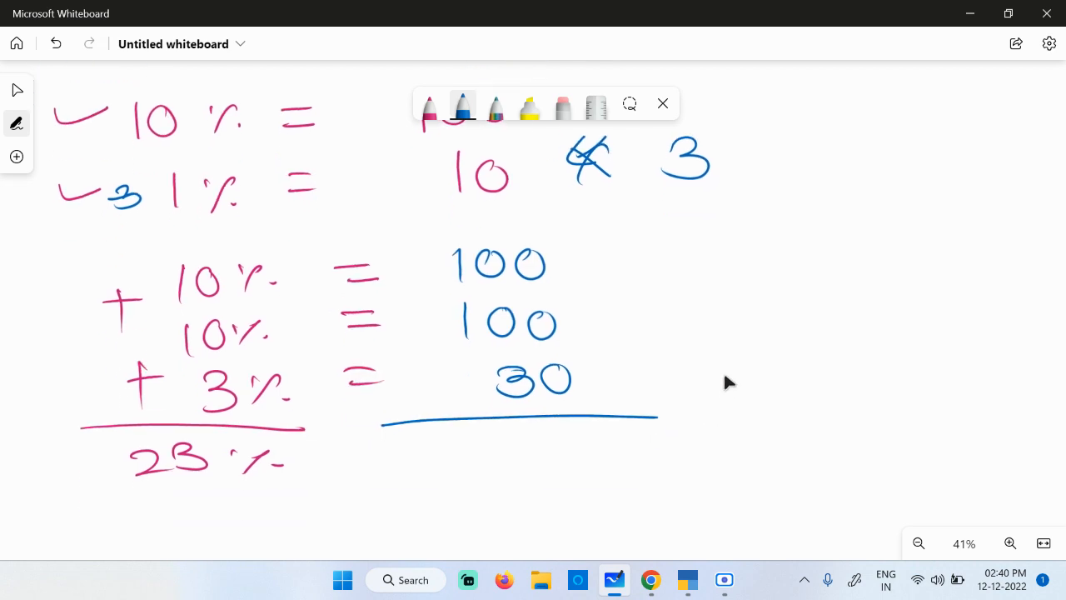
pyautogui.moveTo(589, 263)
pyautogui.mouseDown()
pyautogui.moveTo(587, 317)
pyautogui.moveTo(574, 319)
pyautogui.mouseUp()
pyautogui.moveTo(459, 448)
pyautogui.mouseDown()
pyautogui.moveTo(467, 466)
pyautogui.moveTo(488, 474)
pyautogui.mouseUp()
pyautogui.moveTo(533, 444); pyautogui.dragTo(531, 477)
pyautogui.moveTo(605, 443)
pyautogui.mouseDown()
pyautogui.moveTo(597, 455)
pyautogui.moveTo(601, 440)
pyautogui.mouseUp()
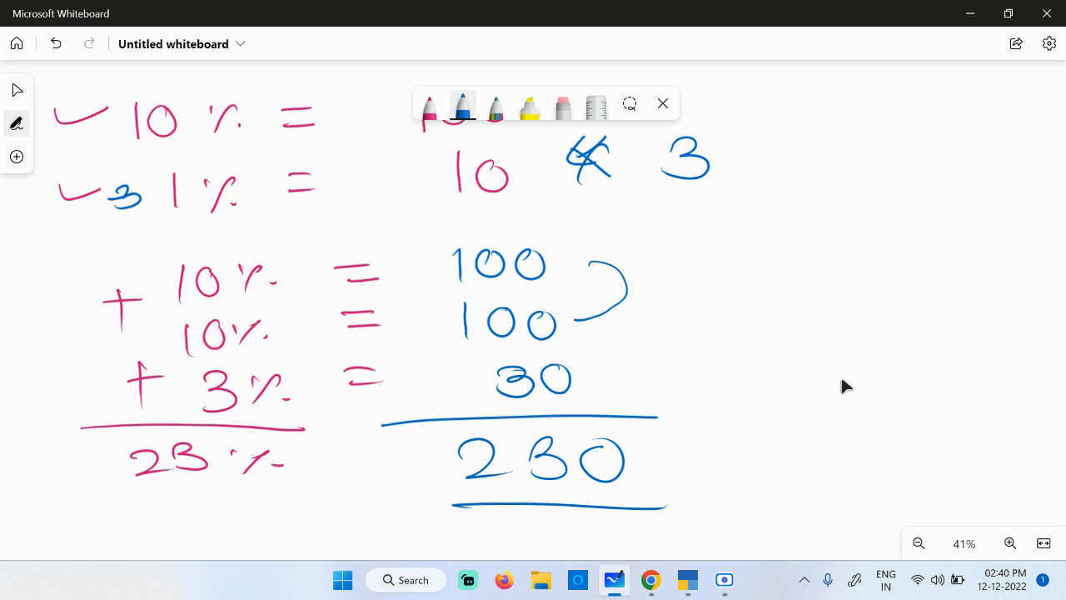
pyautogui.moveTo(819, 492)
pyautogui.mouseDown()
pyautogui.moveTo(895, 297)
pyautogui.moveTo(974, 165)
pyautogui.mouseUp()
pyautogui.moveTo(906, 381); pyautogui.dragTo(998, 280)
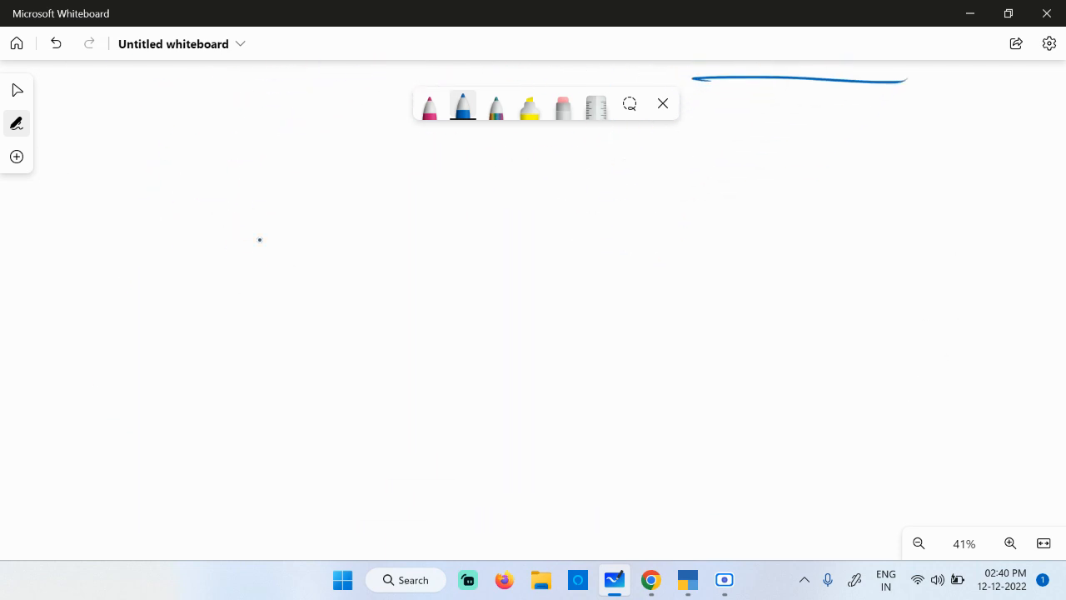
pyautogui.scroll(2, 288, 242)
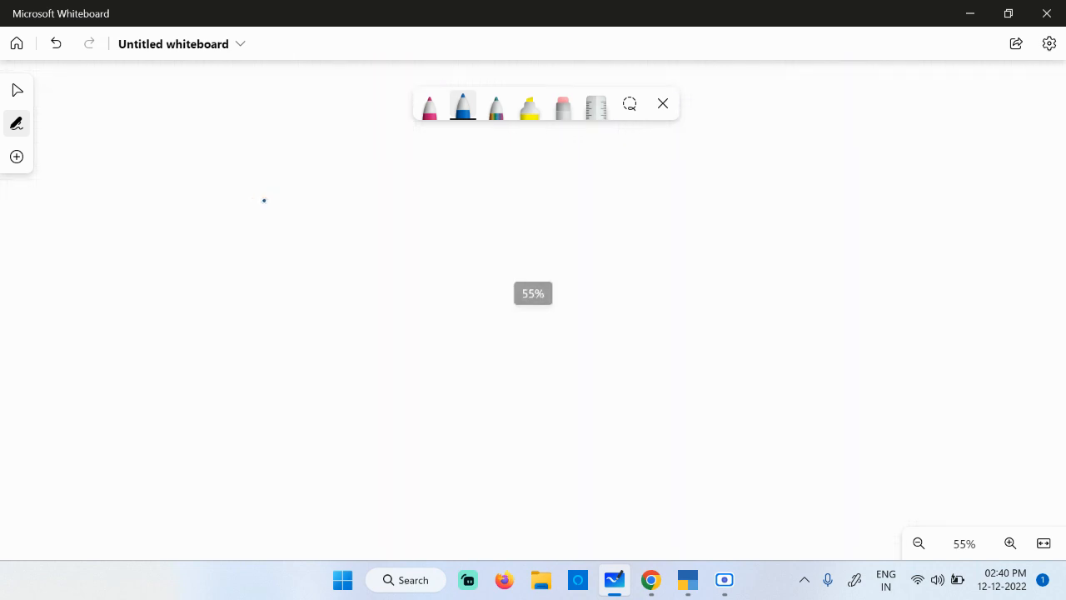
pyautogui.moveTo(234, 181); pyautogui.dragTo(228, 252)
pyautogui.moveTo(297, 190)
pyautogui.mouseDown()
pyautogui.moveTo(327, 221)
pyautogui.moveTo(321, 197)
pyautogui.mouseUp()
pyautogui.moveTo(221, 210); pyautogui.dragTo(333, 204)
# - Write another example in blue: 2000 below the crossed-out number, with 39 % up to its right
pyautogui.moveTo(289, 320)
pyautogui.mouseDown()
pyautogui.moveTo(288, 372)
pyautogui.moveTo(404, 363)
pyautogui.mouseUp()
pyautogui.moveTo(428, 302)
pyautogui.mouseDown()
pyautogui.moveTo(445, 316)
pyautogui.moveTo(432, 294)
pyautogui.mouseUp()
pyautogui.moveTo(509, 300)
pyautogui.mouseDown()
pyautogui.moveTo(519, 309)
pyautogui.moveTo(501, 298)
pyautogui.mouseUp()
pyautogui.moveTo(588, 298)
pyautogui.mouseDown()
pyautogui.moveTo(605, 338)
pyautogui.moveTo(588, 360)
pyautogui.mouseUp()
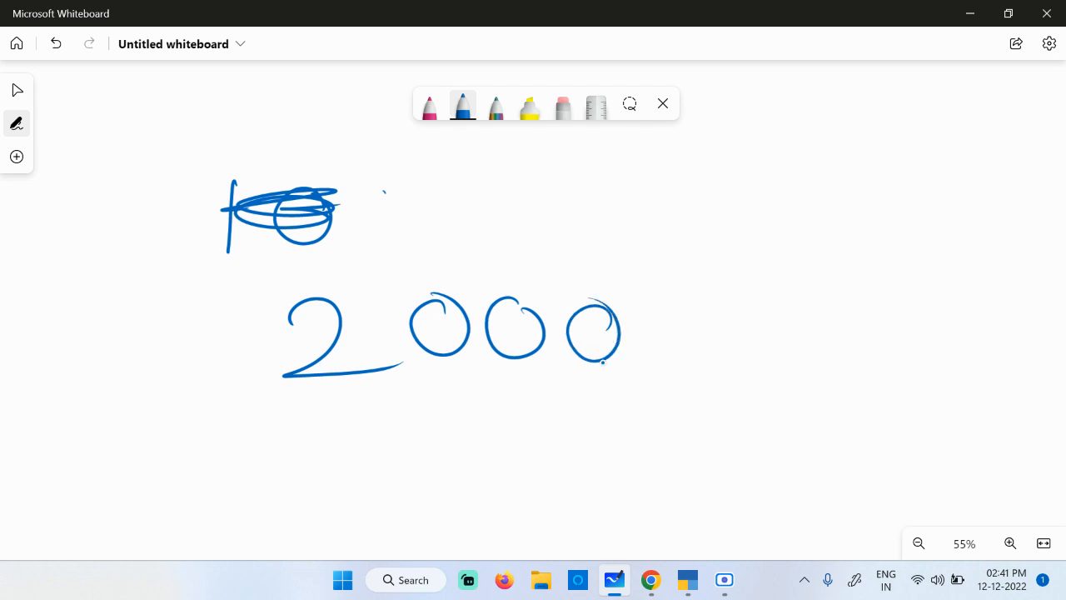
pyautogui.moveTo(800, 177)
pyautogui.mouseDown()
pyautogui.moveTo(804, 200)
pyautogui.moveTo(791, 218)
pyautogui.mouseUp()
pyautogui.moveTo(879, 175)
pyautogui.mouseDown()
pyautogui.moveTo(880, 195)
pyautogui.moveTo(833, 223)
pyautogui.mouseUp()
pyautogui.moveTo(961, 165); pyautogui.dragTo(928, 212)
pyautogui.moveTo(916, 172); pyautogui.dragTo(920, 184)
pyautogui.moveTo(952, 204); pyautogui.dragTo(955, 208)
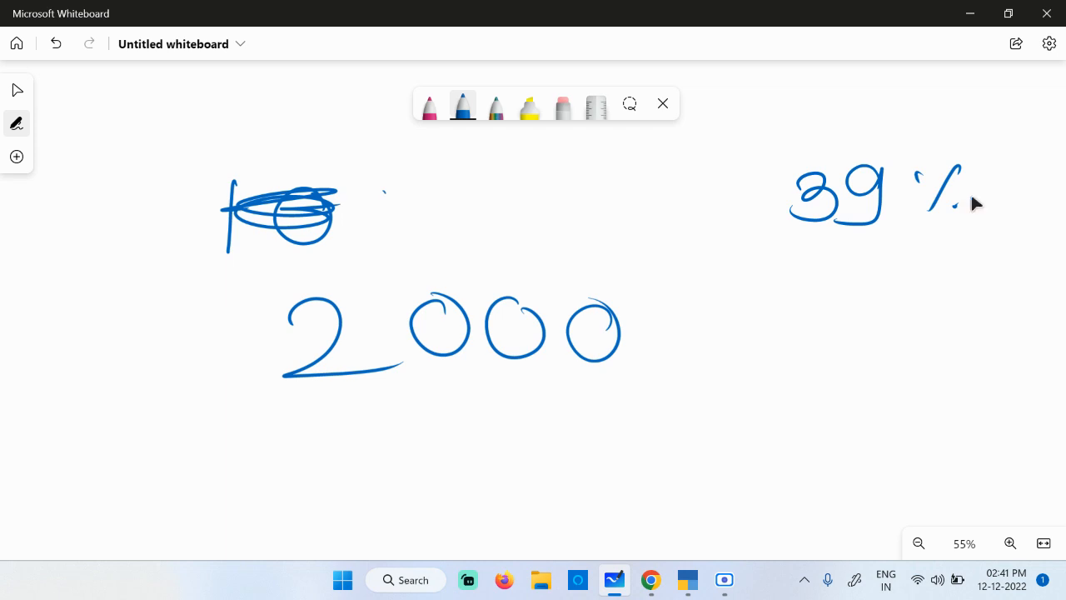
pyautogui.click(724, 579)
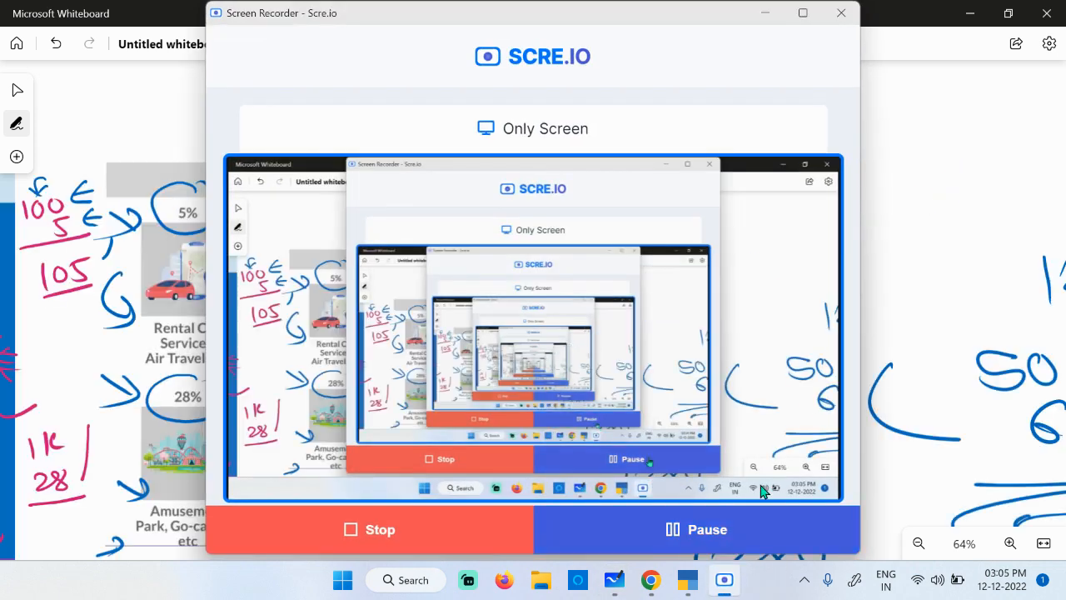
pyautogui.click(921, 308)
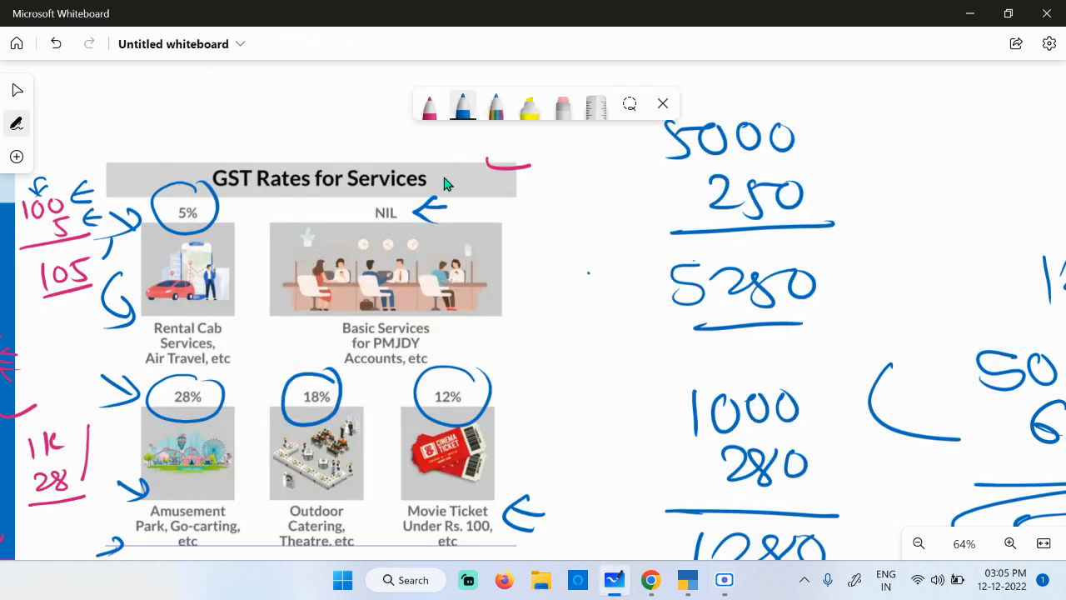
# - Write 0 % in blue beside the NIL rate and tick the Basic Services for PMJDY Accounts caption twice
pyautogui.moveTo(504, 193)
pyautogui.mouseDown()
pyautogui.moveTo(482, 219)
pyautogui.moveTo(502, 197)
pyautogui.moveTo(531, 220)
pyautogui.mouseUp()
pyautogui.click(562, 209)
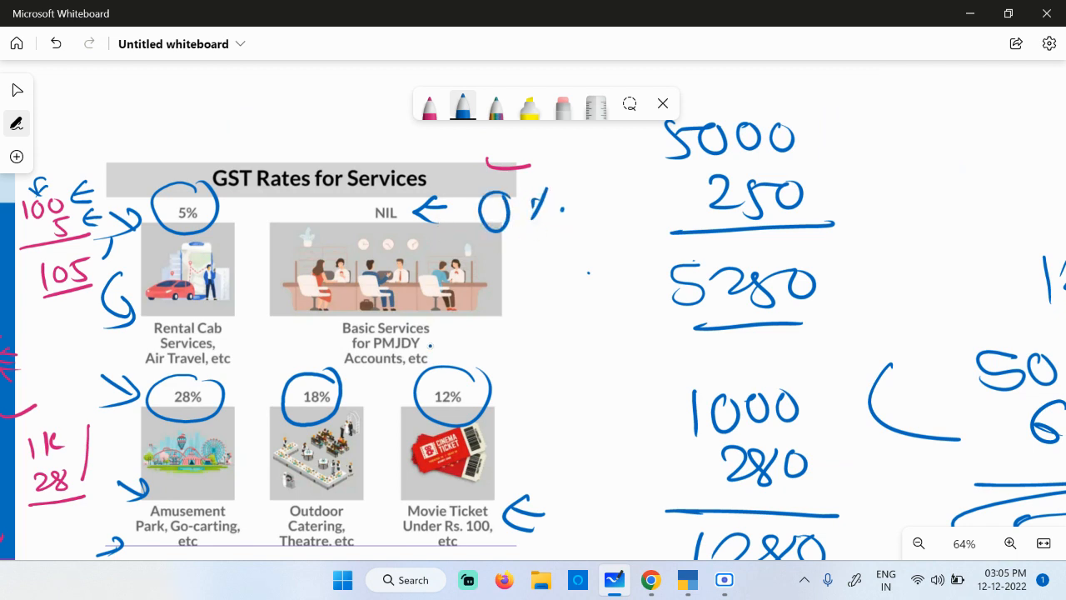
pyautogui.moveTo(434, 349); pyautogui.dragTo(464, 338)
pyautogui.moveTo(437, 356); pyautogui.dragTo(472, 350)
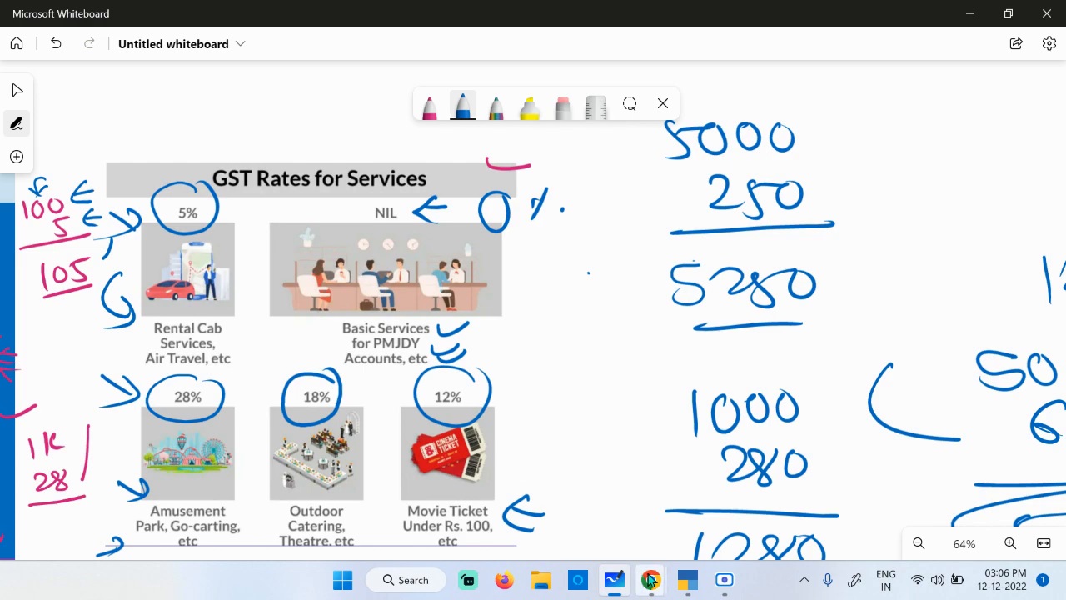
# - Switch to Chrome and bring up the ClearTax page on GST-exempt services
pyautogui.moveTo(649, 579)
pyautogui.click(546, 500)
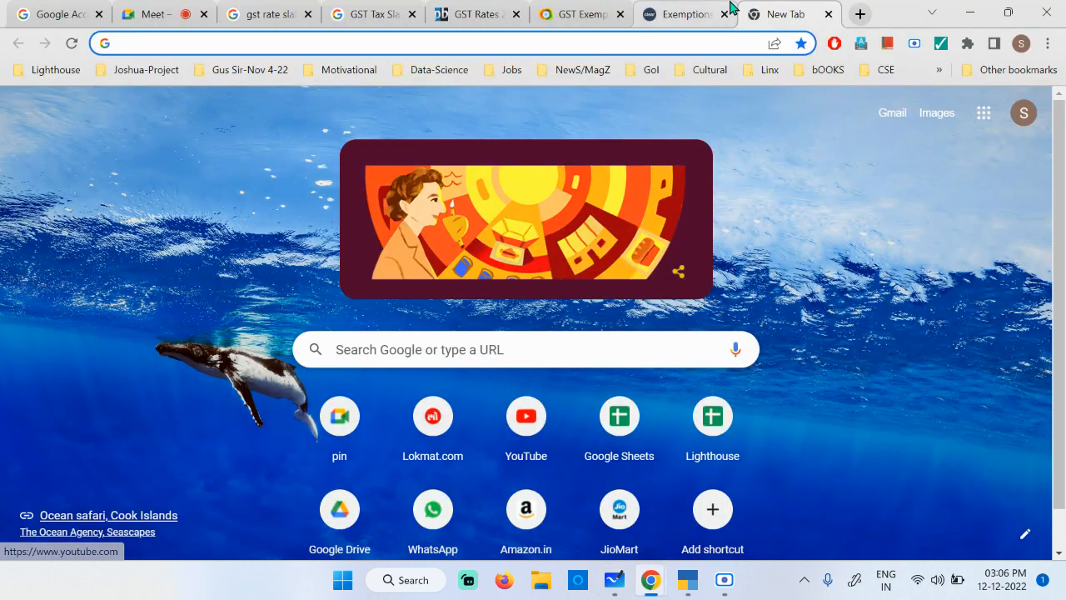
pyautogui.click(693, 14)
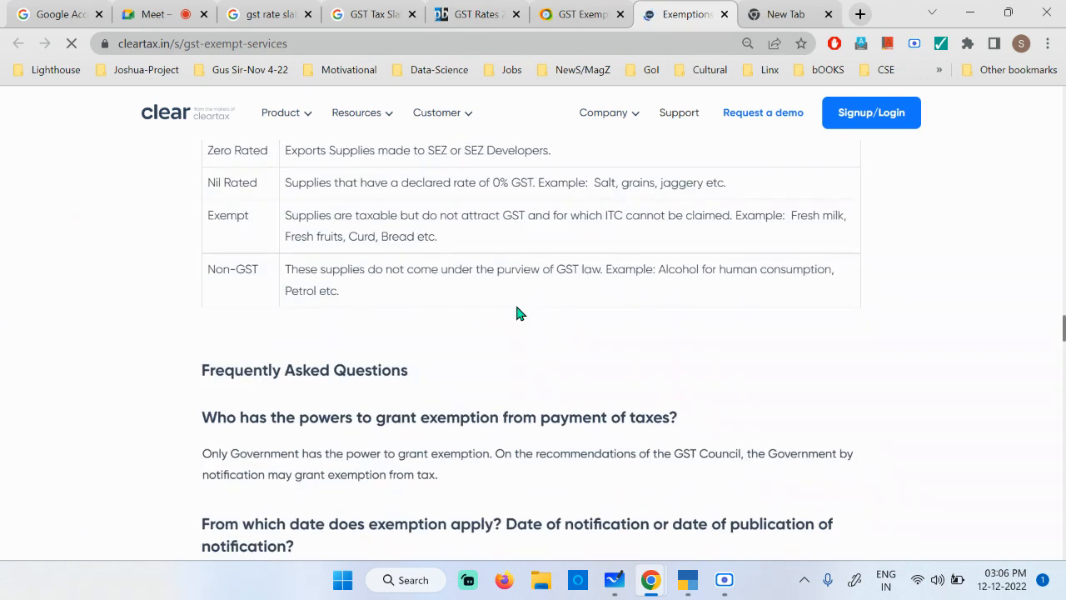
# - Skim the ClearTax page's comparison of nil rated, exempt, zero rated and non-GST supplies and its frequently asked questions
pyautogui.scroll(1, 525, 351)
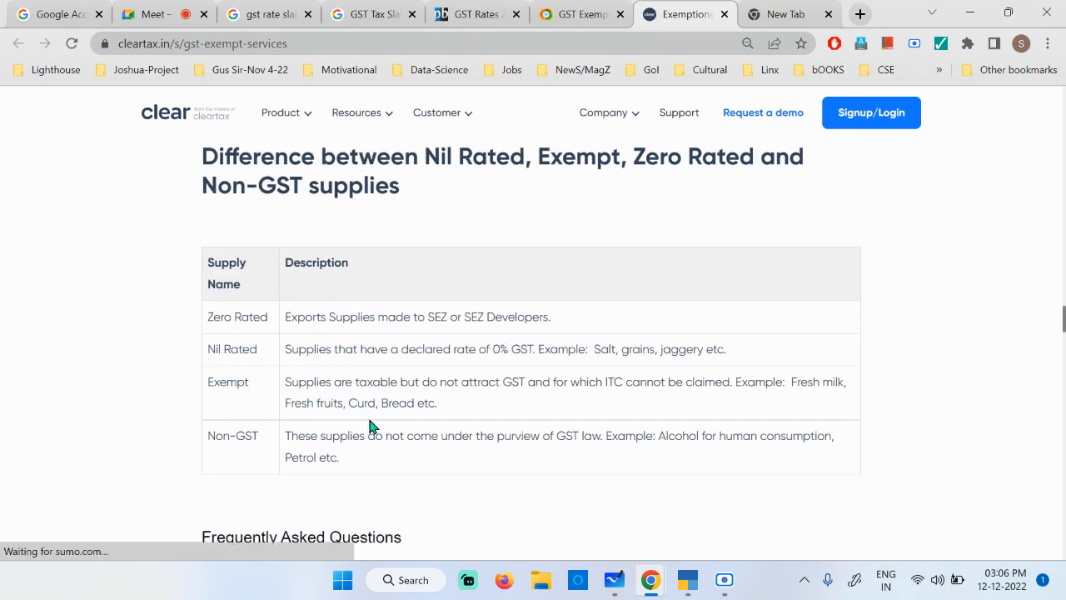
pyautogui.scroll(-5, 371, 430)
pyautogui.scroll(-3, 372, 429)
pyautogui.scroll(12, 372, 430)
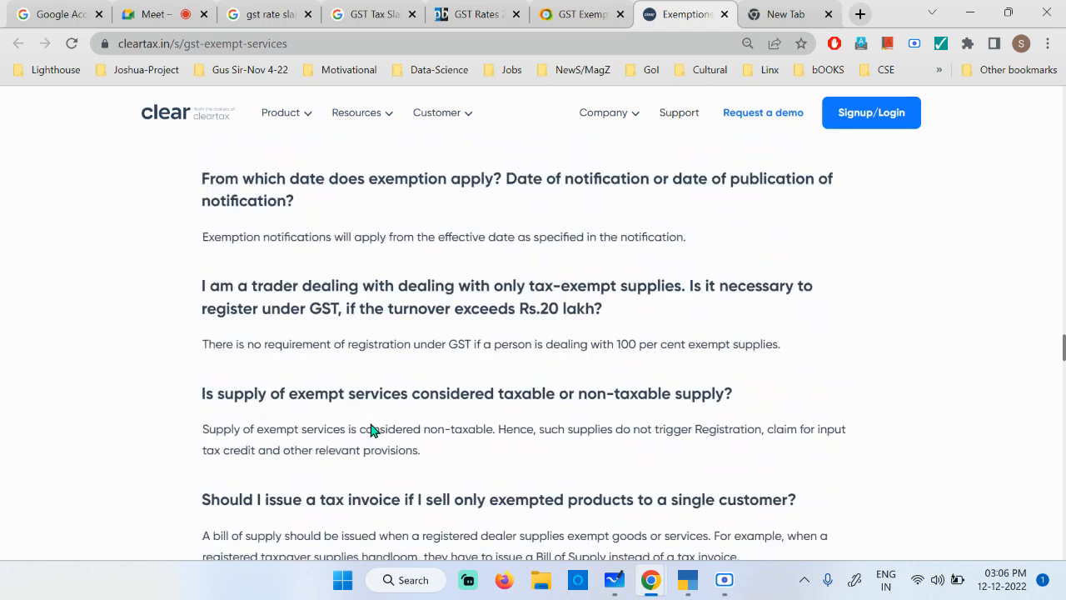
pyautogui.scroll(3, 371, 430)
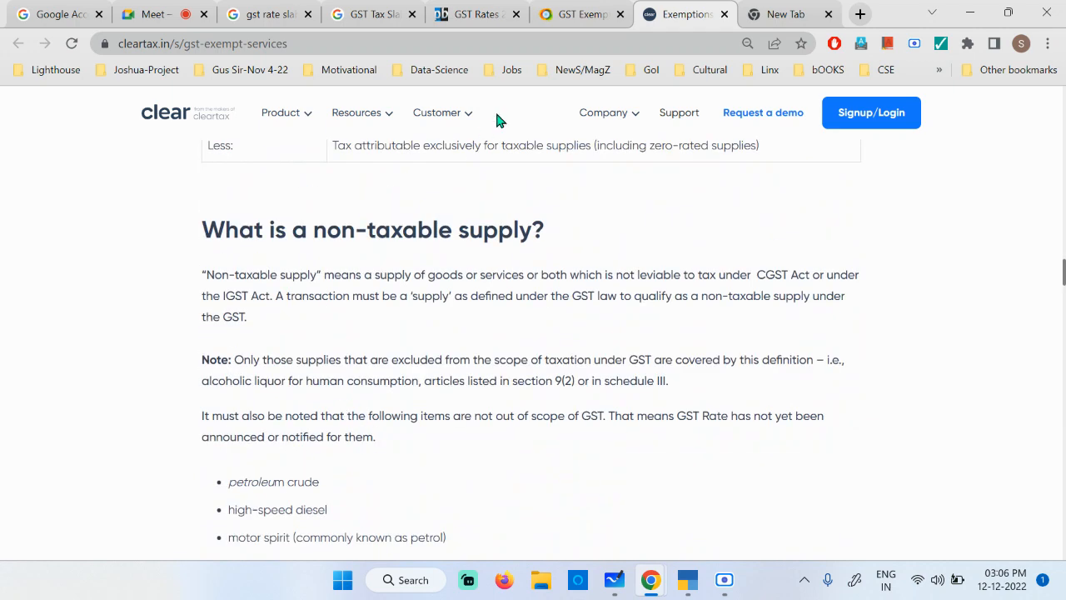
# - Review the IndiaFilings list of GST-exempt services and Paisabazaar's page on GST rates for services
pyautogui.click(577, 23)
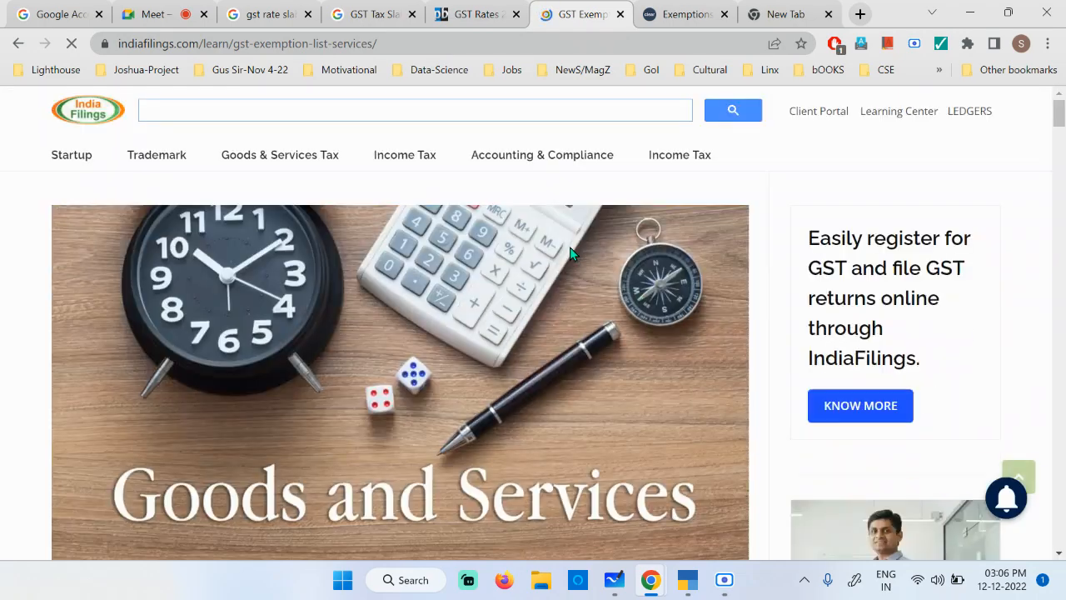
pyautogui.scroll(10, 570, 246)
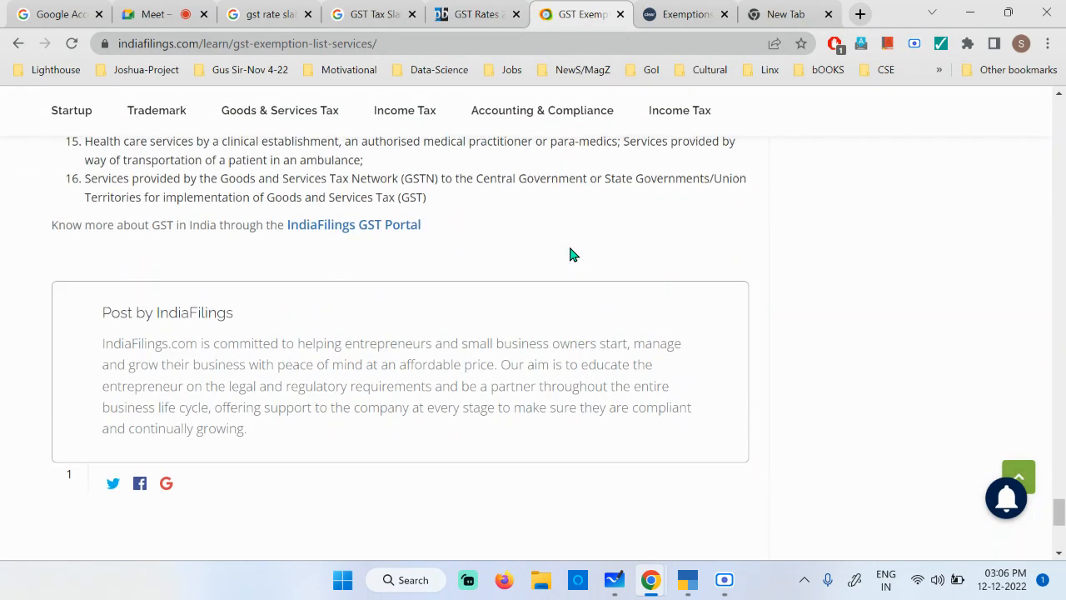
pyautogui.scroll(10, 571, 253)
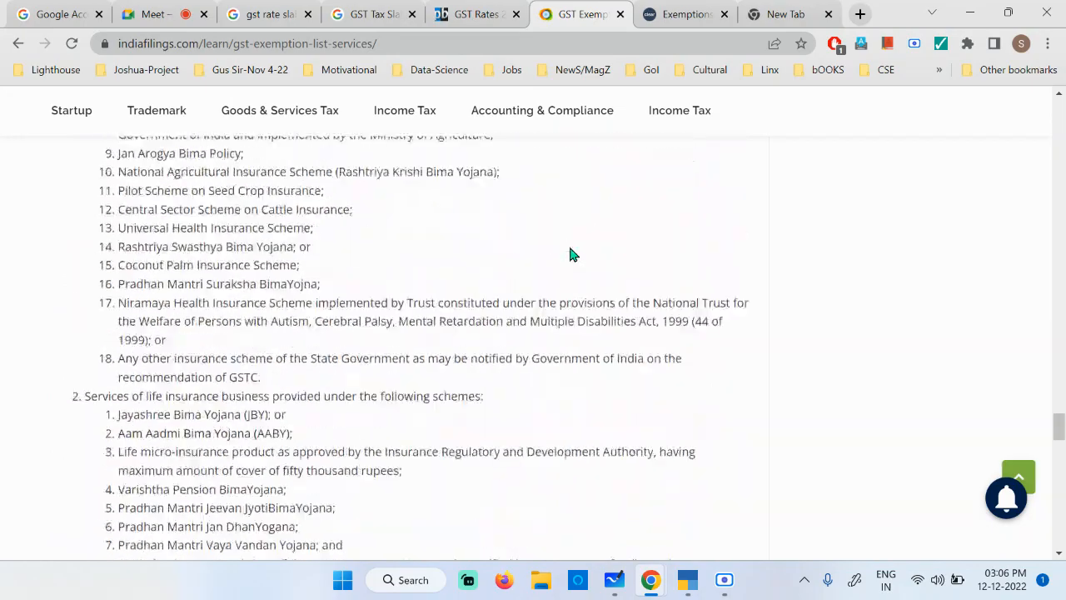
pyautogui.scroll(15, 571, 255)
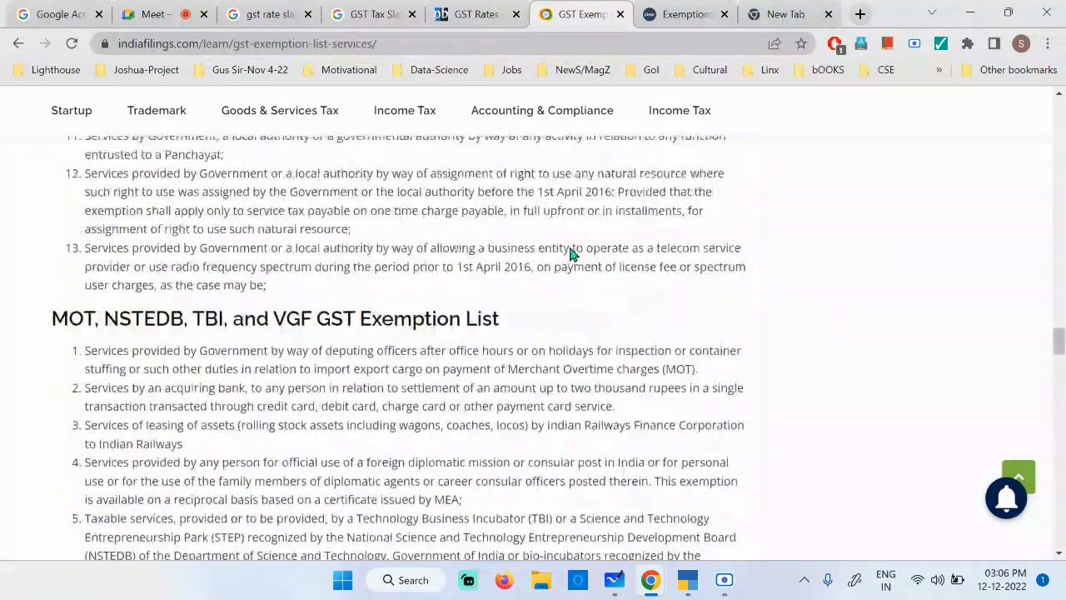
pyautogui.click(483, 16)
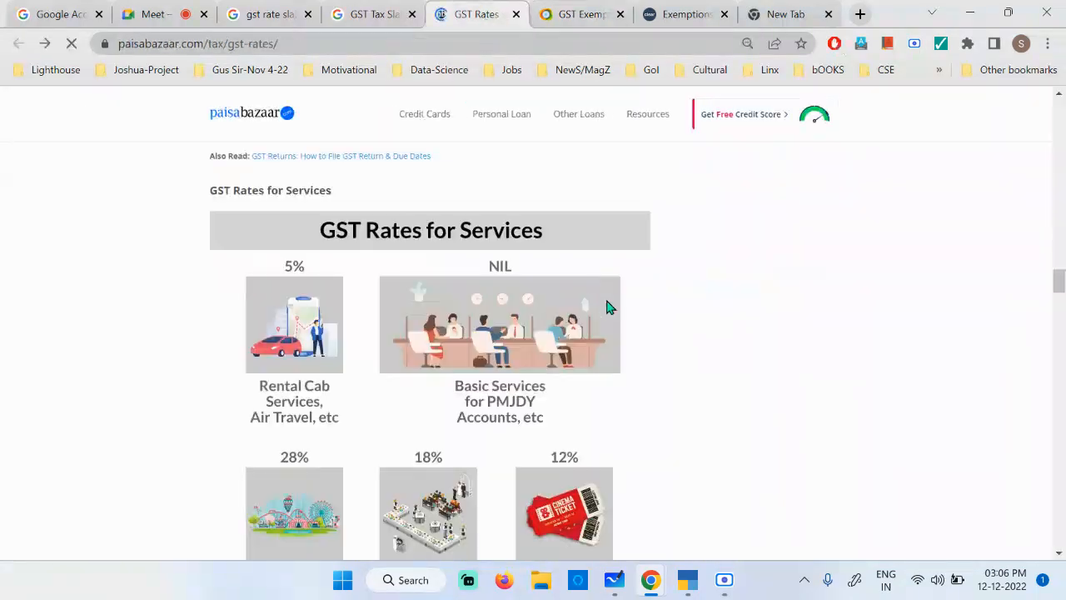
pyautogui.scroll(-5, 680, 357)
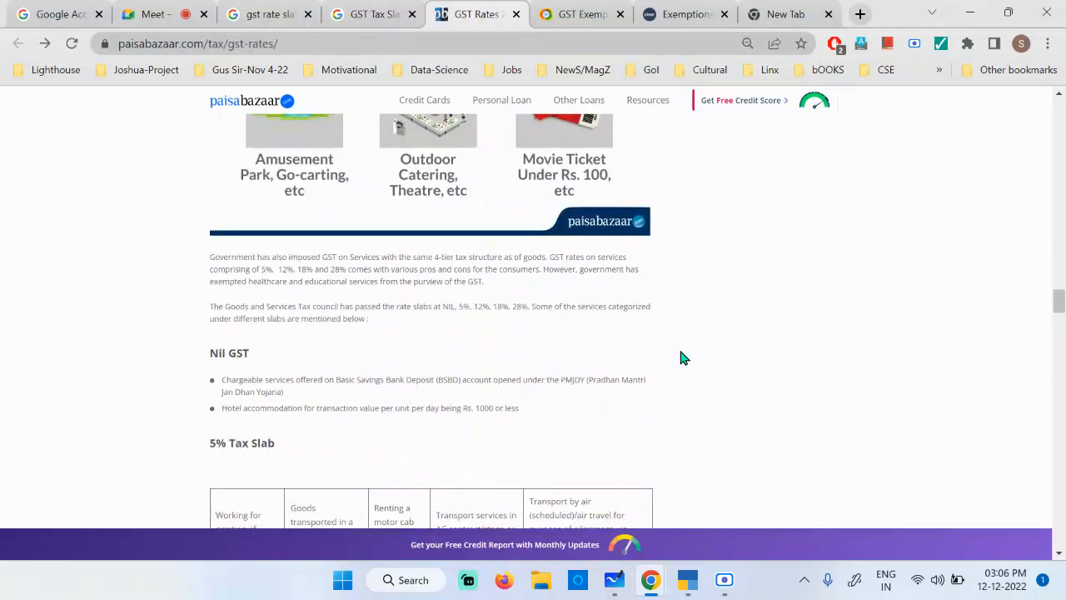
pyautogui.moveTo(651, 580)
pyautogui.moveTo(699, 590)
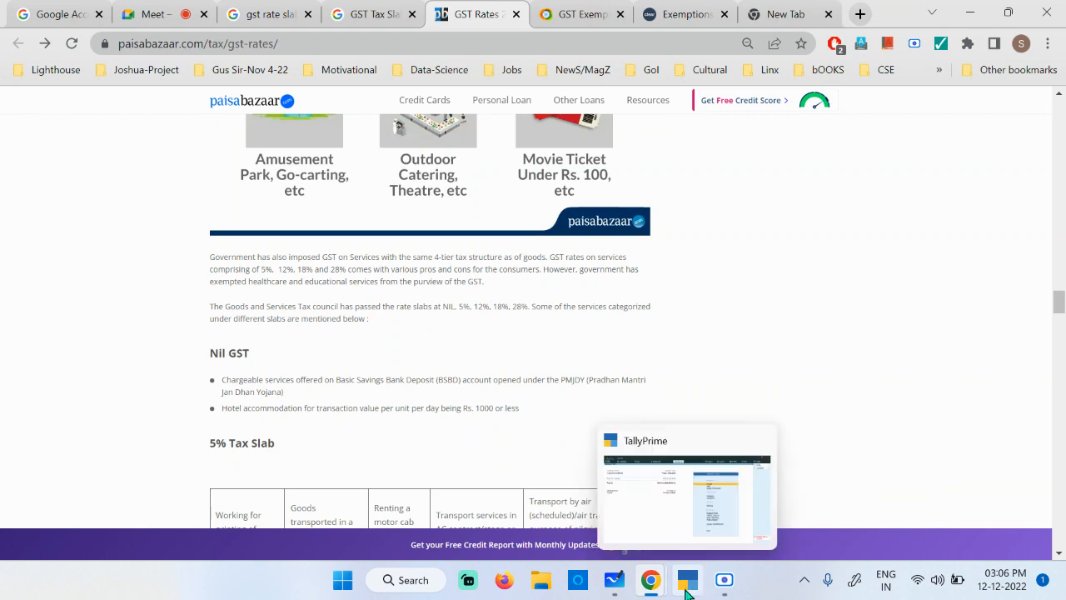
# - Switch to Microsoft Whiteboard and write 0 % in blue in the blank area right of the circled 560
pyautogui.click(614, 579)
pyautogui.scroll(-1, 575, 446)
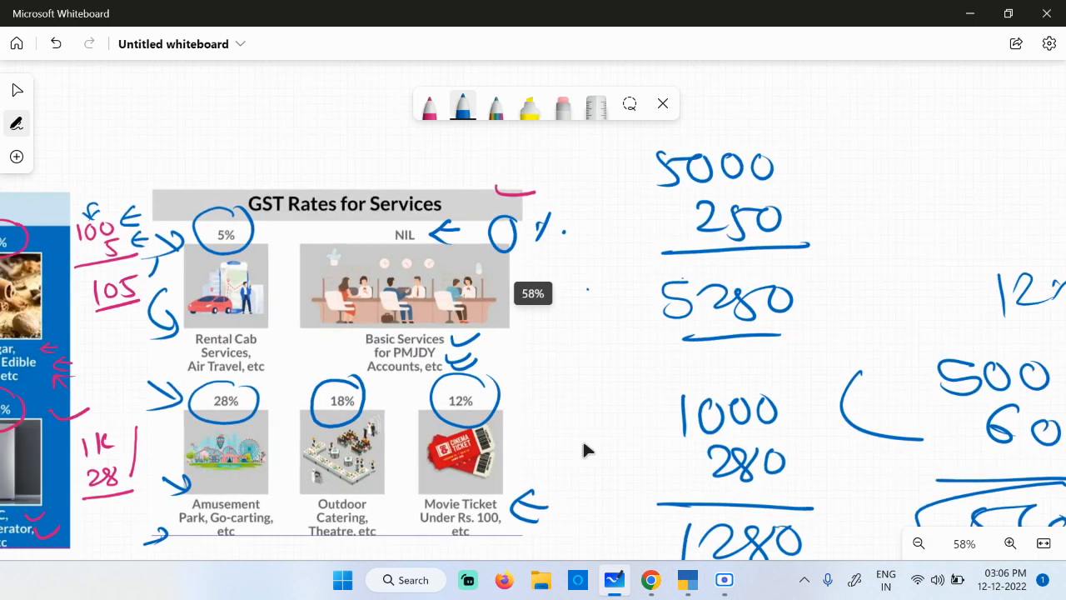
pyautogui.scroll(-5, 583, 444)
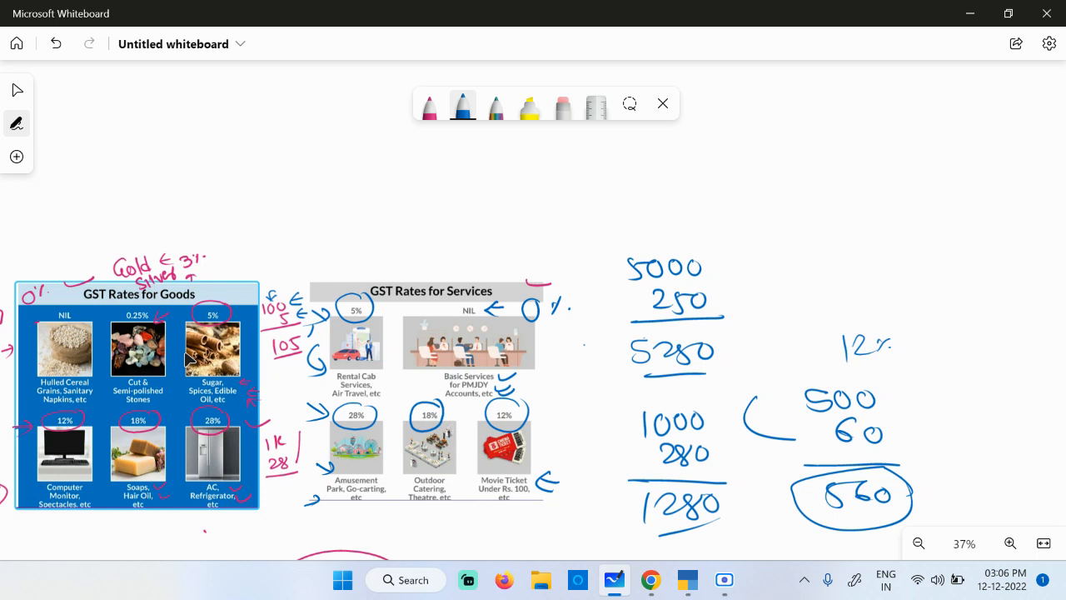
pyautogui.moveTo(850, 397); pyautogui.dragTo(292, 359)
pyautogui.scroll(3, 293, 359)
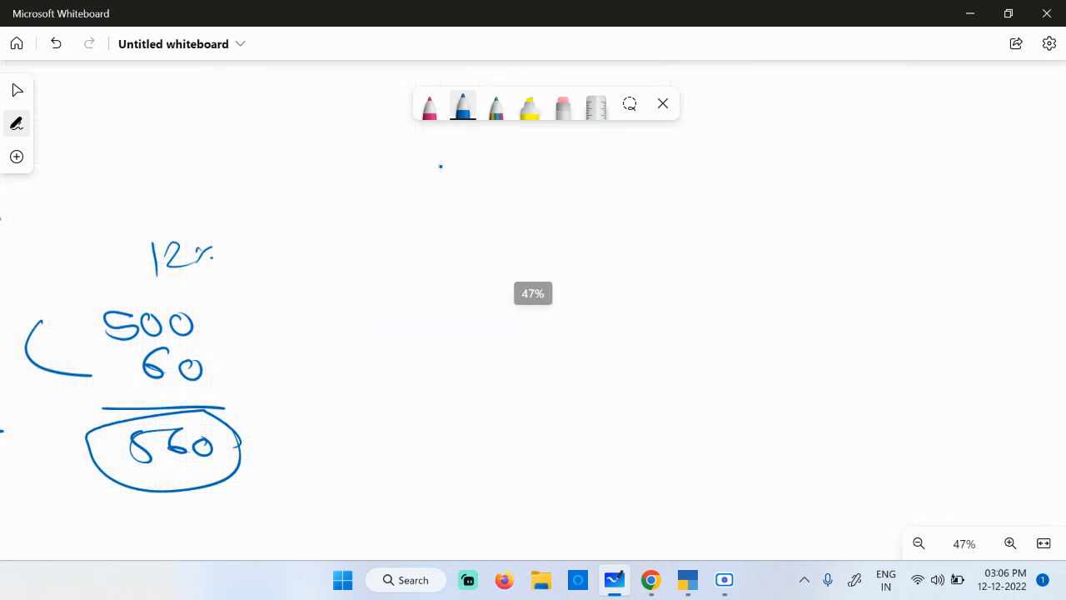
pyautogui.moveTo(383, 161)
pyautogui.mouseDown()
pyautogui.moveTo(385, 174)
pyautogui.moveTo(381, 160)
pyautogui.mouseUp()
pyautogui.moveTo(433, 158); pyautogui.dragTo(414, 190)
pyautogui.moveTo(418, 164); pyautogui.dragTo(416, 171)
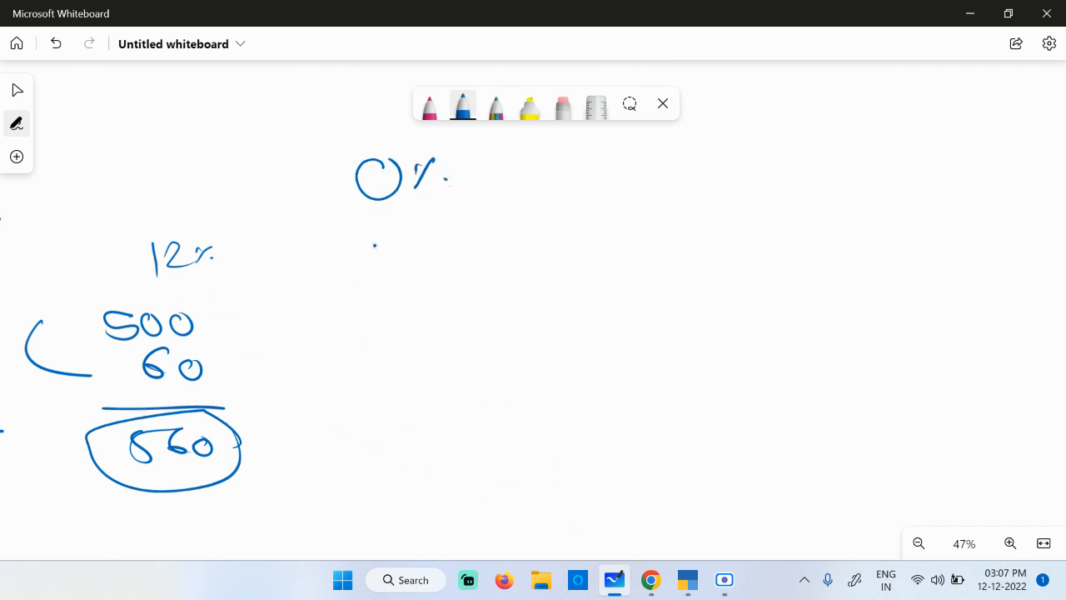
# - Write 3 % and 5 % in blue, one below the other, under the 0 %
pyautogui.moveTo(373, 234)
pyautogui.mouseDown()
pyautogui.moveTo(384, 248)
pyautogui.moveTo(375, 263)
pyautogui.mouseUp()
pyautogui.moveTo(438, 235); pyautogui.dragTo(427, 260)
pyautogui.moveTo(441, 246); pyautogui.dragTo(456, 254)
pyautogui.moveTo(417, 308)
pyautogui.mouseDown()
pyautogui.moveTo(373, 333)
pyautogui.moveTo(443, 315)
pyautogui.mouseUp()
pyautogui.moveTo(458, 308); pyautogui.dragTo(437, 331)
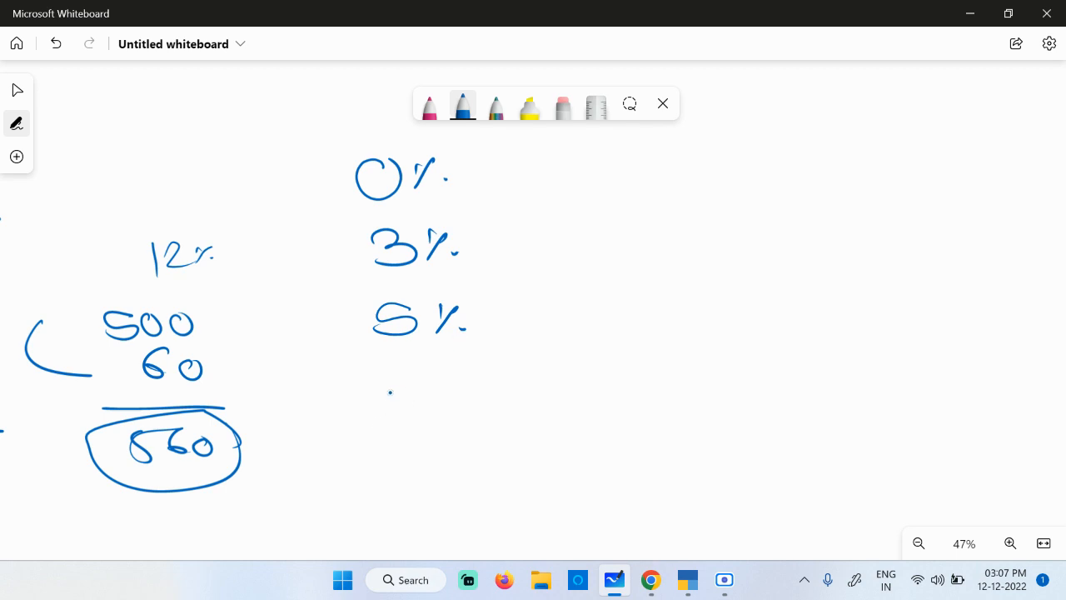
# - Continue the blue rate list with 12 % and 18 % below the 5 %
pyautogui.moveTo(382, 382)
pyautogui.mouseDown()
pyautogui.moveTo(384, 413)
pyautogui.moveTo(467, 389)
pyautogui.mouseUp()
pyautogui.moveTo(481, 382); pyautogui.dragTo(465, 404)
pyautogui.click(495, 400)
pyautogui.moveTo(396, 446); pyautogui.dragTo(393, 482)
pyautogui.moveTo(430, 446)
pyautogui.mouseDown()
pyautogui.moveTo(423, 458)
pyautogui.moveTo(468, 458)
pyautogui.mouseUp()
pyautogui.moveTo(487, 443); pyautogui.dragTo(468, 468)
pyautogui.click(489, 465)
pyautogui.click(495, 464)
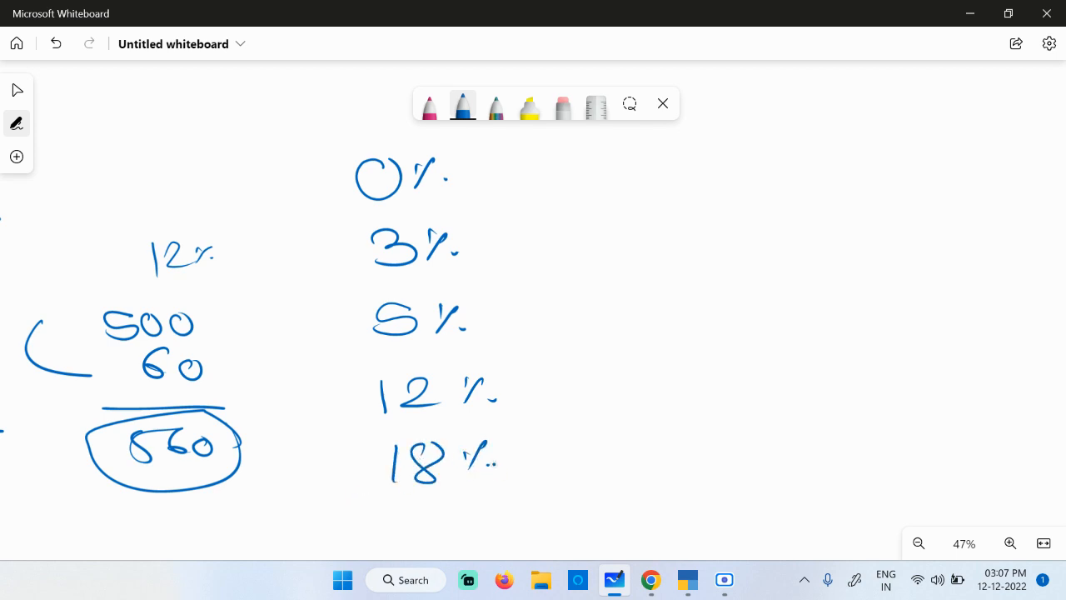
# - Finish the blue rate list with 28 % below the 18 %
pyautogui.scroll(-1, 509, 458)
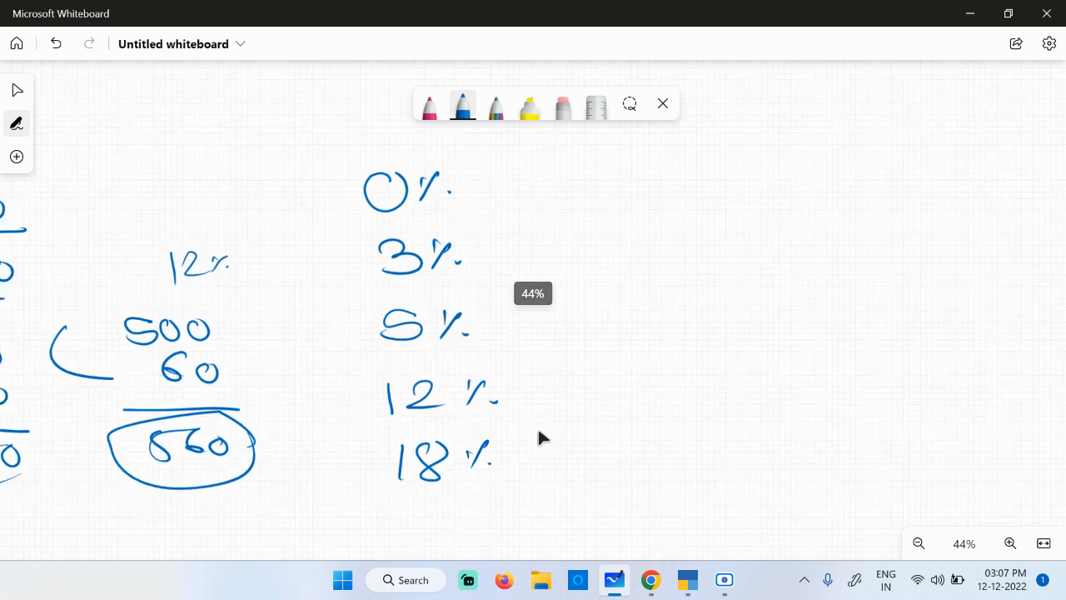
pyautogui.moveTo(387, 509); pyautogui.dragTo(415, 540)
pyautogui.moveTo(453, 509)
pyautogui.mouseDown()
pyautogui.moveTo(435, 518)
pyautogui.moveTo(480, 533)
pyautogui.mouseUp()
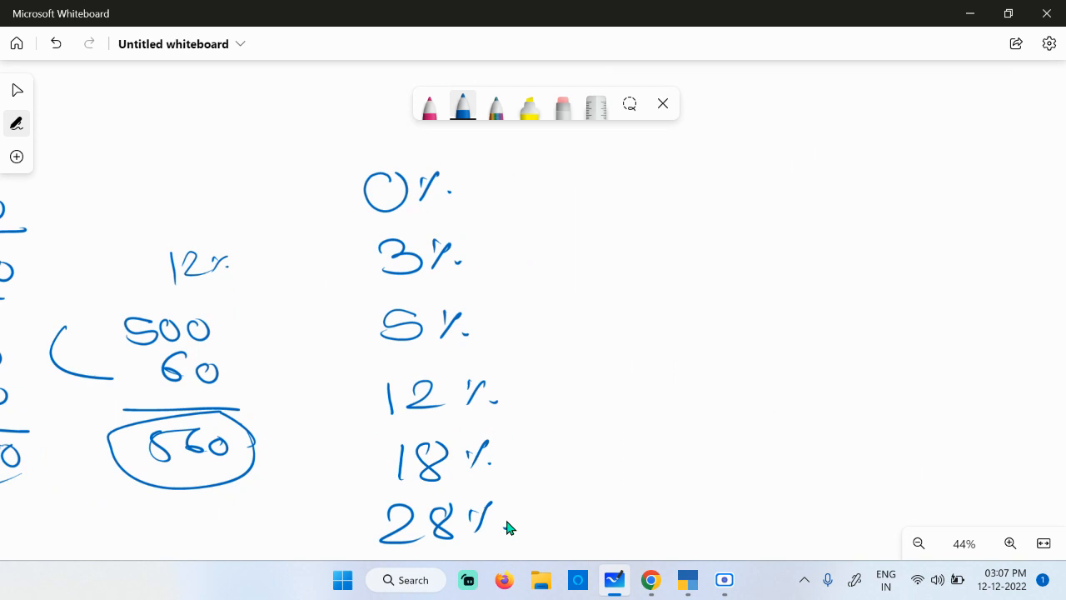
pyautogui.click(506, 526)
# - Write the underlined heading Sales Transaction in blue right of the rate list, and circle the 5 % rate
pyautogui.moveTo(779, 517)
pyautogui.mouseDown()
pyautogui.moveTo(575, 478)
pyautogui.moveTo(560, 487)
pyautogui.mouseUp()
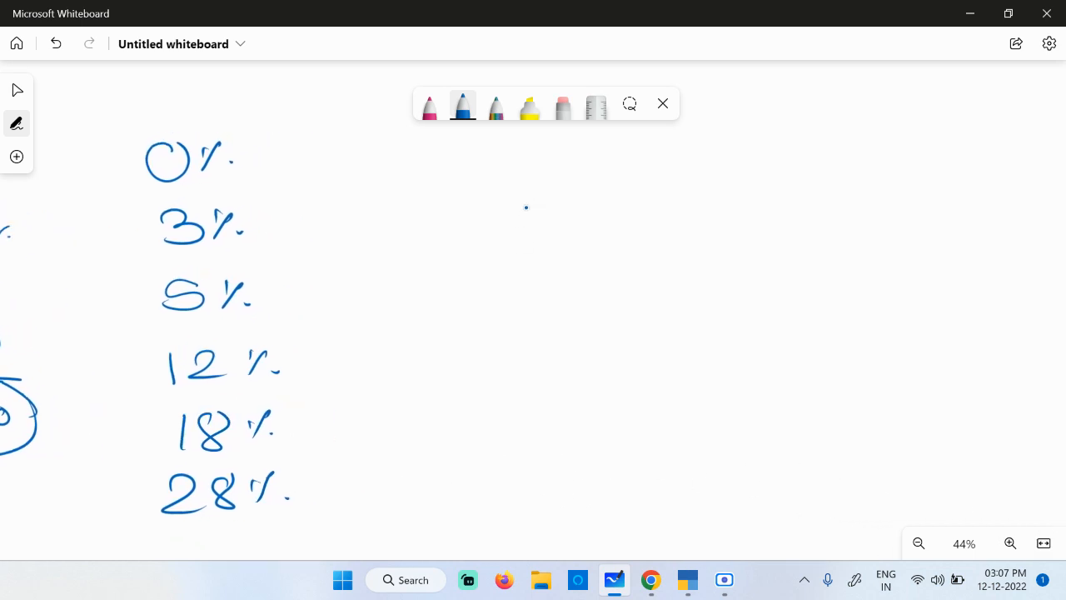
pyautogui.moveTo(522, 202); pyautogui.dragTo(500, 230)
pyautogui.moveTo(578, 204)
pyautogui.mouseDown()
pyautogui.moveTo(585, 226)
pyautogui.moveTo(614, 211)
pyautogui.moveTo(669, 223)
pyautogui.mouseUp()
pyautogui.moveTo(494, 252); pyautogui.dragTo(678, 236)
pyautogui.moveTo(730, 179)
pyautogui.mouseDown()
pyautogui.moveTo(791, 176)
pyautogui.moveTo(767, 236)
pyautogui.mouseUp()
pyautogui.moveTo(774, 218)
pyautogui.mouseDown()
pyautogui.moveTo(878, 208)
pyautogui.moveTo(886, 236)
pyautogui.mouseUp()
pyautogui.moveTo(938, 200)
pyautogui.mouseDown()
pyautogui.moveTo(934, 223)
pyautogui.moveTo(973, 190)
pyautogui.moveTo(1046, 237)
pyautogui.mouseUp()
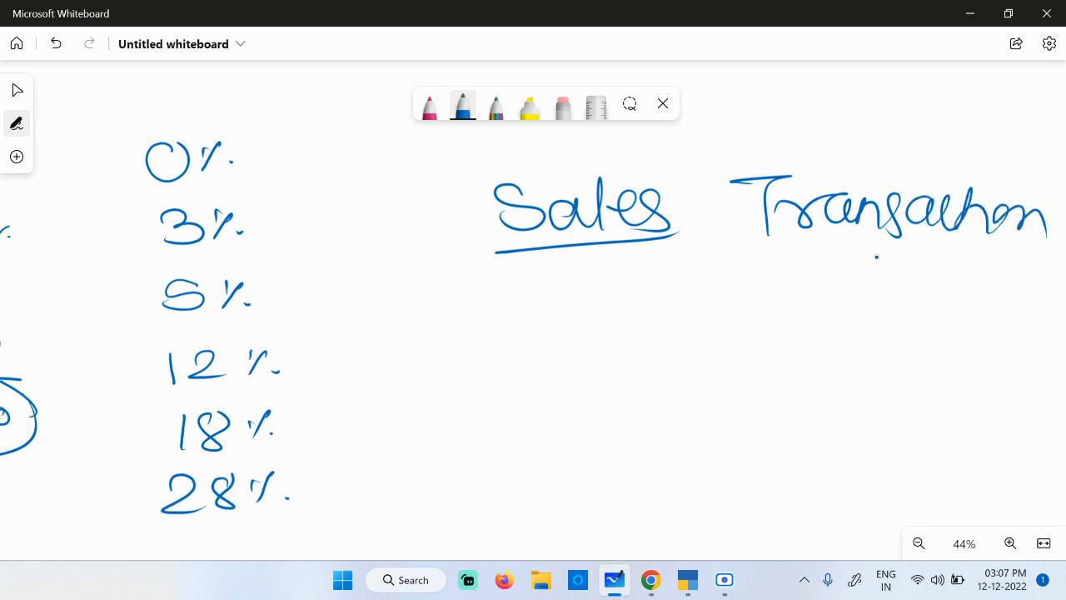
pyautogui.moveTo(697, 255); pyautogui.dragTo(841, 259)
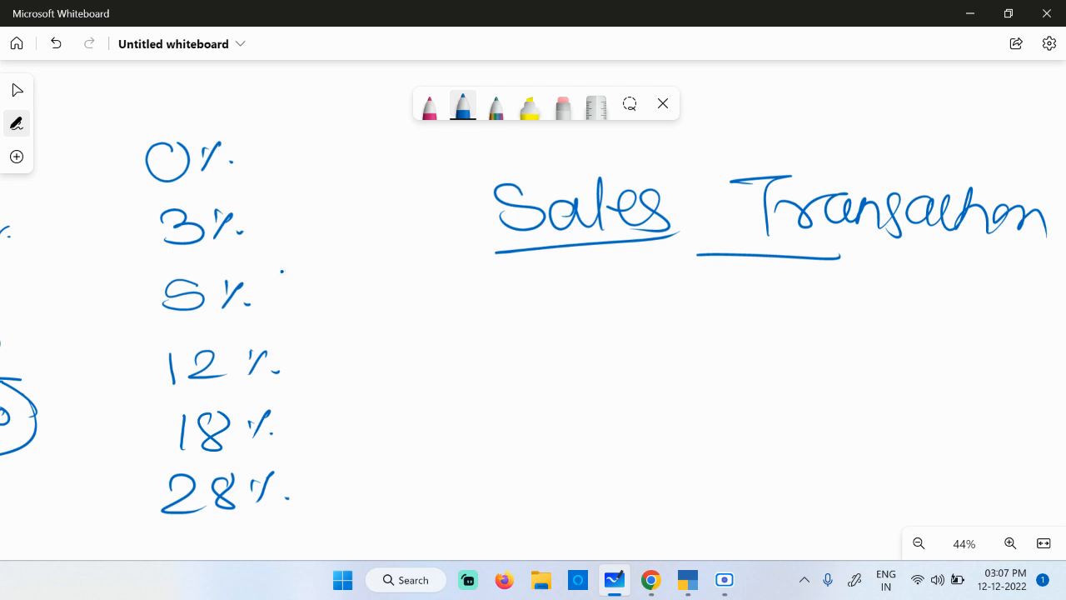
pyautogui.moveTo(213, 262)
pyautogui.mouseDown()
pyautogui.moveTo(263, 277)
pyautogui.moveTo(133, 305)
pyautogui.moveTo(281, 278)
pyautogui.moveTo(253, 262)
pyautogui.mouseUp()
# - Write MH — MH in pink below the Sales Transaction heading and label it Local on its right
pyautogui.moveTo(922, 396); pyautogui.dragTo(840, 297)
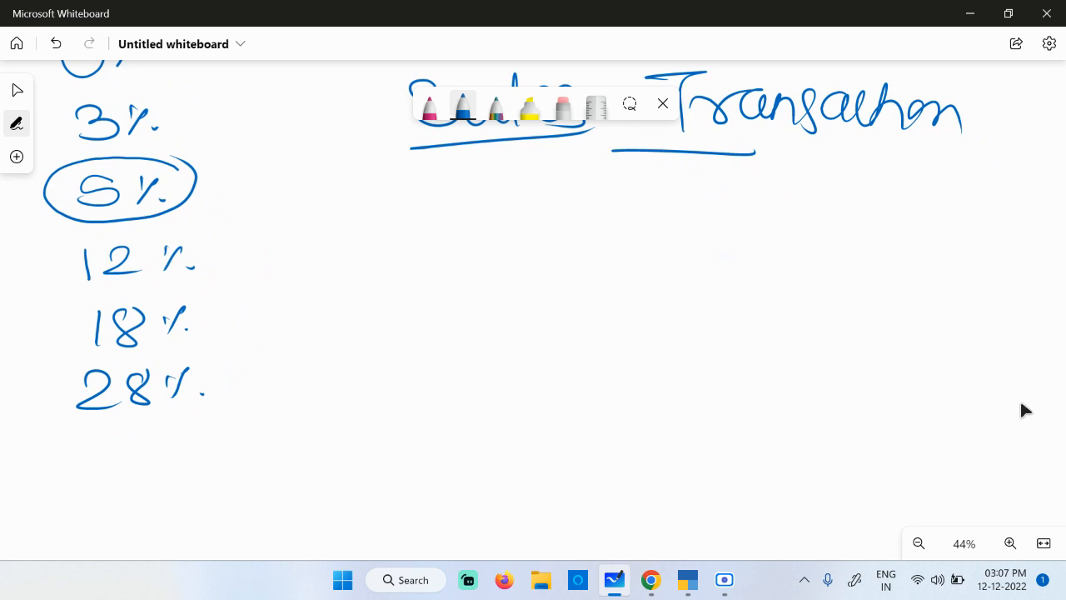
pyautogui.moveTo(998, 299); pyautogui.dragTo(849, 359)
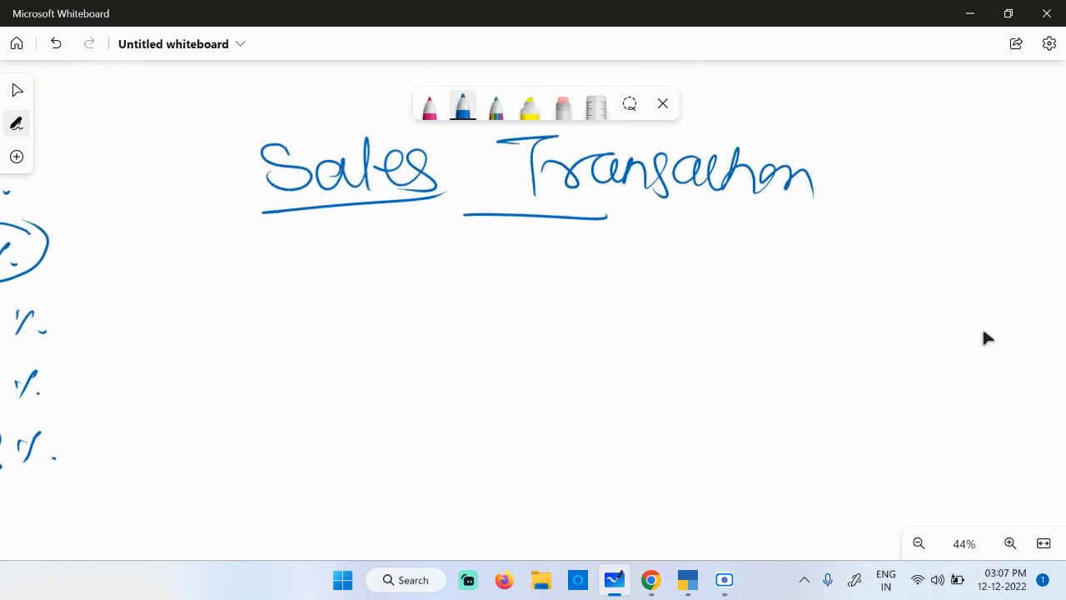
pyautogui.click(429, 110)
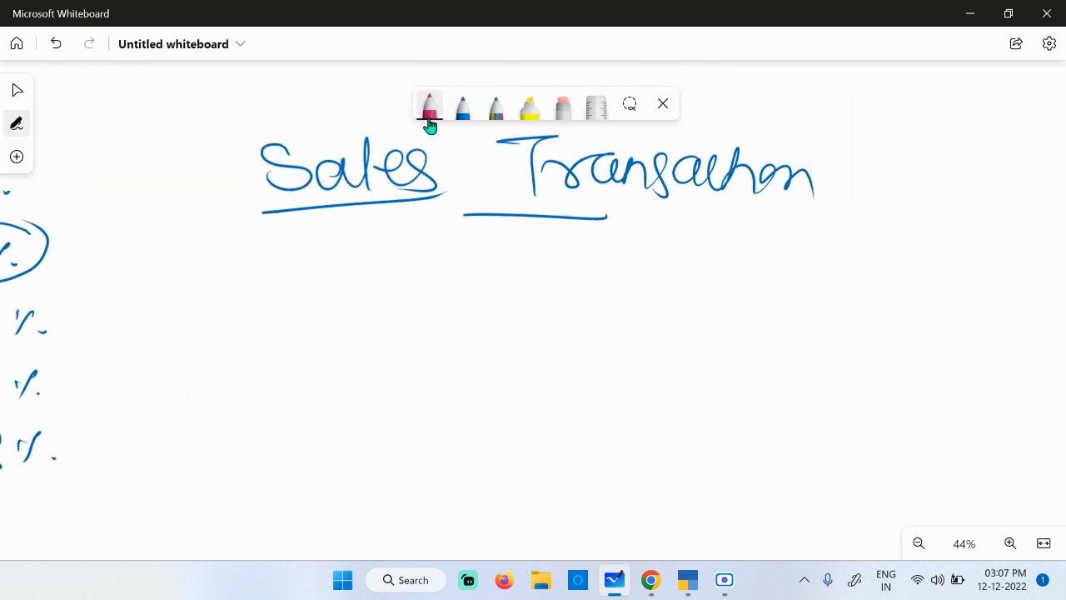
pyautogui.moveTo(391, 262)
pyautogui.mouseDown()
pyautogui.moveTo(389, 304)
pyautogui.moveTo(447, 288)
pyautogui.mouseUp()
pyautogui.moveTo(447, 275)
pyautogui.mouseDown()
pyautogui.moveTo(478, 272)
pyautogui.moveTo(478, 294)
pyautogui.mouseUp()
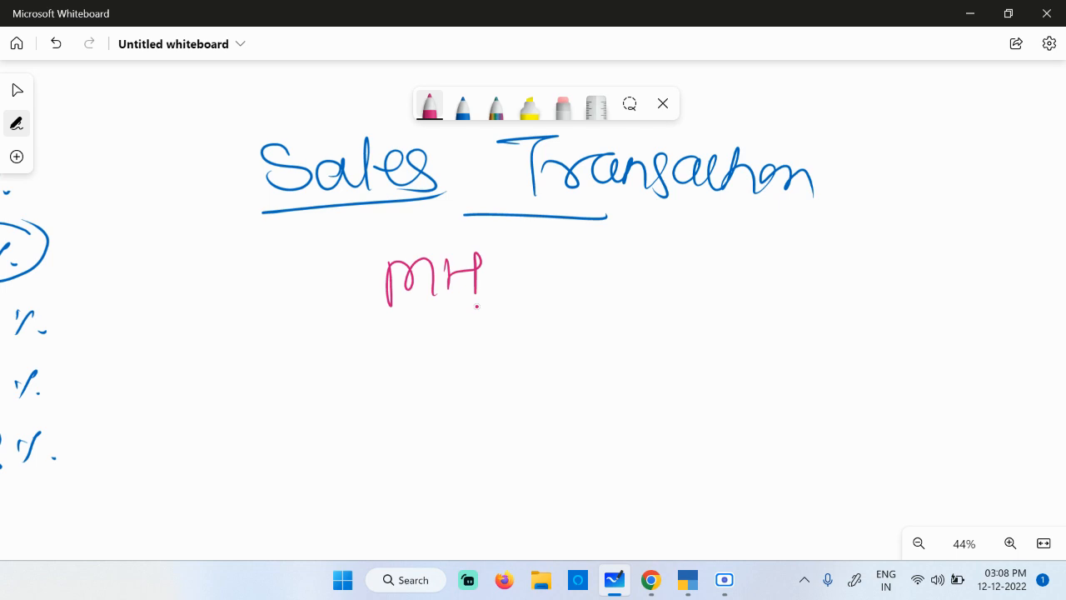
pyautogui.moveTo(518, 273)
pyautogui.mouseDown()
pyautogui.moveTo(638, 274)
pyautogui.moveTo(672, 293)
pyautogui.mouseUp()
pyautogui.moveTo(680, 265); pyautogui.dragTo(681, 293)
pyautogui.moveTo(683, 277); pyautogui.dragTo(706, 271)
pyautogui.moveTo(705, 255); pyautogui.dragTo(706, 290)
pyautogui.moveTo(876, 359); pyautogui.dragTo(727, 372)
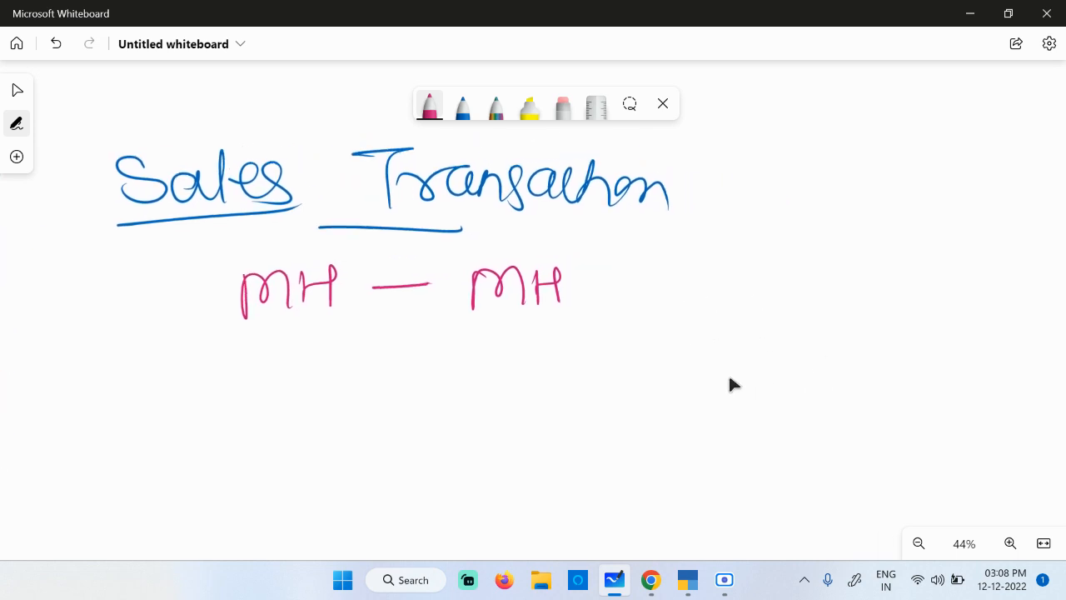
pyautogui.moveTo(704, 247)
pyautogui.mouseDown()
pyautogui.moveTo(745, 278)
pyautogui.moveTo(778, 272)
pyautogui.moveTo(816, 283)
pyautogui.moveTo(848, 247)
pyautogui.moveTo(848, 290)
pyautogui.mouseUp()
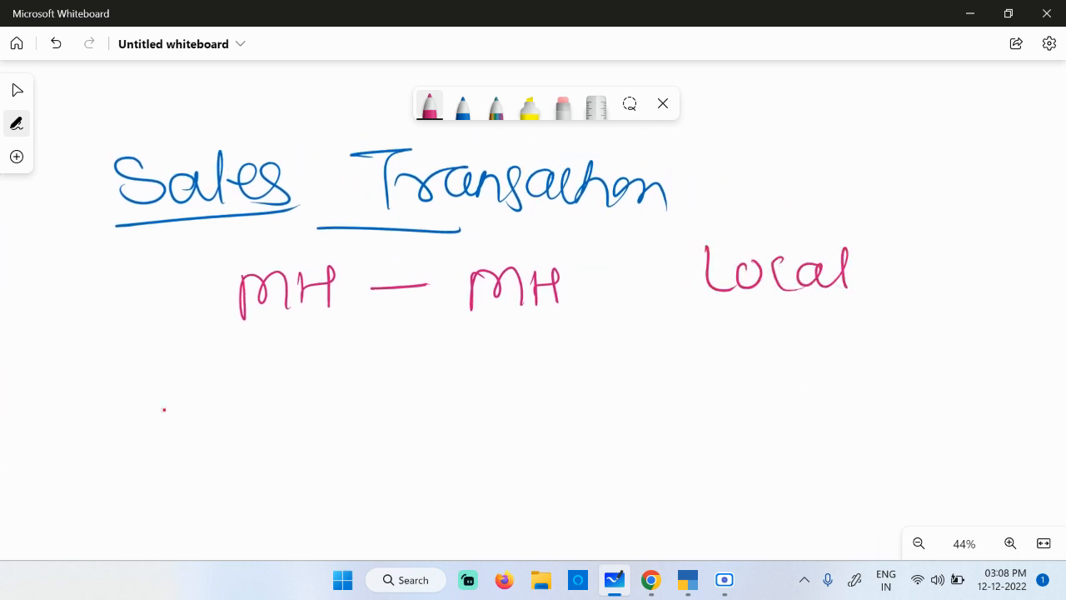
# - Write MH — Odisha in pink below the MH — MH line and double-underline Odisha
pyautogui.moveTo(239, 405); pyautogui.dragTo(421, 423)
pyautogui.moveTo(503, 404); pyautogui.dragTo(498, 426)
pyautogui.moveTo(550, 398)
pyautogui.mouseDown()
pyautogui.moveTo(571, 417)
pyautogui.moveTo(593, 398)
pyautogui.moveTo(664, 421)
pyautogui.mouseUp()
pyautogui.moveTo(485, 468); pyautogui.dragTo(487, 467)
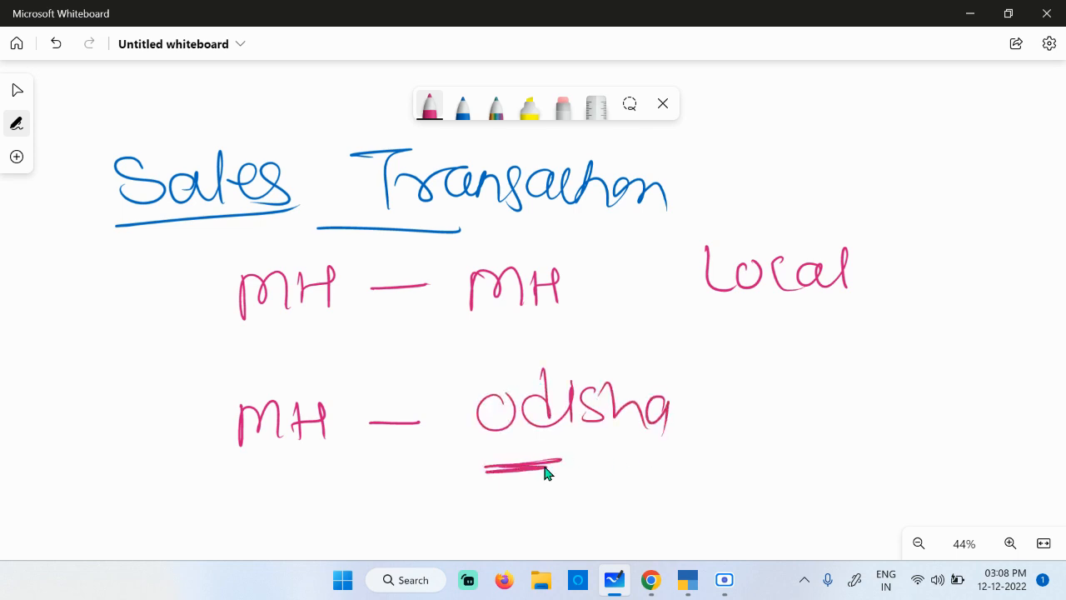
# - Add a dash and the word Interstate in pink after Odisha
pyautogui.moveTo(717, 410); pyautogui.dragTo(783, 421)
pyautogui.moveTo(766, 388); pyautogui.dragTo(797, 383)
pyautogui.moveTo(765, 418); pyautogui.dragTo(772, 417)
pyautogui.moveTo(776, 419); pyautogui.dragTo(833, 418)
pyautogui.moveTo(843, 375); pyautogui.dragTo(841, 424)
pyautogui.moveTo(848, 397)
pyautogui.mouseDown()
pyautogui.moveTo(866, 395)
pyautogui.moveTo(888, 416)
pyautogui.moveTo(936, 383)
pyautogui.moveTo(939, 412)
pyautogui.moveTo(1016, 408)
pyautogui.mouseUp()
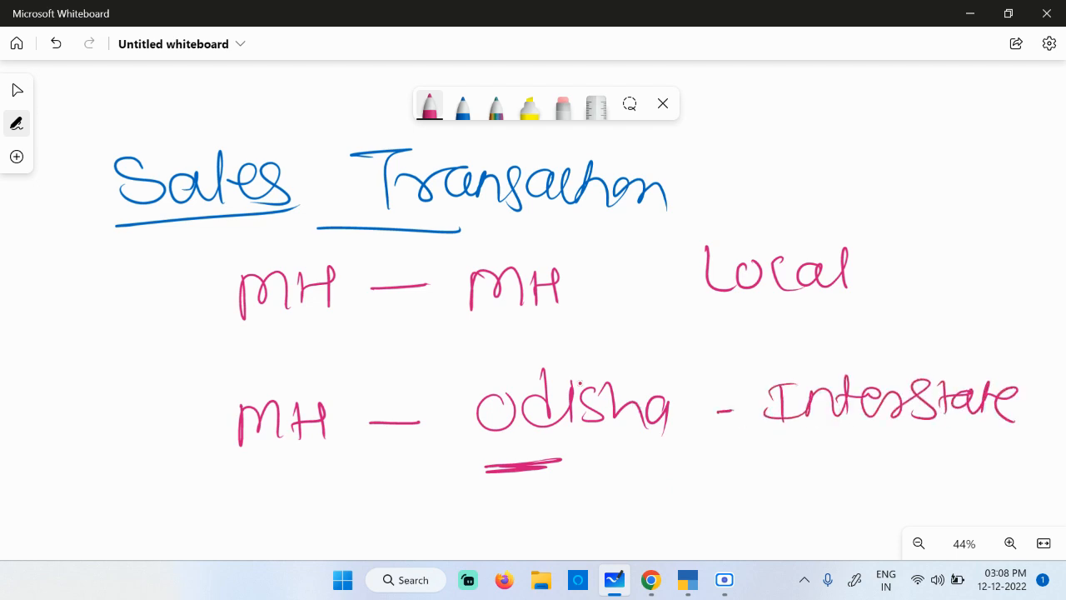
# - Label the first MH of both lines Saler and the destination states MH and Odisha Cust in pink
pyautogui.moveTo(134, 306)
pyautogui.mouseDown()
pyautogui.moveTo(171, 309)
pyautogui.moveTo(203, 274)
pyautogui.mouseUp()
pyautogui.moveTo(110, 408)
pyautogui.mouseDown()
pyautogui.moveTo(105, 445)
pyautogui.moveTo(143, 429)
pyautogui.mouseUp()
pyautogui.moveTo(151, 422); pyautogui.dragTo(190, 376)
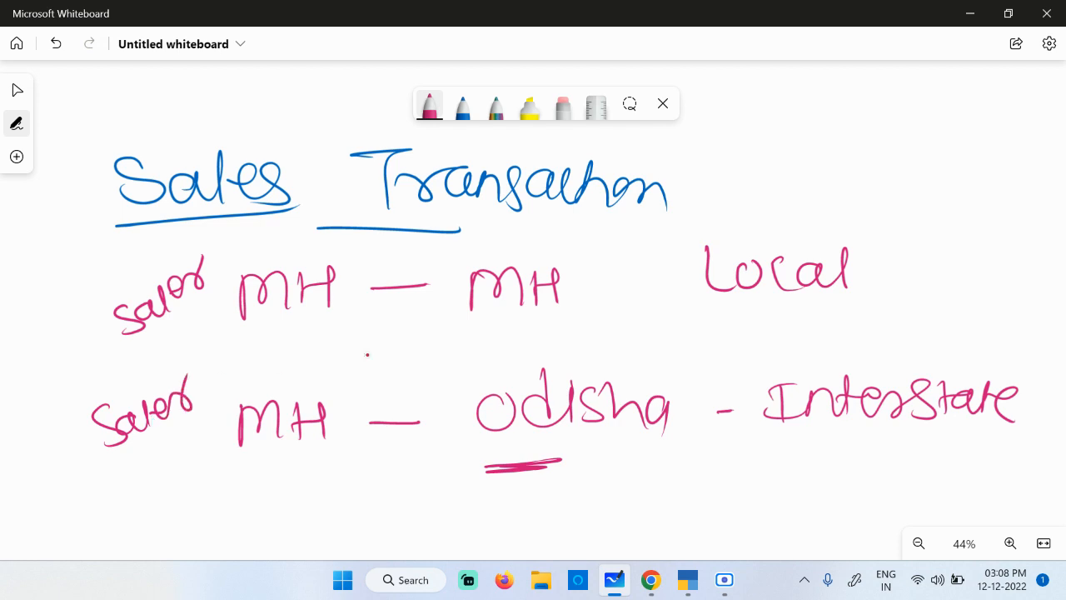
pyautogui.moveTo(538, 238)
pyautogui.mouseDown()
pyautogui.moveTo(598, 237)
pyautogui.moveTo(617, 223)
pyautogui.mouseUp()
pyautogui.moveTo(567, 339); pyautogui.dragTo(647, 317)
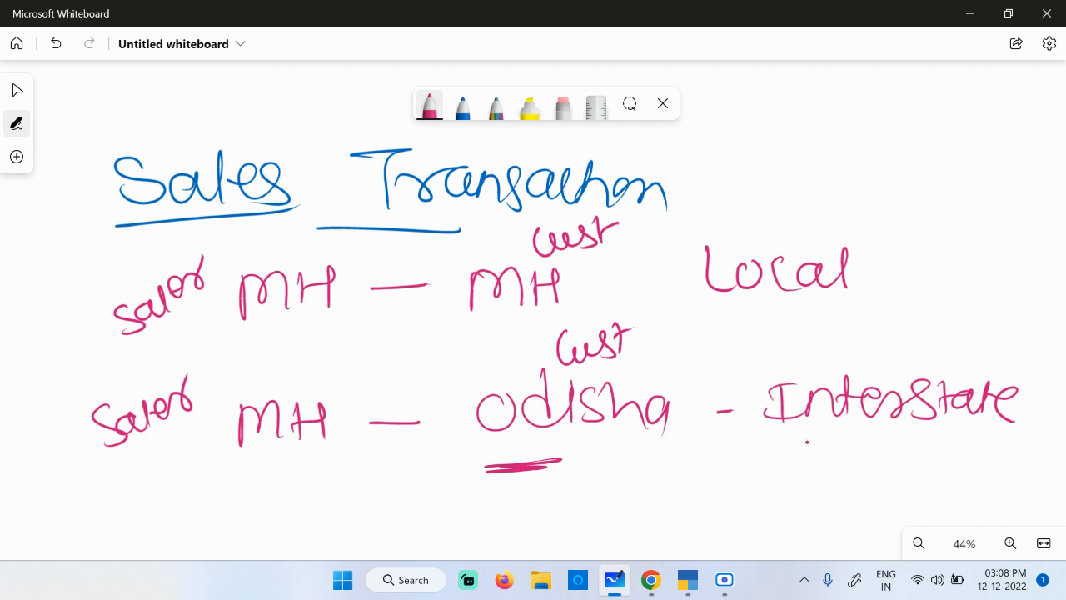
# - Underline Interstate in pink and write Sales after it
pyautogui.moveTo(776, 439); pyautogui.dragTo(906, 433)
pyautogui.scroll(-2, 215, 279)
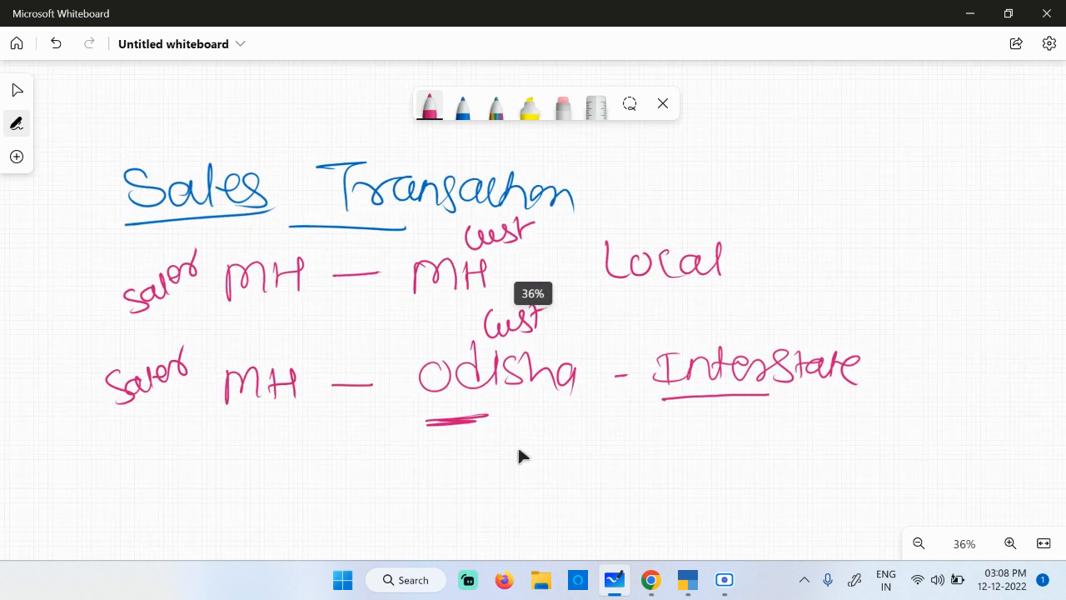
pyautogui.hscroll(3, 522, 449)
pyautogui.moveTo(774, 345); pyautogui.dragTo(754, 378)
pyautogui.moveTo(801, 353)
pyautogui.mouseDown()
pyautogui.moveTo(799, 369)
pyautogui.moveTo(801, 353)
pyautogui.mouseUp()
pyautogui.moveTo(806, 348)
pyautogui.mouseDown()
pyautogui.moveTo(828, 343)
pyautogui.moveTo(835, 374)
pyautogui.mouseUp()
pyautogui.moveTo(893, 343); pyautogui.dragTo(883, 379)
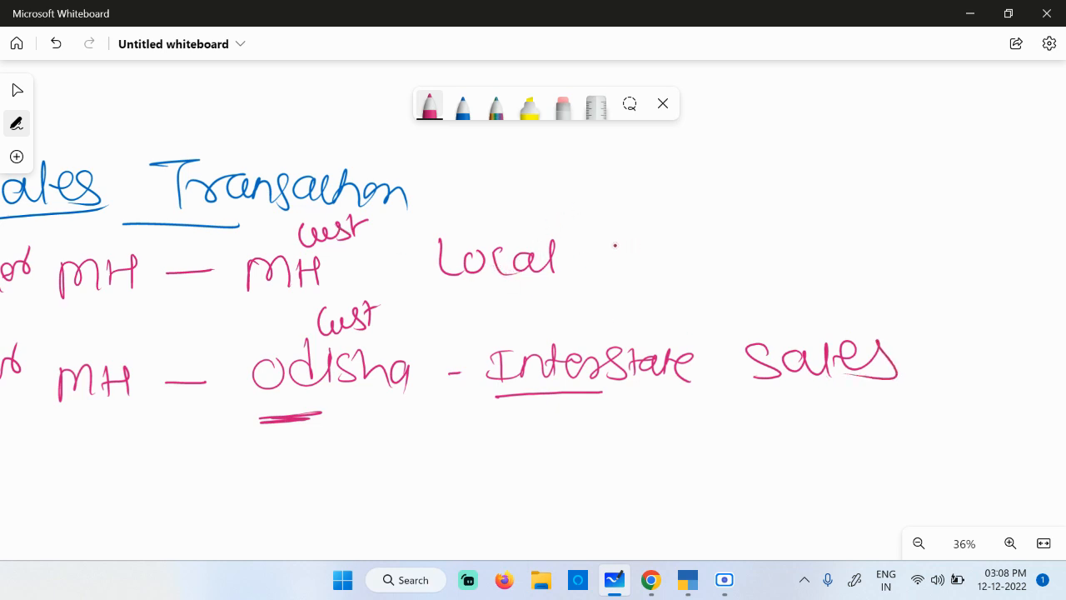
# - Write Sales in pink after Local and underline it
pyautogui.moveTo(670, 248)
pyautogui.mouseDown()
pyautogui.moveTo(691, 262)
pyautogui.moveTo(721, 243)
pyautogui.moveTo(749, 264)
pyautogui.mouseUp()
pyautogui.moveTo(644, 293); pyautogui.dragTo(680, 288)
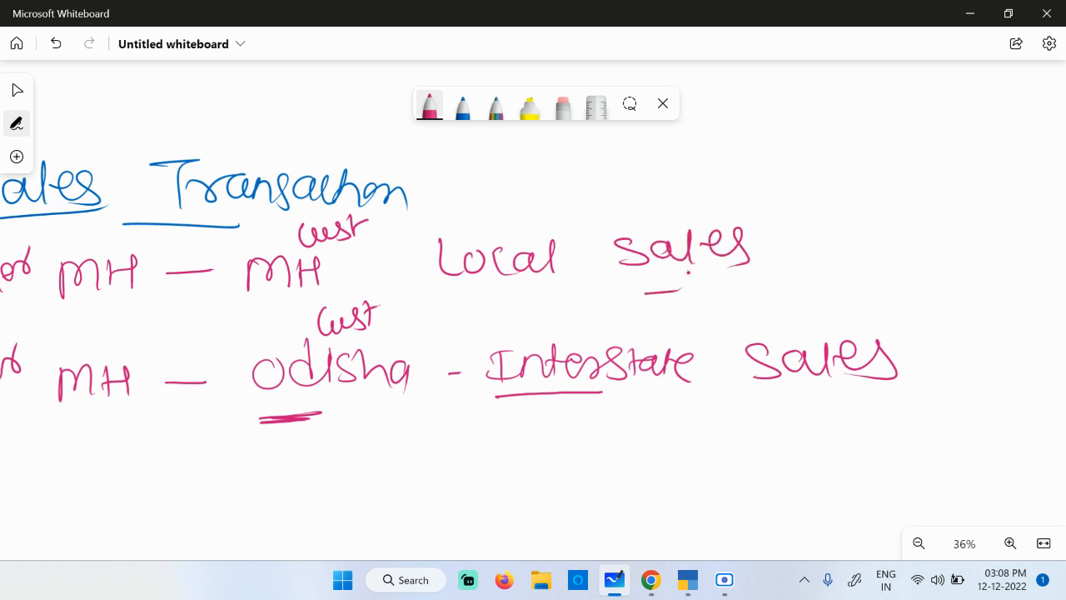
pyautogui.scroll(-2, 697, 278)
pyautogui.moveTo(900, 453); pyautogui.dragTo(883, 454)
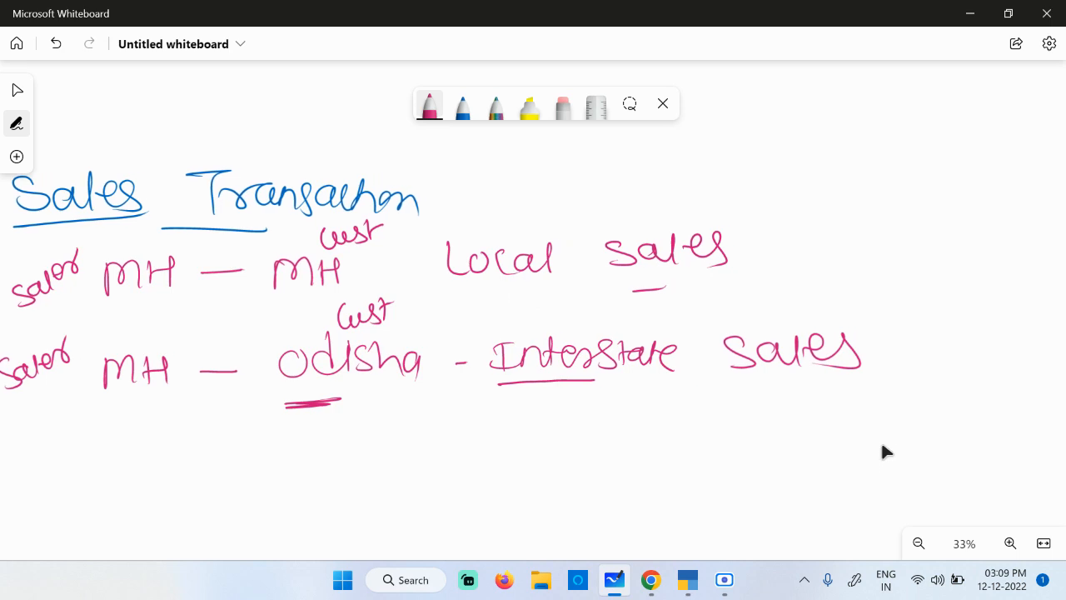
# - Switch the pen to purple, draw two branches from Local Sales and write CGST at the upper one
pyautogui.scroll(1, 880, 450)
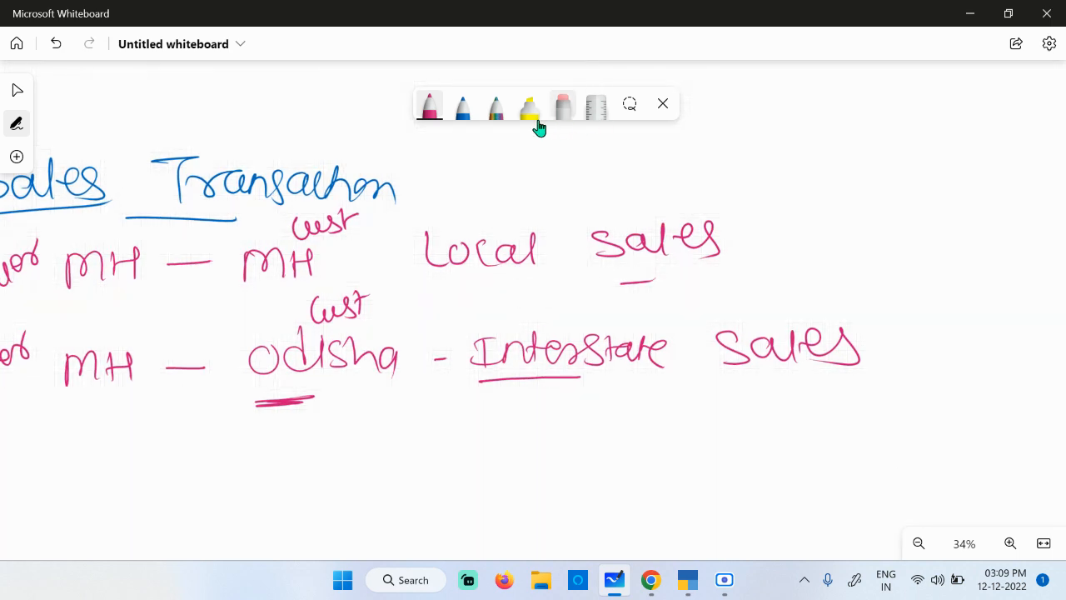
pyautogui.click(428, 105)
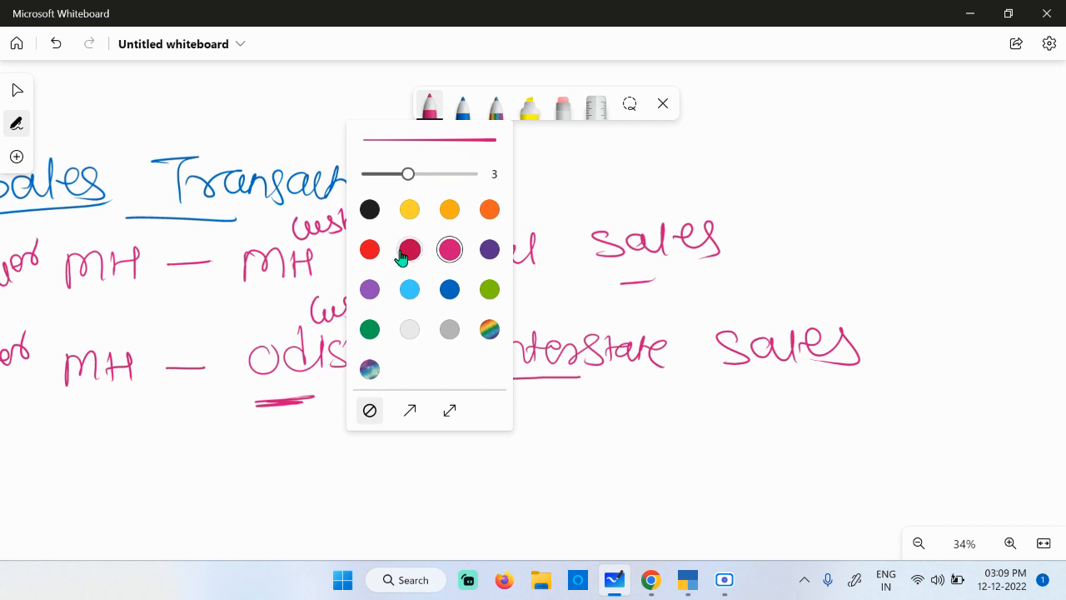
pyautogui.click(371, 291)
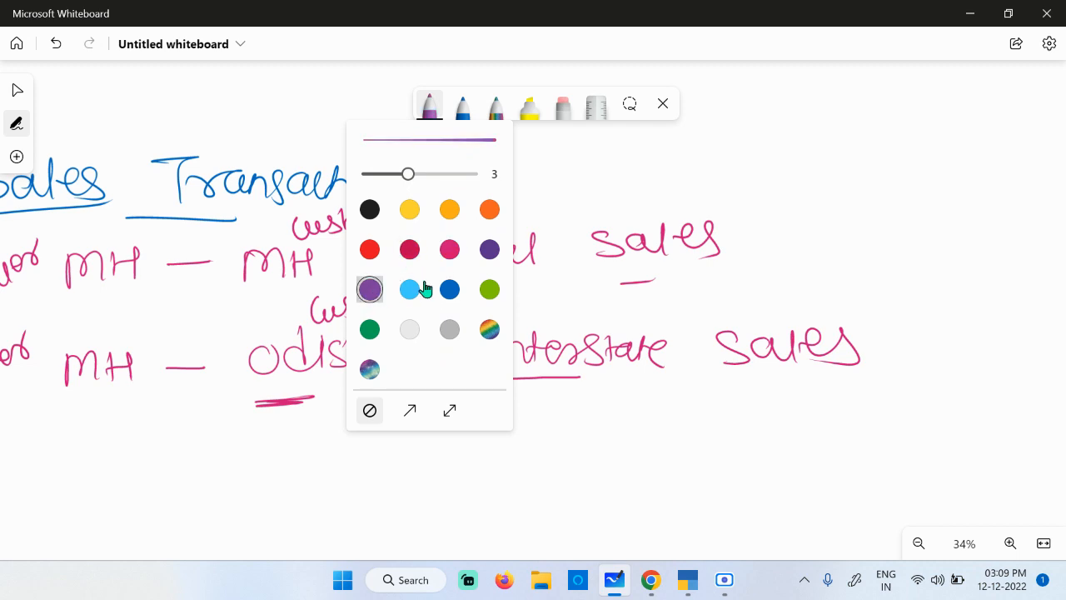
pyautogui.click(663, 278)
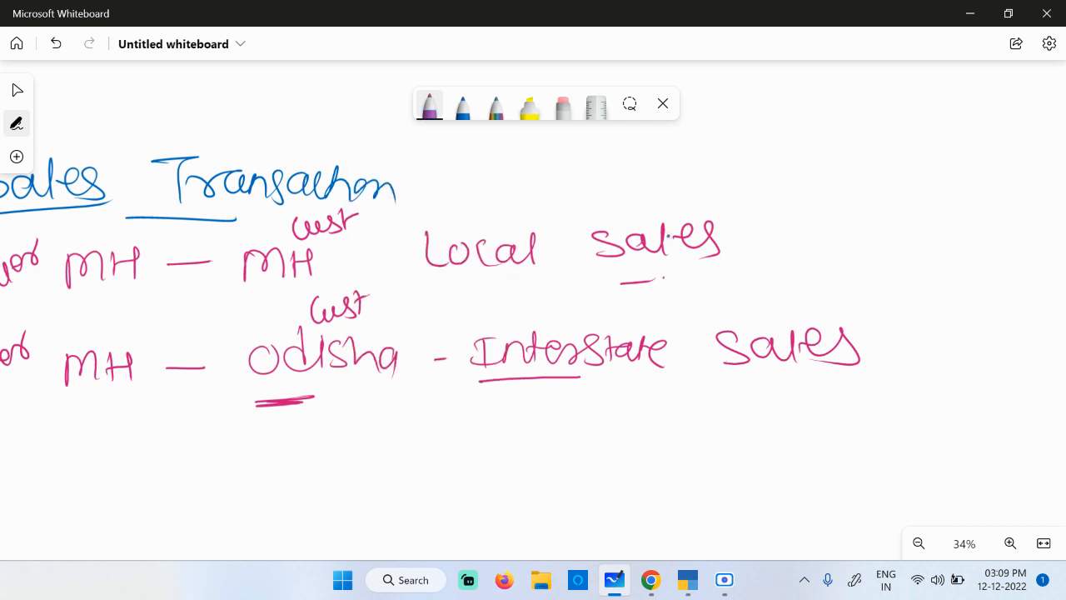
pyautogui.moveTo(837, 175)
pyautogui.mouseDown()
pyautogui.moveTo(749, 214)
pyautogui.moveTo(835, 259)
pyautogui.mouseUp()
pyautogui.moveTo(891, 132); pyautogui.dragTo(890, 163)
pyautogui.moveTo(929, 130)
pyautogui.mouseDown()
pyautogui.moveTo(929, 164)
pyautogui.moveTo(969, 134)
pyautogui.moveTo(952, 161)
pyautogui.moveTo(1016, 125)
pyautogui.mouseUp()
pyautogui.moveTo(1005, 131); pyautogui.dragTo(1003, 162)
# - Write SGST in purple at the lower branch and underline the initial letters of CGST and SGST
pyautogui.moveTo(880, 220); pyautogui.dragTo(848, 253)
pyautogui.moveTo(925, 230); pyautogui.dragTo(924, 265)
pyautogui.moveTo(967, 223); pyautogui.dragTo(958, 253)
pyautogui.moveTo(999, 221); pyautogui.dragTo(1001, 258)
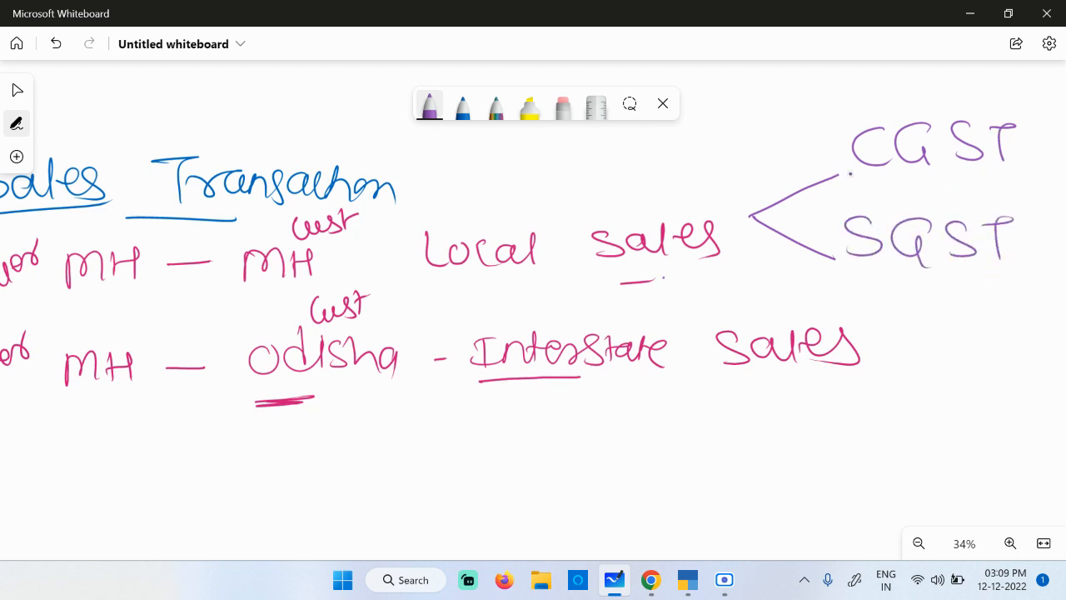
pyautogui.moveTo(859, 173); pyautogui.dragTo(883, 172)
pyautogui.moveTo(857, 267); pyautogui.dragTo(878, 265)
# - Add a purple dash after Interstate Sales and write IGST
pyautogui.moveTo(844, 435); pyautogui.dragTo(674, 422)
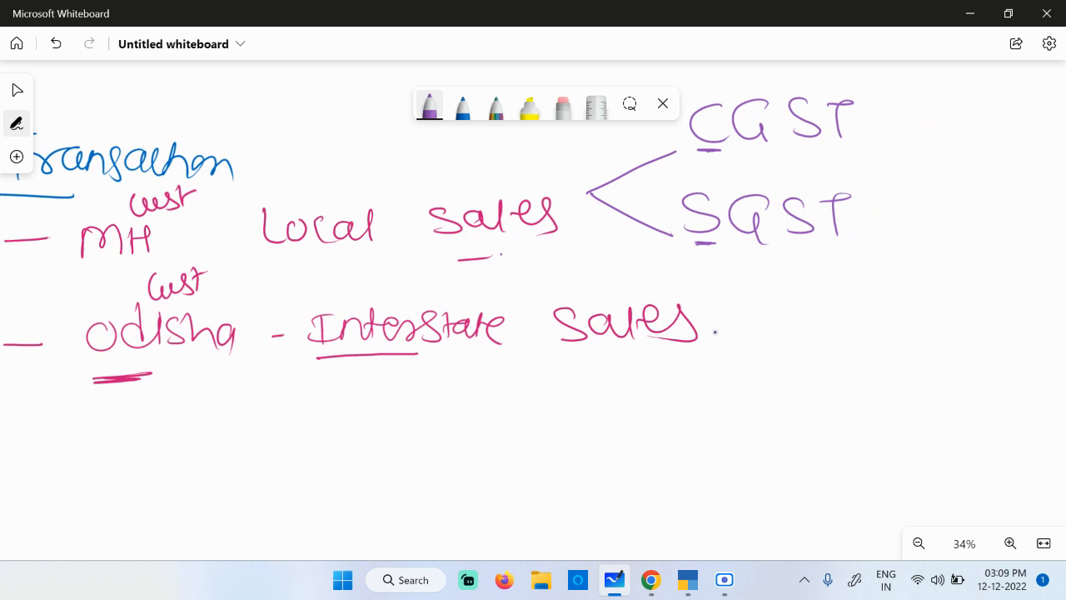
pyautogui.moveTo(799, 338); pyautogui.dragTo(801, 350)
pyautogui.moveTo(783, 315); pyautogui.dragTo(819, 314)
pyautogui.moveTo(780, 351); pyautogui.dragTo(804, 350)
pyautogui.moveTo(865, 318)
pyautogui.mouseDown()
pyautogui.moveTo(837, 341)
pyautogui.moveTo(866, 357)
pyautogui.mouseUp()
pyautogui.moveTo(901, 316)
pyautogui.mouseDown()
pyautogui.moveTo(890, 347)
pyautogui.moveTo(947, 308)
pyautogui.mouseUp()
pyautogui.moveTo(928, 310); pyautogui.dragTo(714, 438)
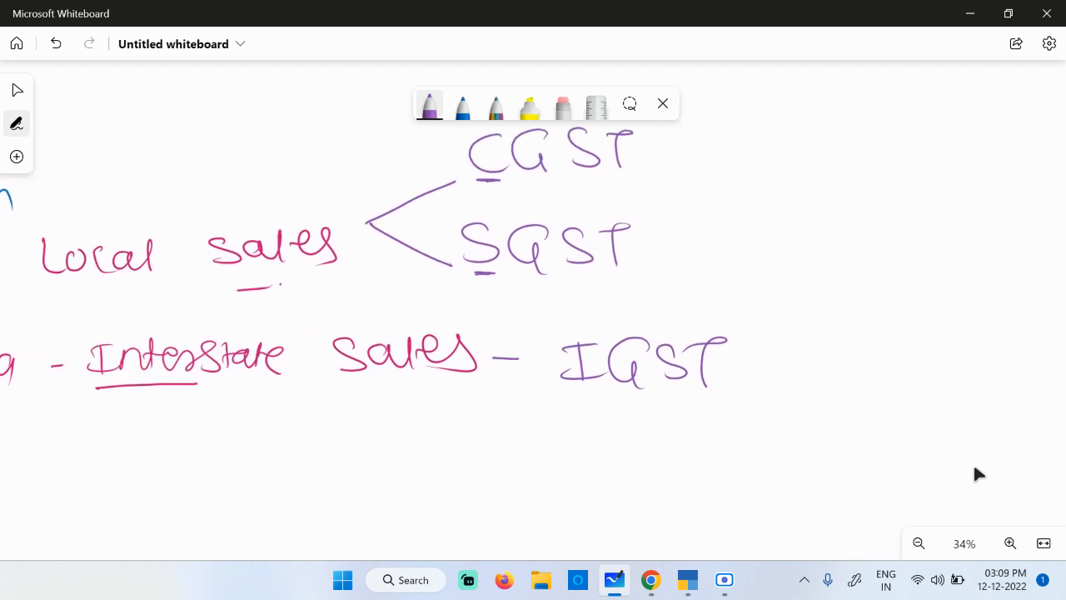
# - With the rainbow pen, label the C of CGST as Central and the S of SGST as State
pyautogui.click(495, 106)
pyautogui.moveTo(465, 151); pyautogui.dragTo(412, 129)
pyautogui.moveTo(213, 107)
pyautogui.mouseDown()
pyautogui.moveTo(245, 118)
pyautogui.moveTo(305, 98)
pyautogui.moveTo(344, 110)
pyautogui.mouseUp()
pyautogui.moveTo(465, 268); pyautogui.dragTo(437, 297)
pyautogui.moveTo(348, 298)
pyautogui.mouseDown()
pyautogui.moveTo(377, 304)
pyautogui.moveTo(393, 283)
pyautogui.moveTo(422, 283)
pyautogui.mouseUp()
# - Draw a short connecting line from the I of IGST and write Integrated below it in rainbow ink
pyautogui.moveTo(585, 402); pyautogui.dragTo(546, 442)
pyautogui.moveTo(452, 447); pyautogui.dragTo(450, 498)
pyautogui.moveTo(430, 461); pyautogui.dragTo(516, 495)
pyautogui.moveTo(510, 454); pyautogui.dragTo(509, 495)
pyautogui.moveTo(503, 477)
pyautogui.mouseDown()
pyautogui.moveTo(537, 471)
pyautogui.moveTo(559, 493)
pyautogui.moveTo(631, 481)
pyautogui.mouseUp()
pyautogui.moveTo(638, 440)
pyautogui.mouseDown()
pyautogui.moveTo(653, 467)
pyautogui.moveTo(702, 437)
pyautogui.moveTo(698, 471)
pyautogui.mouseUp()
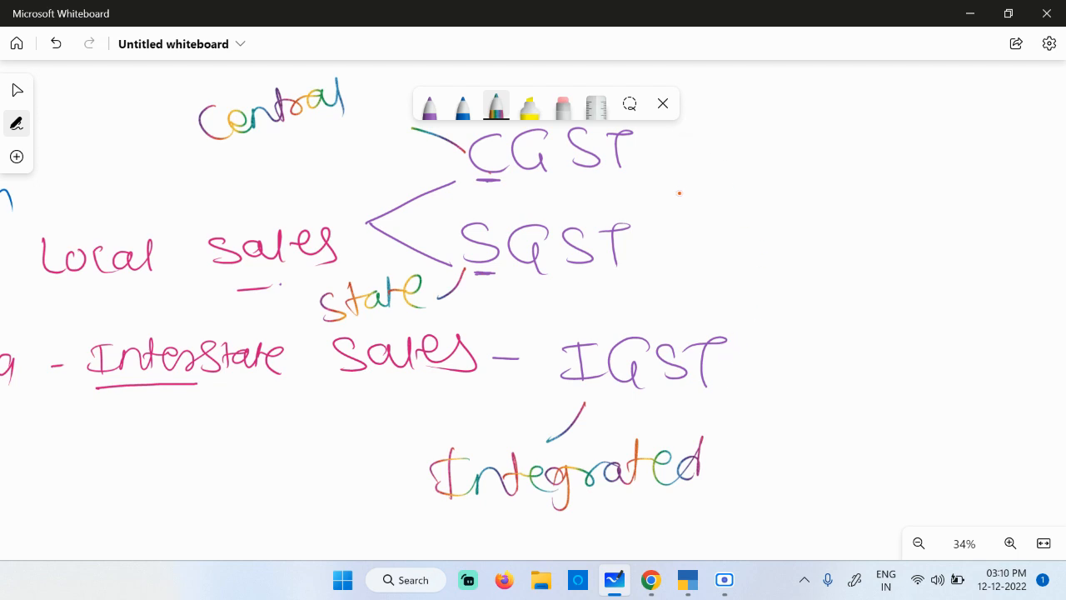
# - Bracket CGST and SGST together, write ledgers beside them, and add a dash and ledger after IGST in rainbow ink
pyautogui.moveTo(659, 148)
pyautogui.mouseDown()
pyautogui.moveTo(687, 171)
pyautogui.moveTo(655, 248)
pyautogui.mouseUp()
pyautogui.moveTo(763, 151)
pyautogui.mouseDown()
pyautogui.moveTo(776, 173)
pyautogui.moveTo(900, 159)
pyautogui.moveTo(893, 183)
pyautogui.mouseUp()
pyautogui.moveTo(808, 185); pyautogui.dragTo(821, 158)
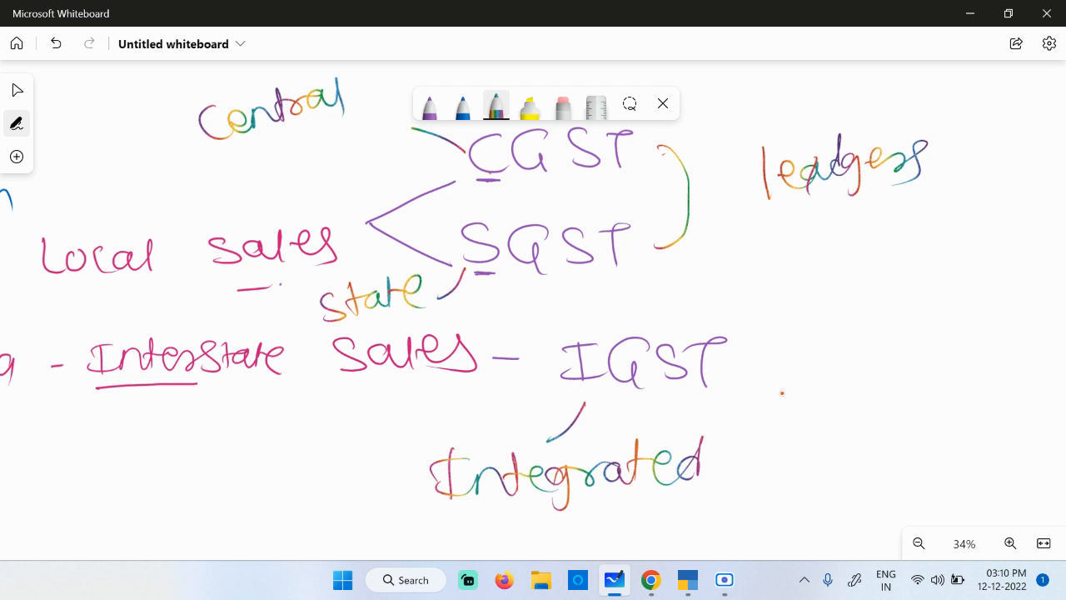
pyautogui.moveTo(760, 361)
pyautogui.mouseDown()
pyautogui.moveTo(848, 381)
pyautogui.moveTo(891, 375)
pyautogui.mouseUp()
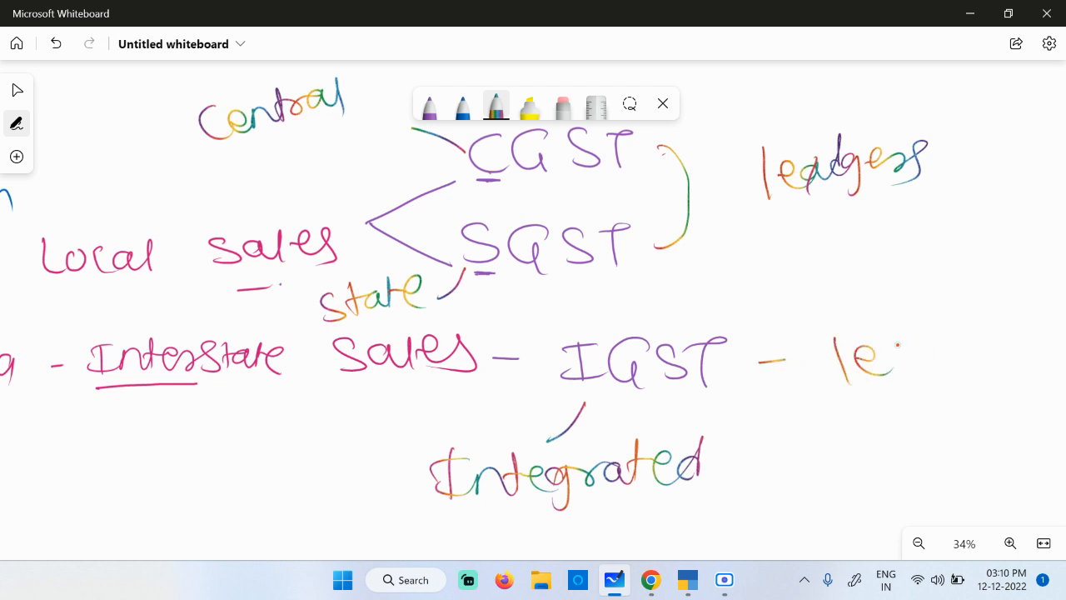
pyautogui.moveTo(898, 328)
pyautogui.mouseDown()
pyautogui.moveTo(916, 349)
pyautogui.moveTo(957, 345)
pyautogui.moveTo(1002, 360)
pyautogui.mouseUp()
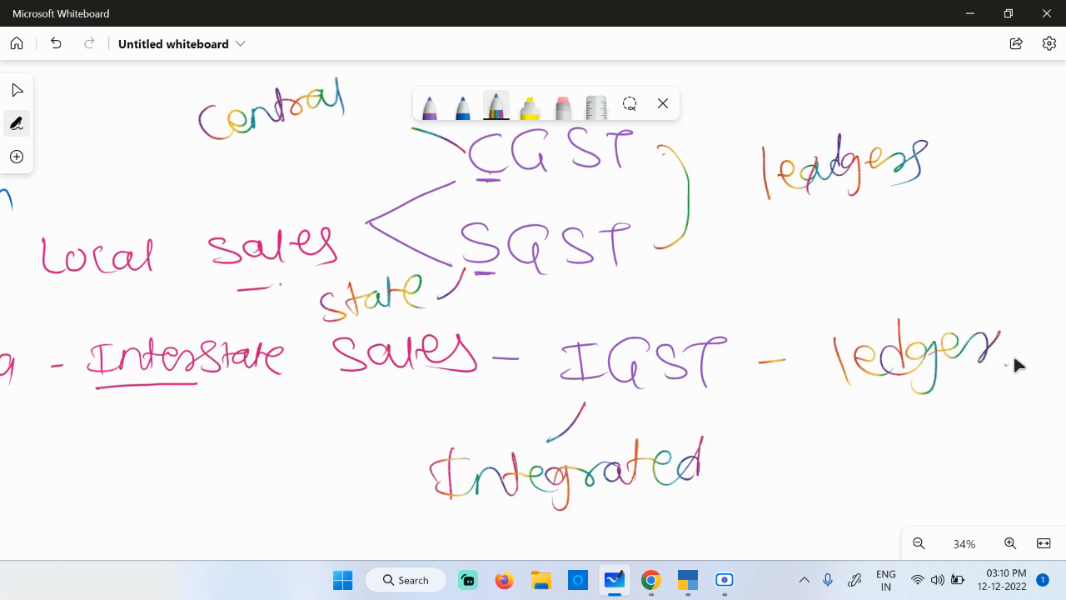
# - Switch to TallyPrime and make GeekLearning the active company
pyautogui.scroll(-3, 1013, 355)
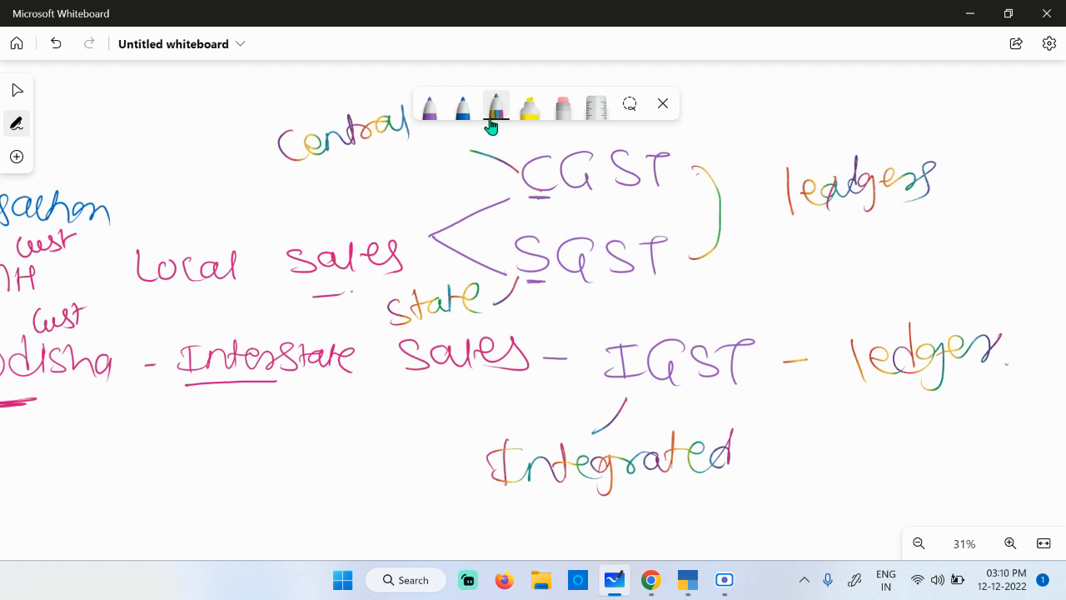
pyautogui.click(463, 107)
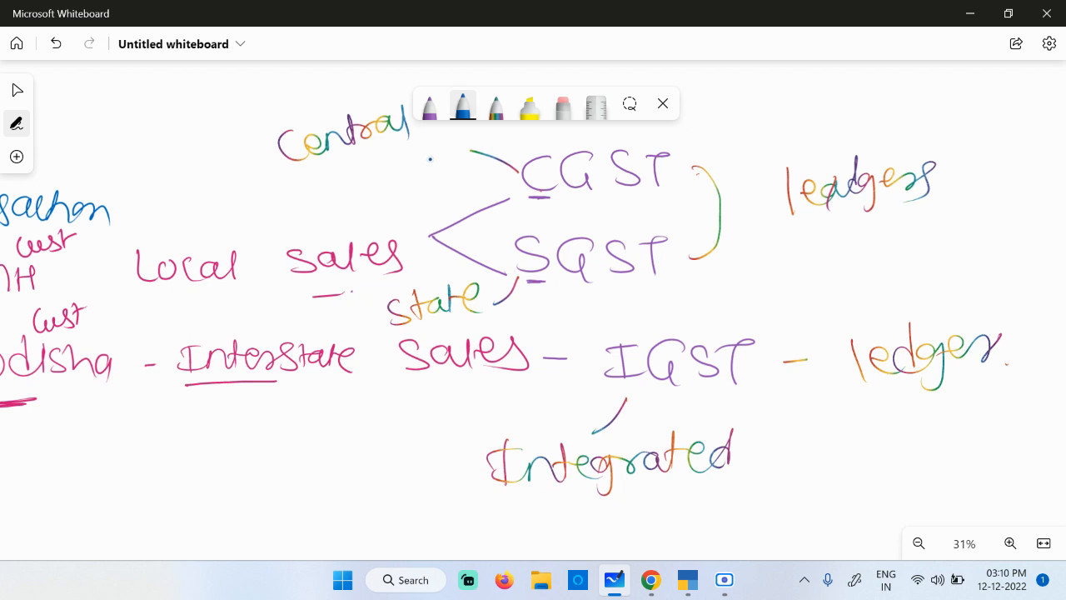
pyautogui.click(676, 585)
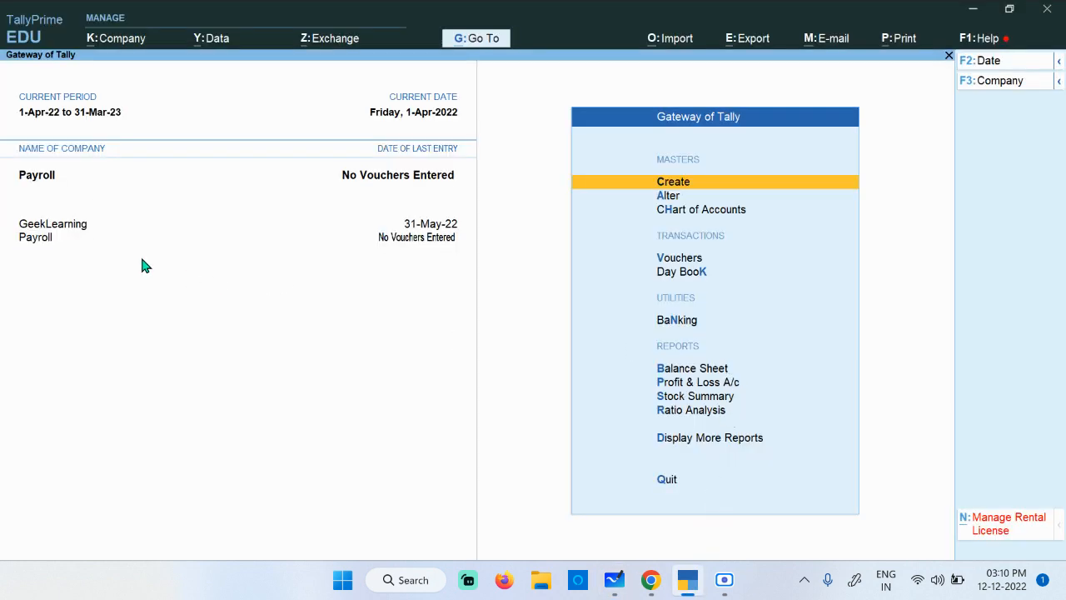
pyautogui.click(72, 226)
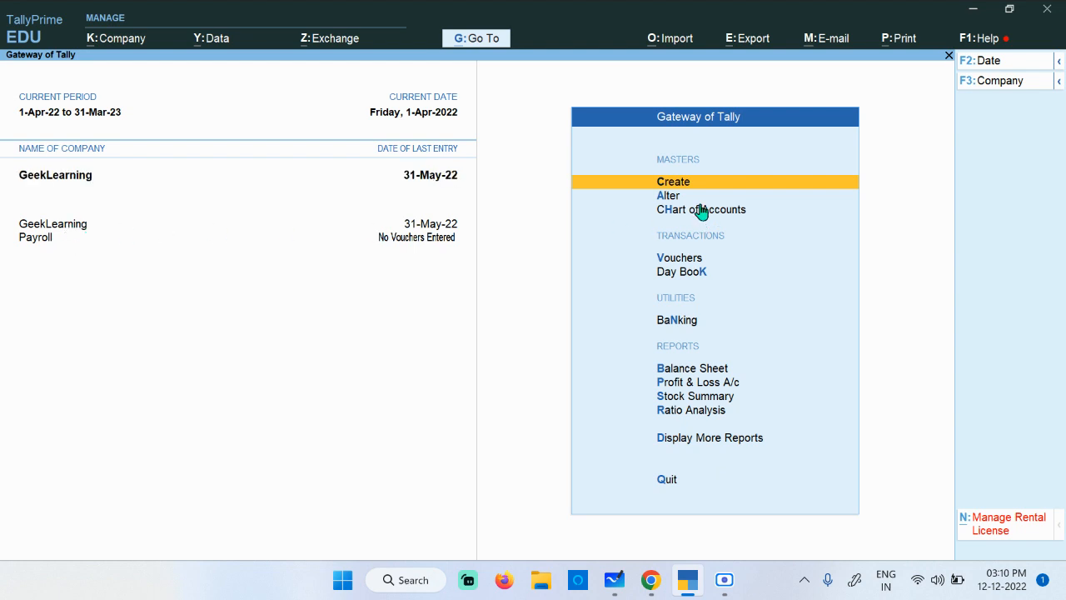
# - Open the list of ledgers from the Chart of Accounts
pyautogui.press('Down')
pyautogui.press('Up')
pyautogui.press('Down')
pyautogui.press('Down')
pyautogui.press('Return')
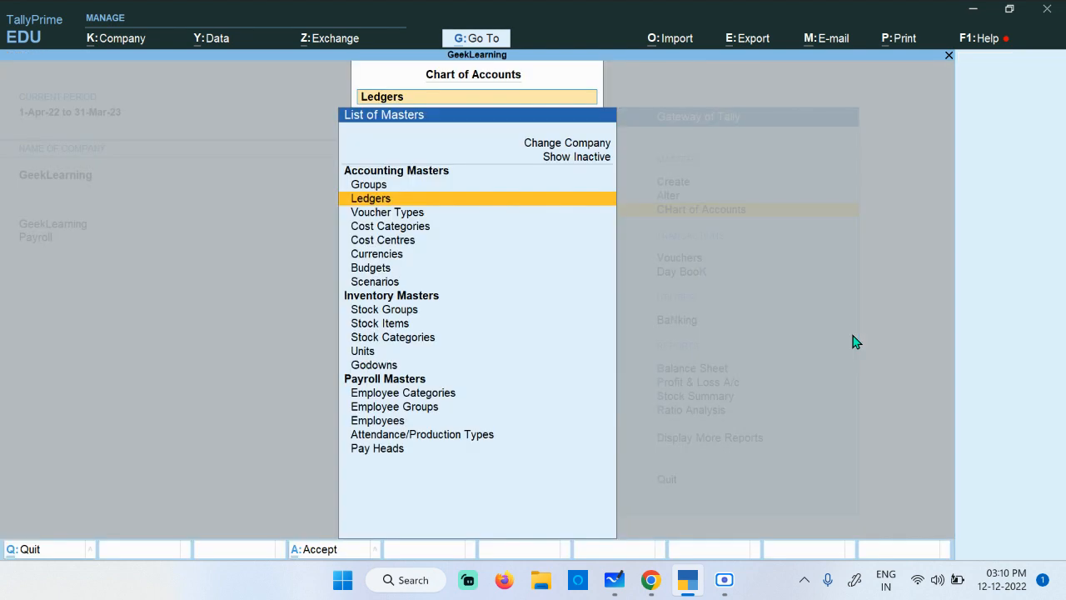
pyautogui.press('Return')
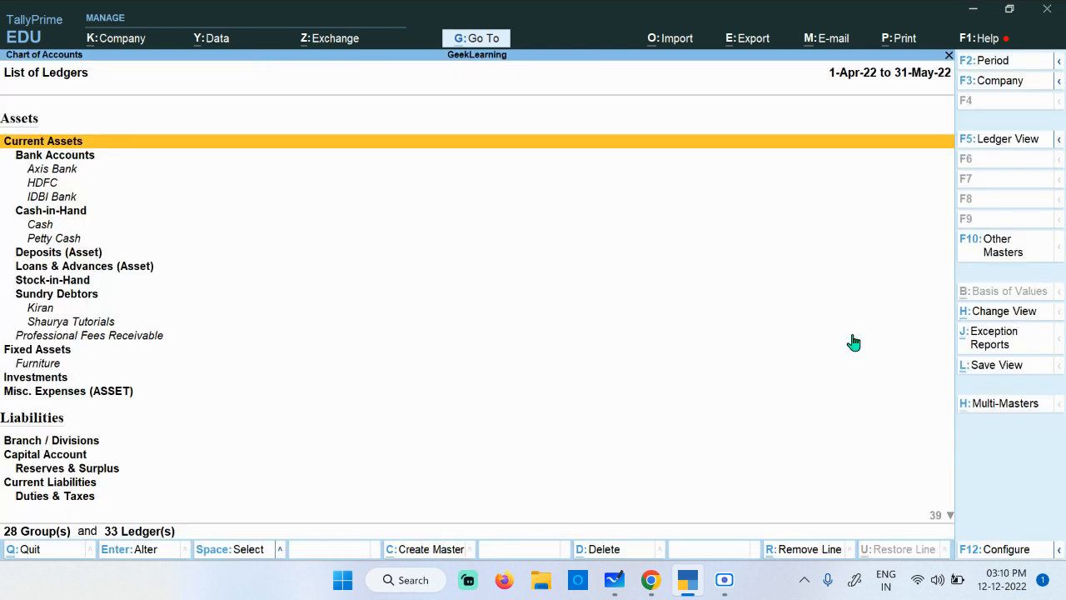
# - Look through the ledgers under assets, liabilities, expenses and income, and return to the Sundry Debtors area
pyautogui.press('Down')
pyautogui.press('Down')
pyautogui.press('Down')
pyautogui.press('Down')
pyautogui.press('Down')
pyautogui.press('Down')
pyautogui.press('Down')
pyautogui.press('Down')
pyautogui.press('Down')
pyautogui.press('Down')
pyautogui.press('Down')
pyautogui.press('Down')
pyautogui.press('Down')
pyautogui.press('Down')
pyautogui.press('Down')
pyautogui.press('Down')
pyautogui.press('Down')
pyautogui.press('Down')
pyautogui.press('Down')
pyautogui.press('Down')
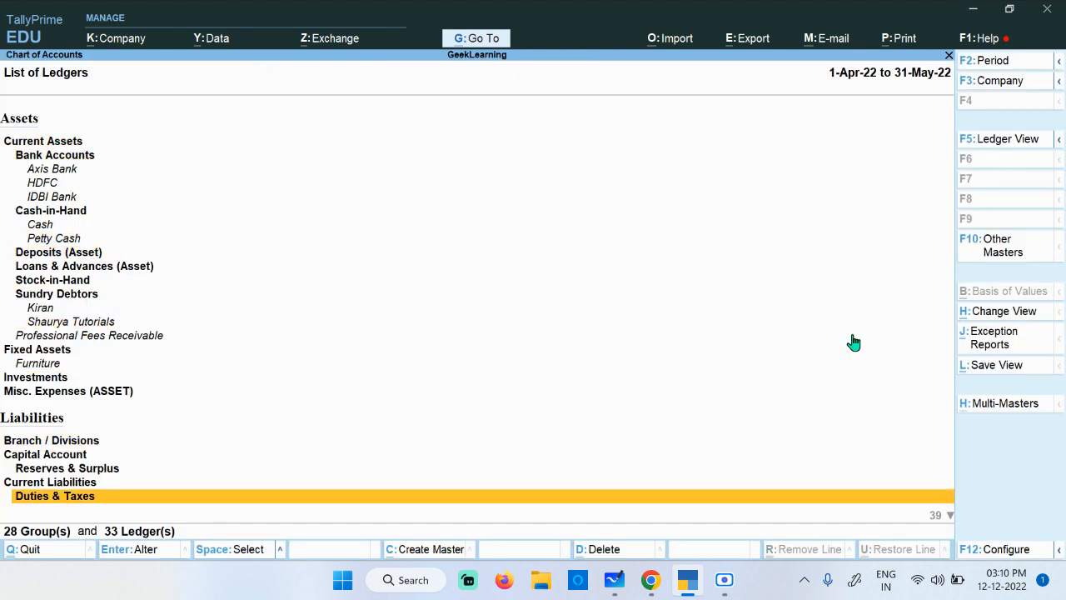
pyautogui.press('Up')
pyautogui.press('Down')
pyautogui.press('Down')
pyautogui.press('Down')
pyautogui.press('Down')
pyautogui.press('Down')
pyautogui.press('Down')
pyautogui.press('Down')
pyautogui.press('Down')
pyautogui.press('Down')
pyautogui.press('Down')
pyautogui.press('Down')
pyautogui.press('Down')
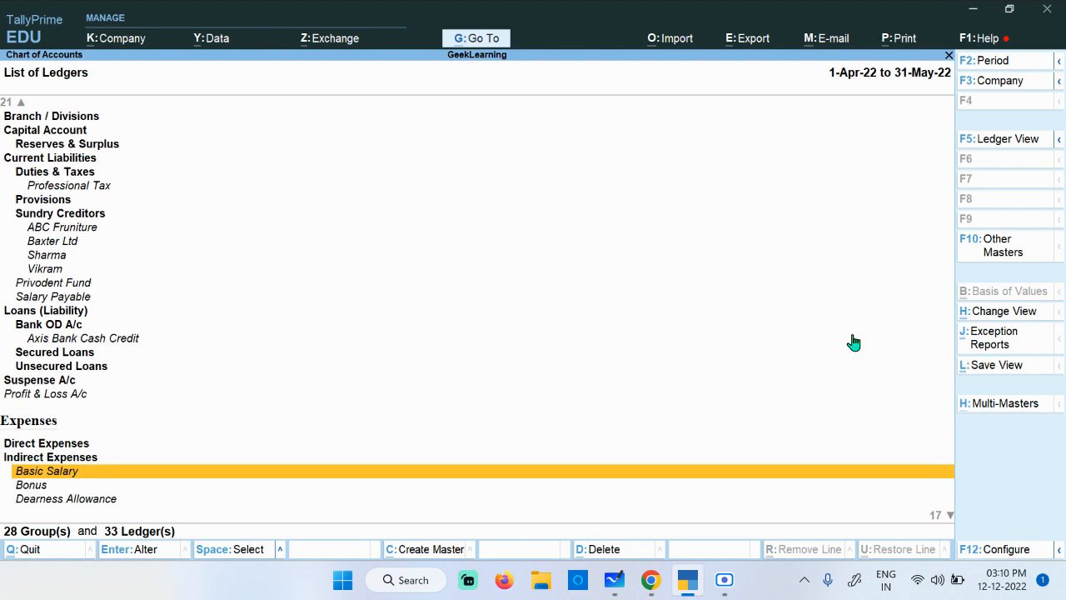
pyautogui.press('Down')
pyautogui.press('Down')
pyautogui.press('Down')
pyautogui.press('Down')
pyautogui.press('Down')
pyautogui.press('Down')
pyautogui.press('Down')
pyautogui.press('Down')
pyautogui.press('Down')
pyautogui.press('Down')
pyautogui.press('Down')
pyautogui.press('Down')
pyautogui.press('Up')
pyautogui.press('Up')
pyautogui.press('Up')
pyautogui.press('Up')
pyautogui.press('Up')
pyautogui.press('Up')
pyautogui.press('Up')
pyautogui.press('Up')
pyautogui.press('Up')
pyautogui.press('Up')
pyautogui.press('Up')
pyautogui.press('Up')
pyautogui.press('Up')
pyautogui.press('Up')
pyautogui.press('Up')
pyautogui.press('Up')
pyautogui.press('Up')
pyautogui.press('Up')
pyautogui.press('Up')
pyautogui.press('Up')
pyautogui.press('Up')
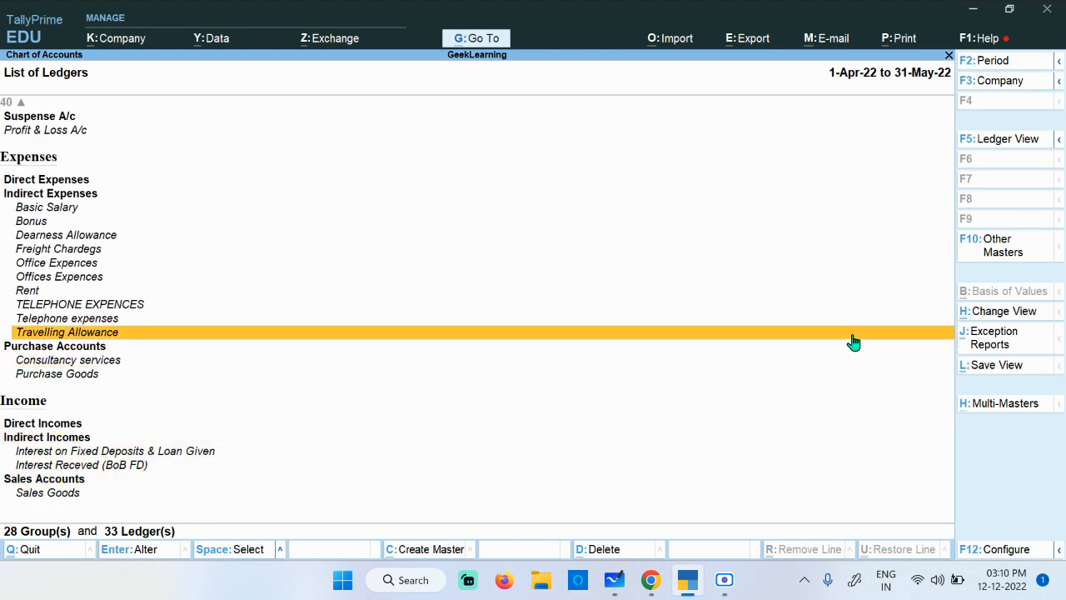
pyautogui.press('Up')
pyautogui.press('Up')
pyautogui.press('Up')
pyautogui.press('Up')
pyautogui.press('Up')
pyautogui.press('Up')
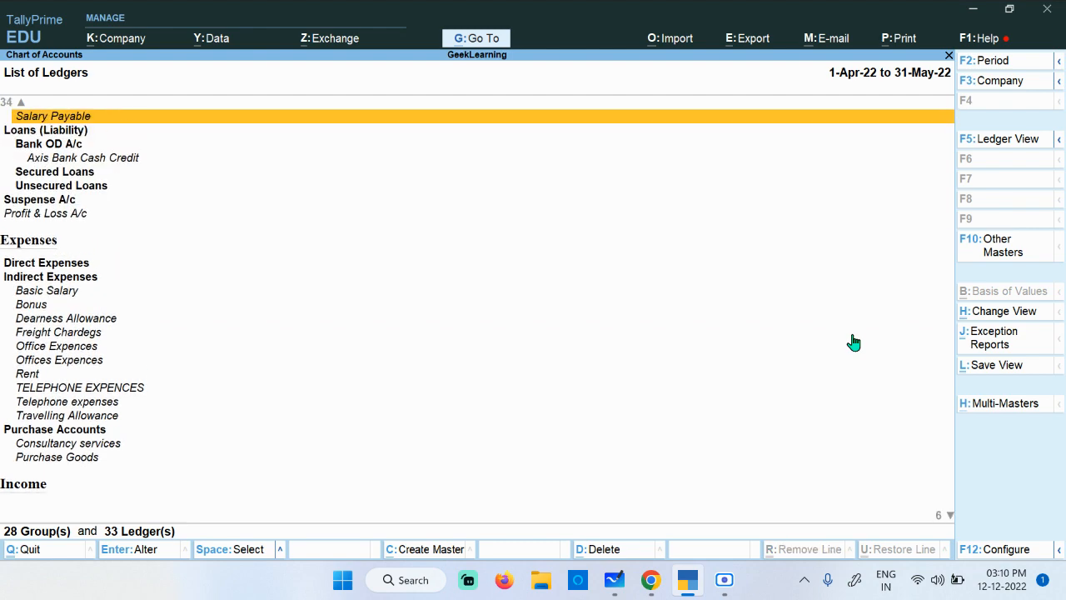
pyautogui.press('Up')
pyautogui.press('Up')
pyautogui.press('Up')
pyautogui.press('Up')
pyautogui.press('Up')
pyautogui.press('Up')
pyautogui.press('Up')
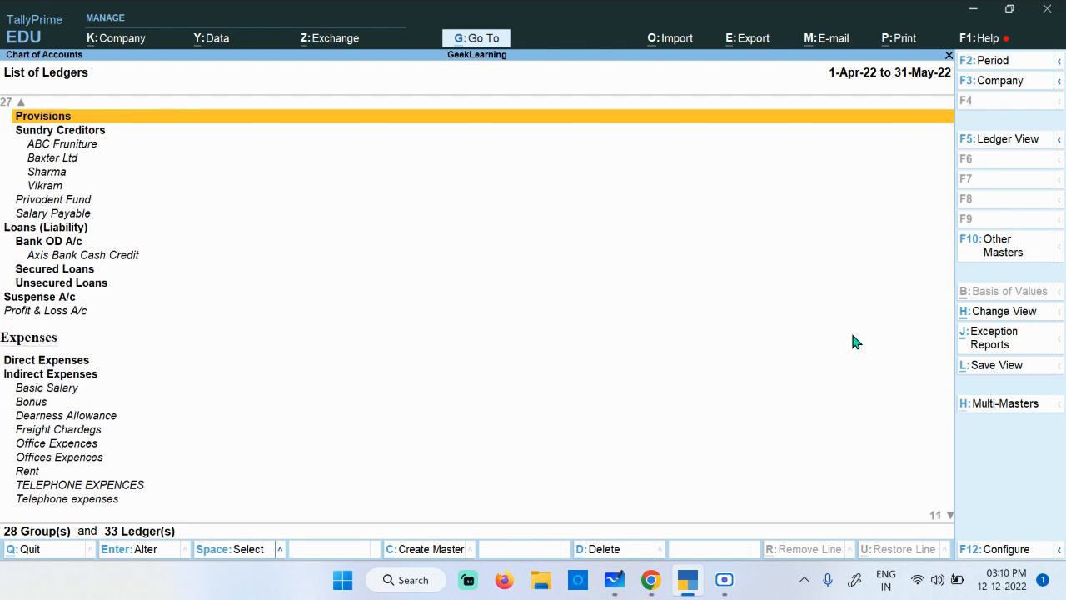
pyautogui.press('Up')
pyautogui.press('Up')
pyautogui.press('Up')
pyautogui.press('Up')
pyautogui.press('Up')
pyautogui.press('Up')
pyautogui.press('Up')
pyautogui.press('Up')
pyautogui.press('Up')
pyautogui.press('Up')
pyautogui.press('Up')
pyautogui.press('Up')
pyautogui.press('Up')
pyautogui.press('Up')
pyautogui.press('Up')
pyautogui.press('Up')
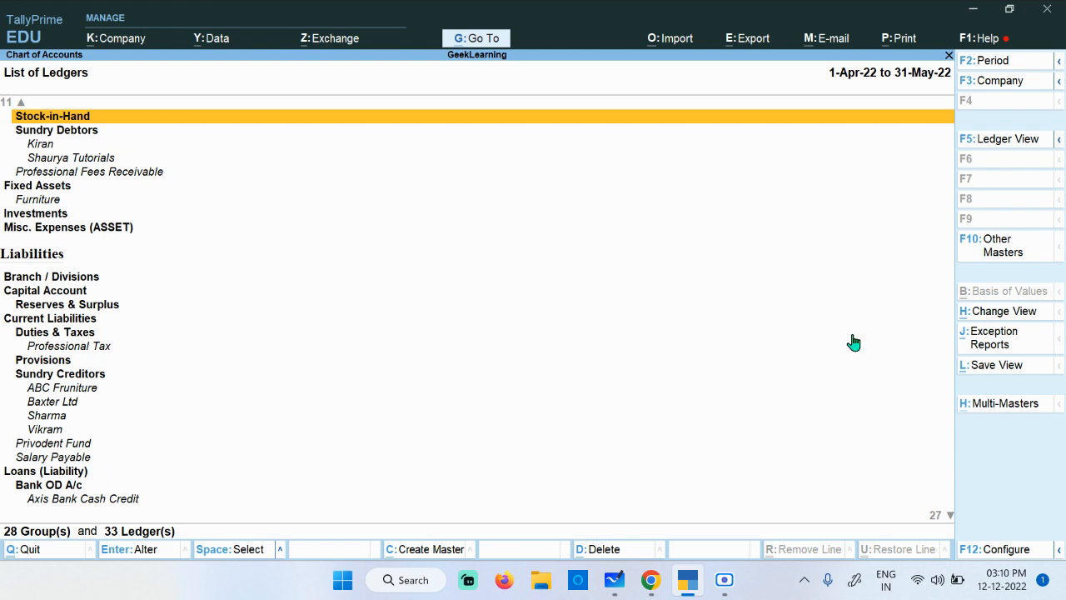
# - Open the Shaurya Tutorials ledger under Sundry Debtors for alteration
pyautogui.press('Down')
pyautogui.press('Down')
pyautogui.press('Up')
pyautogui.press('Down')
pyautogui.press('Down')
pyautogui.press('Down')
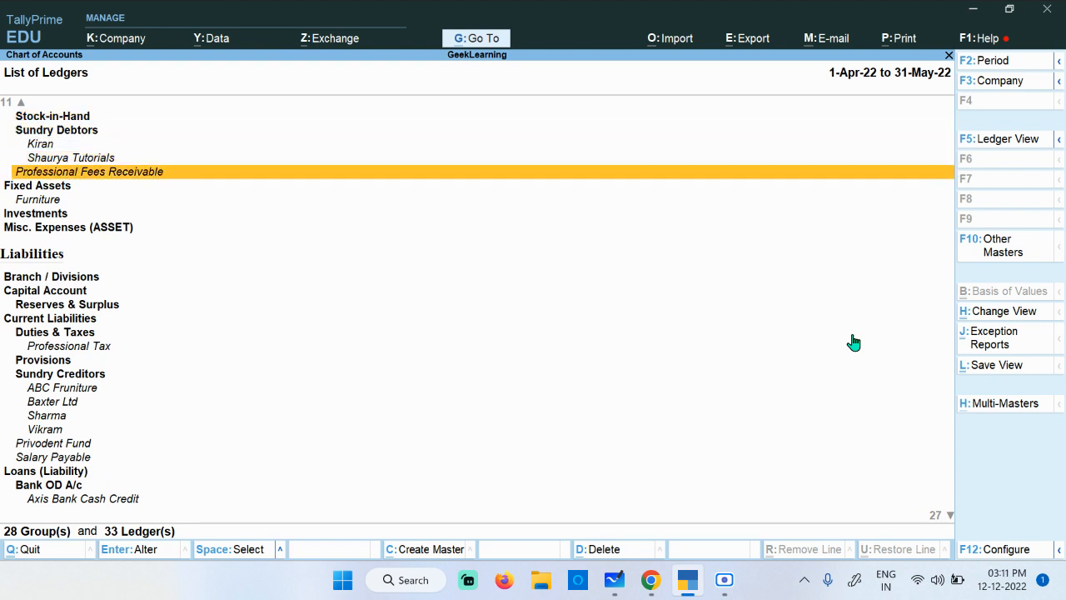
pyautogui.press('Up')
pyautogui.press('Up')
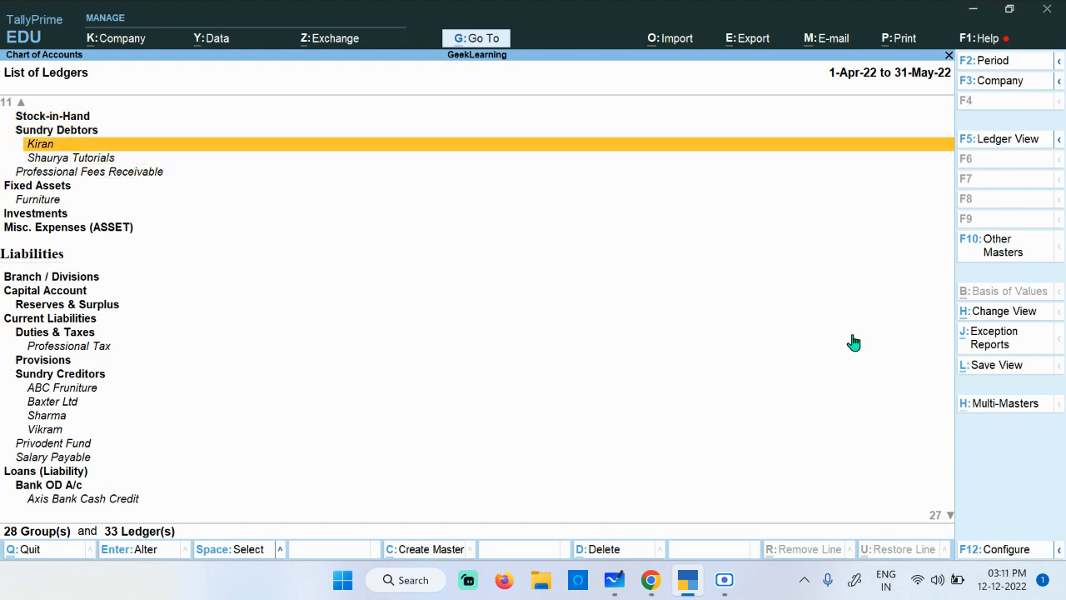
pyautogui.press('Down')
pyautogui.press('Return')
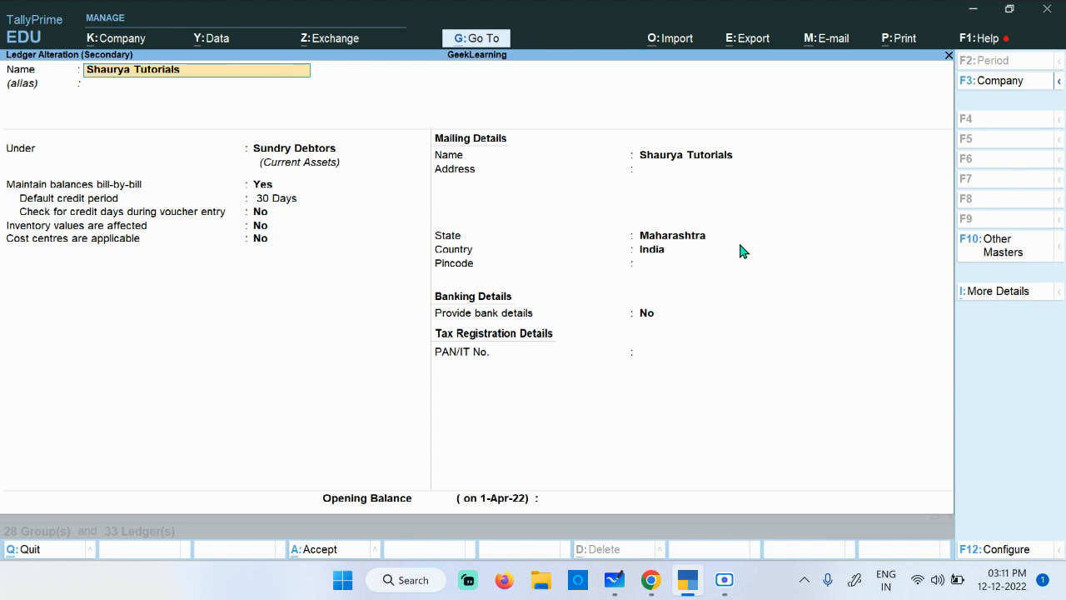
# - Change the state in the Shaurya Tutorials ledger's mailing details to Odisha
pyautogui.press('Return')
pyautogui.press('Return')
pyautogui.press('Return')
pyautogui.press('Return')
pyautogui.press('Return')
pyautogui.press('Return')
pyautogui.press('Return')
pyautogui.press('Return')
pyautogui.press('Return')
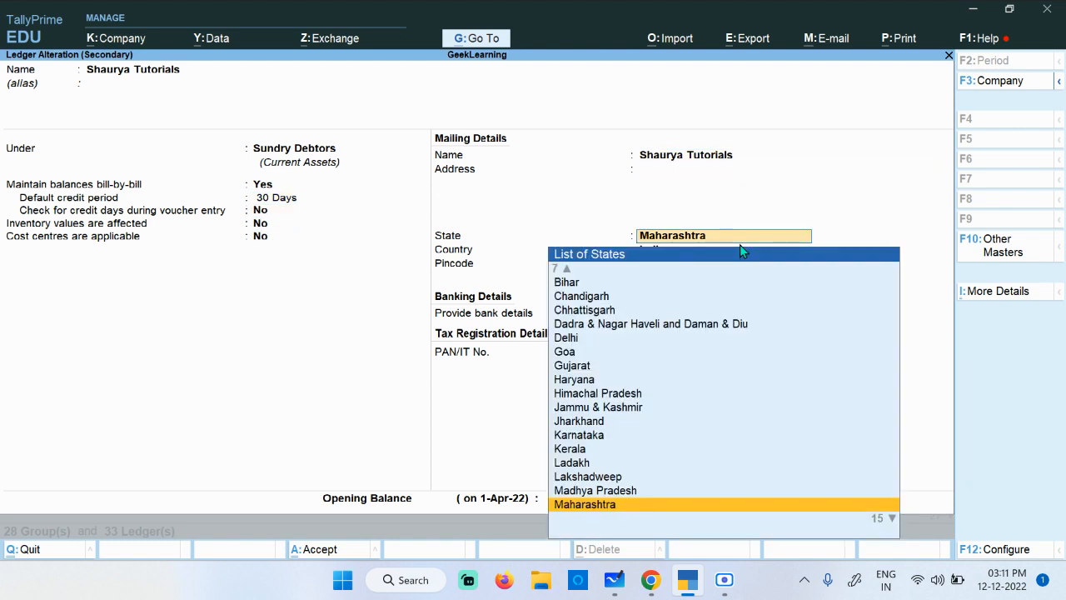
pyautogui.write('O')
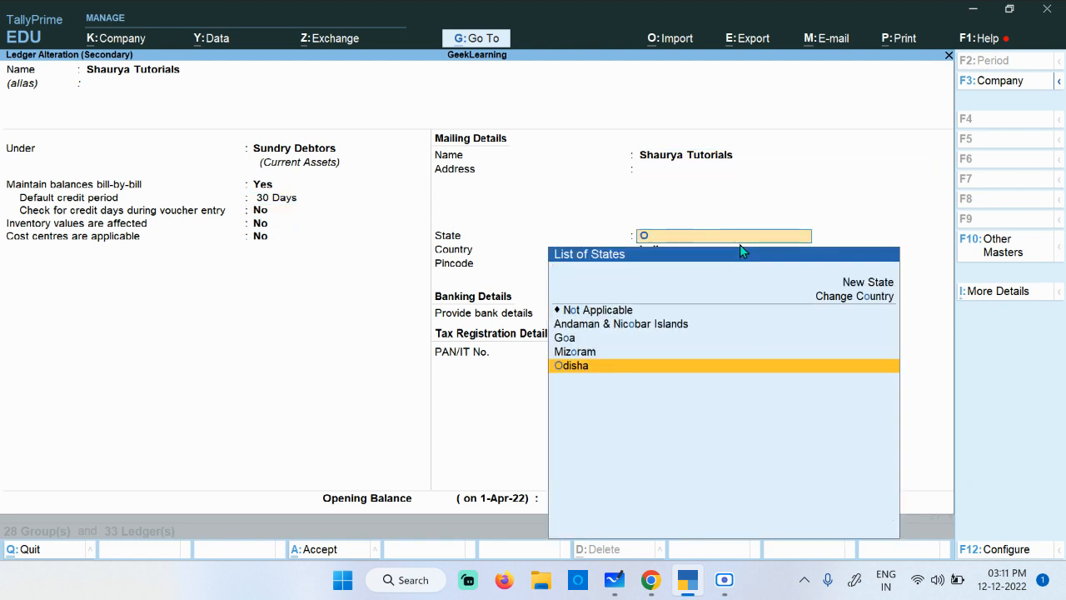
pyautogui.press('Return')
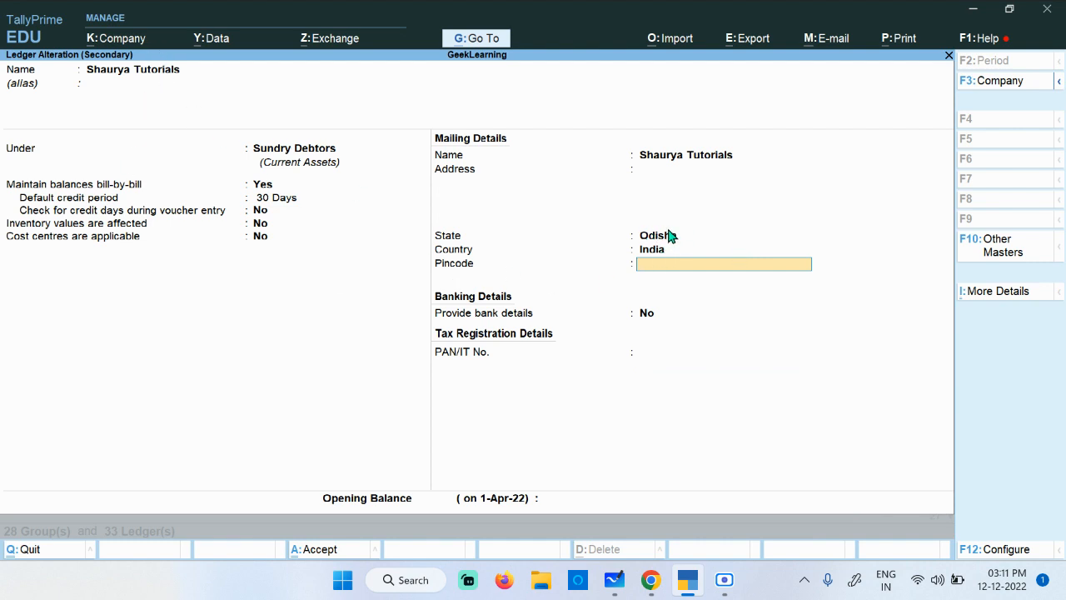
# - Switch to Microsoft Whiteboard and write the underlined blue heading "GST NO" in the empty area below the Integrated note
pyautogui.click(616, 581)
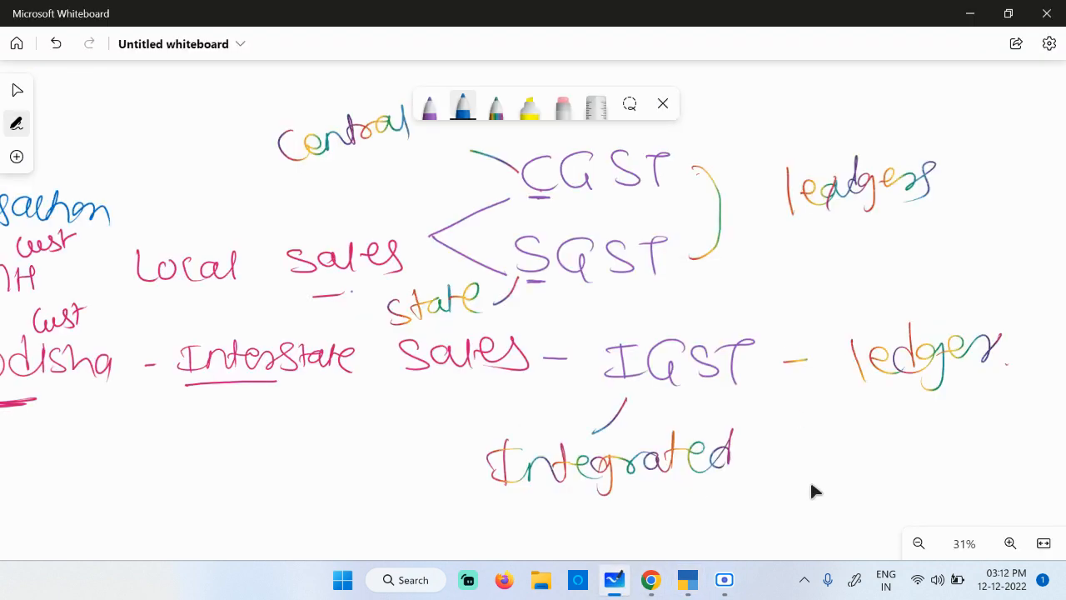
pyautogui.scroll(-2, 818, 455)
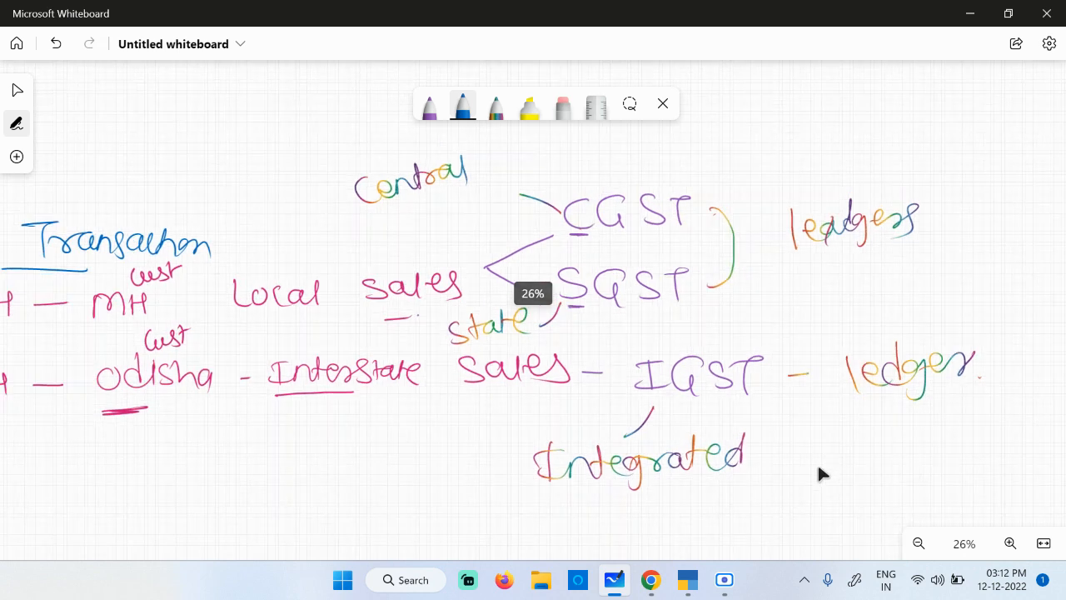
pyautogui.scroll(-1, 823, 476)
pyautogui.scroll(-3, 857, 180)
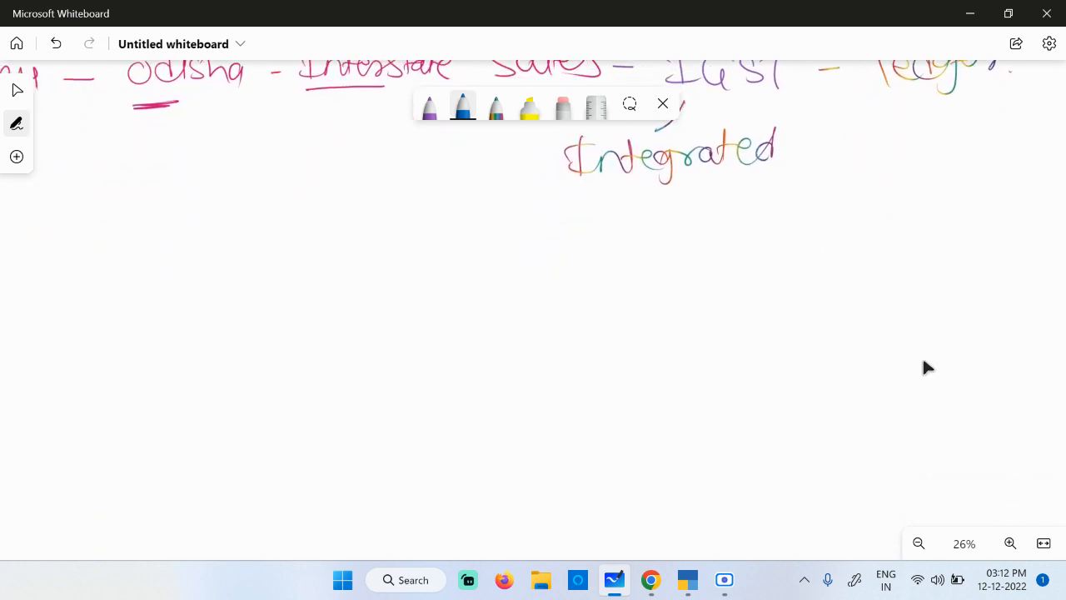
pyautogui.scroll(2, 923, 366)
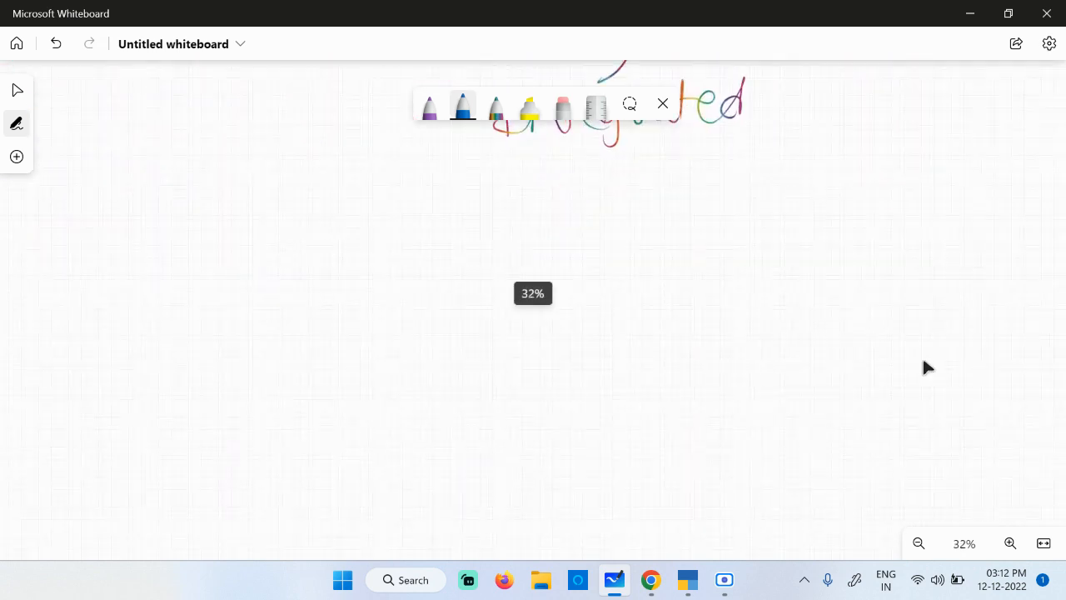
pyautogui.click(462, 110)
pyautogui.moveTo(271, 172)
pyautogui.mouseDown()
pyautogui.moveTo(223, 234)
pyautogui.moveTo(259, 258)
pyautogui.mouseUp()
pyautogui.moveTo(321, 190)
pyautogui.mouseDown()
pyautogui.moveTo(291, 202)
pyautogui.moveTo(291, 241)
pyautogui.mouseUp()
pyautogui.moveTo(354, 192); pyautogui.dragTo(401, 181)
pyautogui.moveTo(371, 187); pyautogui.dragTo(368, 248)
pyautogui.moveTo(484, 258)
pyautogui.mouseDown()
pyautogui.moveTo(562, 200)
pyautogui.moveTo(611, 208)
pyautogui.moveTo(588, 184)
pyautogui.mouseUp()
pyautogui.moveTo(210, 258); pyautogui.dragTo(422, 250)
pyautogui.moveTo(485, 265); pyautogui.dragTo(636, 263)
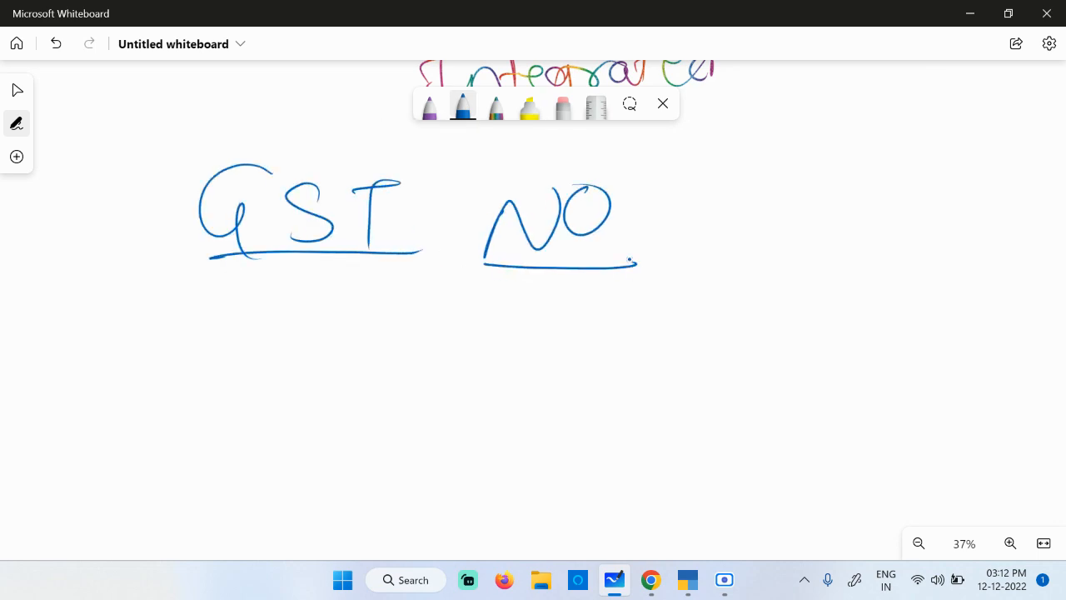
# - Add the list of sample GST numbers with their states below the heading and mark the first number's three parts in purple
pyautogui.scroll(-4, 835, 250)
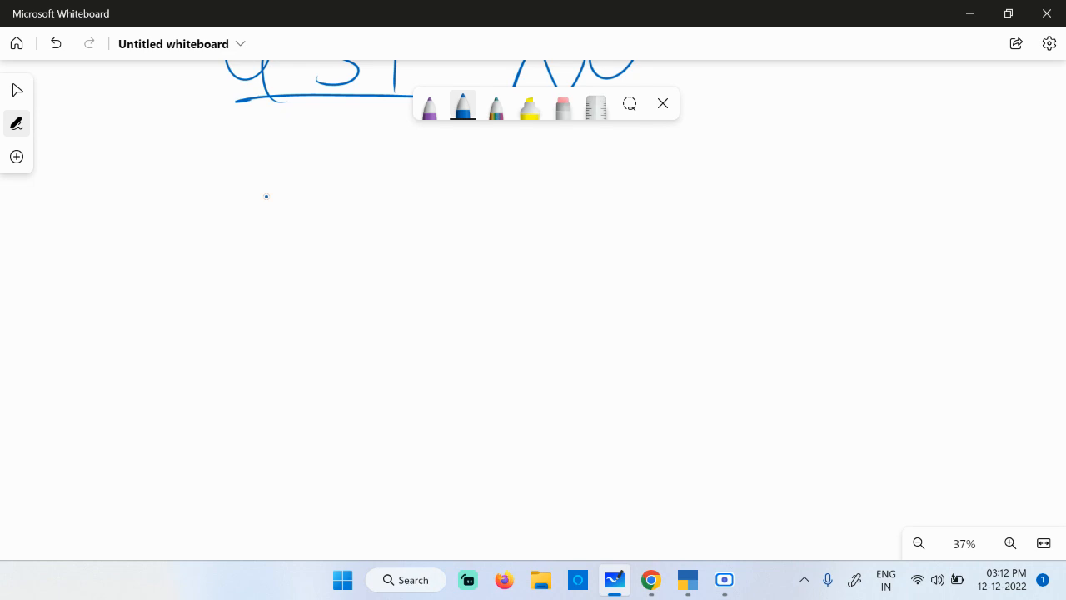
pyautogui.click(726, 583)
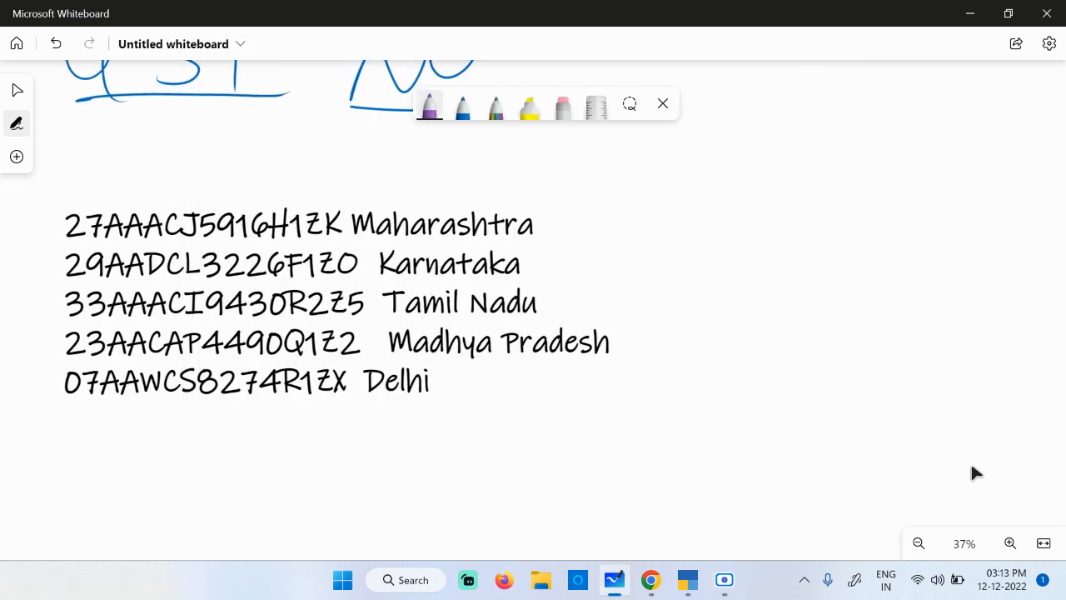
pyautogui.moveTo(64, 205)
pyautogui.mouseDown()
pyautogui.moveTo(290, 203)
pyautogui.moveTo(356, 190)
pyautogui.mouseUp()
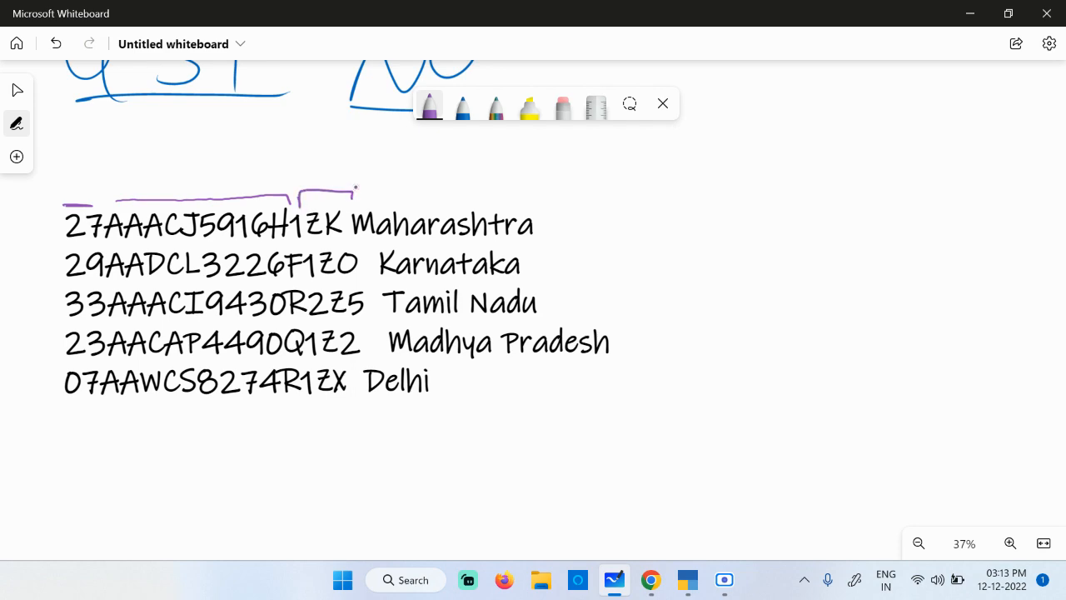
# - Mark the first two digits of the Maharashtra GST number in blue, label them "State code", and write "15 digit" above the list
pyautogui.keyDown('ctrl'); pyautogui.scroll(3, 10, 269); pyautogui.keyUp('ctrl')
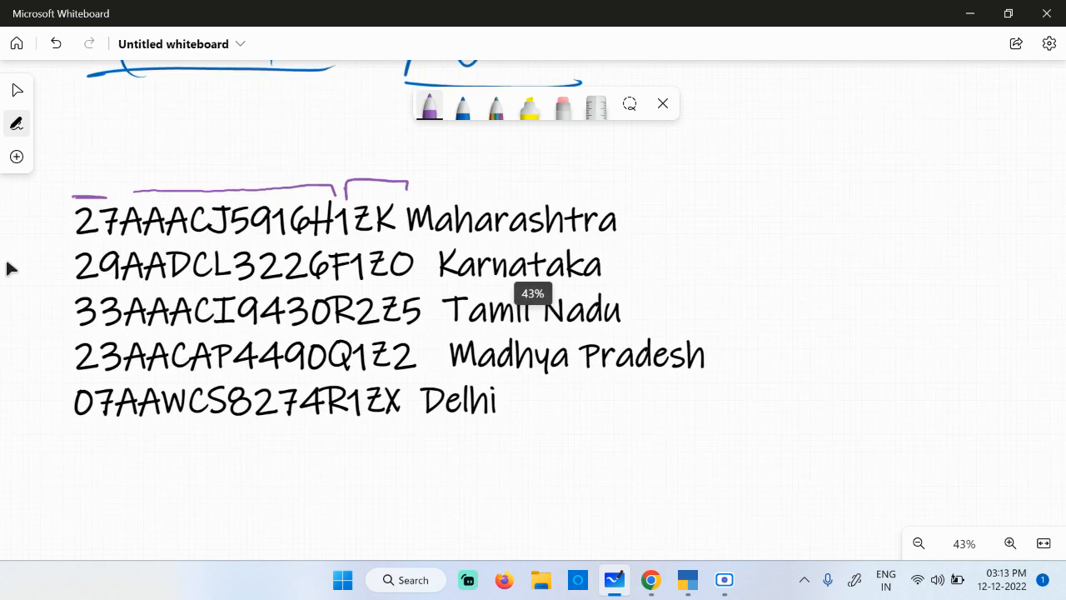
pyautogui.keyDown('ctrl'); pyautogui.scroll(1, 9, 269); pyautogui.keyUp('ctrl')
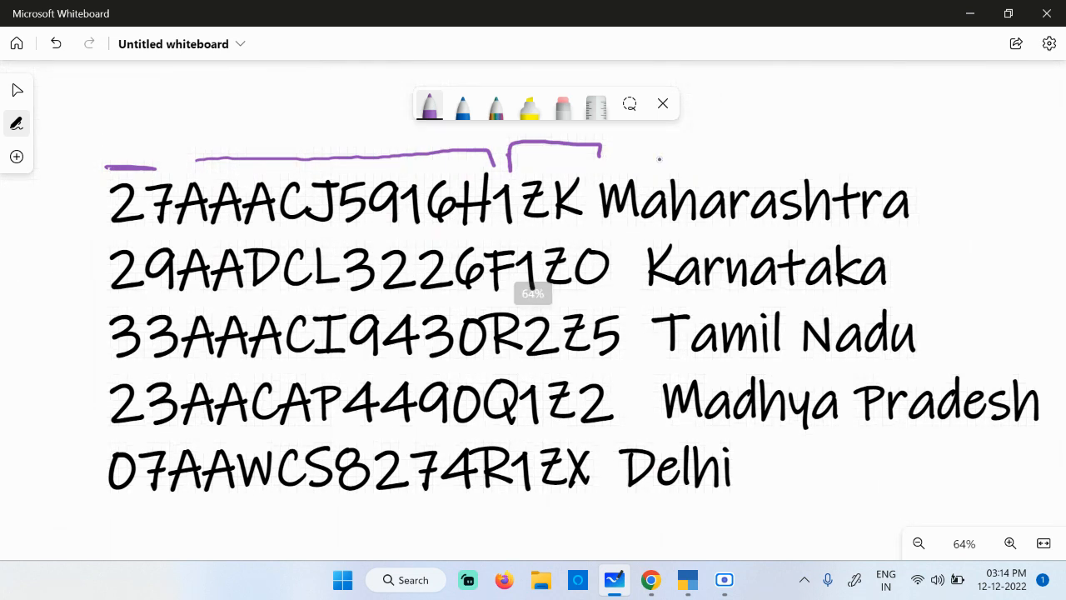
pyautogui.click(465, 106)
pyautogui.moveTo(102, 169); pyautogui.dragTo(167, 170)
pyautogui.moveTo(126, 108)
pyautogui.mouseDown()
pyautogui.moveTo(107, 118)
pyautogui.moveTo(125, 100)
pyautogui.moveTo(118, 115)
pyautogui.moveTo(168, 123)
pyautogui.moveTo(198, 99)
pyautogui.moveTo(200, 119)
pyautogui.mouseUp()
pyautogui.moveTo(831, 108); pyautogui.dragTo(819, 121)
pyautogui.moveTo(893, 83); pyautogui.dragTo(893, 122)
pyautogui.moveTo(890, 105)
pyautogui.mouseDown()
pyautogui.moveTo(945, 120)
pyautogui.moveTo(941, 135)
pyautogui.moveTo(994, 103)
pyautogui.mouseUp()
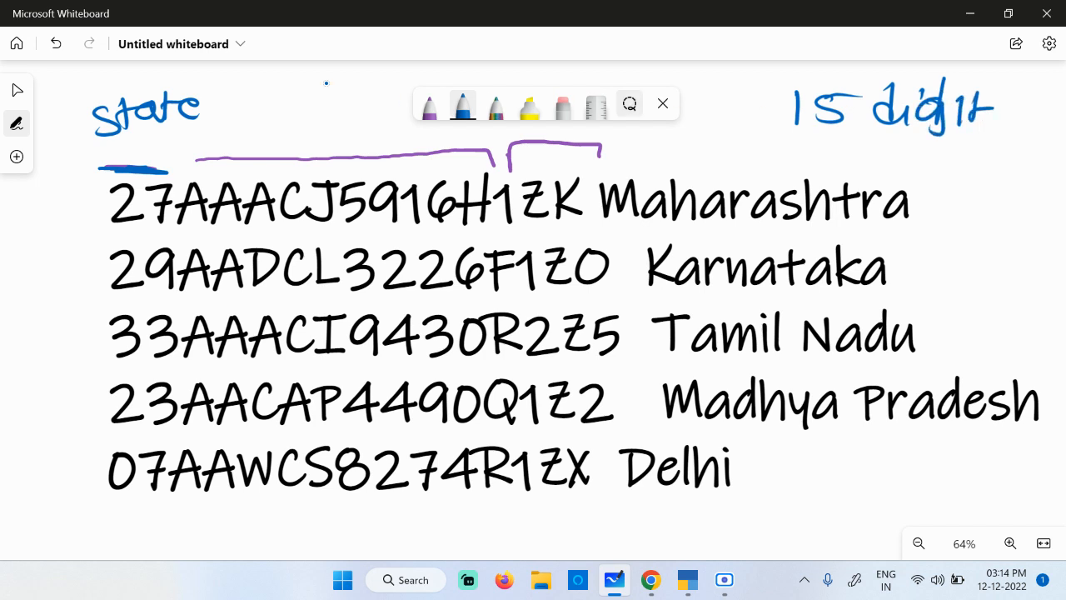
pyautogui.moveTo(87, 150)
pyautogui.mouseDown()
pyautogui.moveTo(84, 165)
pyautogui.moveTo(90, 154)
pyautogui.mouseUp()
pyautogui.moveTo(112, 148); pyautogui.dragTo(113, 160)
pyautogui.moveTo(122, 148)
pyautogui.mouseDown()
pyautogui.moveTo(138, 139)
pyautogui.moveTo(138, 151)
pyautogui.mouseUp()
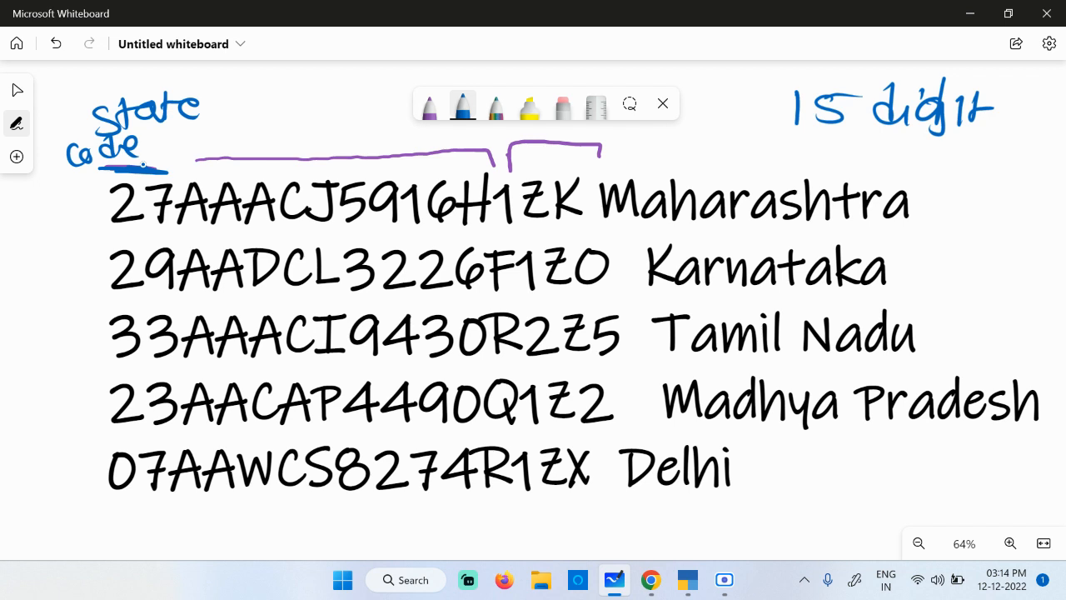
# - Mark the middle section of the Maharashtra GST number in blue as "PAN" and its last three characters as "special"
pyautogui.moveTo(668, 294); pyautogui.dragTo(679, 293)
pyautogui.moveTo(114, 229); pyautogui.dragTo(146, 228)
pyautogui.moveTo(200, 160); pyautogui.dragTo(481, 153)
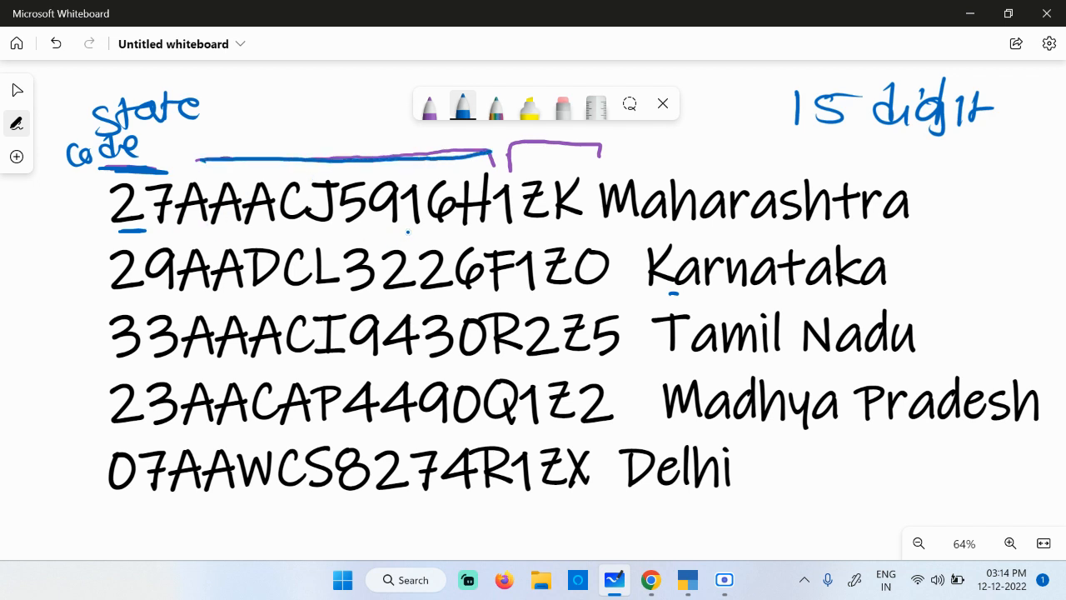
pyautogui.moveTo(269, 120); pyautogui.dragTo(272, 152)
pyautogui.moveTo(270, 122); pyautogui.dragTo(293, 144)
pyautogui.moveTo(298, 116)
pyautogui.mouseDown()
pyautogui.moveTo(310, 114)
pyautogui.moveTo(313, 141)
pyautogui.mouseUp()
pyautogui.moveTo(297, 131); pyautogui.dragTo(316, 128)
pyautogui.moveTo(324, 113)
pyautogui.mouseDown()
pyautogui.moveTo(325, 123)
pyautogui.moveTo(350, 104)
pyautogui.mouseUp()
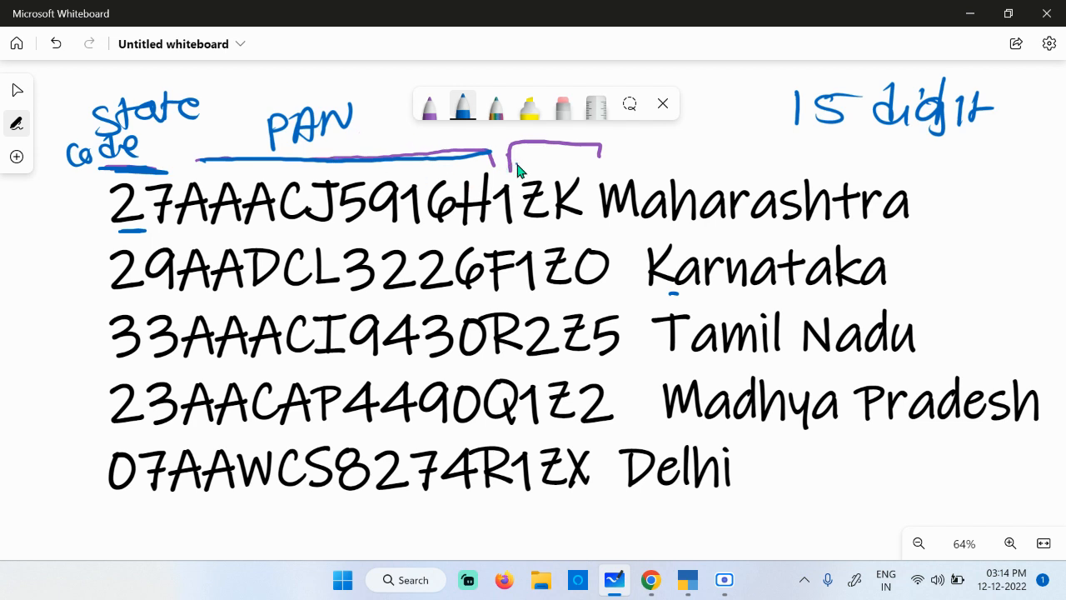
pyautogui.moveTo(517, 166)
pyautogui.mouseDown()
pyautogui.moveTo(583, 148)
pyautogui.moveTo(603, 167)
pyautogui.moveTo(651, 160)
pyautogui.moveTo(741, 125)
pyautogui.mouseUp()
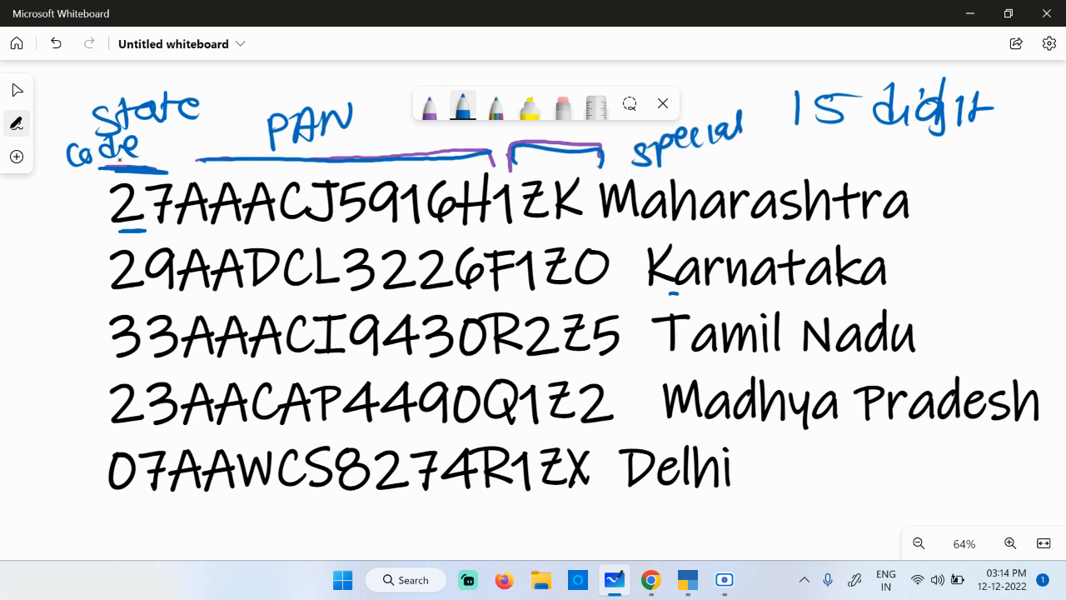
# - Underline the state code and PAN sections of the Delhi GST number and write 2 and 10 beneath them
pyautogui.moveTo(103, 502); pyautogui.dragTo(156, 503)
pyautogui.moveTo(110, 530)
pyautogui.mouseDown()
pyautogui.moveTo(114, 543)
pyautogui.moveTo(153, 546)
pyautogui.mouseUp()
pyautogui.moveTo(205, 502); pyautogui.dragTo(488, 500)
pyautogui.moveTo(334, 520); pyautogui.dragTo(336, 545)
pyautogui.moveTo(360, 520)
pyautogui.mouseDown()
pyautogui.moveTo(353, 537)
pyautogui.moveTo(359, 521)
pyautogui.mouseUp()
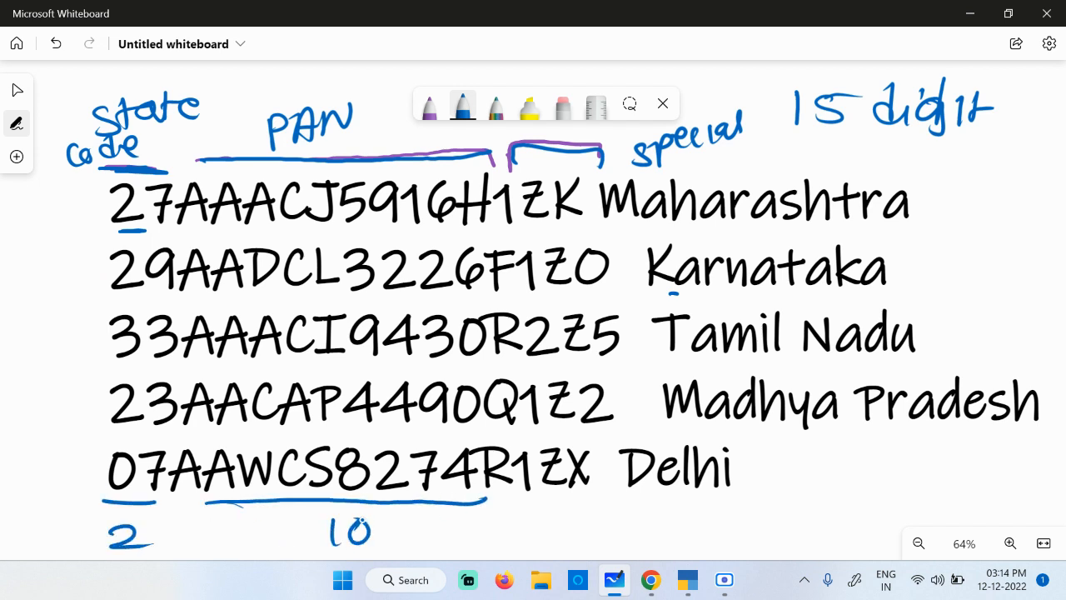
# - Underline the last three characters of the Delhi GST number, write 3 beneath them, and complete the sum with "= 15" digits
pyautogui.moveTo(705, 492); pyautogui.dragTo(705, 412)
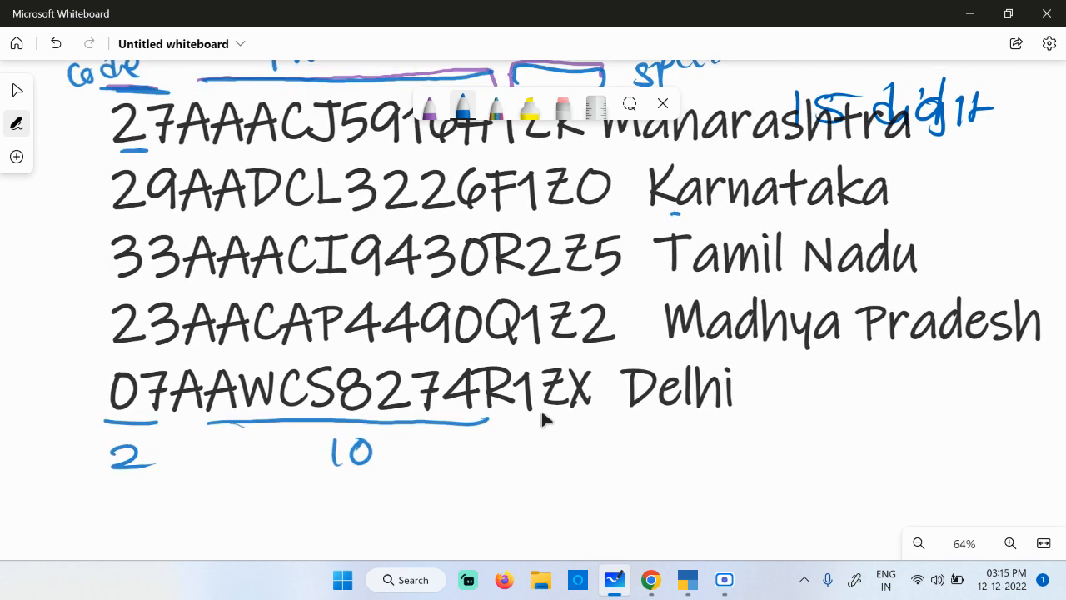
pyautogui.click(463, 106)
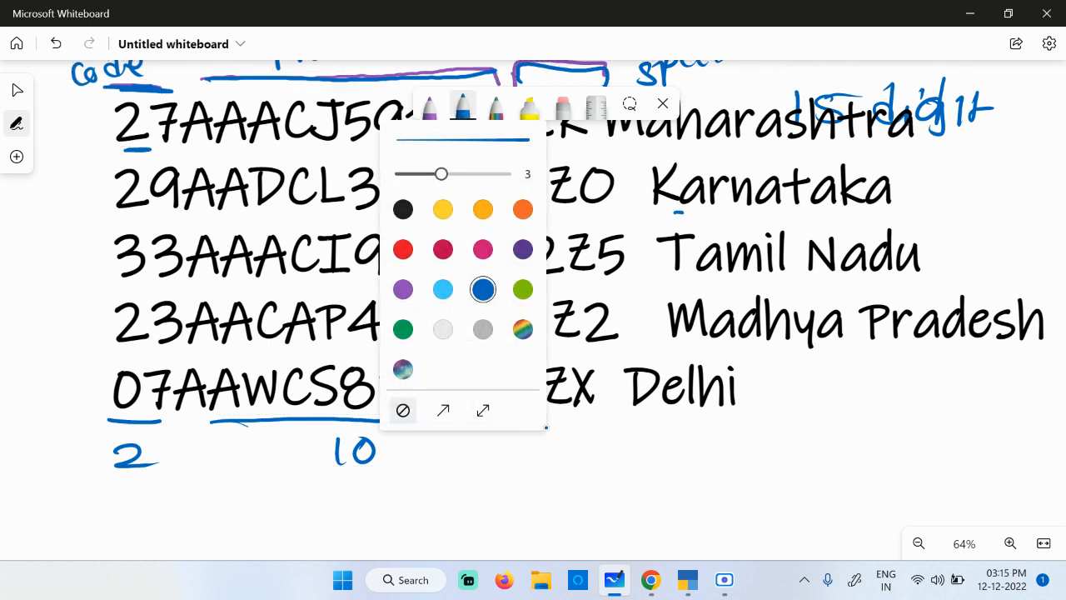
pyautogui.click(549, 428)
pyautogui.moveTo(533, 426)
pyautogui.mouseDown()
pyautogui.moveTo(596, 425)
pyautogui.moveTo(551, 468)
pyautogui.mouseUp()
pyautogui.moveTo(670, 445); pyautogui.dragTo(708, 446)
pyautogui.moveTo(673, 466); pyautogui.dragTo(711, 466)
pyautogui.moveTo(783, 437)
pyautogui.mouseDown()
pyautogui.moveTo(788, 475)
pyautogui.moveTo(806, 474)
pyautogui.moveTo(846, 443)
pyautogui.mouseUp()
pyautogui.moveTo(911, 417); pyautogui.dragTo(929, 476)
pyautogui.moveTo(944, 443); pyautogui.dragTo(946, 454)
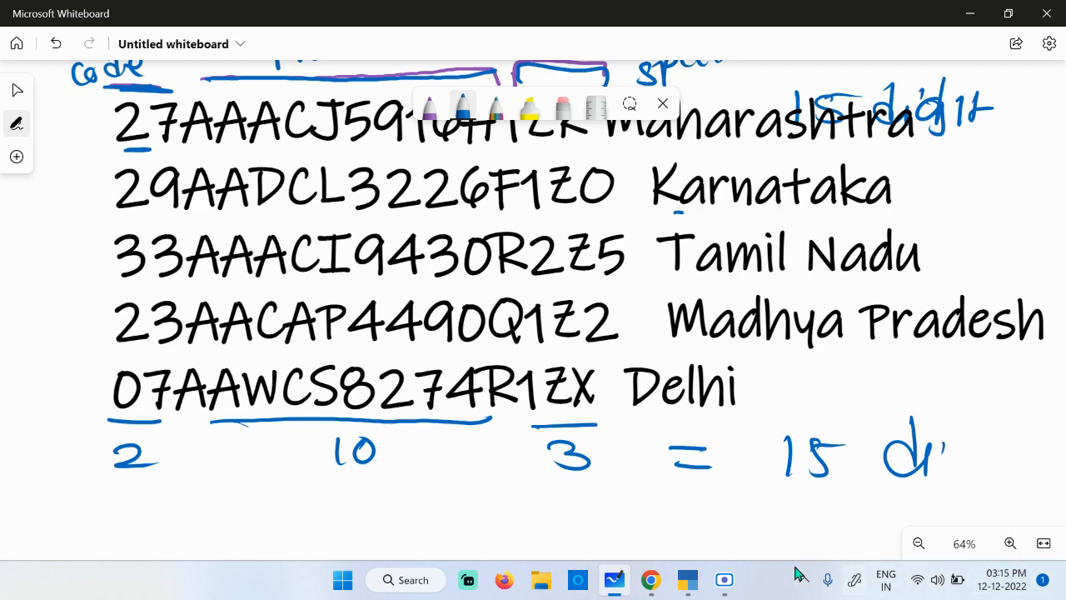
# - Check the "GST Numbers to Use" document, switch to TallyPrime, and leave the open ledger unsaved to reach the Gateway of Tally
pyautogui.click(686, 582)
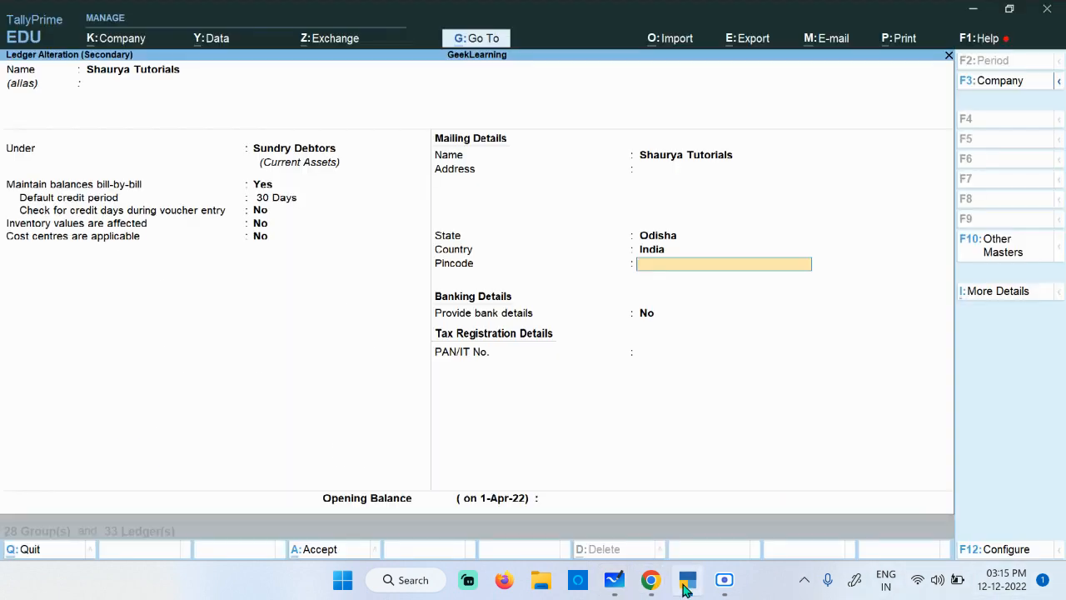
pyautogui.click(724, 580)
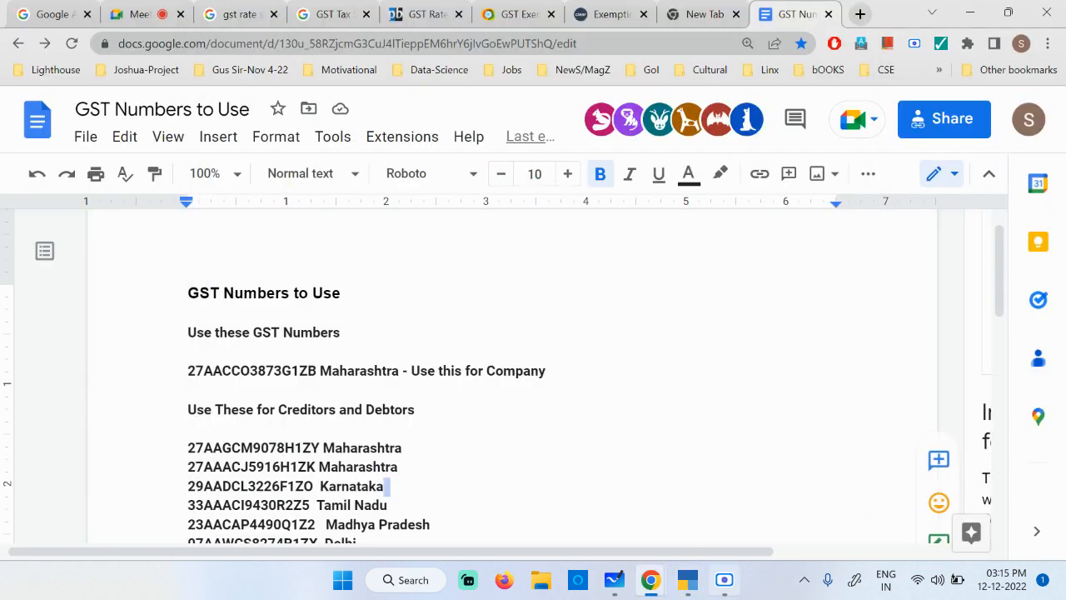
pyautogui.click(686, 581)
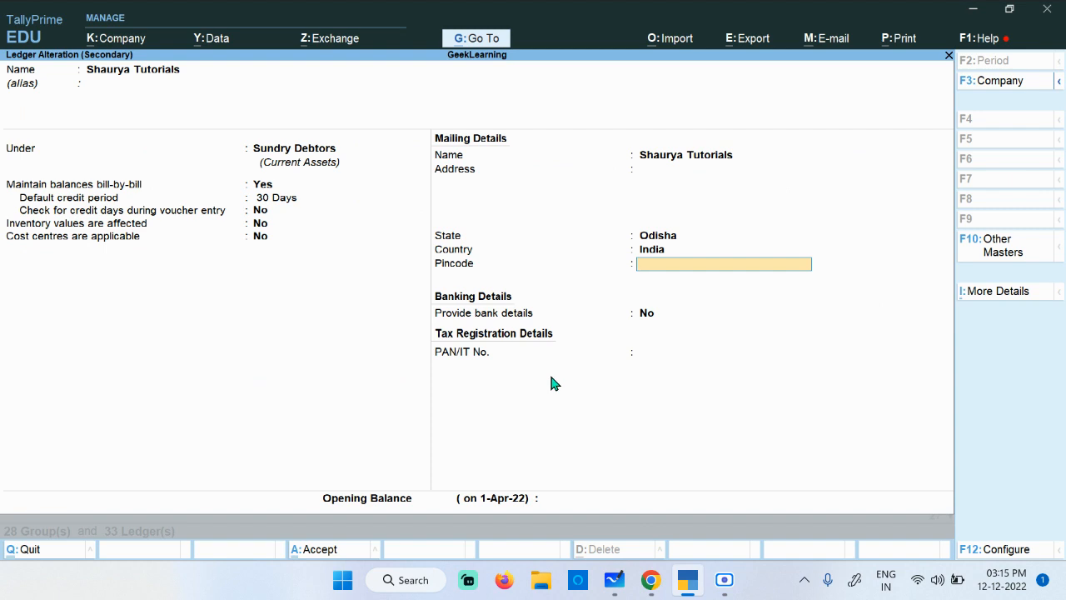
pyautogui.press('Escape')
pyautogui.press('Escape')
pyautogui.press('Escape')
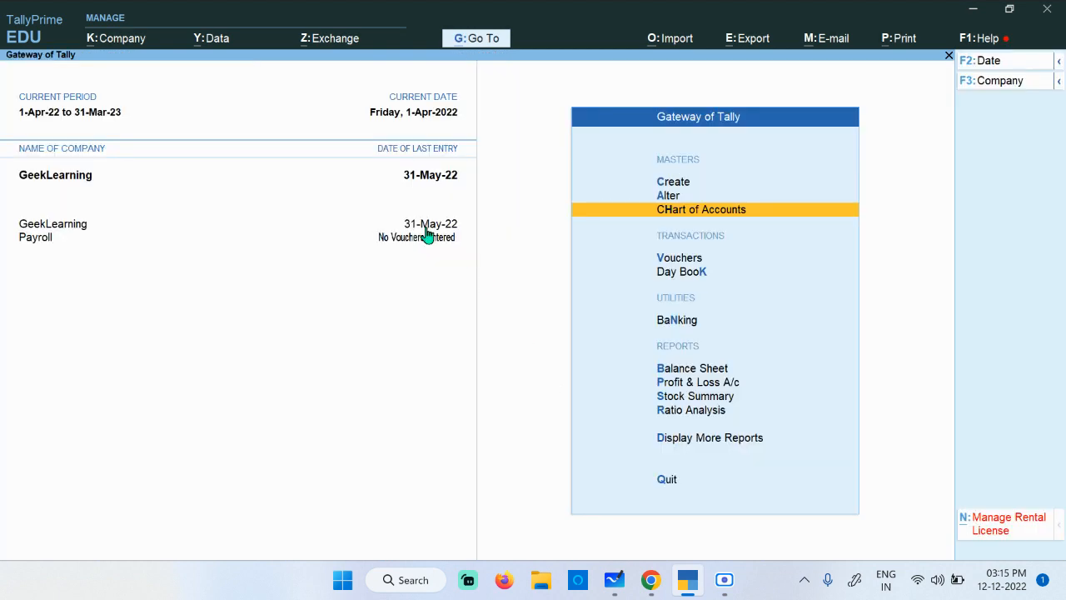
# - Start creating a company named ABC Phone Ltd, keeping the same mailing name and a blank address
pyautogui.click(138, 38)
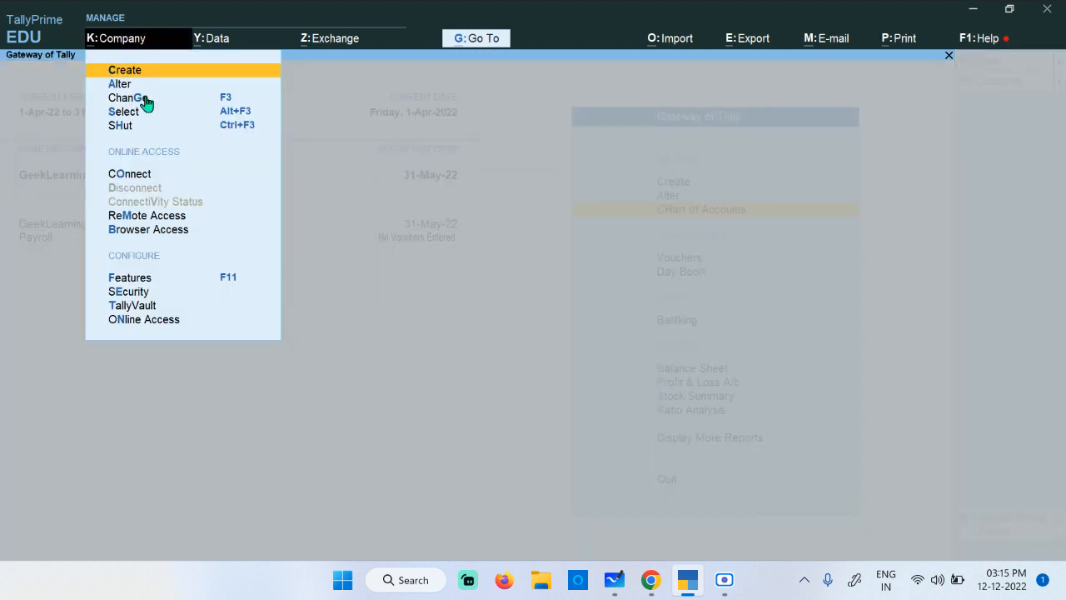
pyautogui.click(133, 72)
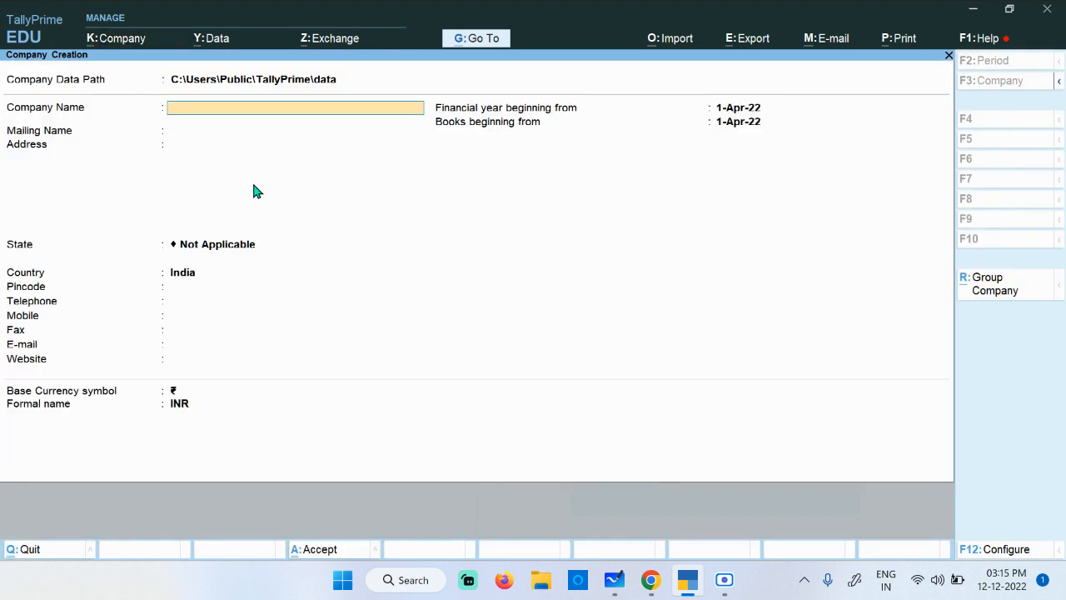
pyautogui.write('ABC Phone Ltd')
pyautogui.press('Return')
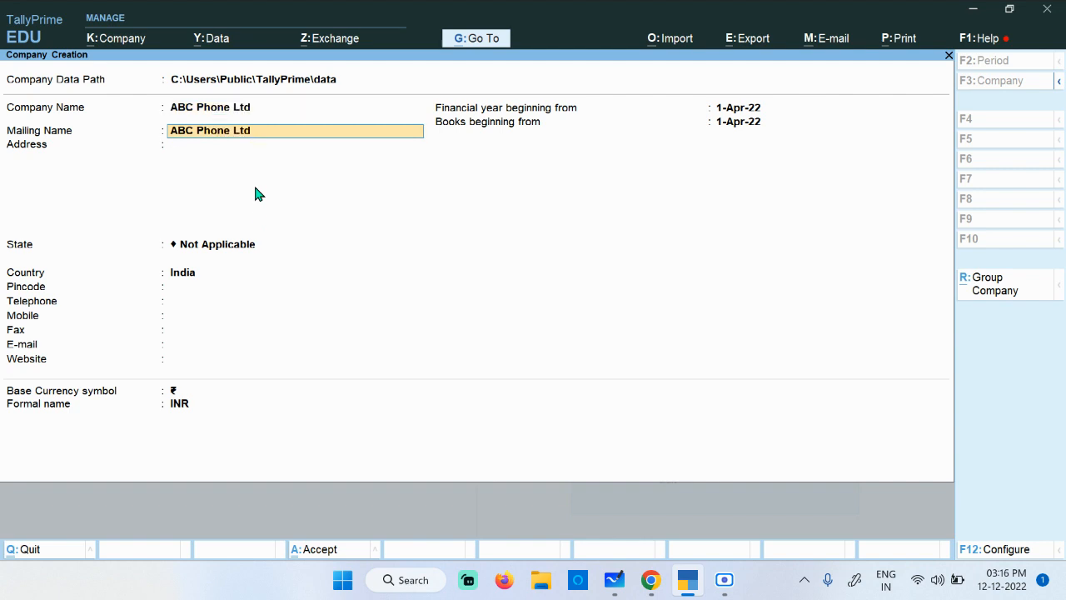
pyautogui.press('Return')
pyautogui.press('Return')
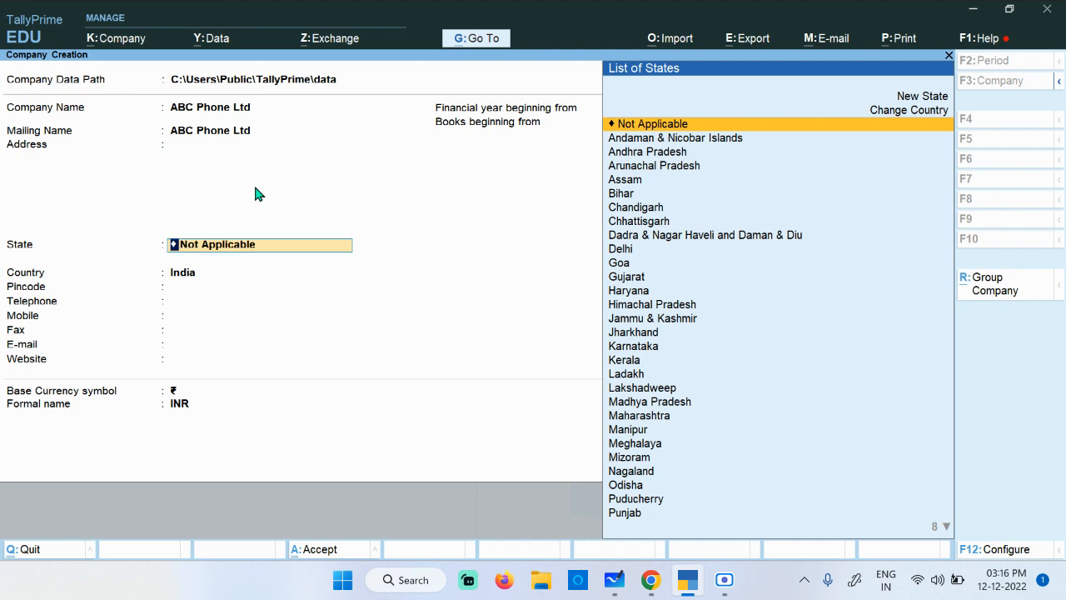
# - Set the new company's state to Maharashtra, leave the remaining contact and currency details as they are, and save the company
pyautogui.write('Mah')
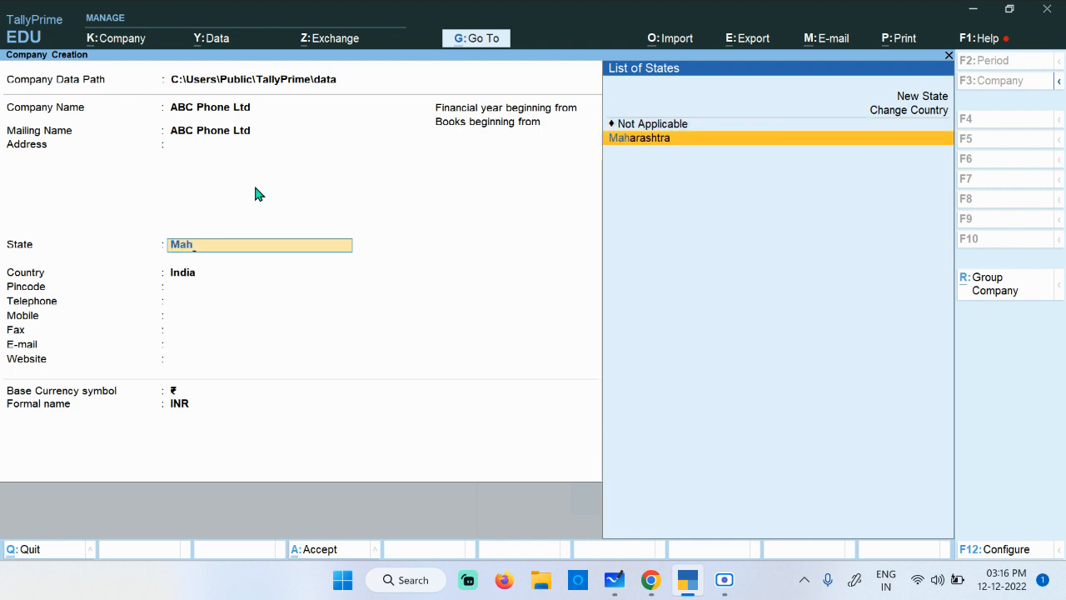
pyautogui.press('Return')
pyautogui.press('Return')
pyautogui.press('Return')
pyautogui.press('Return')
pyautogui.press('Return')
pyautogui.press('Return')
pyautogui.press('Return')
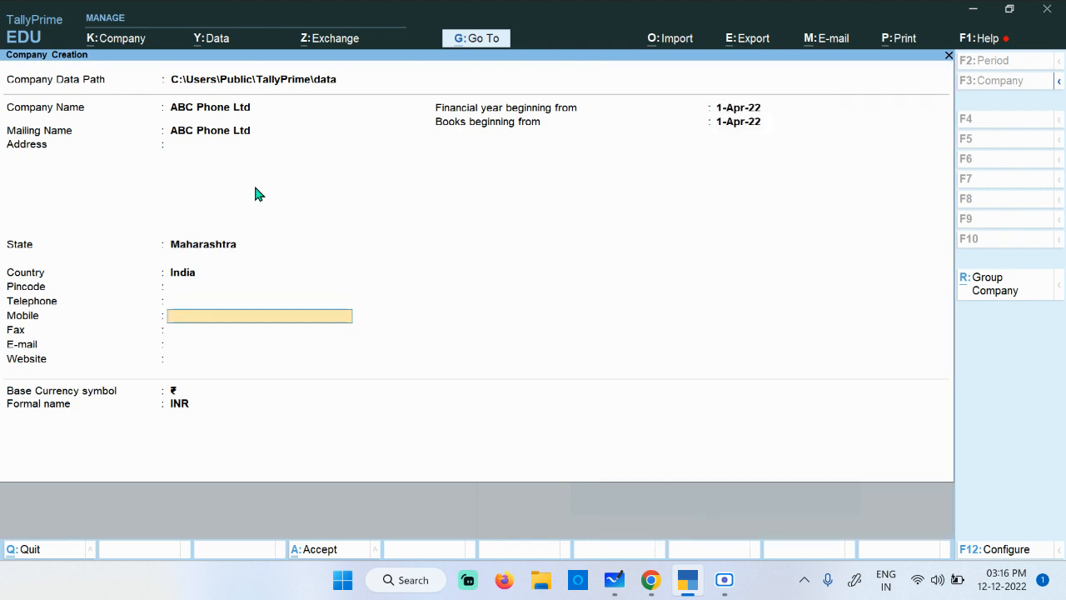
pyautogui.press('Return')
pyautogui.press('Return')
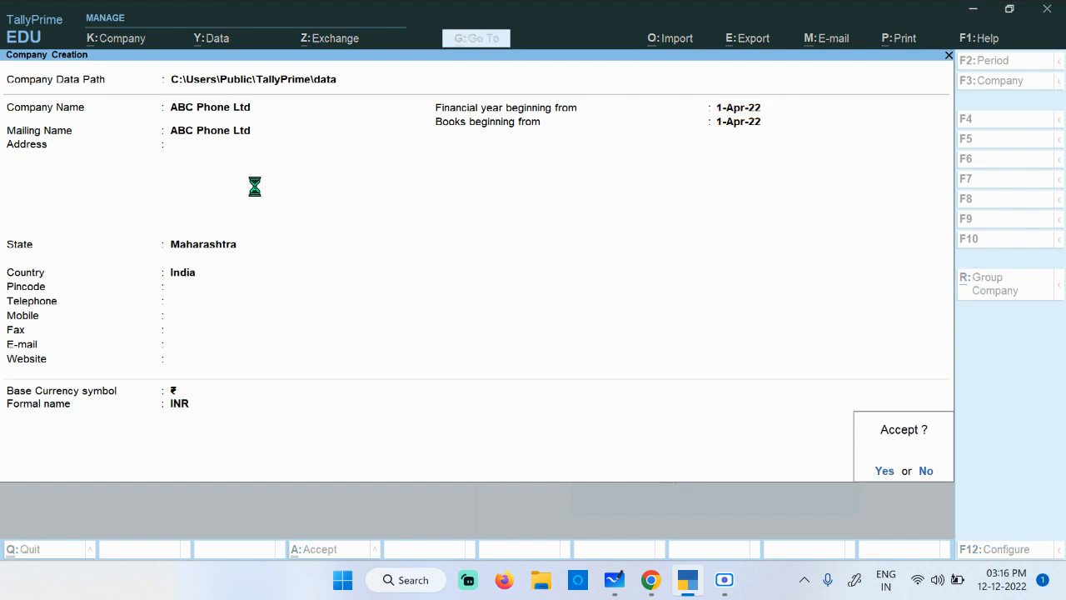
pyautogui.press('Return')
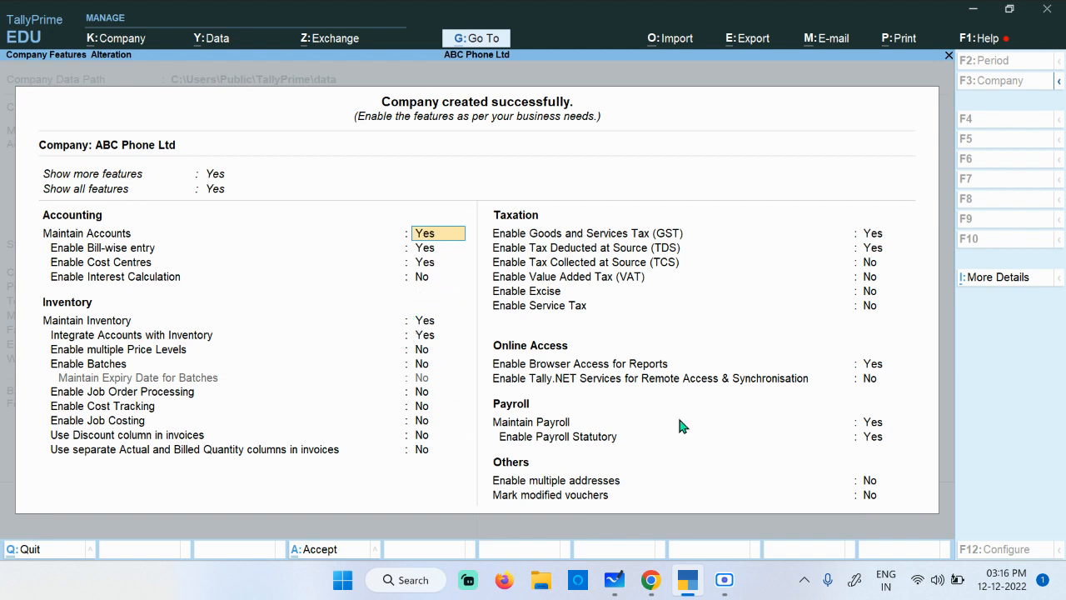
# - Turn off Tax Deducted at Source (TDS) and browser access for reports in the new company's features
pyautogui.click(658, 237)
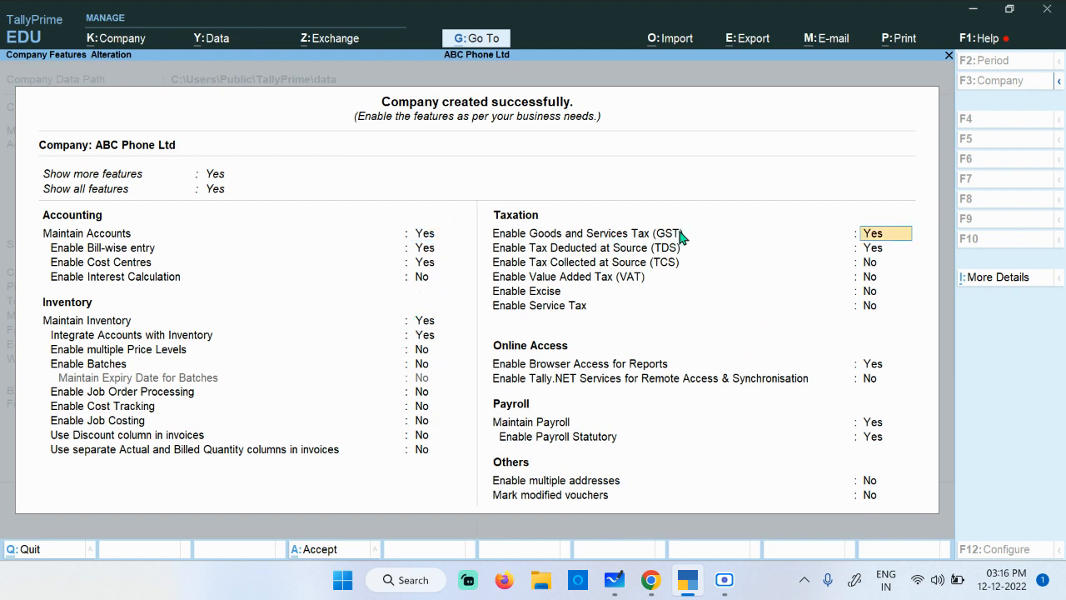
pyautogui.click(876, 250)
pyautogui.write('n')
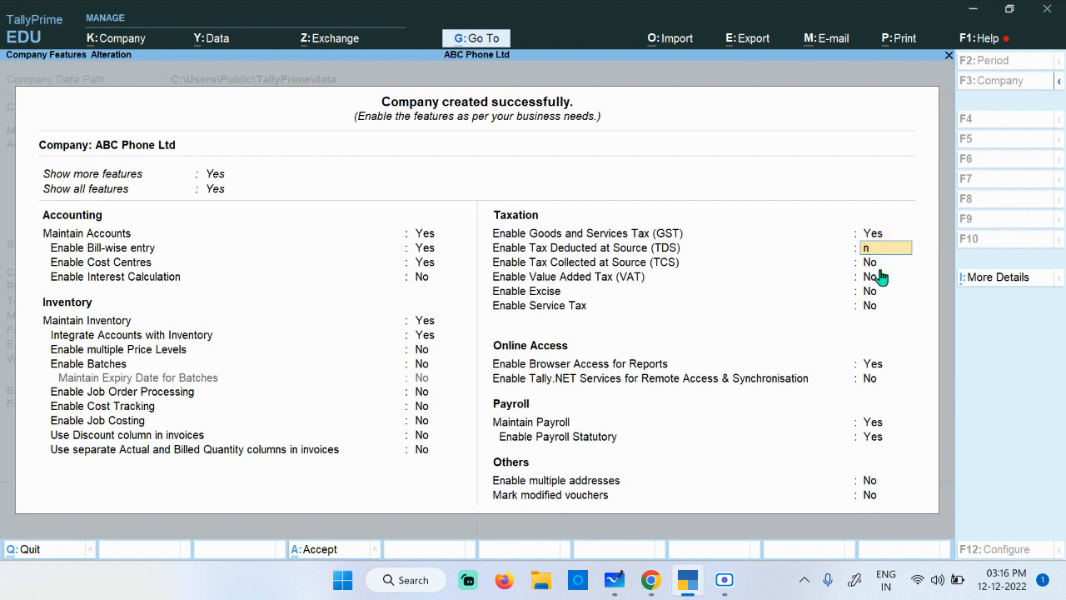
pyautogui.press('Return')
pyautogui.click(884, 364)
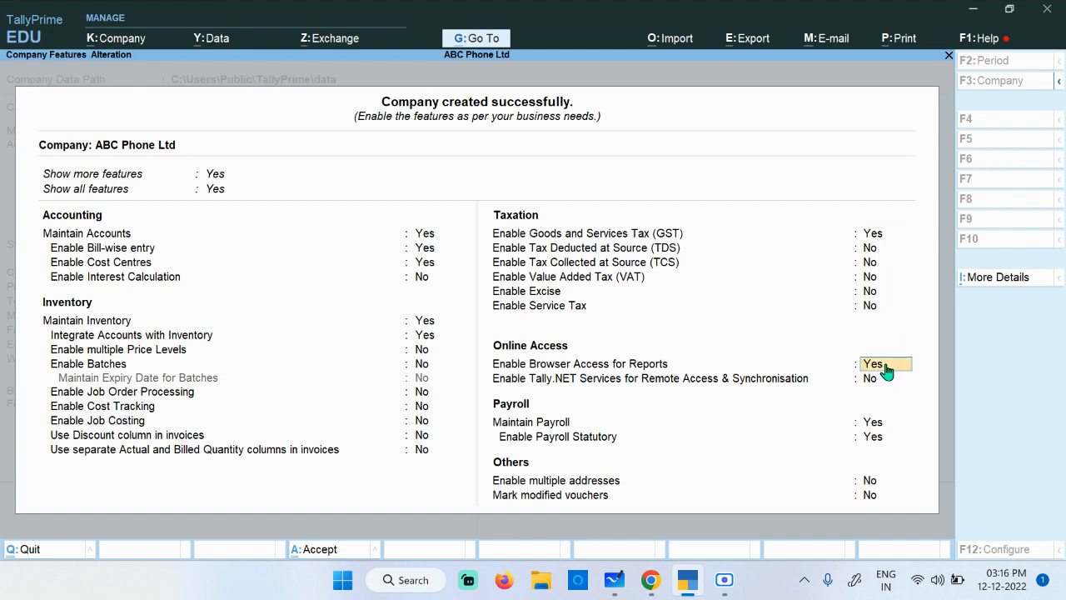
pyautogui.write('n')
pyautogui.press('Return')
# - Open the company's GST details, keep Maharashtra and Regular registration, and set GST applicable from 1-7-2017
pyautogui.click(875, 234)
pyautogui.press('Return')
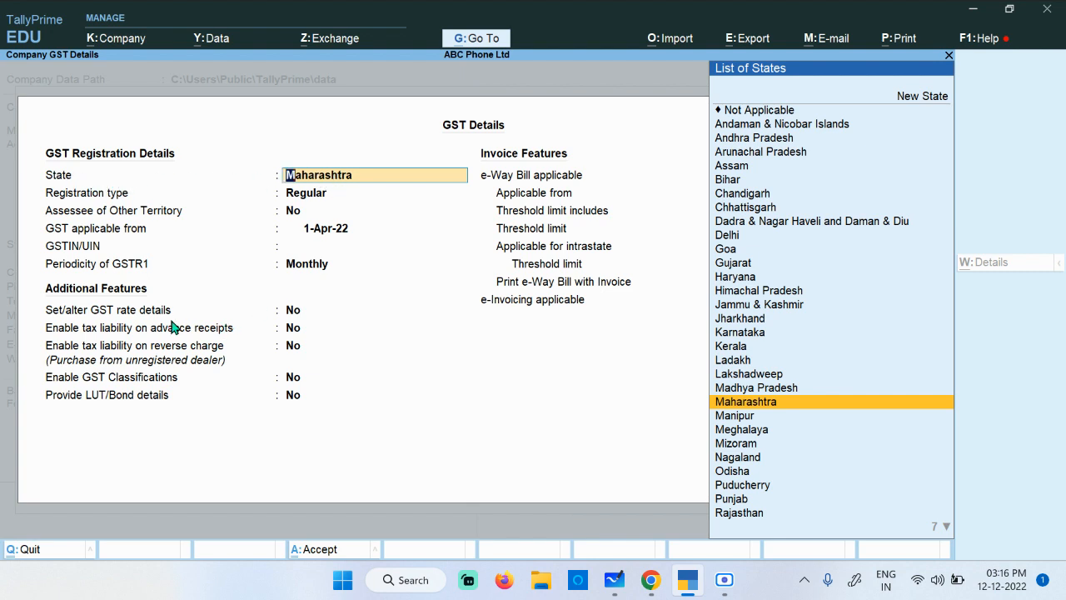
pyautogui.press('Return')
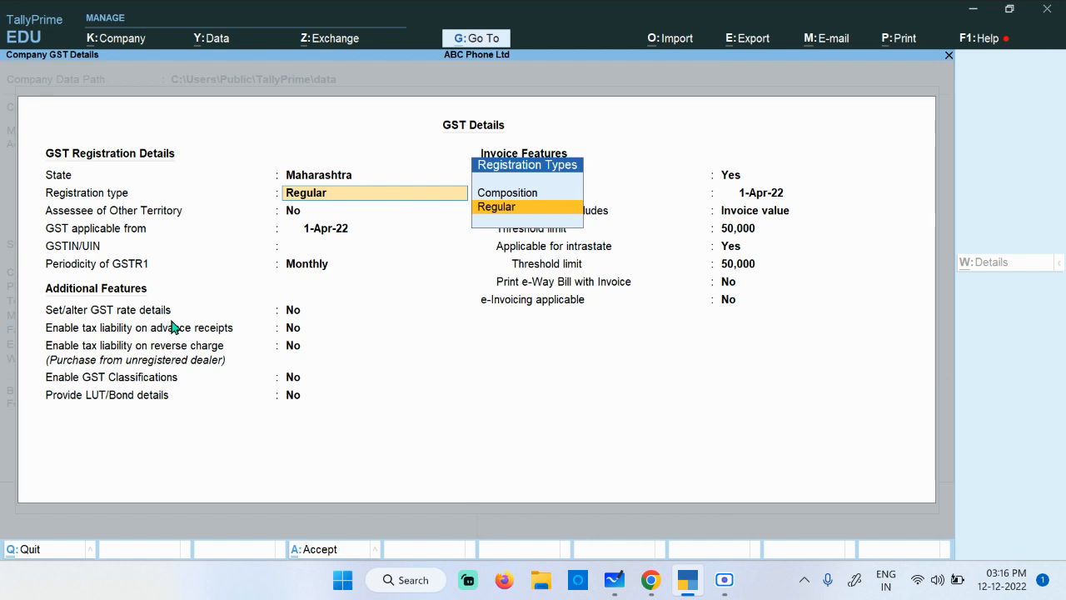
pyautogui.press('Return')
pyautogui.press('Return')
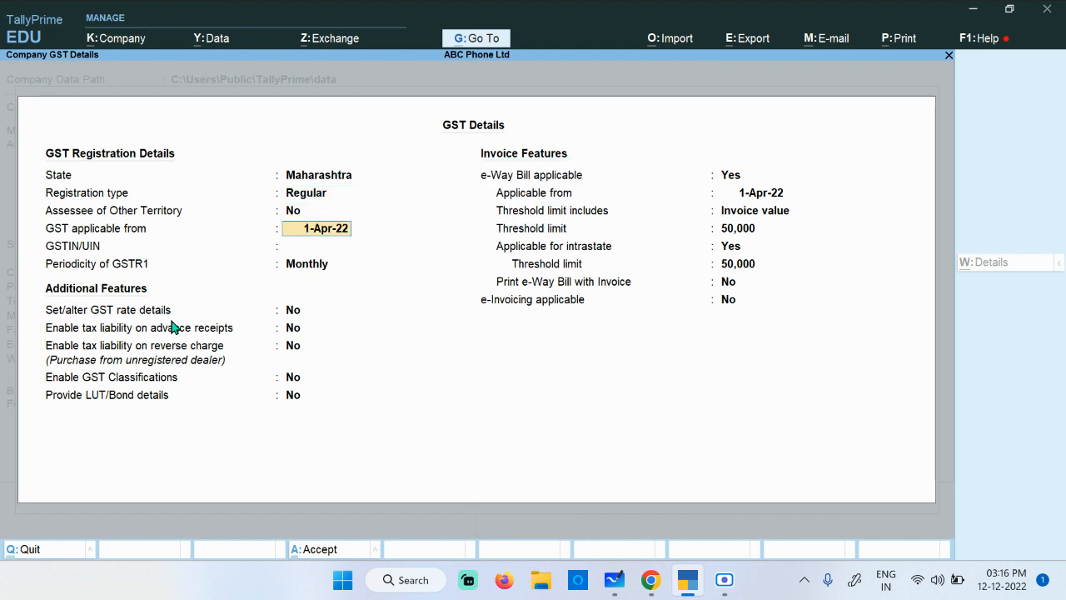
pyautogui.write('1-72017')
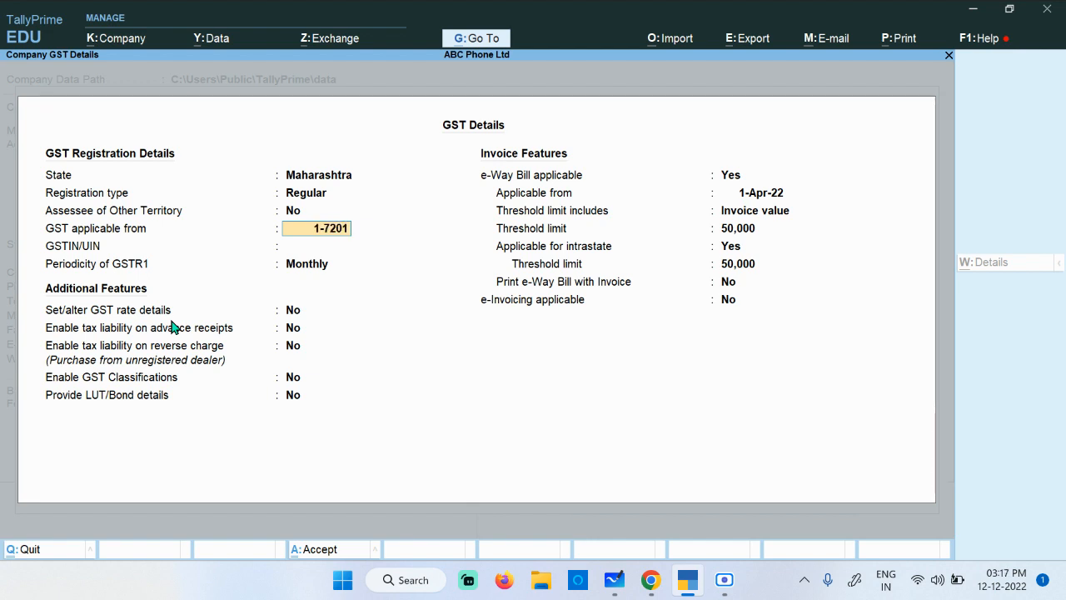
pyautogui.press('BackSpace')
pyautogui.press('BackSpace')
pyautogui.press('BackSpace')
pyautogui.press('BackSpace')
pyautogui.write('-')
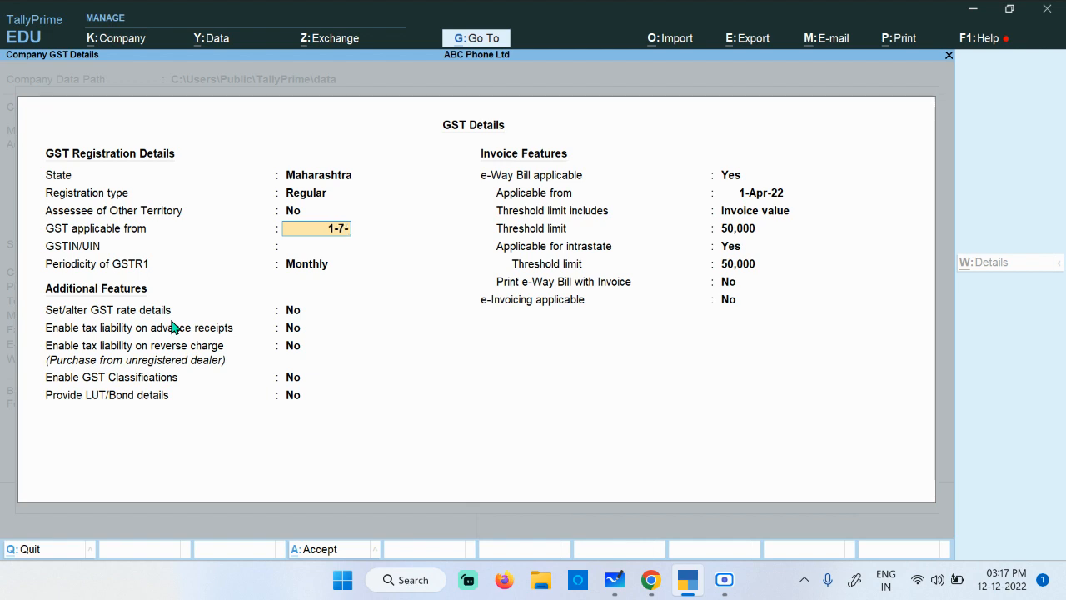
pyautogui.write('2017')
pyautogui.press('Return')
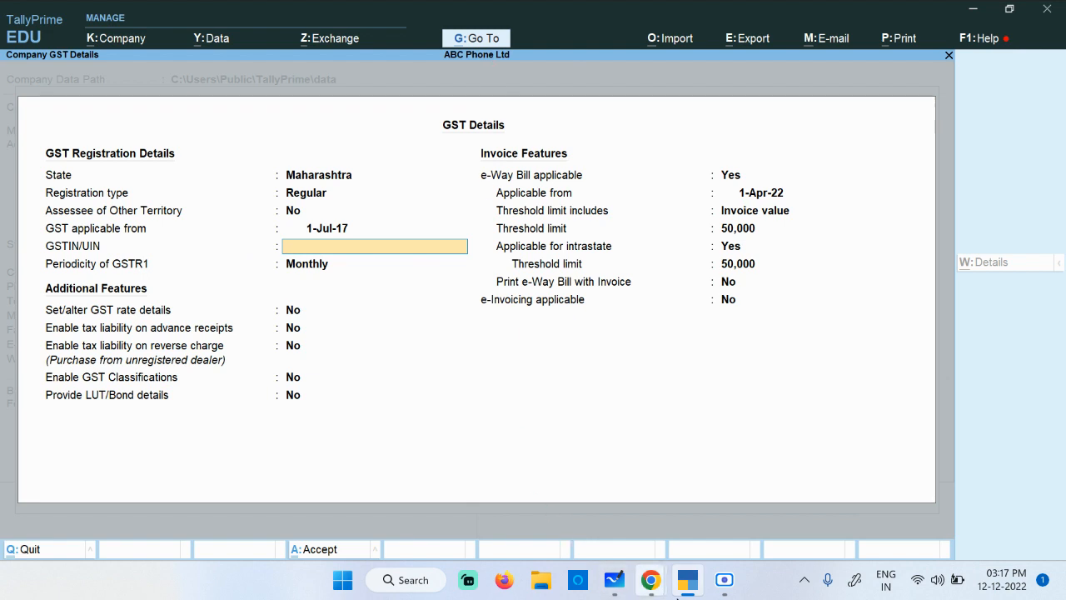
# - Copy the Maharashtra company GST number from the "GST Numbers to Use" document into TallyPrime's GSTIN/UIN field, keeping GSTR1 periodicity monthly
pyautogui.moveTo(631, 587)
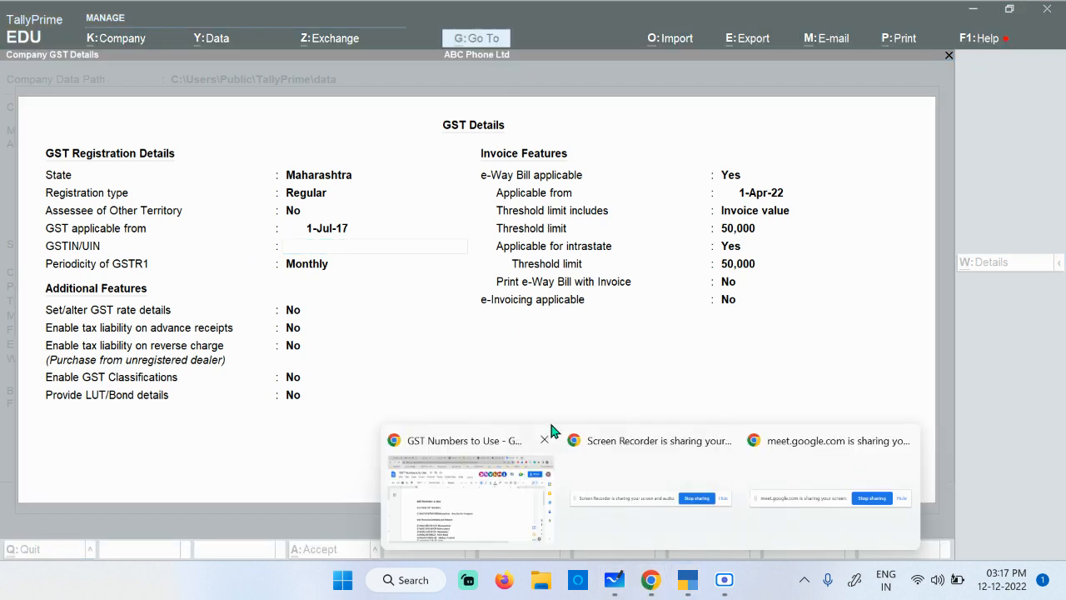
pyautogui.click(497, 479)
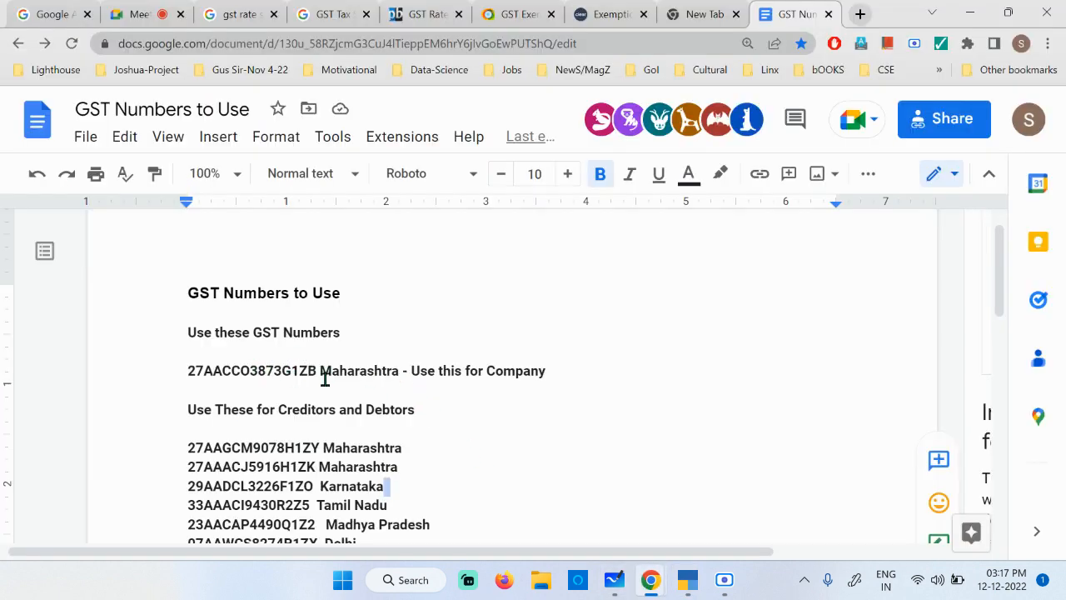
pyautogui.moveTo(318, 370); pyautogui.dragTo(167, 371)
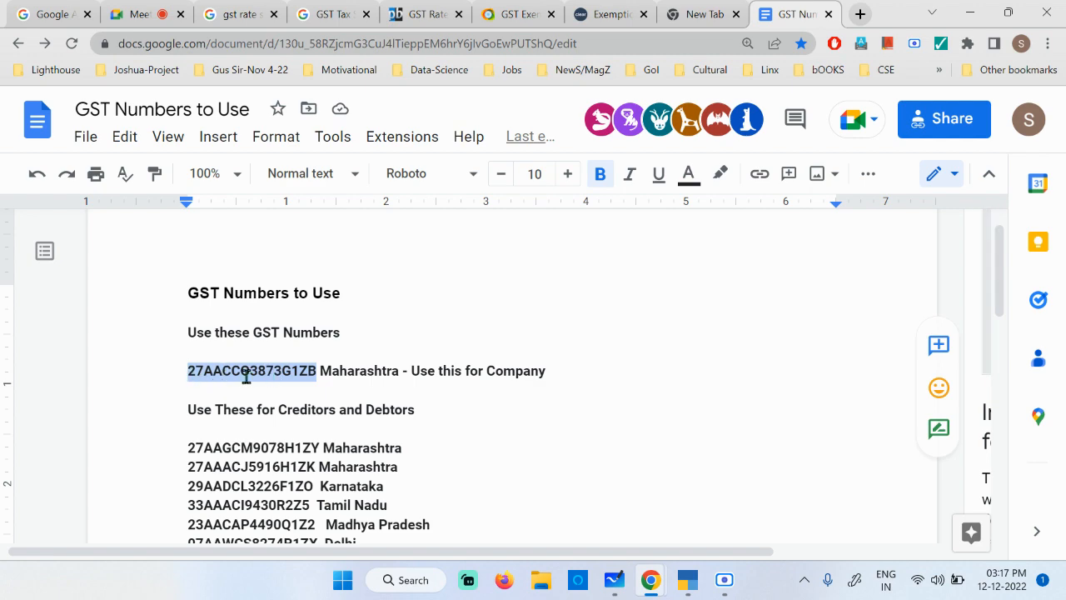
pyautogui.click(687, 579)
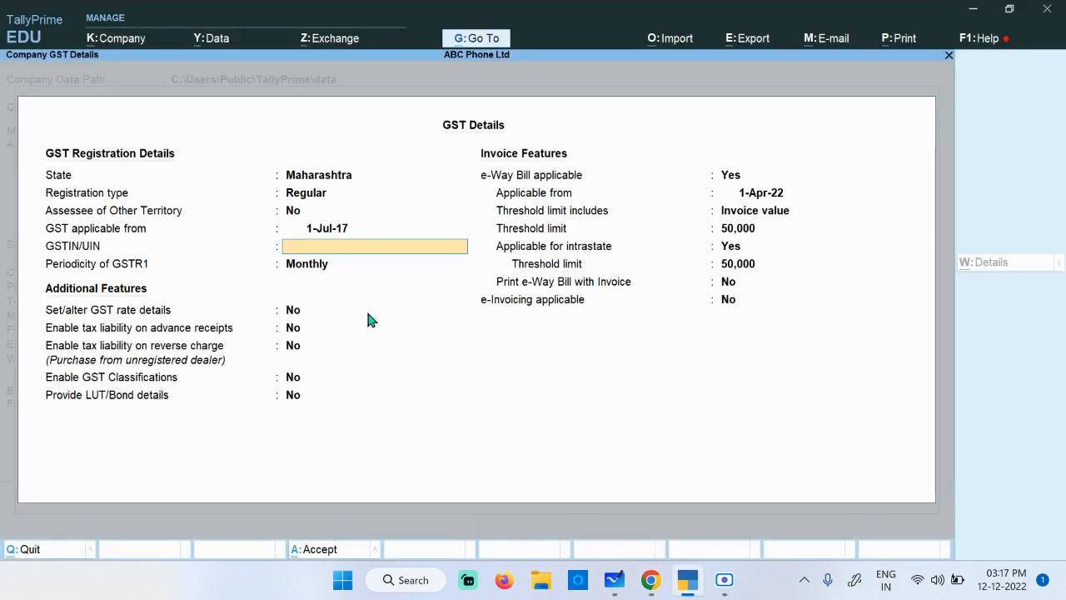
pyautogui.hotkey('ctrl', 'alt', 'v')
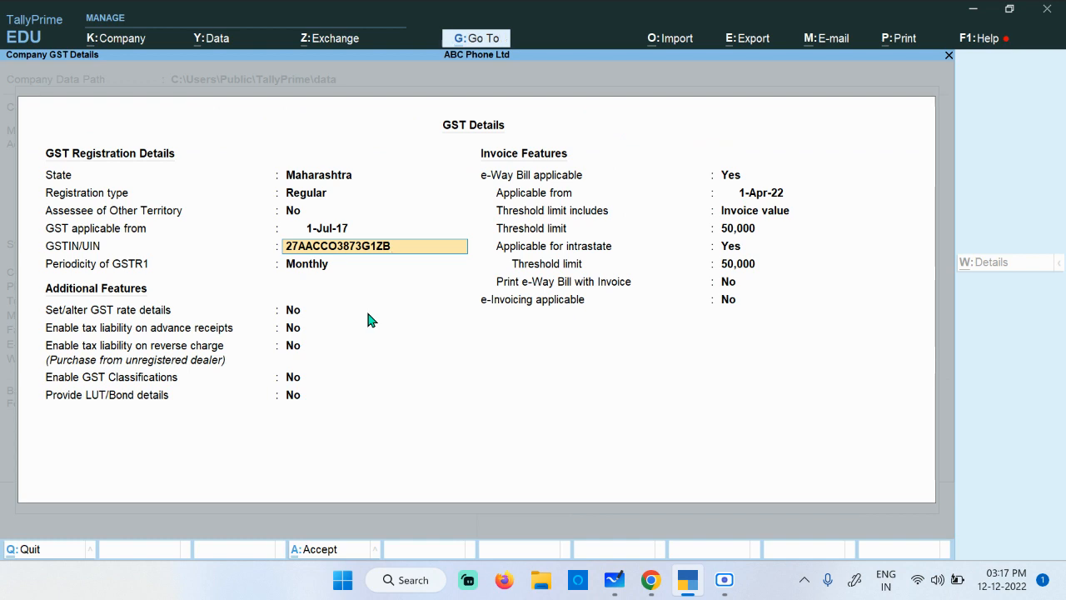
pyautogui.press('Return')
pyautogui.press('Return')
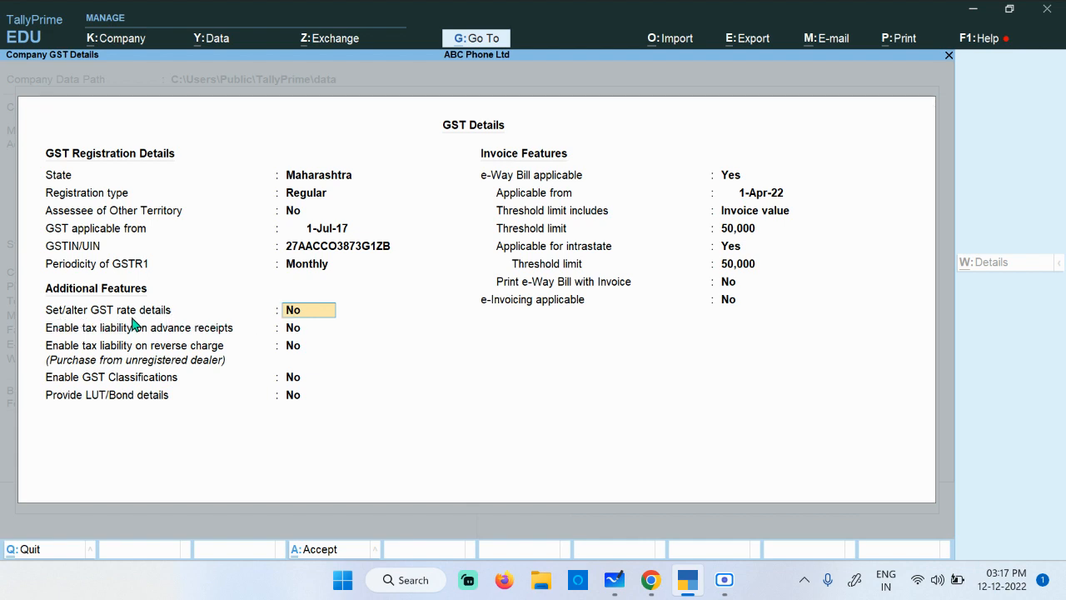
# - Enable setting GST rate details and make the company's taxability Taxable, with reverse charge not applicable
pyautogui.write('y')
pyautogui.press('Return')
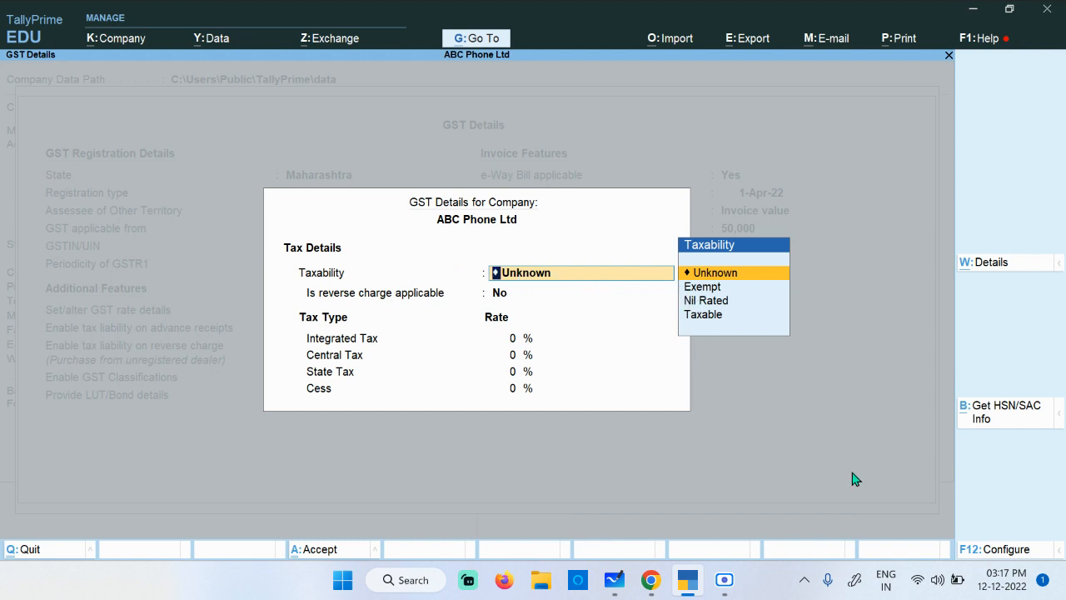
pyautogui.press('Down')
pyautogui.press('Down')
pyautogui.press('Down')
pyautogui.press('Return')
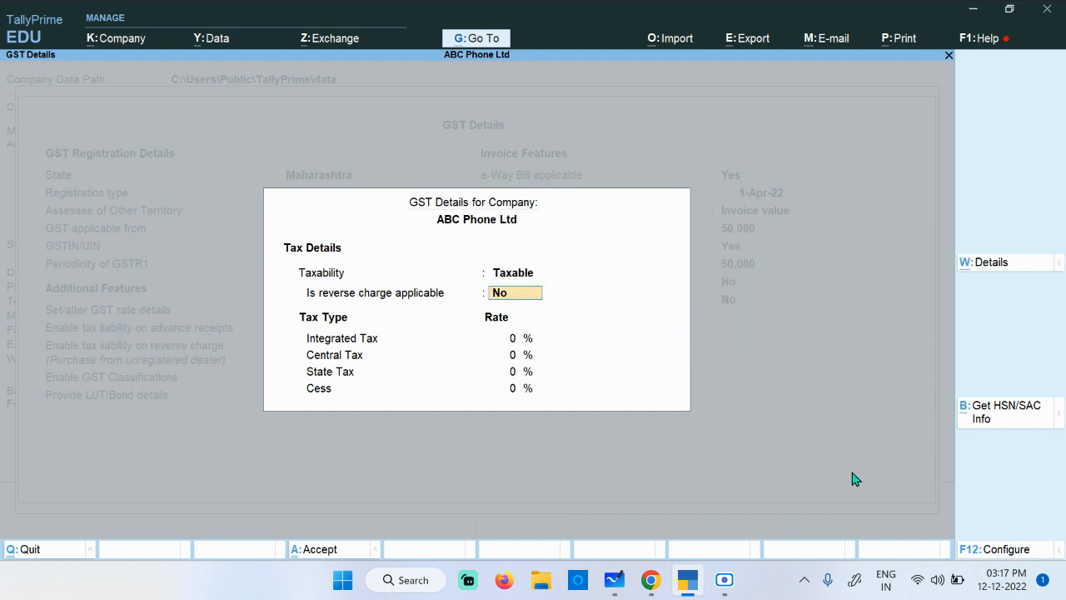
pyautogui.press('Return')
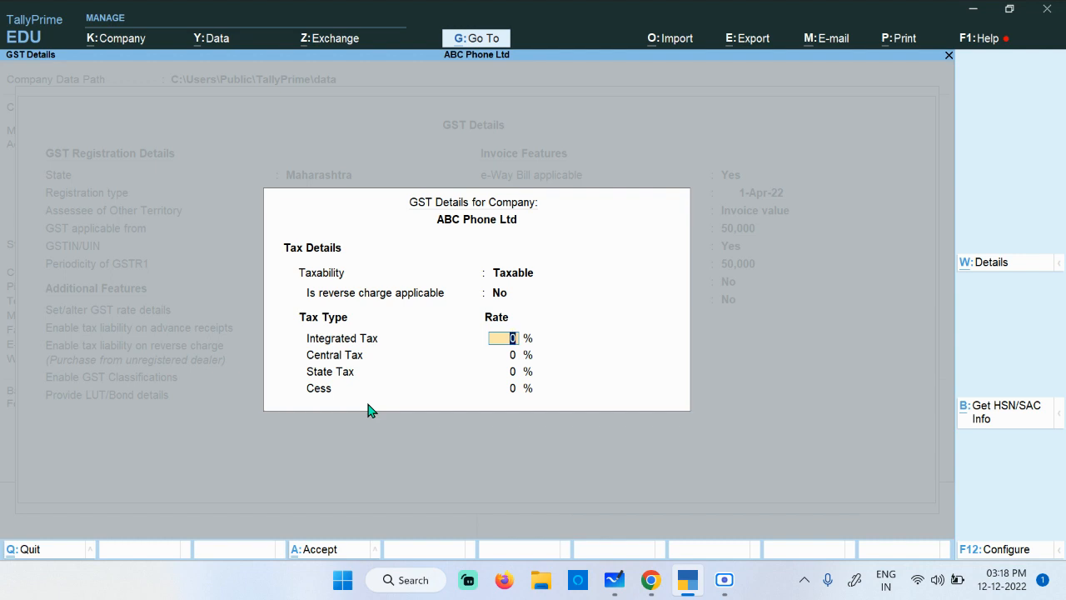
# - Set the integrated tax rate to 18%, keep the central and state tax split and 0% cess, and save the rates
pyautogui.write('18')
pyautogui.press('Return')
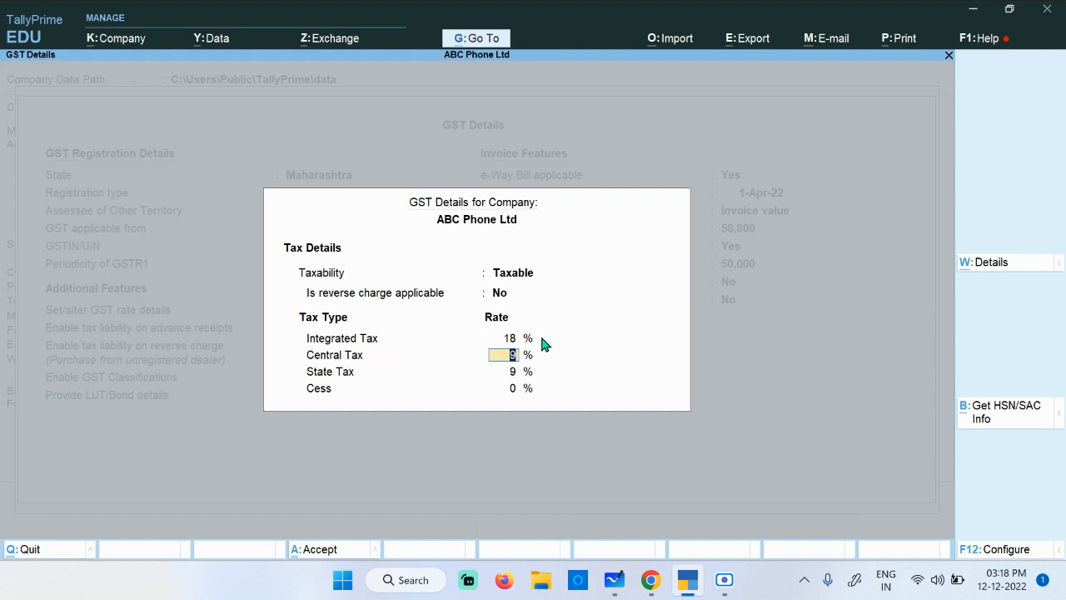
pyautogui.press('Return')
pyautogui.press('Return')
pyautogui.press('Return')
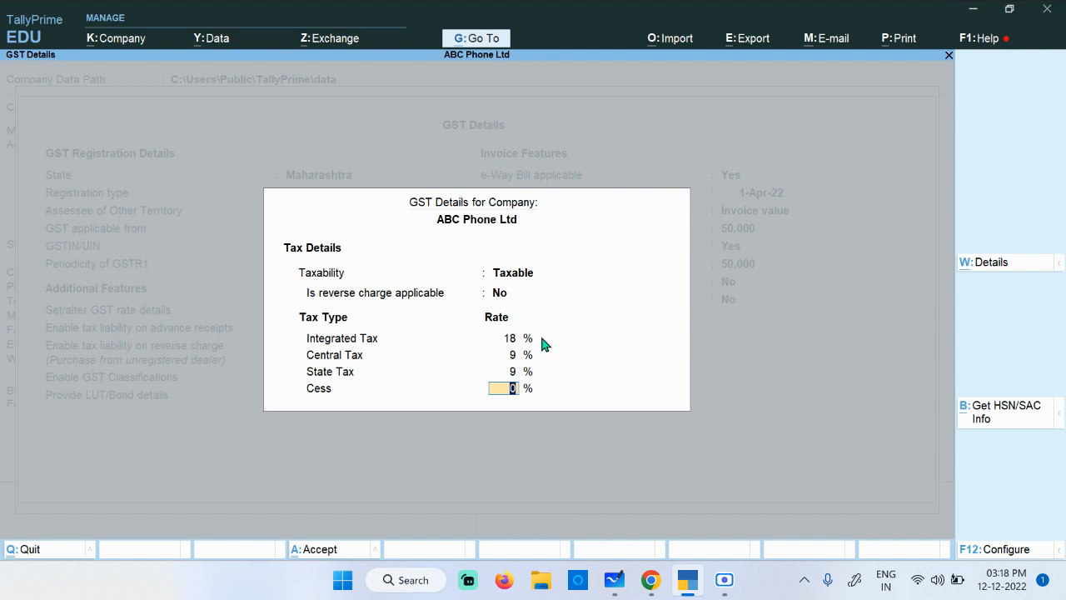
pyautogui.press('Return')
# - Leave the other additional GST features off, make e-Way Bill not applicable, keep e-invoicing off, and save the GST details and company features
pyautogui.press('Return')
pyautogui.press('Return')
pyautogui.press('Return')
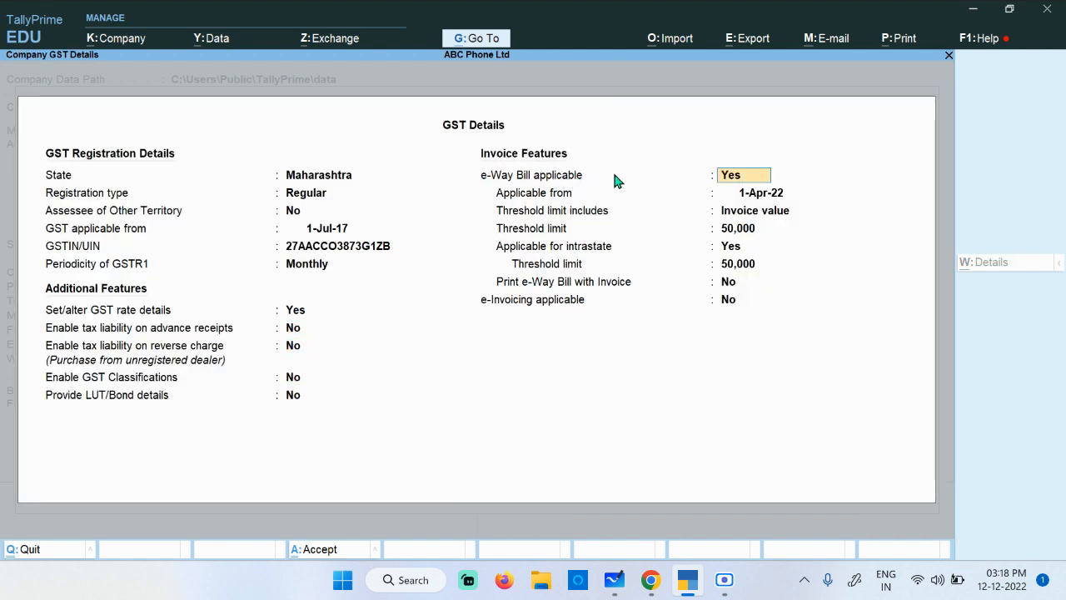
pyautogui.write('n')
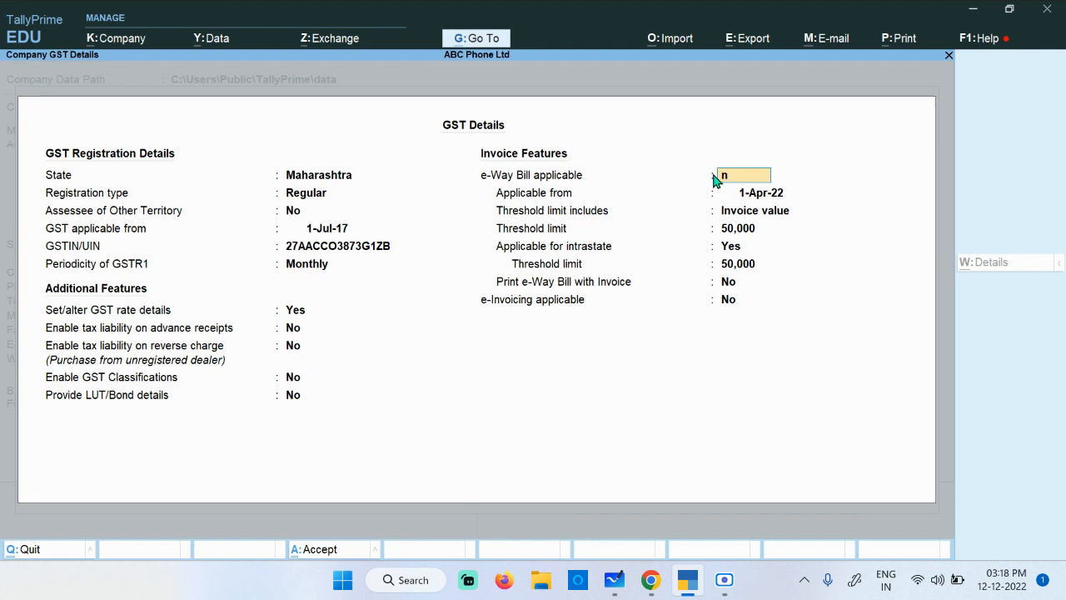
pyautogui.press('Return')
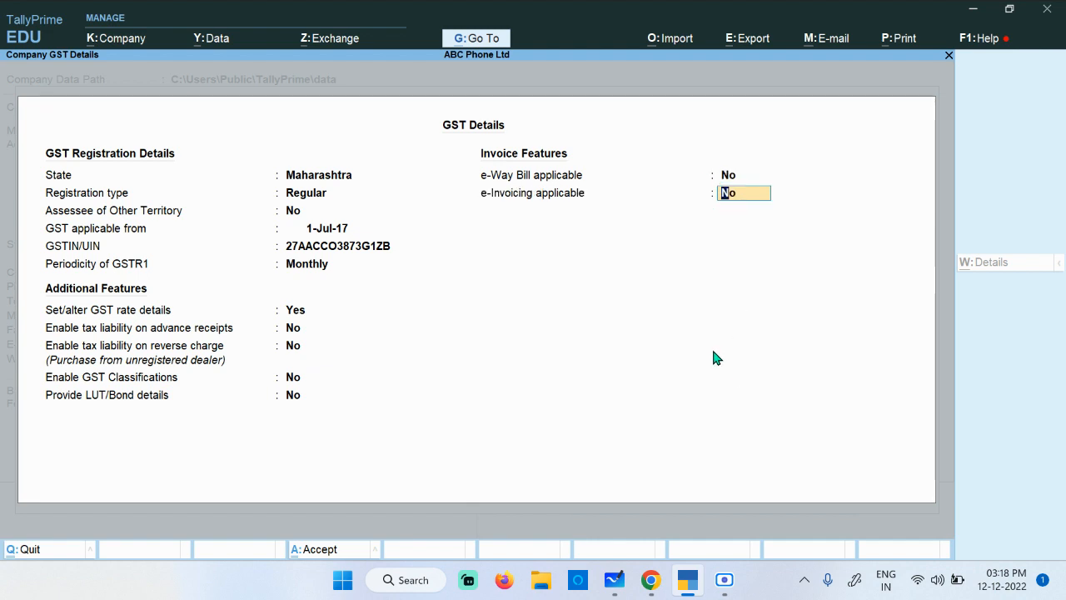
pyautogui.press('Return')
pyautogui.press('Return')
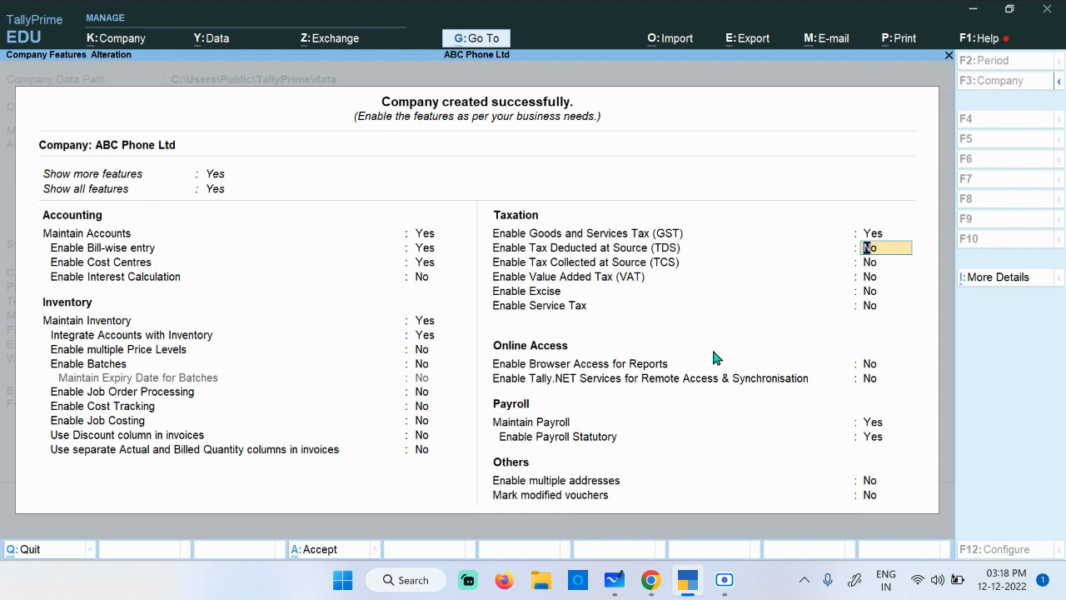
pyautogui.hotkey('ctrl', 'a')
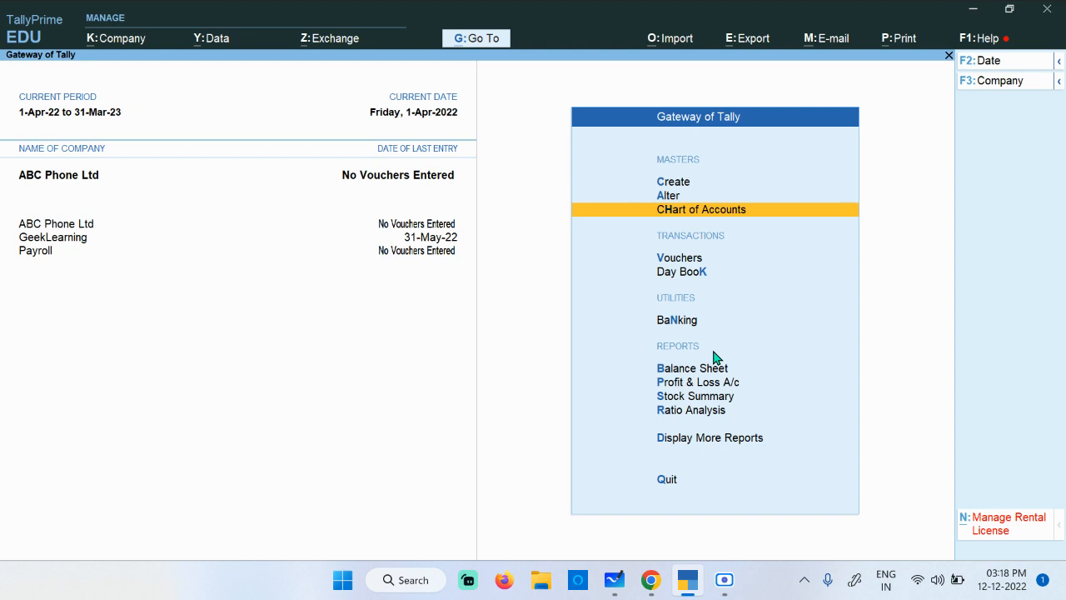
# - Start creating a ledger named "Durga Mobile Shoppee- MH"
pyautogui.press('Up')
pyautogui.press('Up')
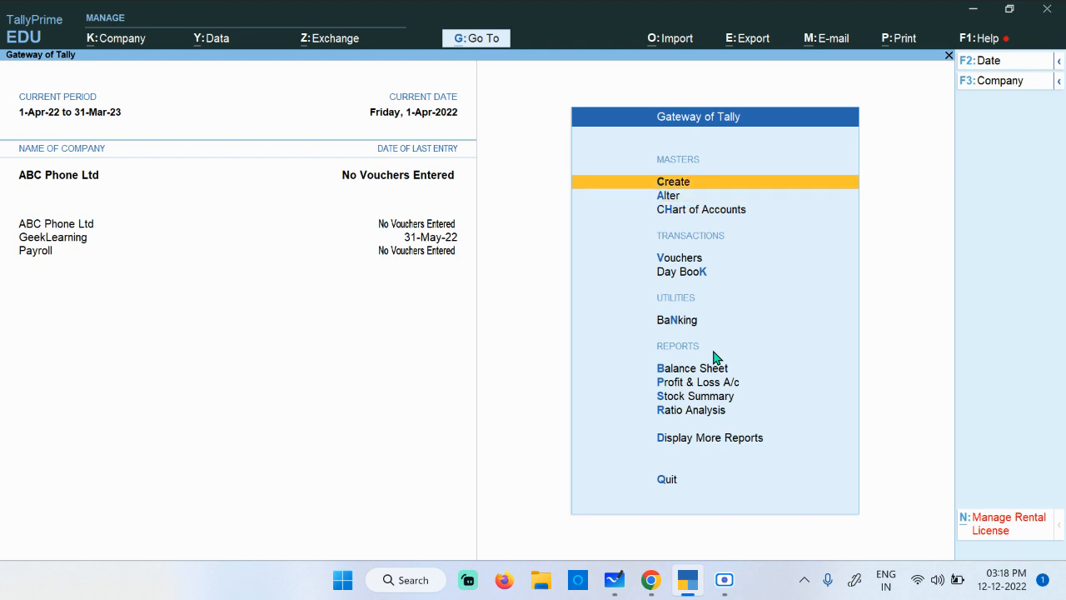
pyautogui.press('Return')
pyautogui.press('Down')
pyautogui.press('Down')
pyautogui.press('Down')
pyautogui.press('Down')
pyautogui.press('Down')
pyautogui.press('Down')
pyautogui.press('Down')
pyautogui.press('Up')
pyautogui.press('Up')
pyautogui.press('Up')
pyautogui.press('Up')
pyautogui.press('Up')
pyautogui.press('Up')
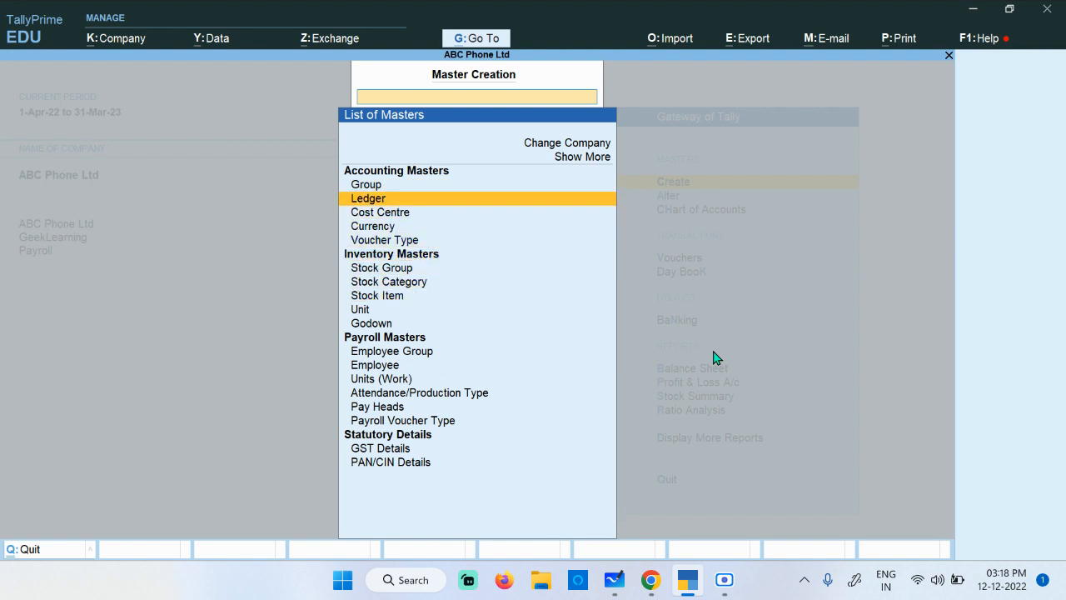
pyautogui.press('Return')
pyautogui.write('Durg')
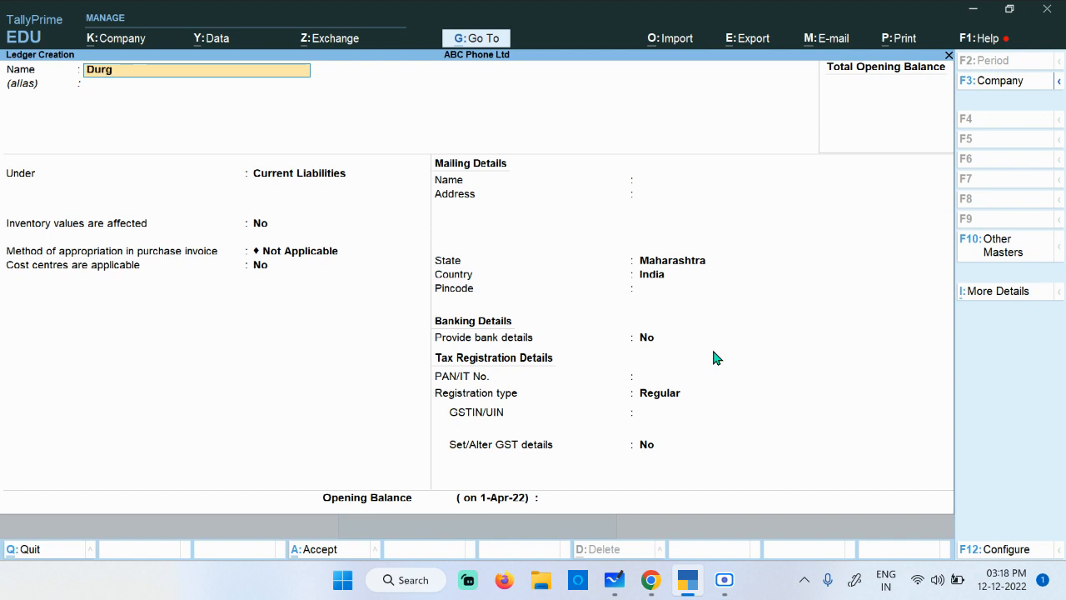
pyautogui.write('a Mobile Shoppee')
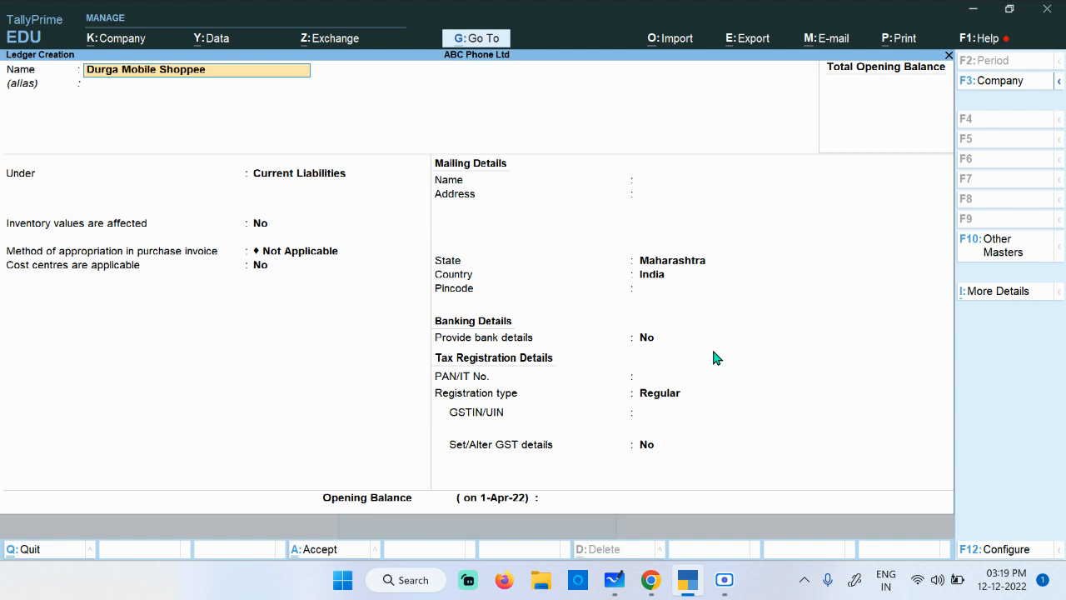
pyautogui.write('- MH')
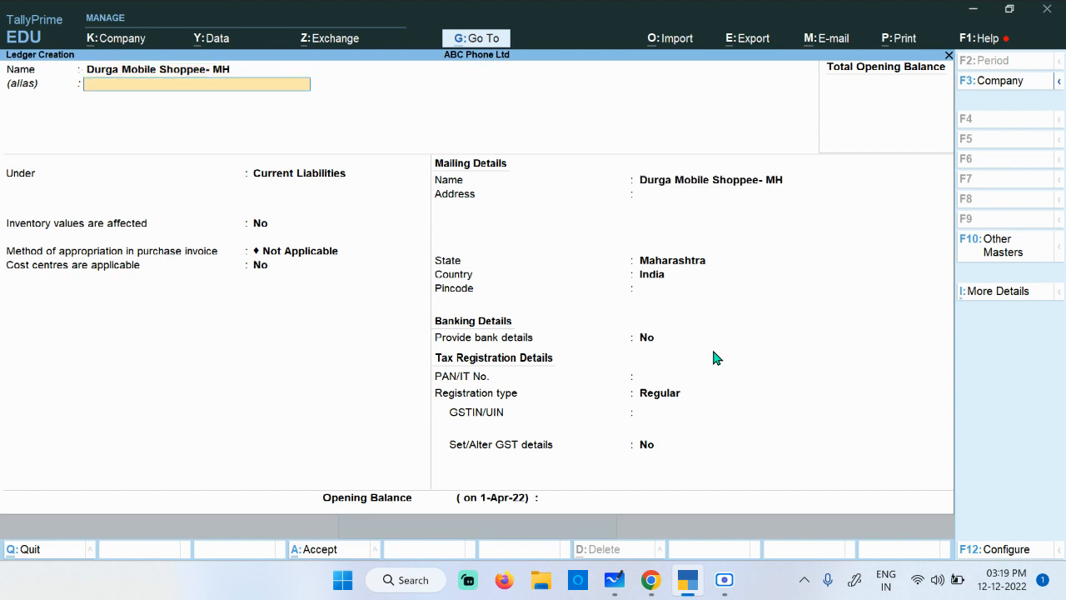
# - Place the ledger under Sundry Debtors without an alias, keep bill-by-bill balances, and set the default credit period to 30 days
pyautogui.press('Return')
pyautogui.write('Su')
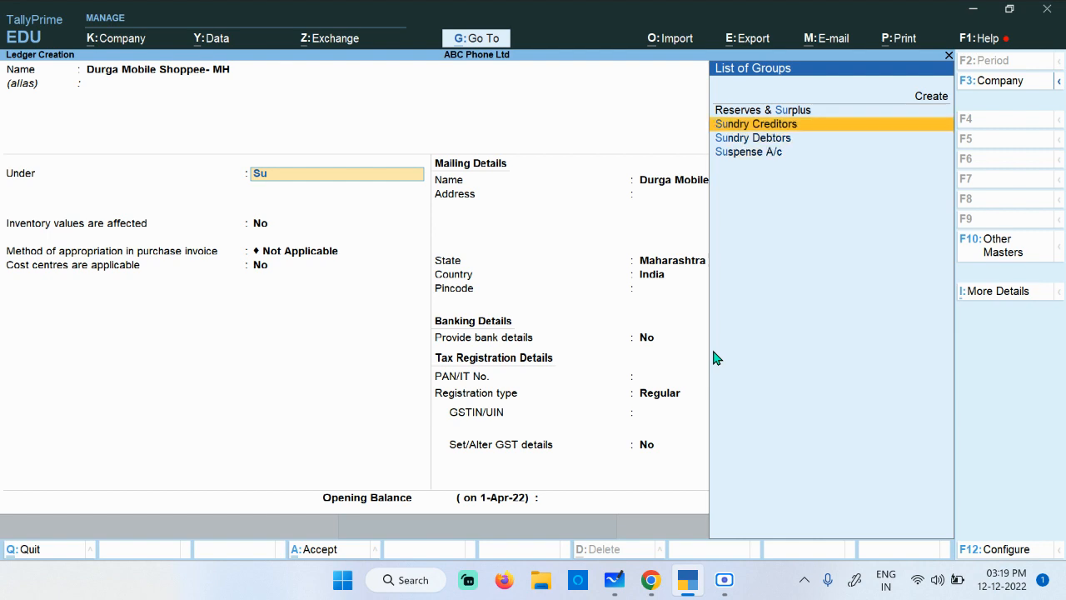
pyautogui.press('Down')
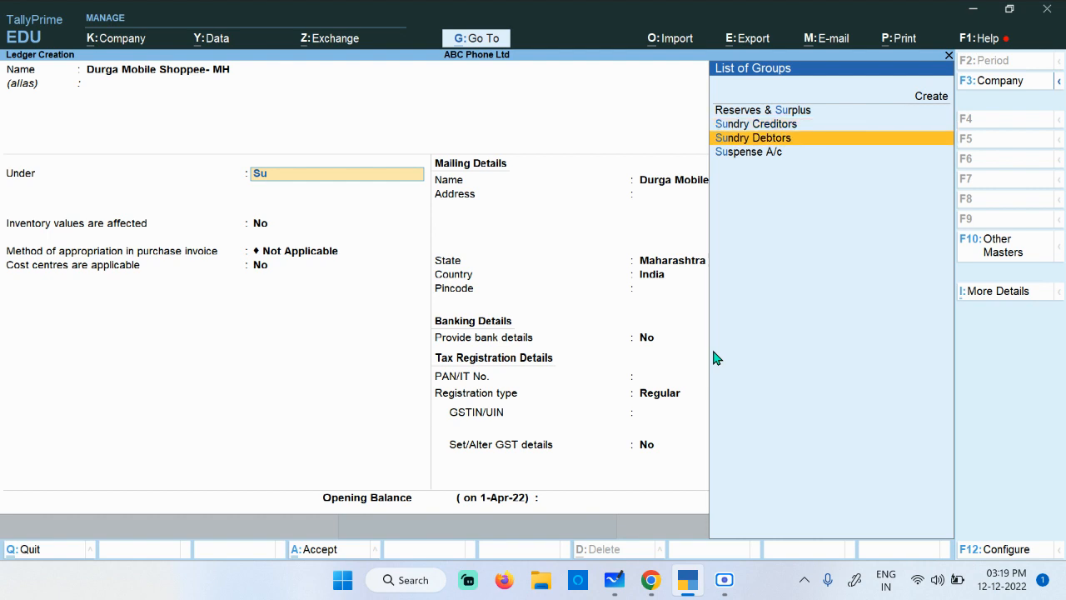
pyautogui.press('Return')
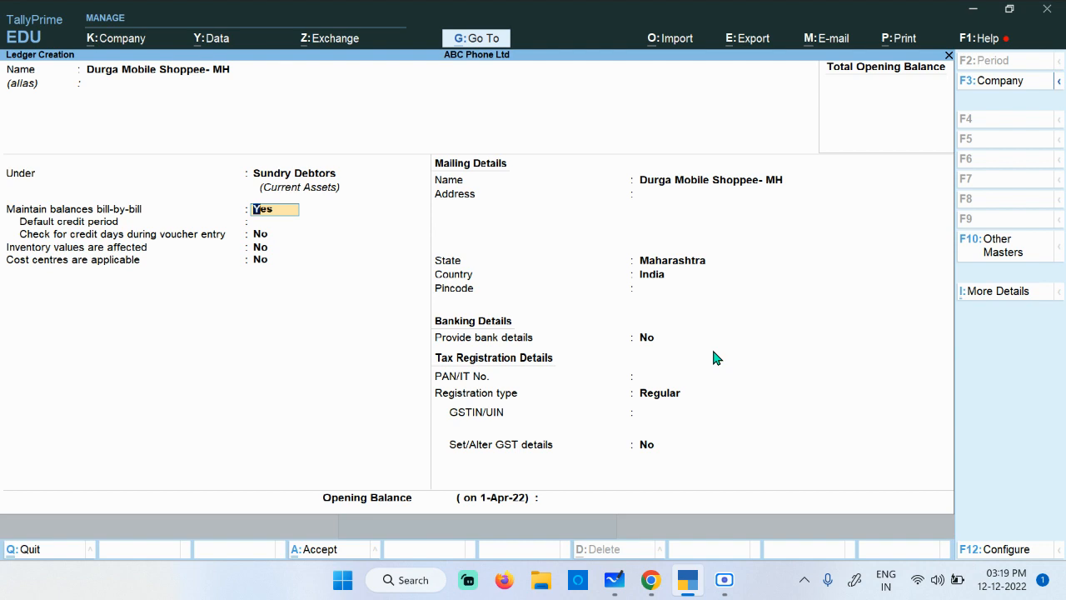
pyautogui.press('Return')
pyautogui.write('30')
pyautogui.press('Return')
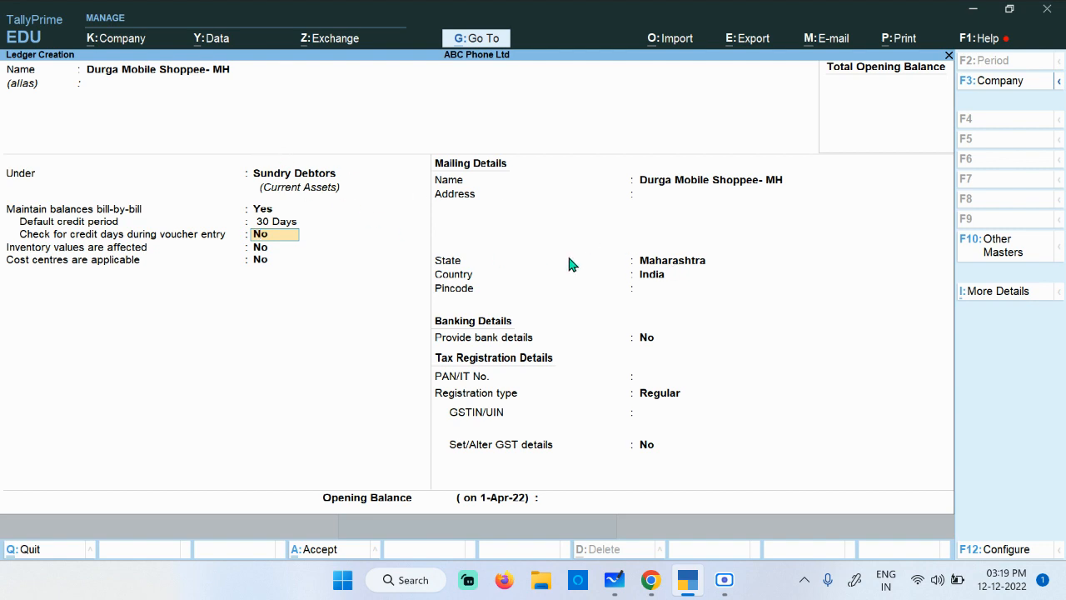
# - Keep the credit-days check, inventory and cost centres off, choose Maharashtra as the state, skip bank and PAN details, and keep Regular registration
pyautogui.press('Return')
pyautogui.press('Return')
pyautogui.press('Return')
pyautogui.press('Return')
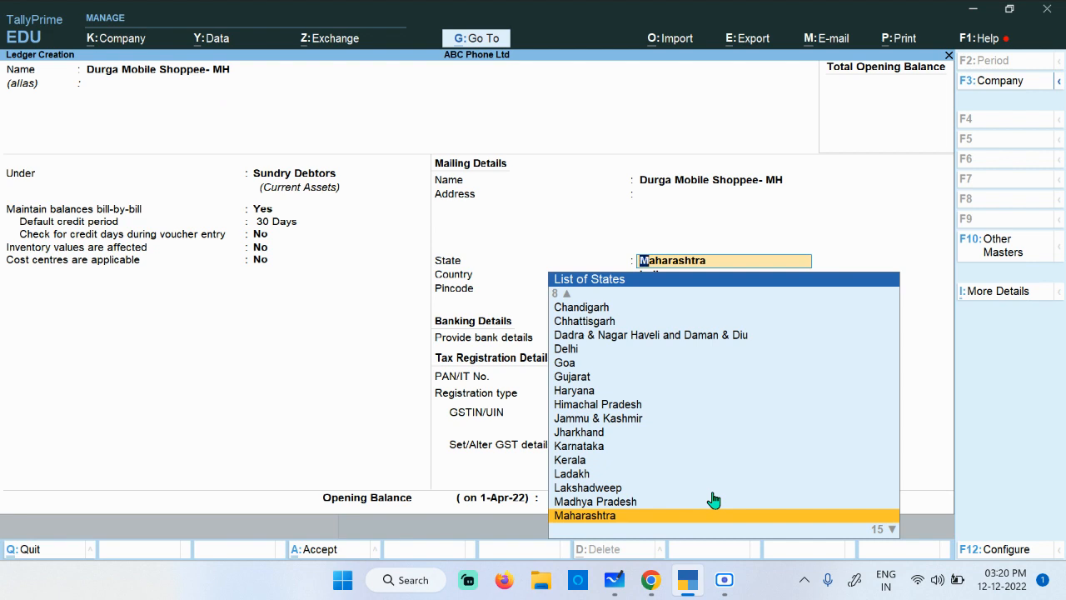
pyautogui.press('Return')
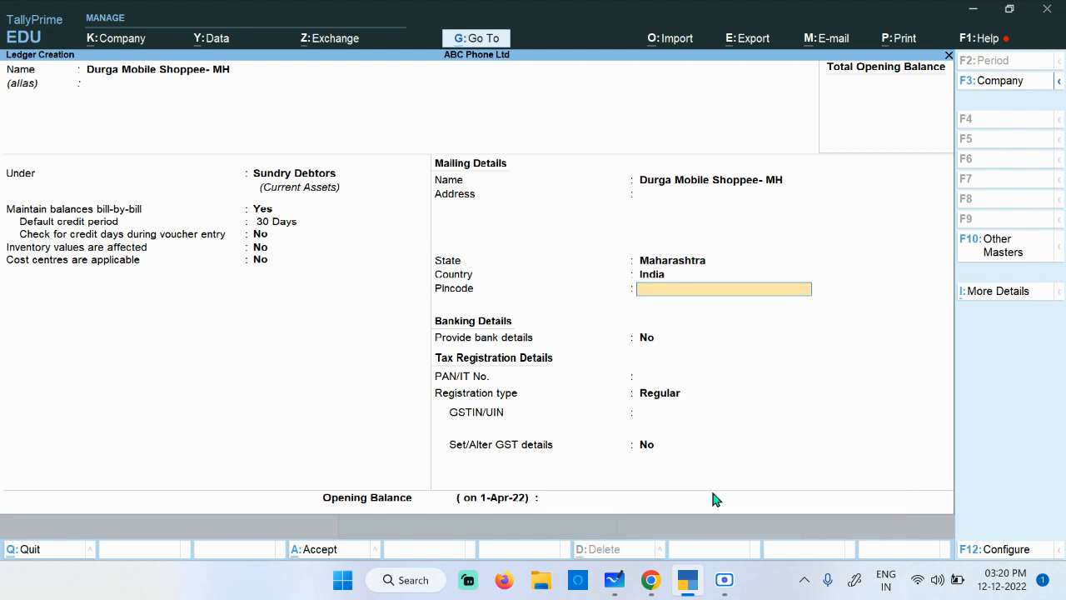
pyautogui.press('Return')
pyautogui.press('Return')
pyautogui.press('Return')
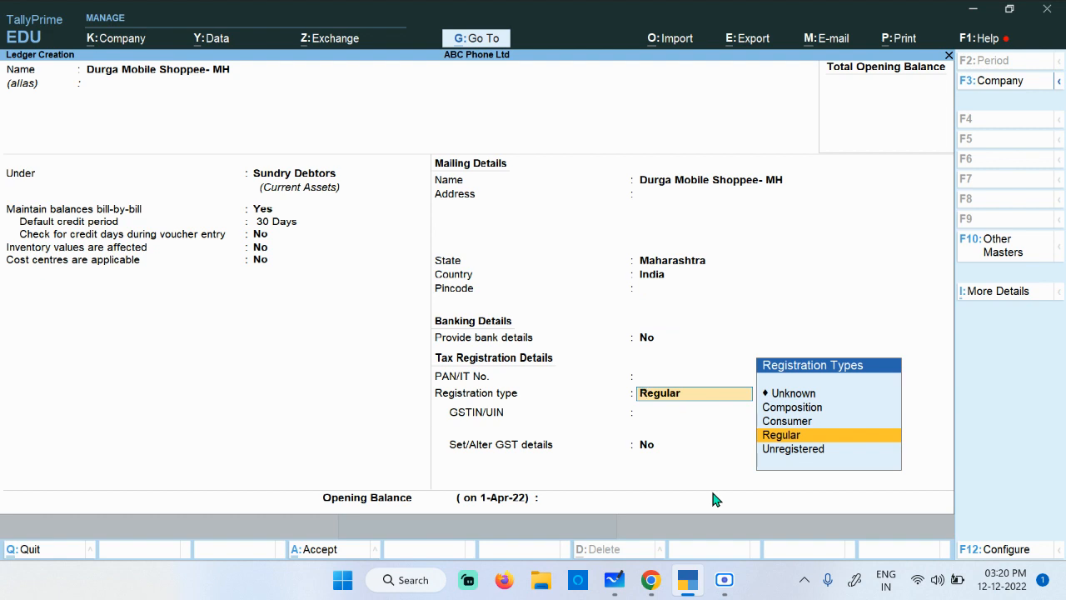
pyautogui.press('Return')
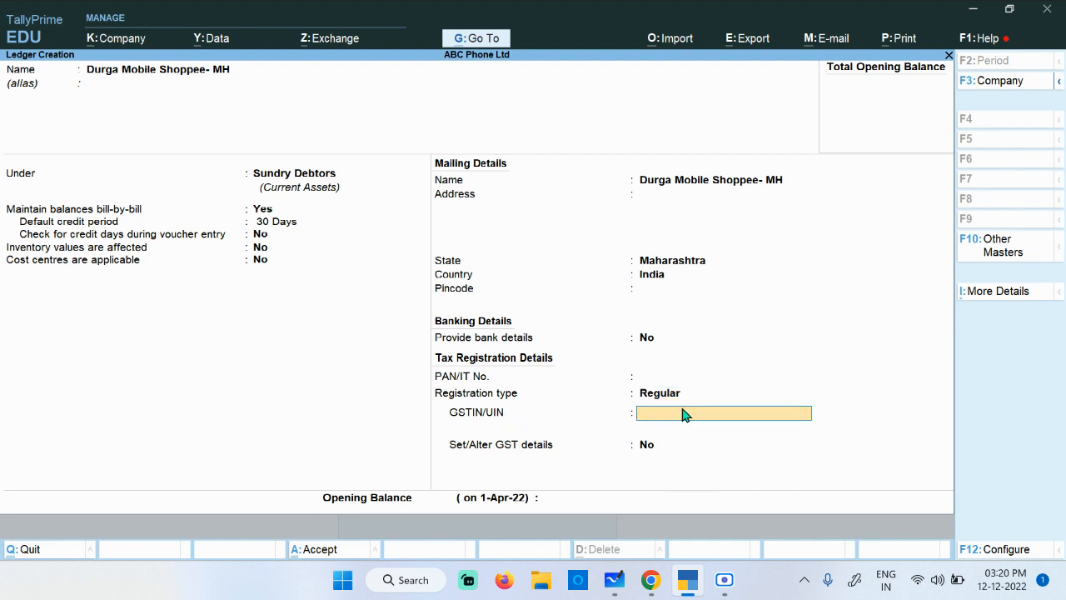
# - Switch to the "GST Numbers to Use" document in Chrome and copy the first Maharashtra GST number listed for creditors and debtors
pyautogui.moveTo(612, 586)
pyautogui.moveTo(650, 580)
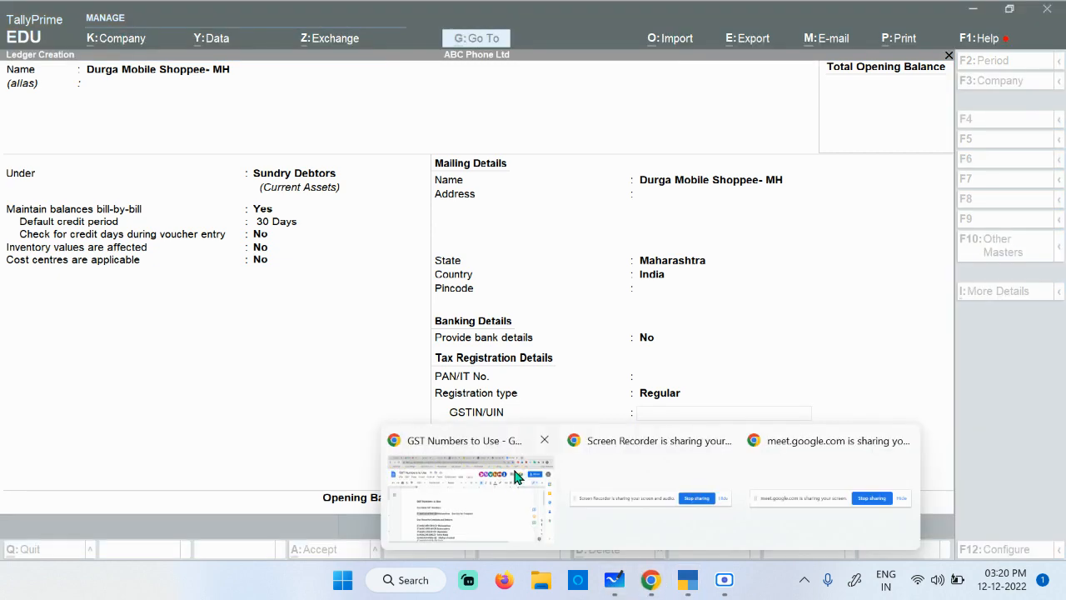
pyautogui.click(508, 466)
pyautogui.scroll(-3, 225, 441)
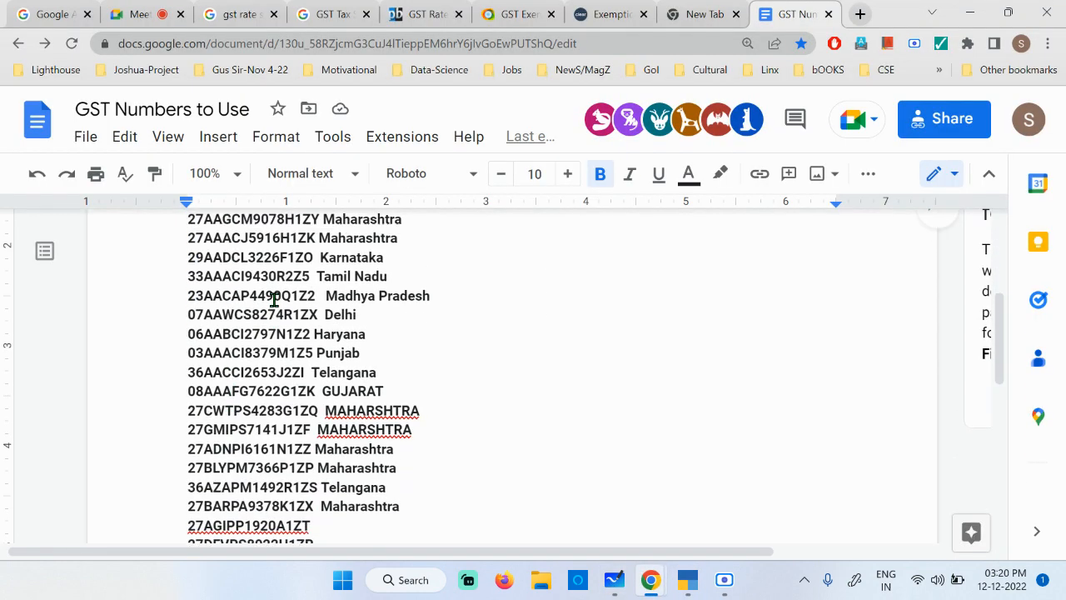
pyautogui.scroll(1, 300, 292)
pyautogui.moveTo(324, 281); pyautogui.dragTo(176, 279)
pyautogui.hotkey('ctrl', 'c')
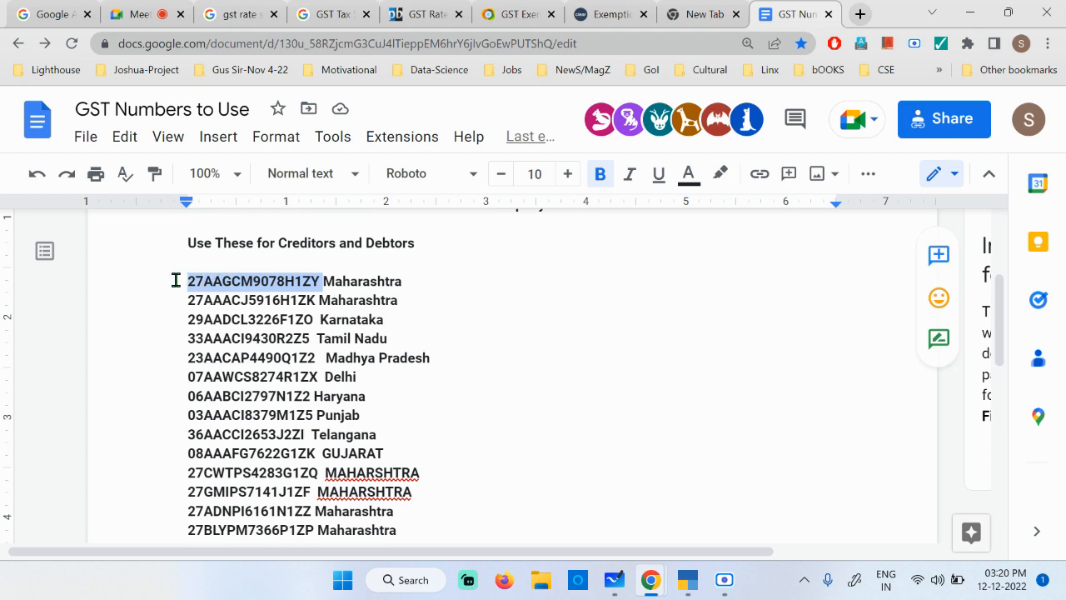
# - Return to TallyPrime, paste the copied number as the party's GSTIN, and save the ledger without further GST details or an opening balance
pyautogui.click(690, 580)
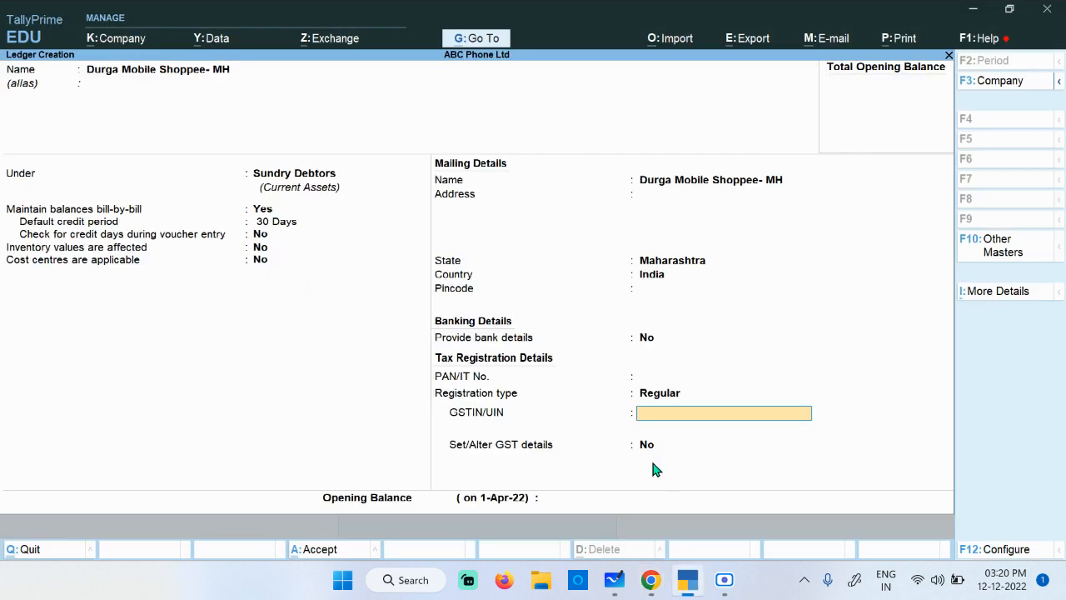
pyautogui.hotkey('ctrl', 'v')
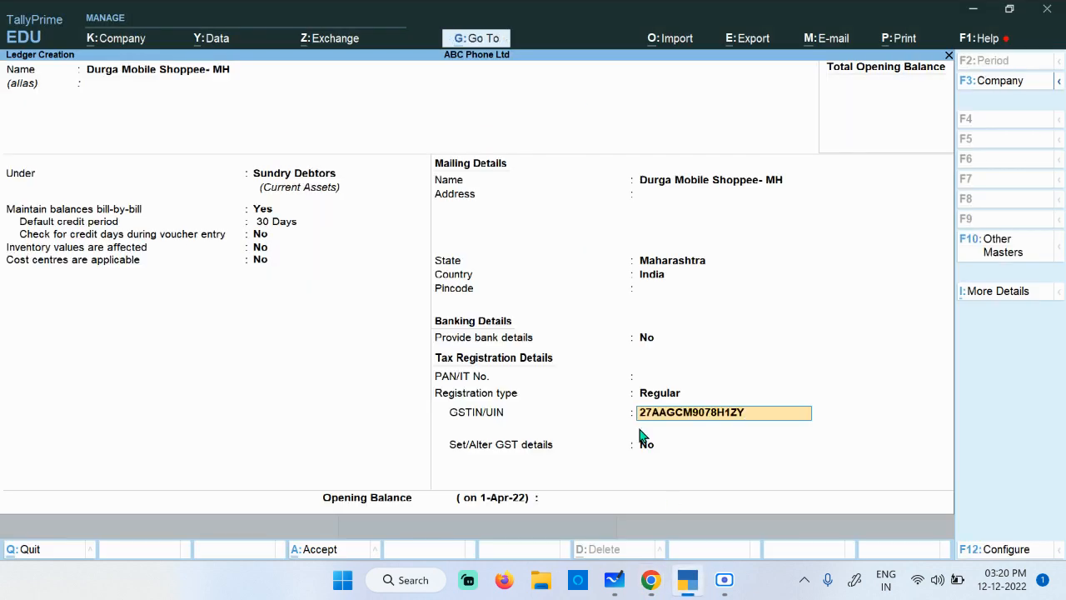
pyautogui.press('Return')
pyautogui.press('Return')
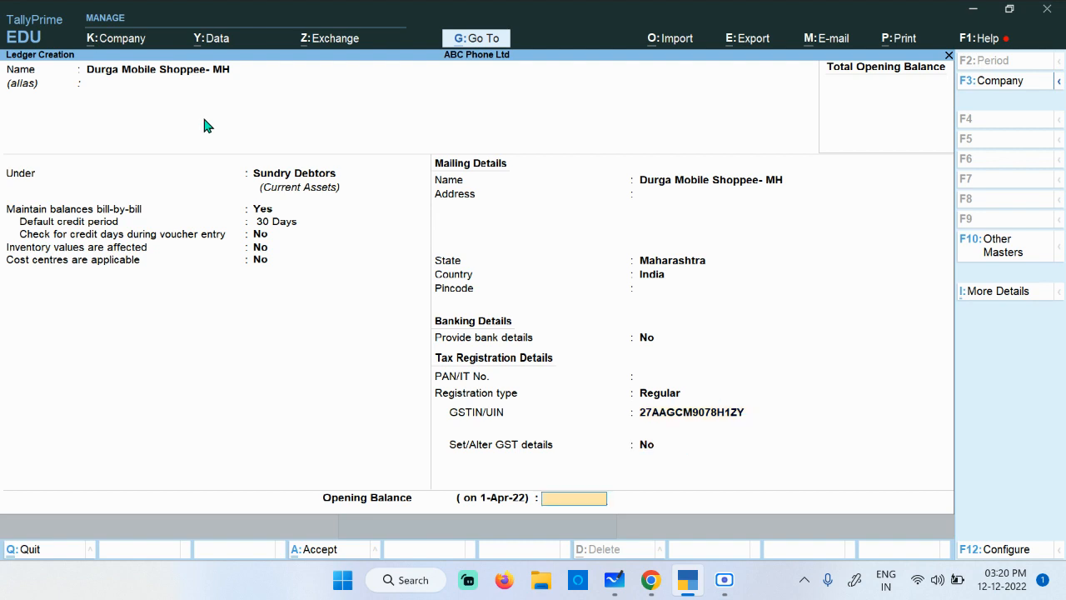
pyautogui.press('Return')
pyautogui.press('Return')
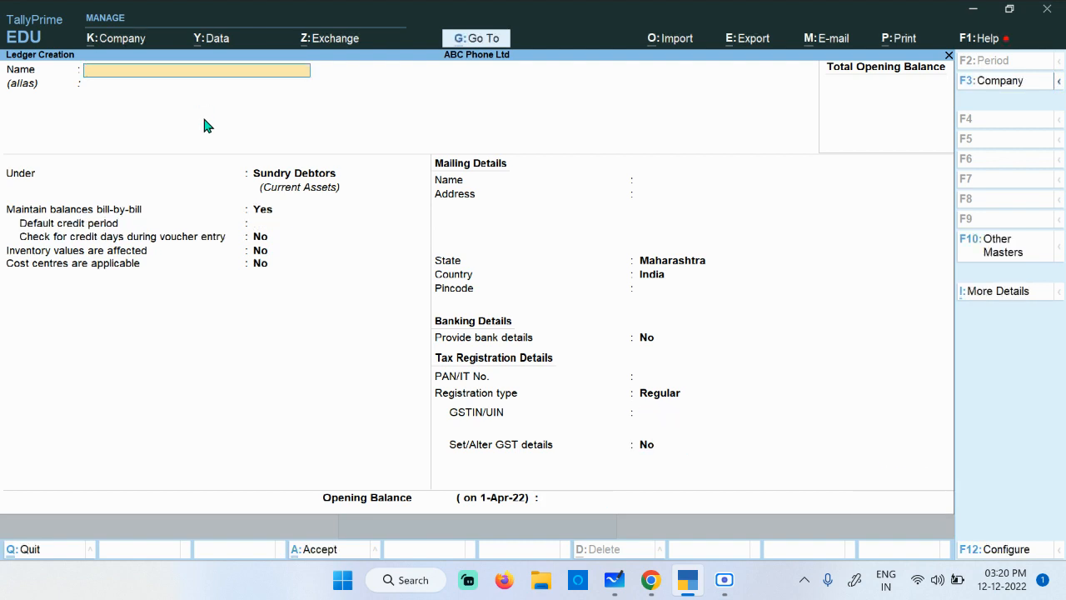
# - Start a ledger named "Xyx Traders" without an alias under Sundry Debtors, with bill-by-bill balances and a 30-day default credit period
pyautogui.write('Xyx Traders')
pyautogui.press('Return')
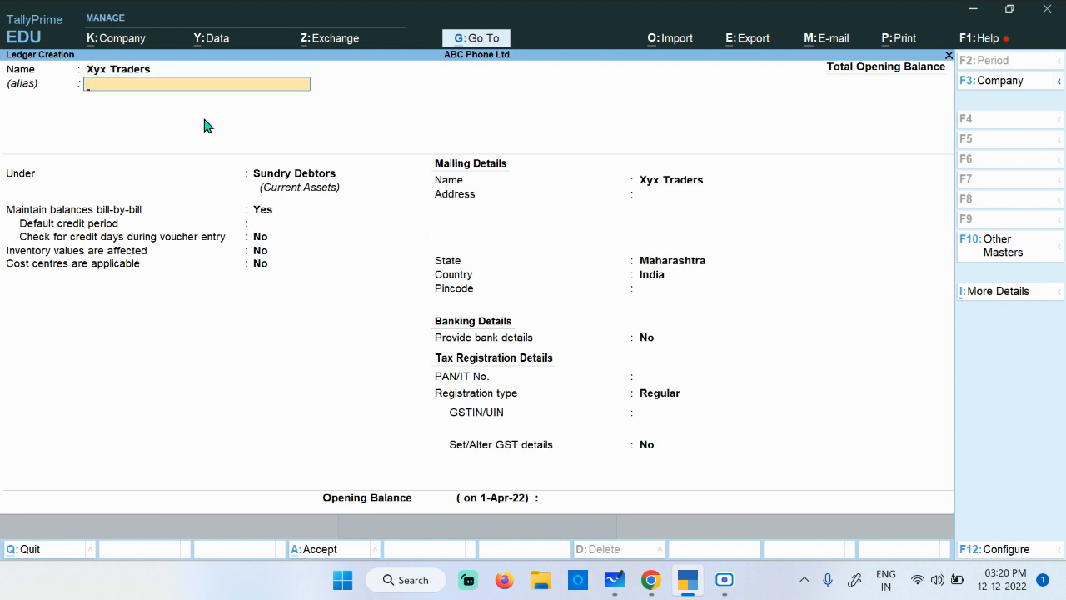
pyautogui.press('Return')
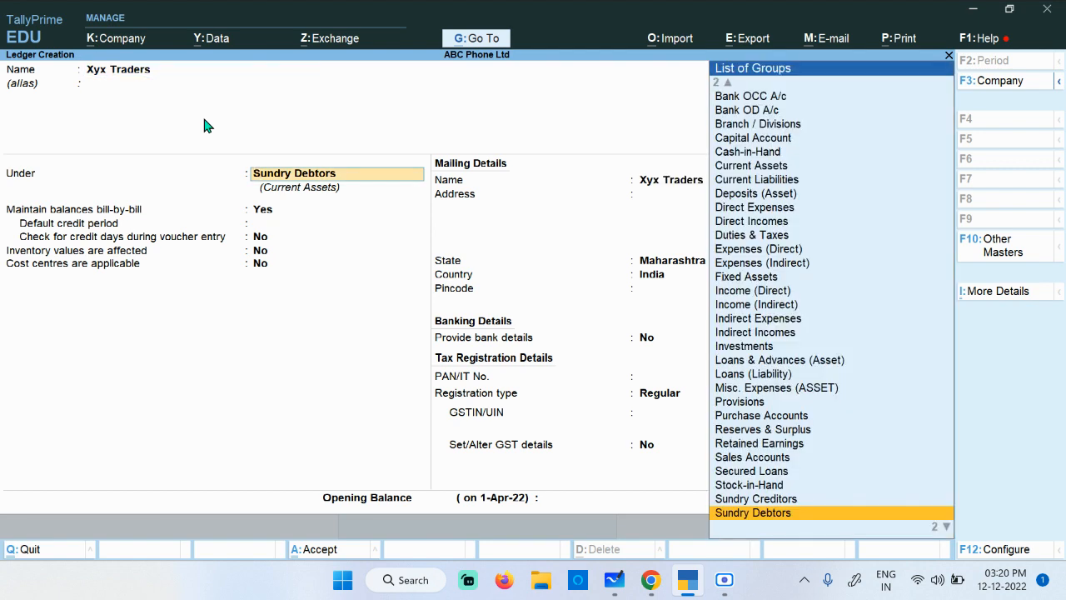
pyautogui.press('Return')
pyautogui.press('Return')
pyautogui.write('30')
pyautogui.press('Return')
# - Set the party's state to Delhi, leave the address, pincode, bank and PAN details blank, and keep the registration type Regular
pyautogui.press('Return')
pyautogui.press('Return')
pyautogui.press('Return')
pyautogui.press('Return')
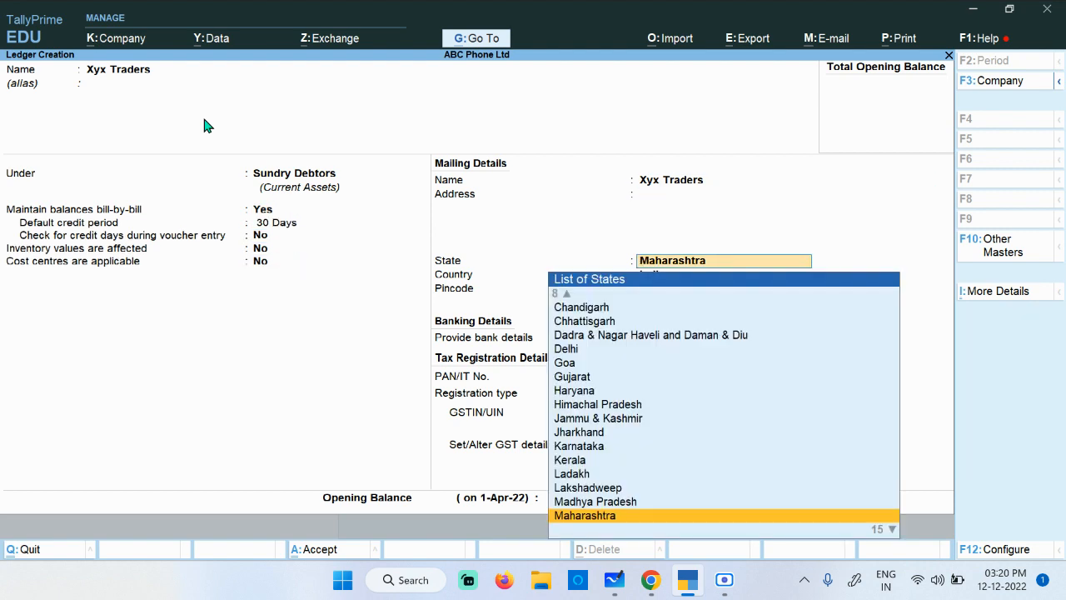
pyautogui.write('Delhi')
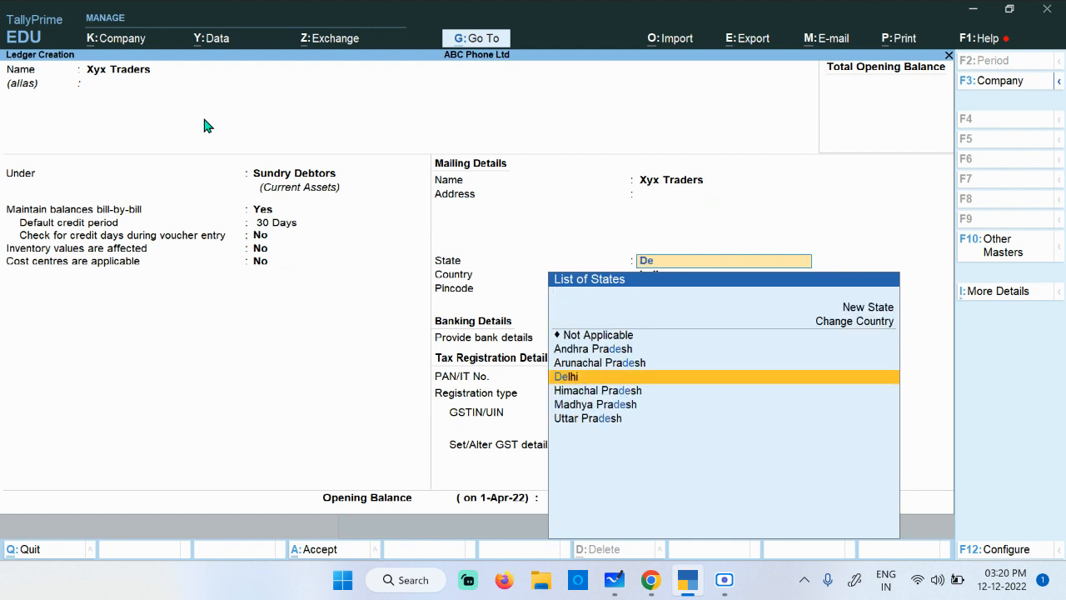
pyautogui.press('Return')
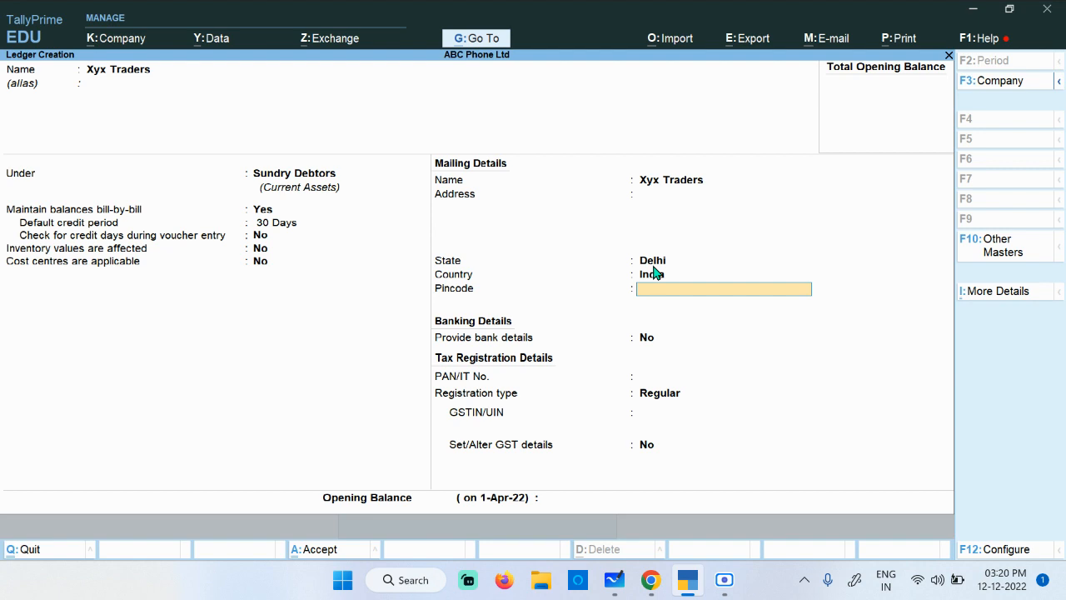
pyautogui.press('Return')
pyautogui.press('Return')
pyautogui.press('Return')
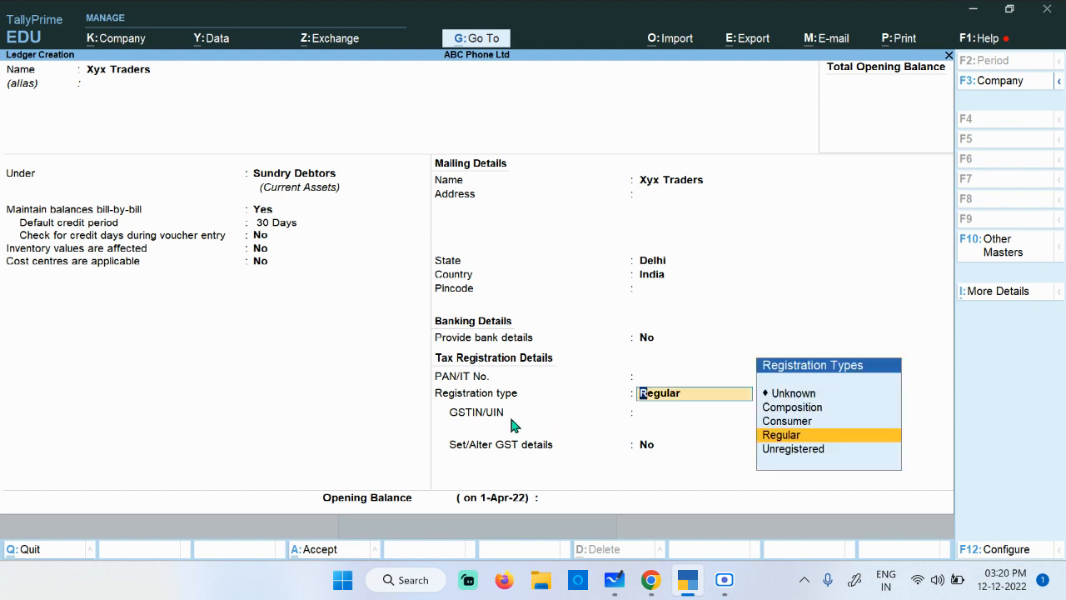
pyautogui.press('Return')
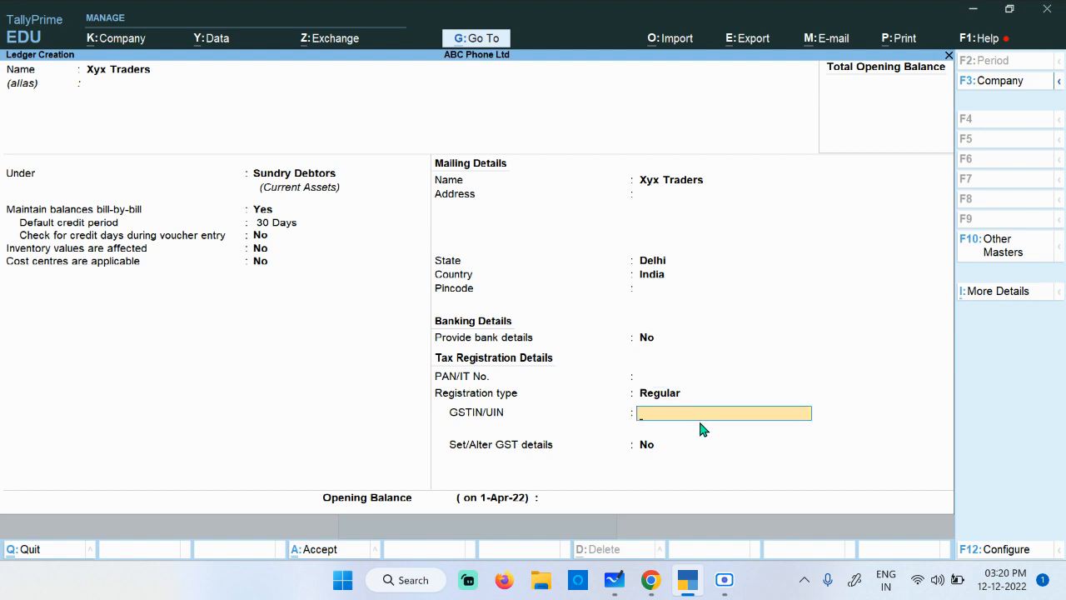
# - Copy the Delhi GST number from the "GST Numbers to Use" document in Chrome and paste it into the GSTIN field in TallyPrime
pyautogui.click(650, 580)
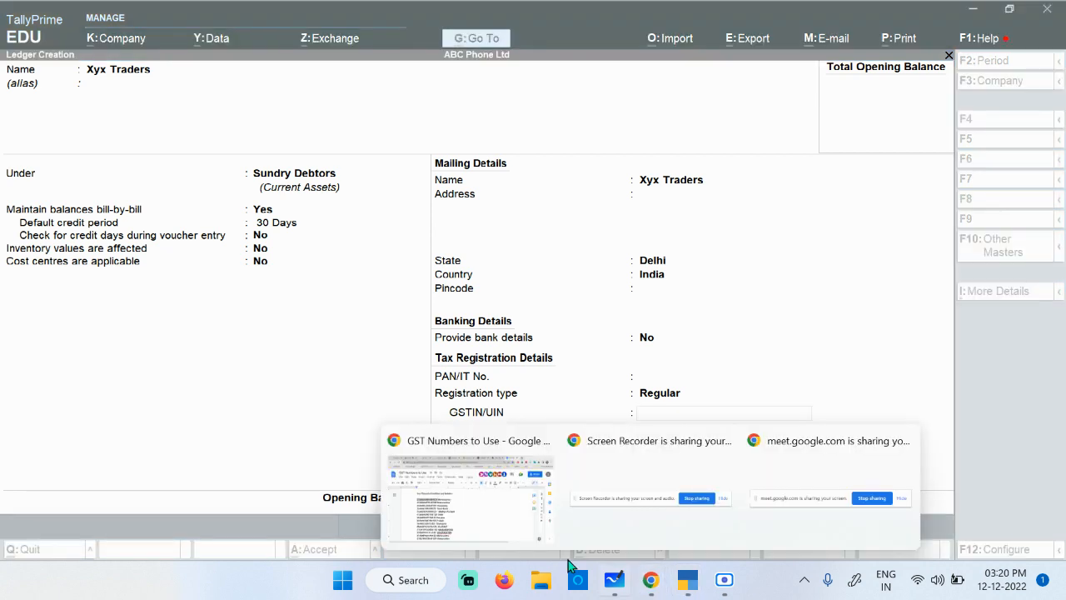
pyautogui.click(462, 467)
pyautogui.moveTo(321, 376); pyautogui.dragTo(186, 378)
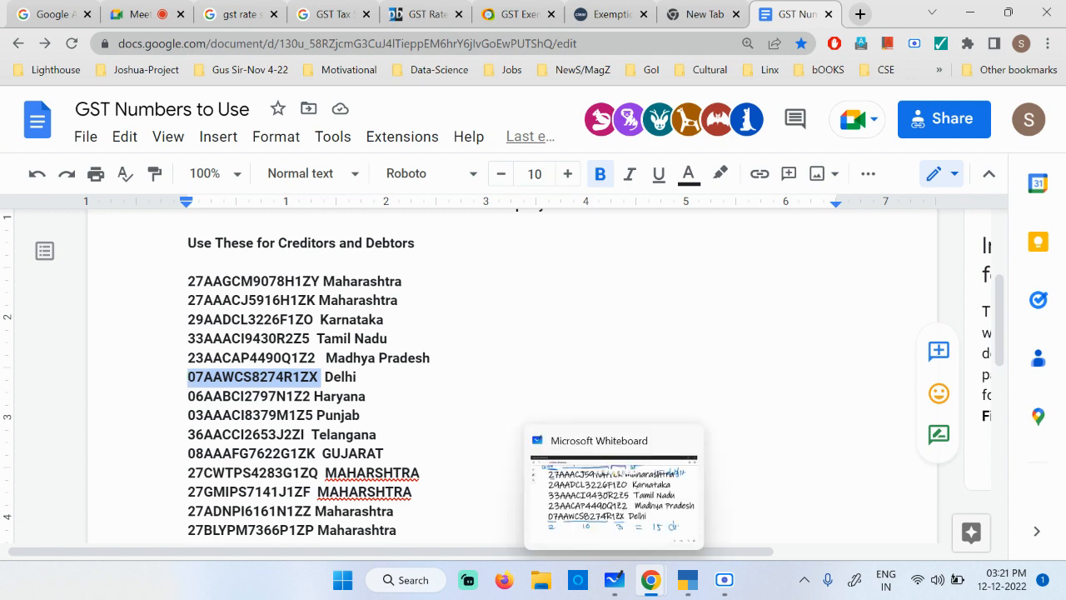
pyautogui.click(687, 583)
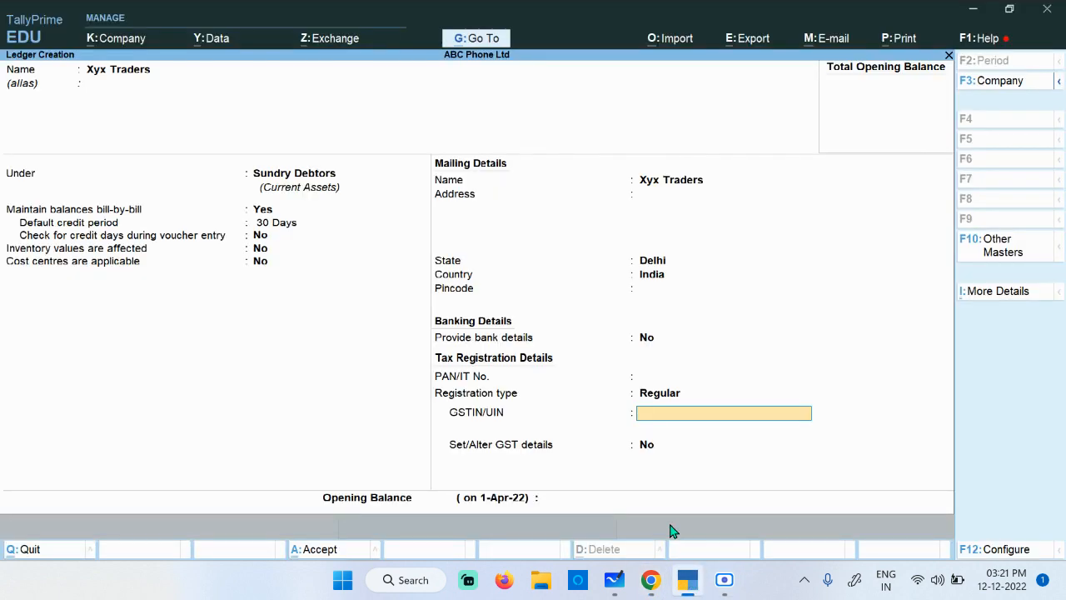
pyautogui.hotkey('ctrl', 'alt', 'v')
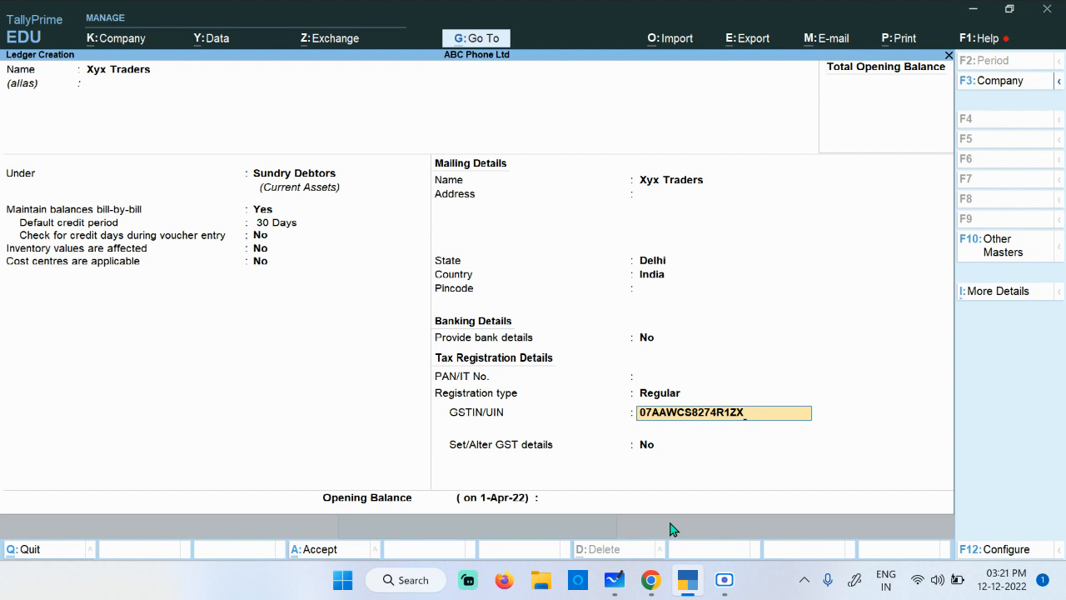
# - Rename the ledger "Xyx Traders - Delhi" and leave its alias blank
pyautogui.click(157, 78)
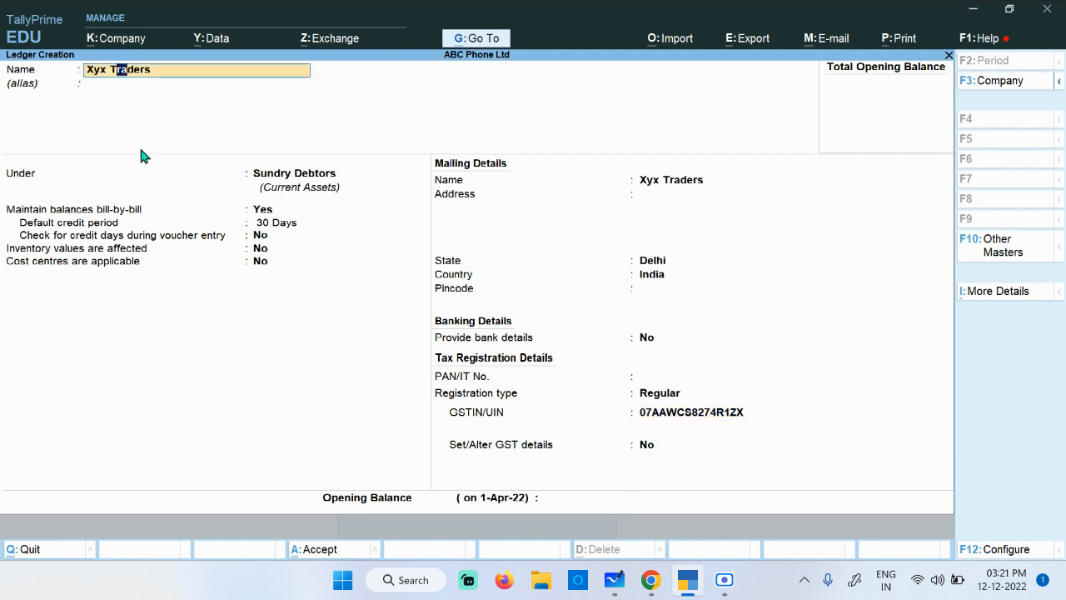
pyautogui.write('- Delhi')
pyautogui.press('Return')
pyautogui.press('Return')
pyautogui.press('Return')
pyautogui.press('Return')
pyautogui.press('Return')
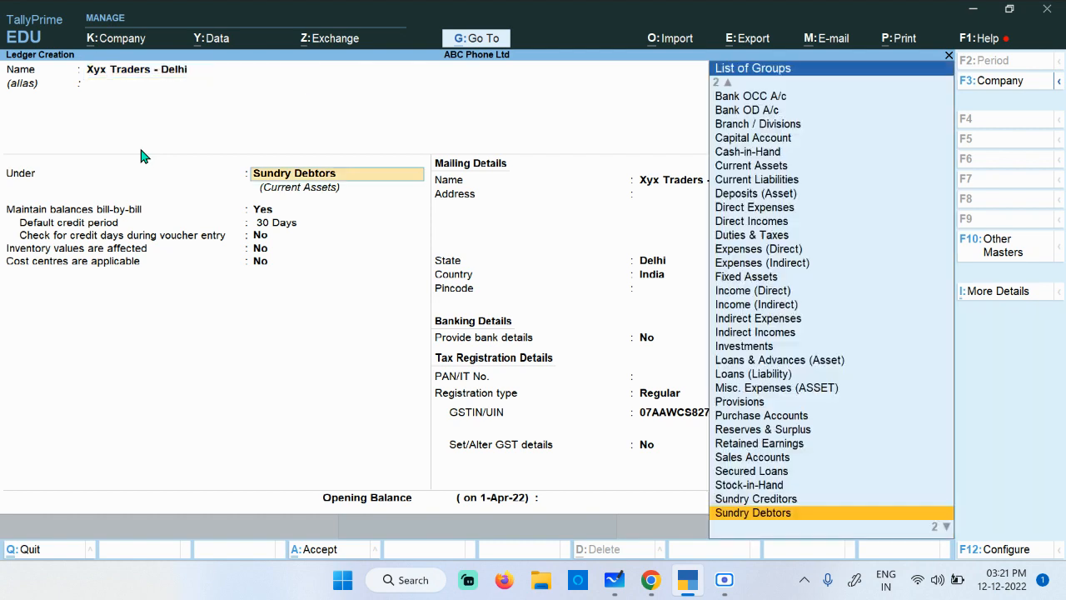
# - Keep the ledger's group, credit, state and tax registration details as entered, and save the ledger
pyautogui.press('Return')
pyautogui.press('Return')
pyautogui.press('Return')
pyautogui.press('Return')
pyautogui.press('Return')
pyautogui.press('Return')
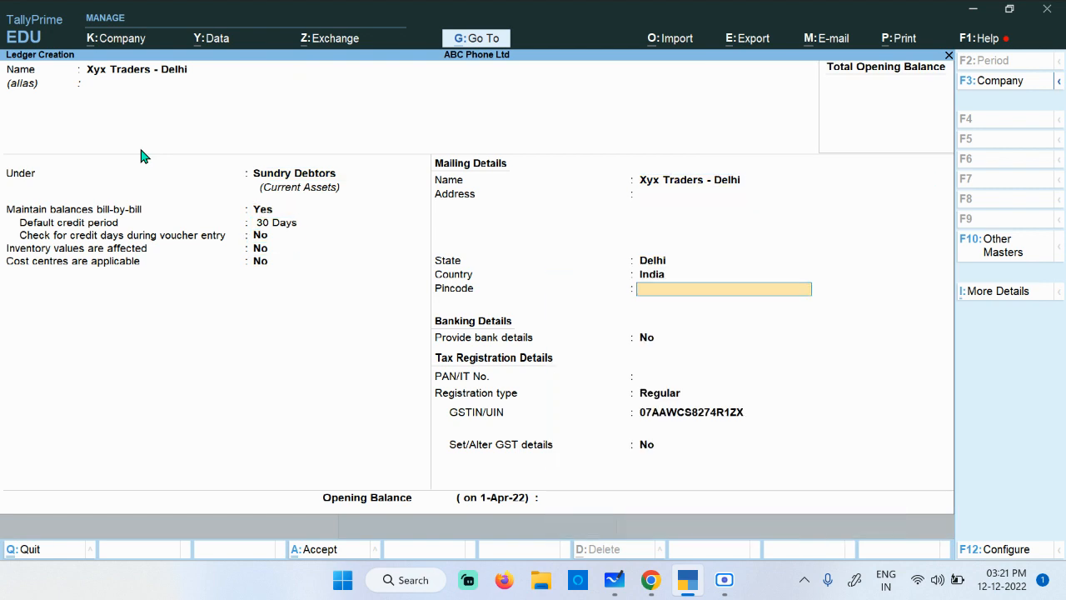
pyautogui.press('Return')
pyautogui.press('Return')
pyautogui.press('Return')
pyautogui.press('Return')
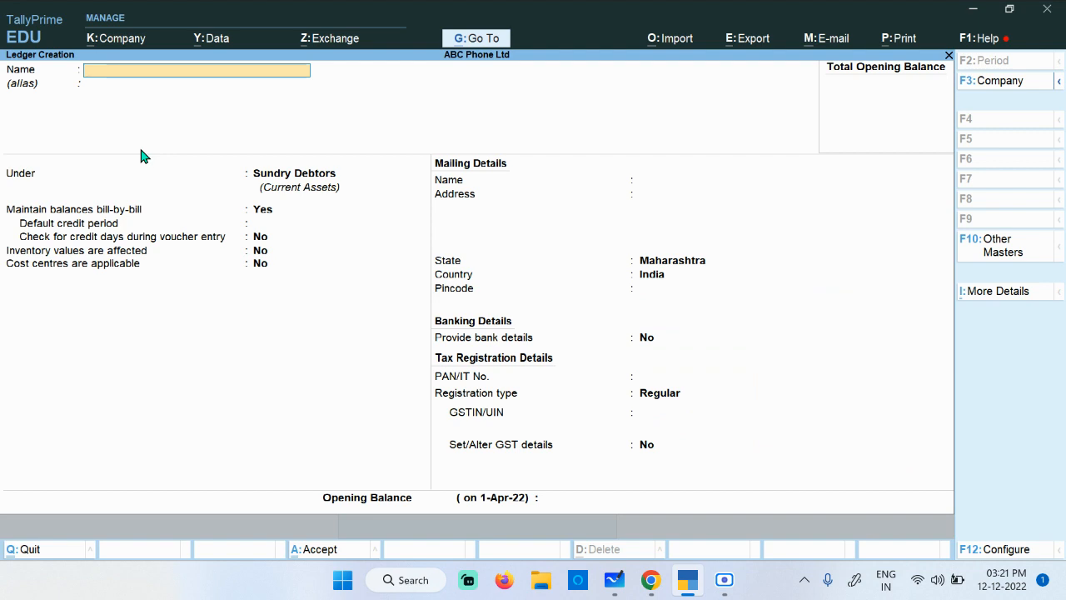
# - Start a ledger named "Sales Goods -Local" without an alias and place it under Sales Accounts
pyautogui.write('Sales Goods')
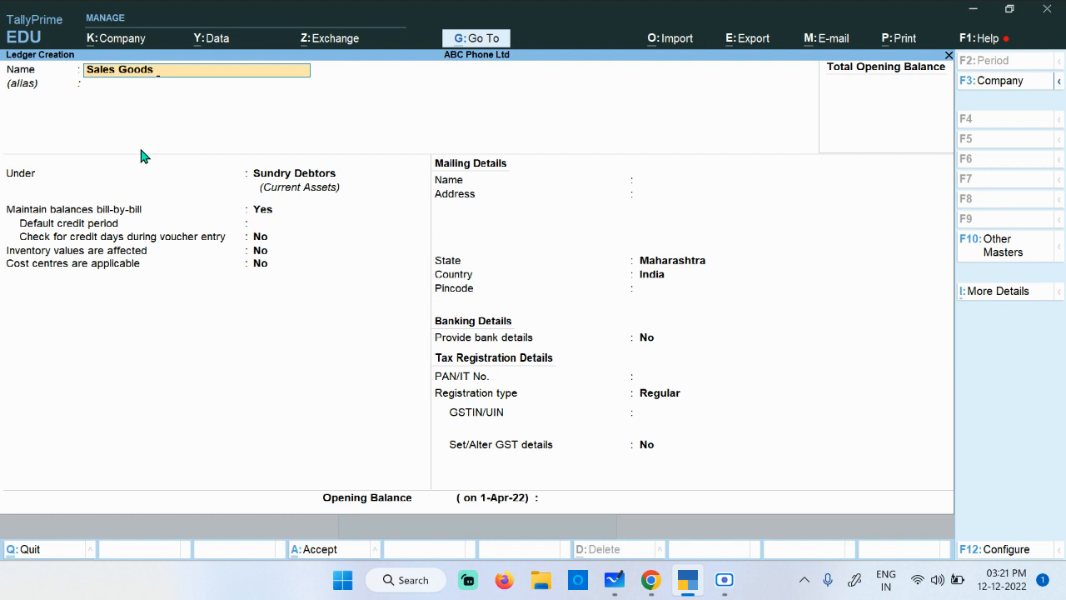
pyautogui.write('-Local')
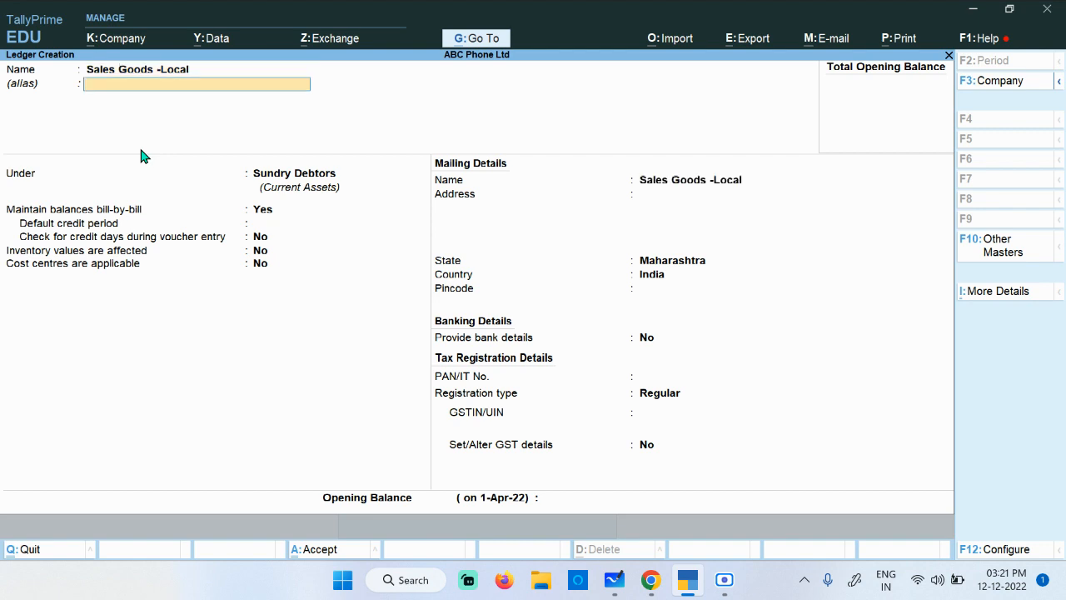
pyautogui.press('Return')
pyautogui.write('Sale')
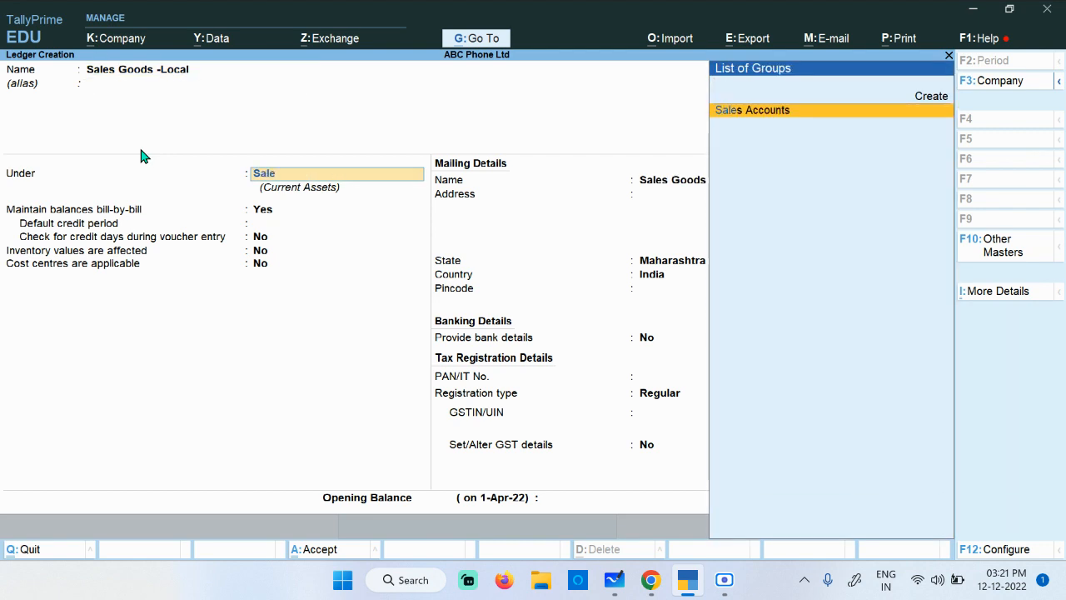
pyautogui.press('Return')
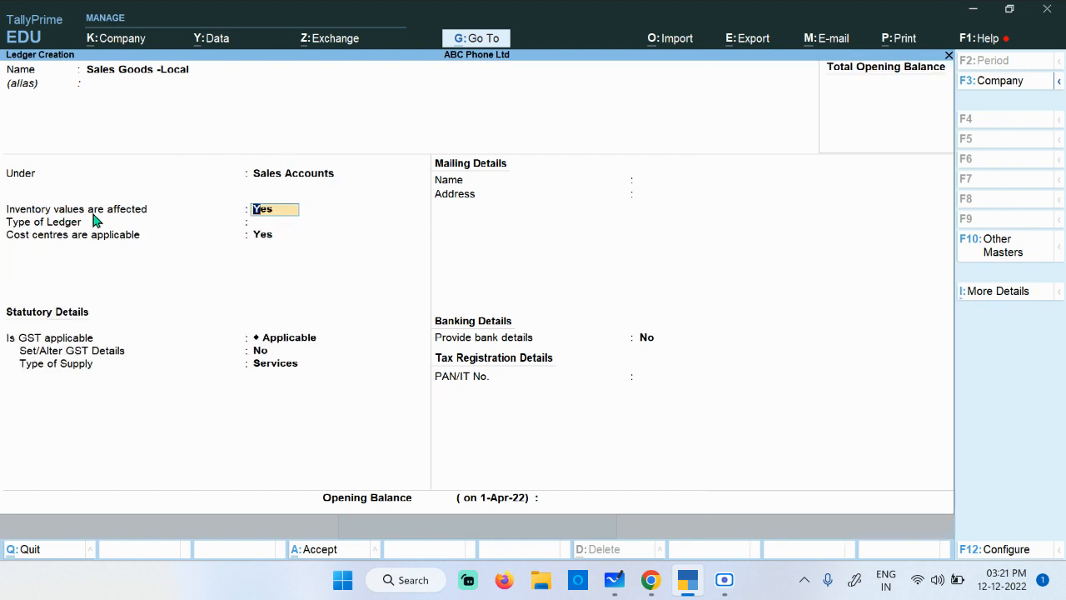
# - Keep inventory values affected, set the type of ledger to Not Applicable, and turn cost centres off for the sales ledger
pyautogui.click(324, 221)
pyautogui.press('Return')
pyautogui.write('n')
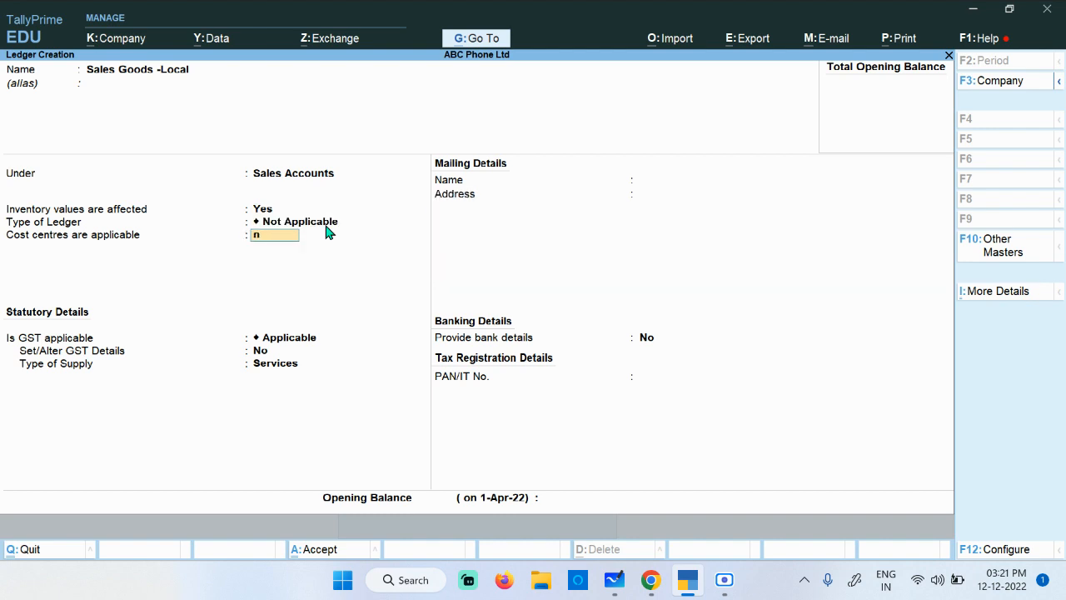
pyautogui.press('Return')
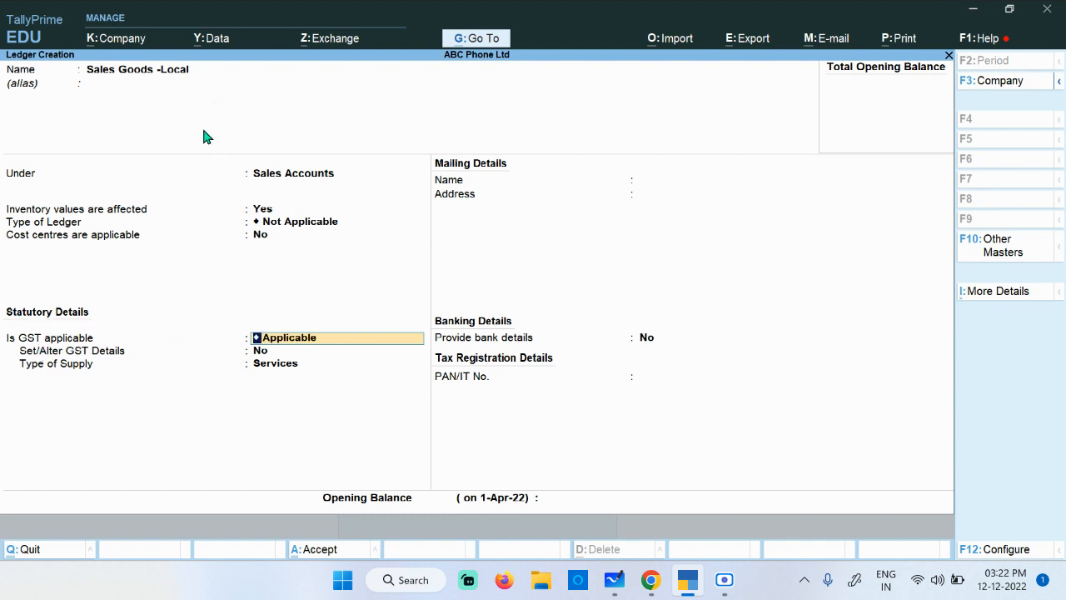
# - Keep GST applicable without altering its details, and set the type of supply to Goods
pyautogui.press('Return')
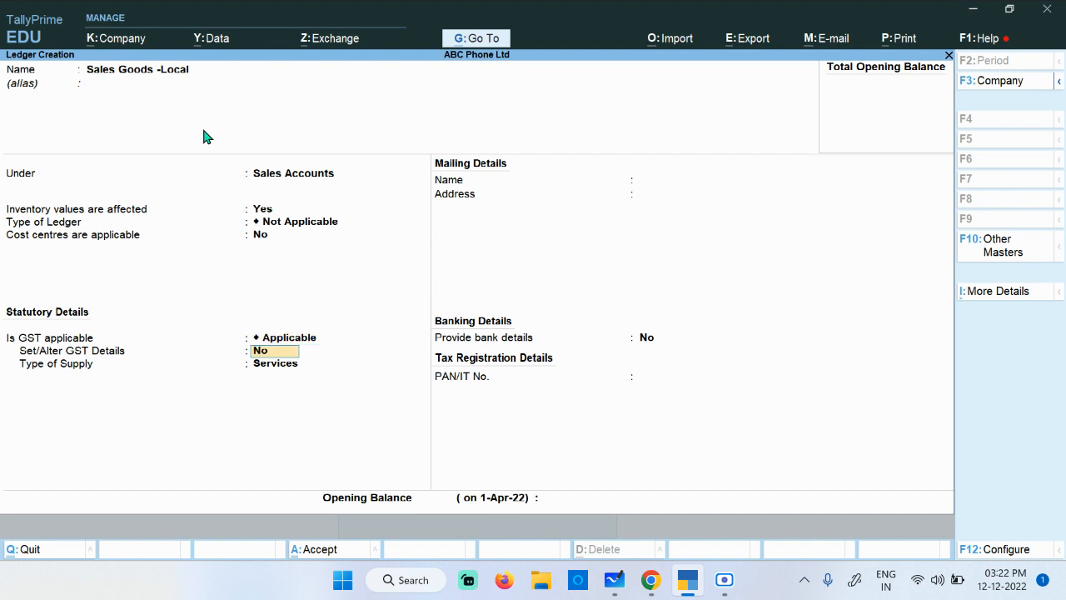
pyautogui.press('Return')
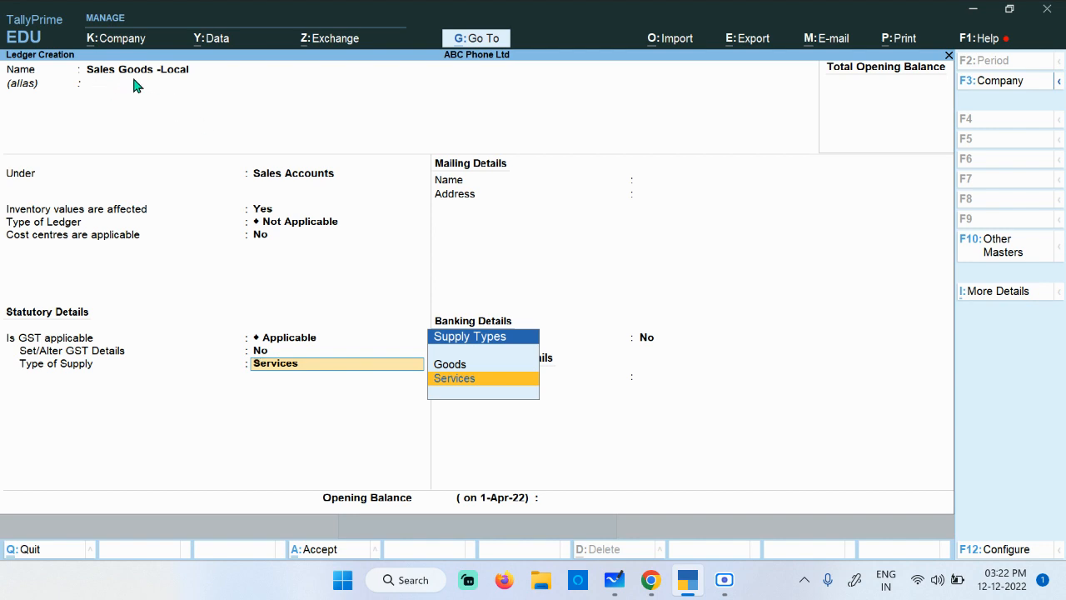
pyautogui.press('Up')
pyautogui.press('Return')
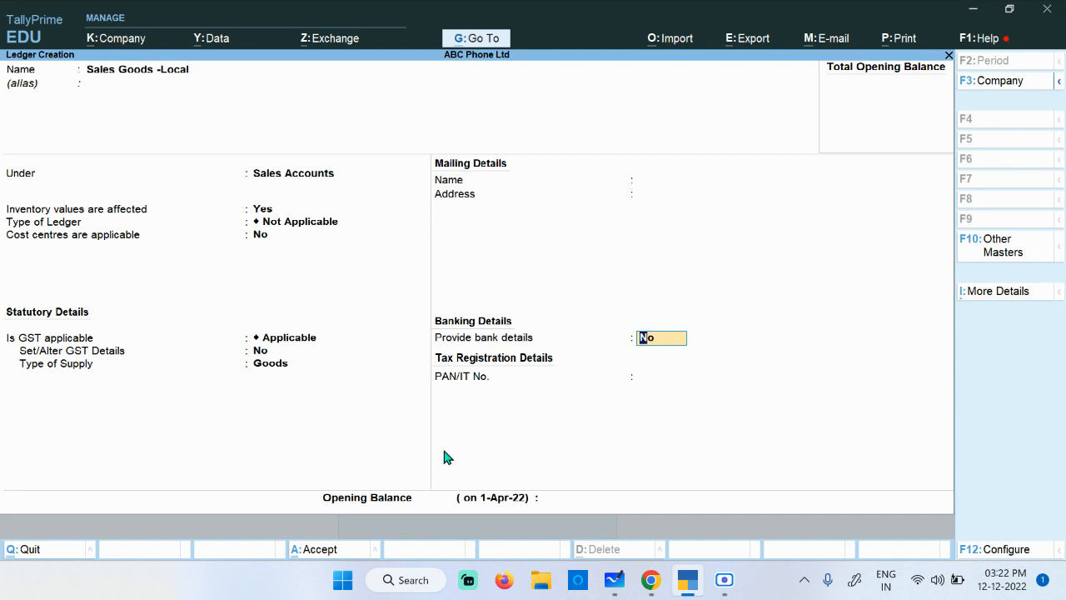
# - Leave bank details off and the PAN and opening balance blank, and save the local goods sales ledger
pyautogui.press('Return')
pyautogui.press('Return')
pyautogui.press('Return')
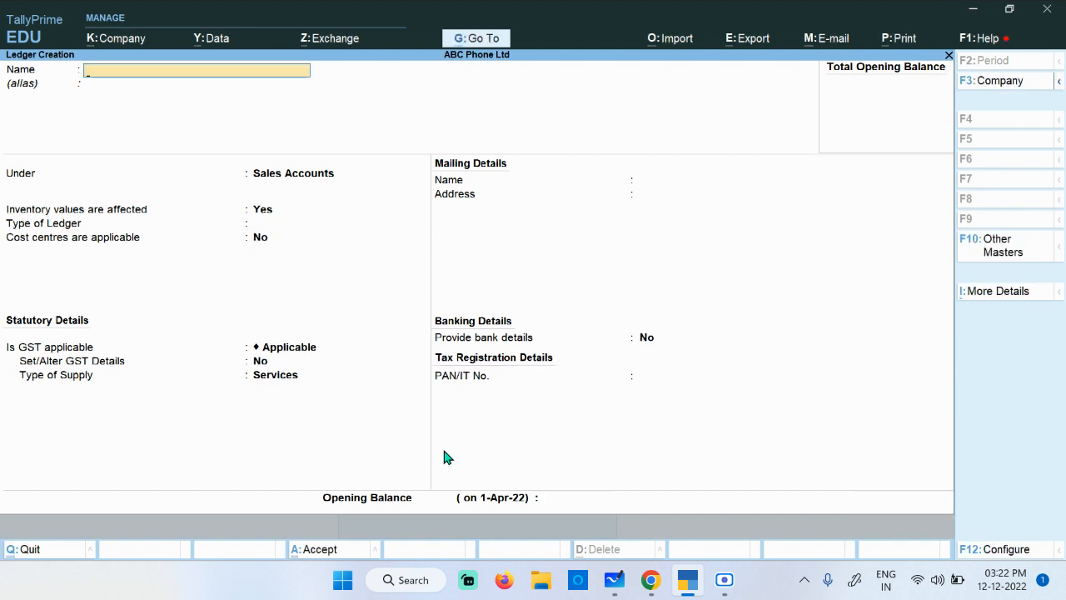
# - Start a ledger named "Sales Goods Return - Local" under Sales Accounts, with inventory affected, type of ledger Not Applicable and no cost centres
pyautogui.write('Sale')
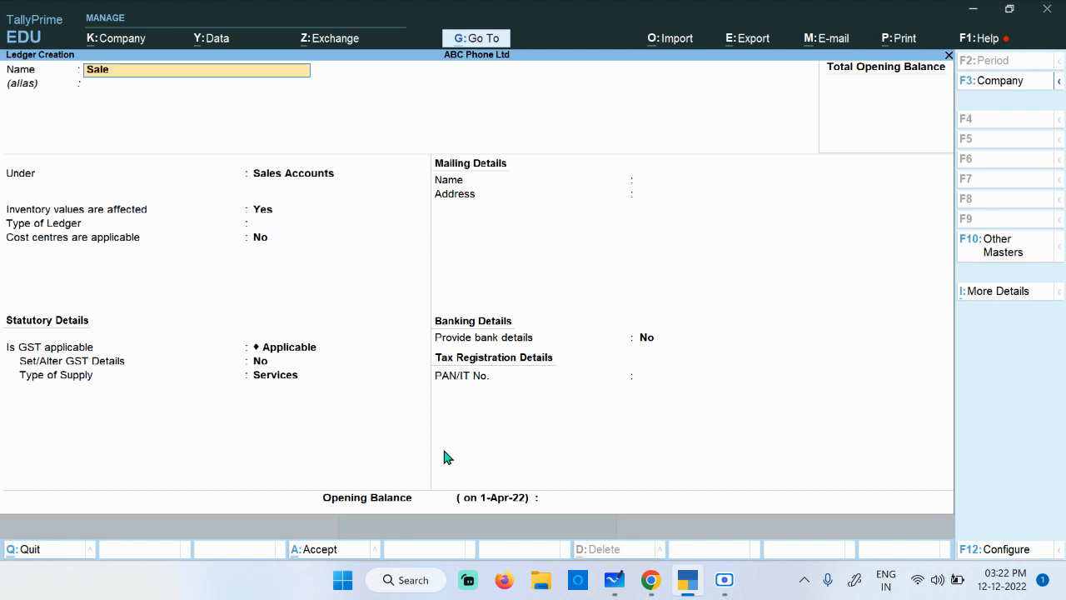
pyautogui.write('s Goods Retu')
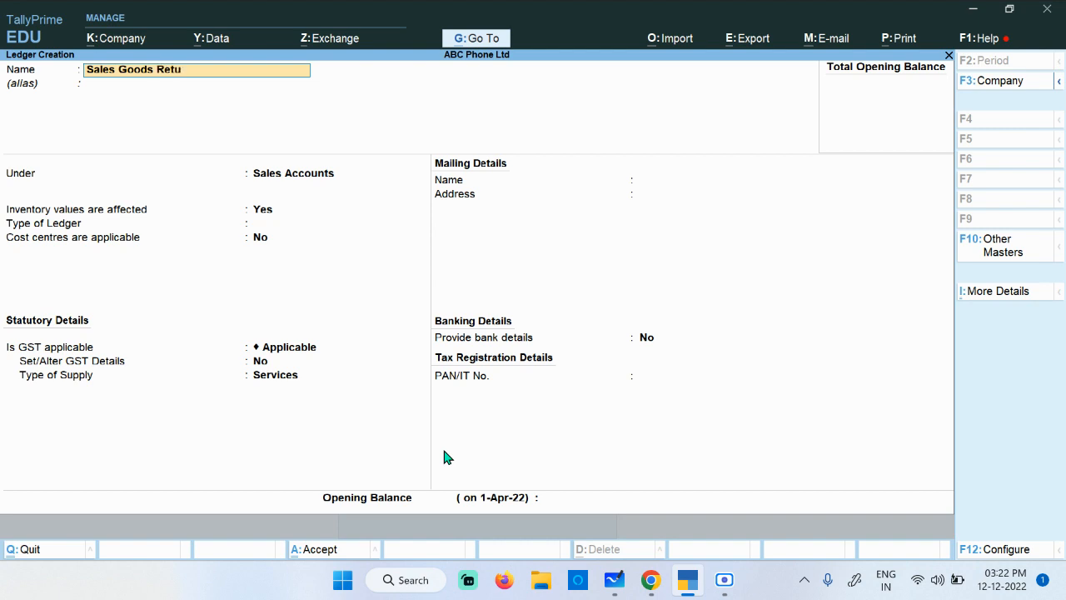
pyautogui.write('rn - Local')
pyautogui.press('Return')
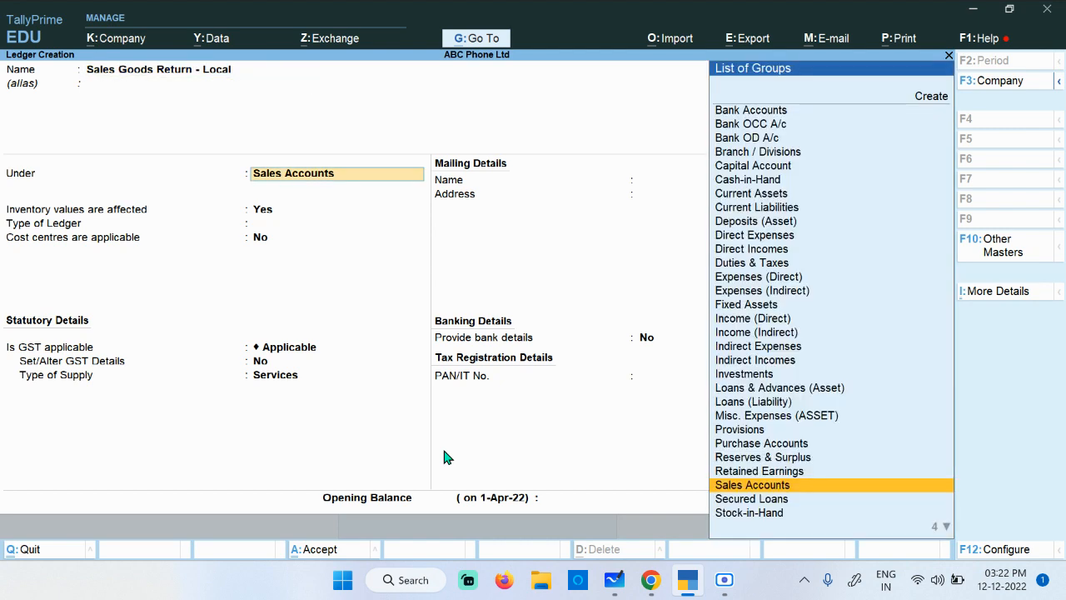
pyautogui.press('Return')
pyautogui.press('Return')
pyautogui.press('Return')
pyautogui.press('Return')
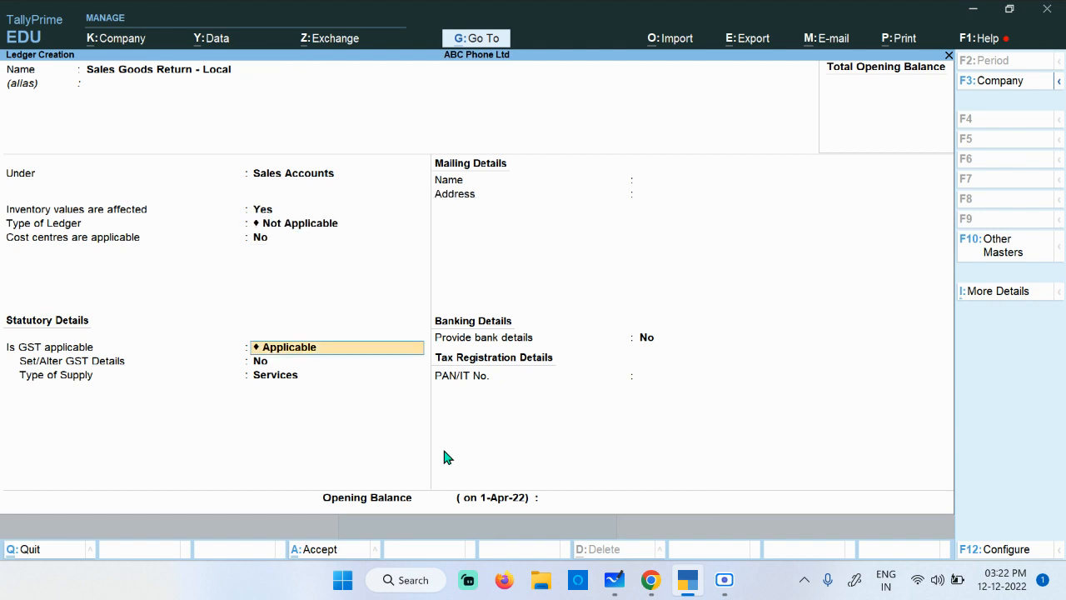
# - Keep GST applicable without altering its details, set the type of supply to Goods, and save the local sales return ledger
pyautogui.press('Return')
pyautogui.press('Return')
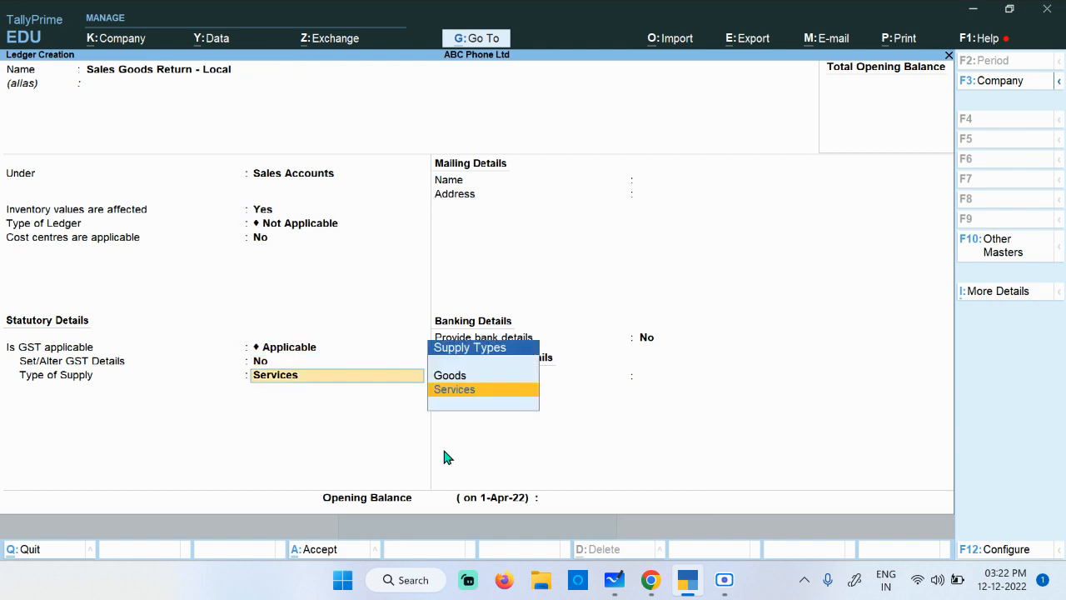
pyautogui.press('Up')
pyautogui.press('Return')
pyautogui.press('Return')
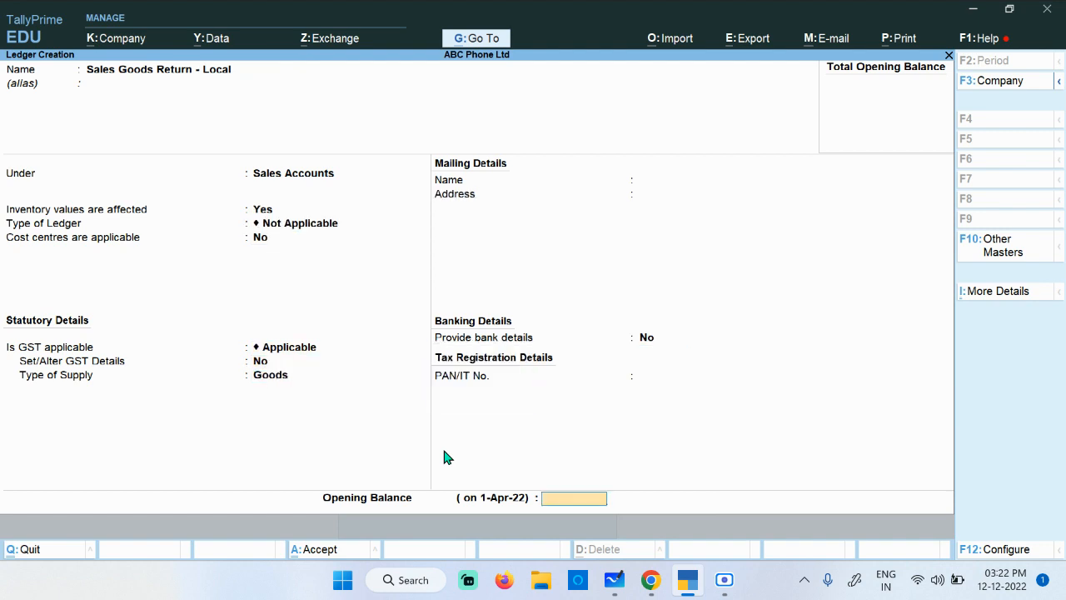
pyautogui.press('Return')
pyautogui.press('Return')
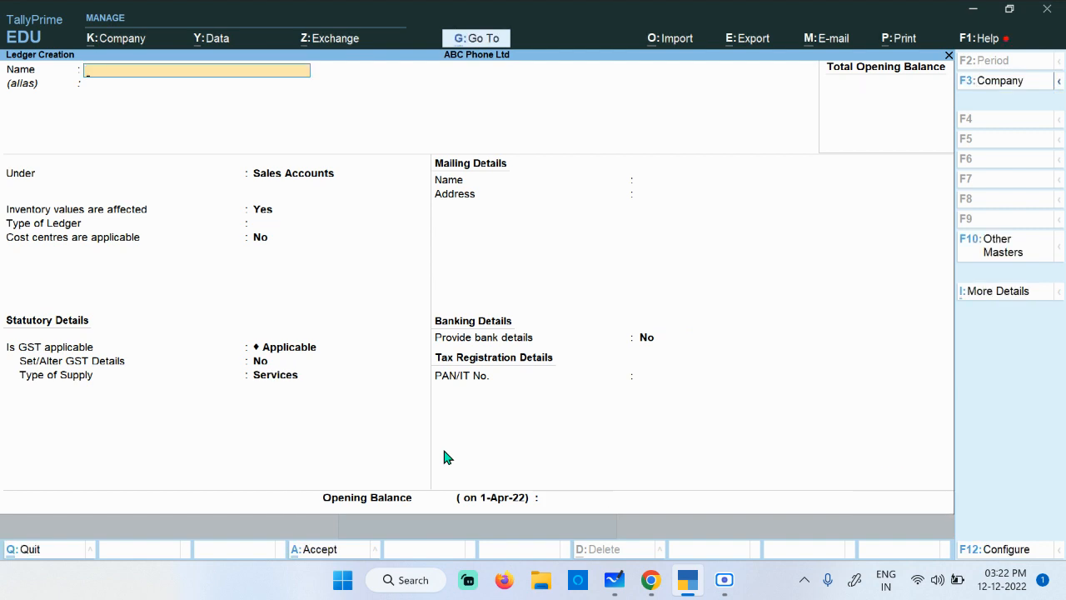
# - Start a ledger named "Sales Goods - Interstate" under Sales Accounts, with type of ledger Not Applicable, no cost centres and GST applicable
pyautogui.write('Sales Goods - Interstare')
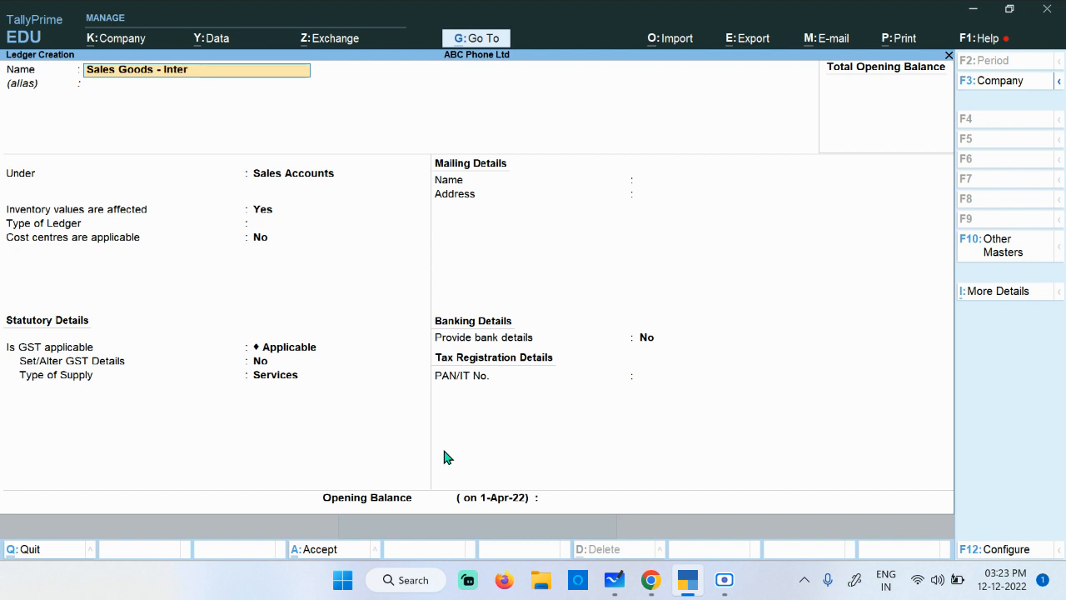
pyautogui.press('BackSpace')
pyautogui.write('te')
pyautogui.press('BackSpace')
pyautogui.press('BackSpace')
pyautogui.press('BackSpace')
pyautogui.write('te')
pyautogui.press('Return')
pyautogui.press('Return')
pyautogui.press('Return')
pyautogui.press('Return')
pyautogui.press('Return')
pyautogui.press('Return')
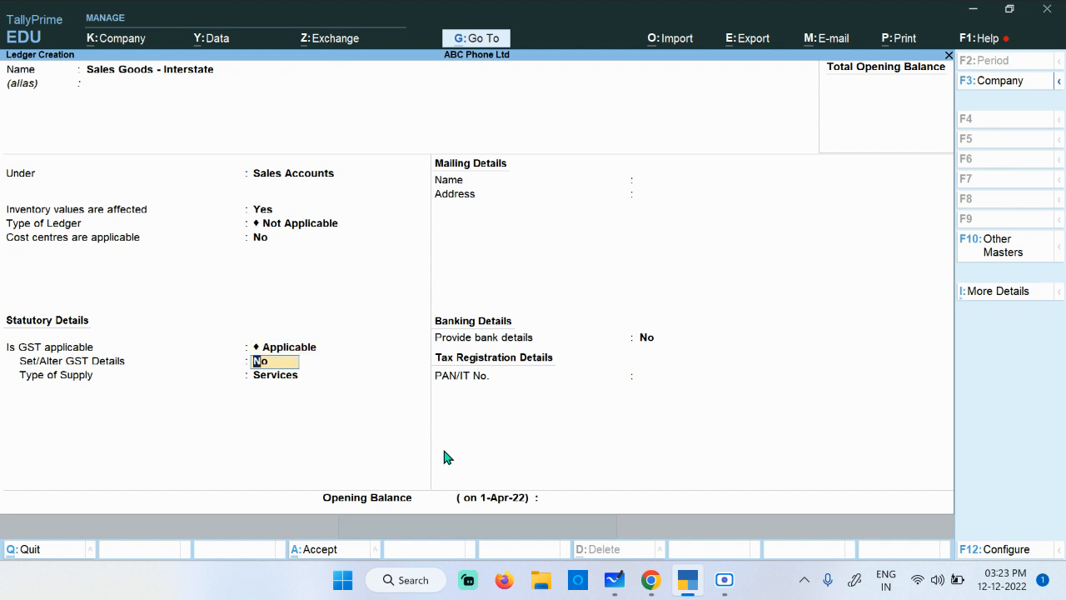
# - Set the interstate sales ledger's type of supply to Goods and save it without bank details
pyautogui.press('Return')
pyautogui.press('Up')
pyautogui.press('Return')
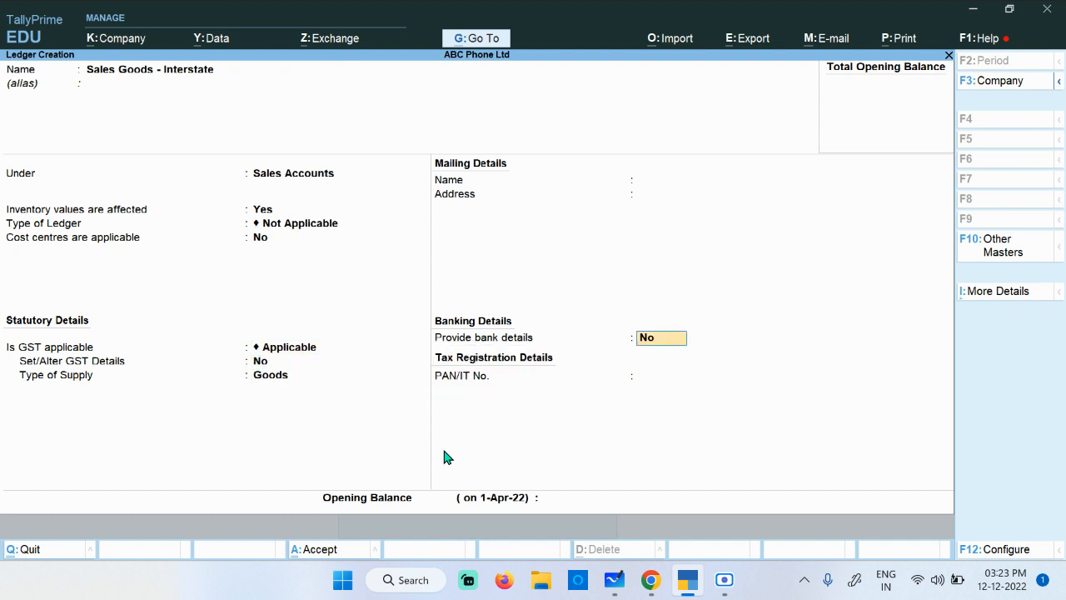
pyautogui.press('Return')
pyautogui.press('Return')
pyautogui.press('Return')
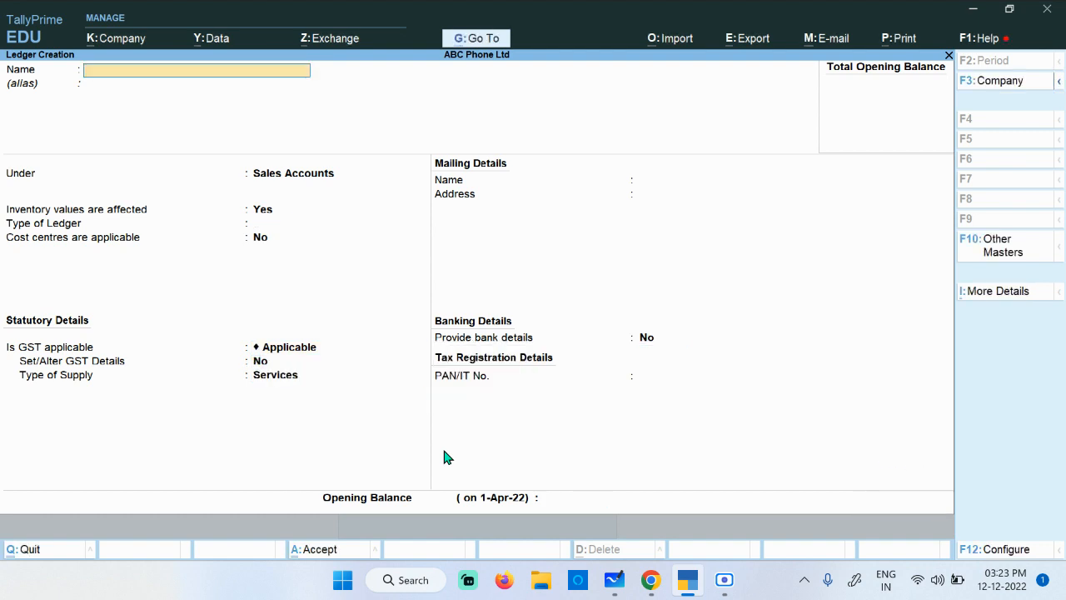
# - Start a ledger named "Sales Goods Return - Interstate" under Sales Accounts, with inventory affected, type of ledger Not Applicable and no cost centres
pyautogui.write('Sales Goods')
pyautogui.write('t')
pyautogui.press('BackSpace')
pyautogui.press('BackSpace')
pyautogui.press('BackSpace')
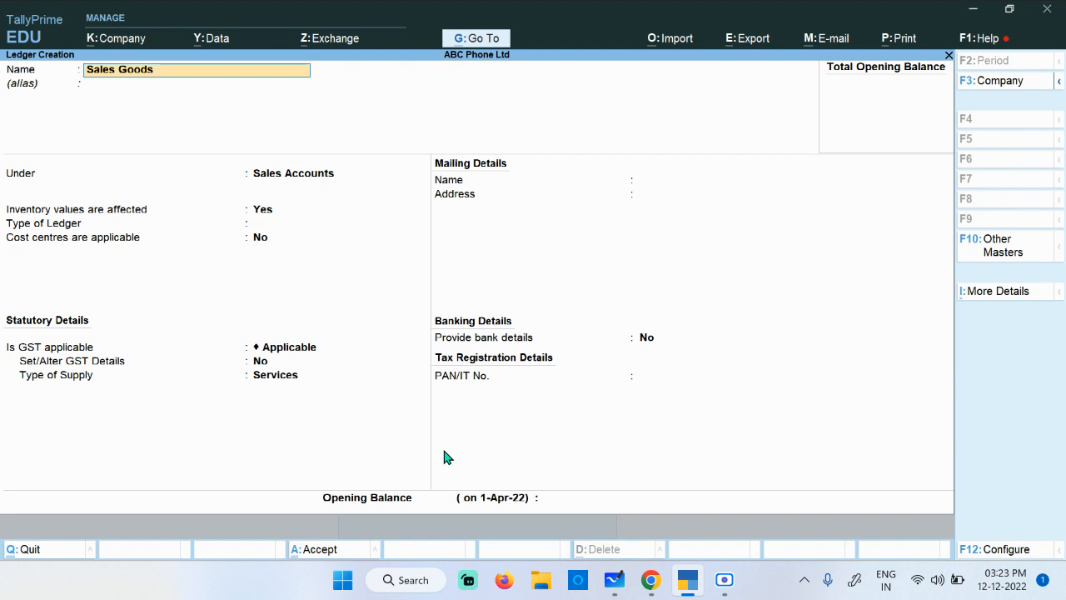
pyautogui.write('Return -  interstare')
pyautogui.press('BackSpace')
pyautogui.write('te')
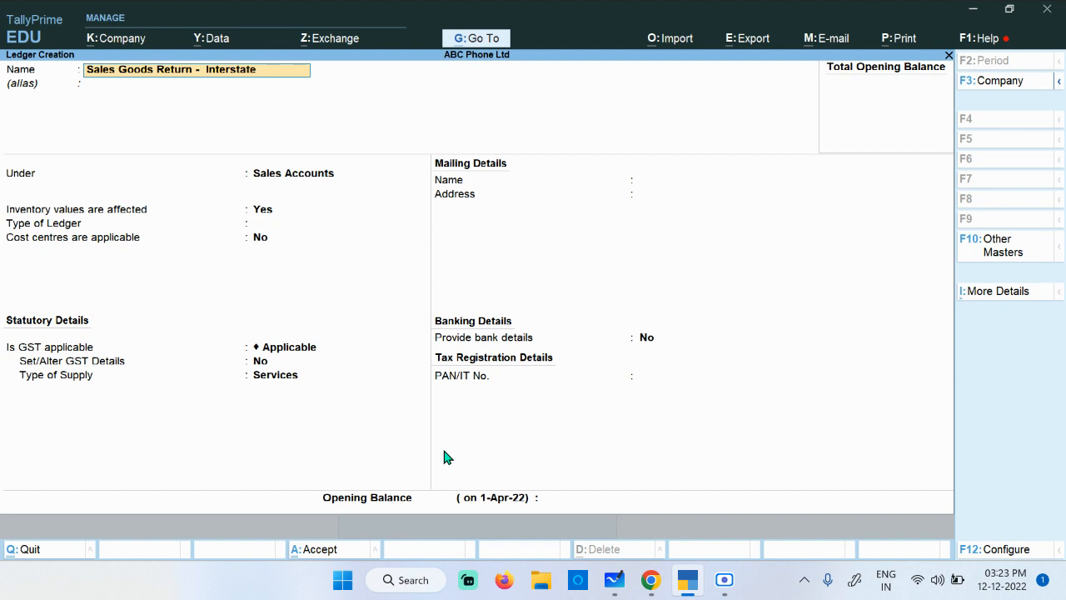
pyautogui.press('Return')
pyautogui.press('Return')
pyautogui.press('Return')
pyautogui.press('Return')
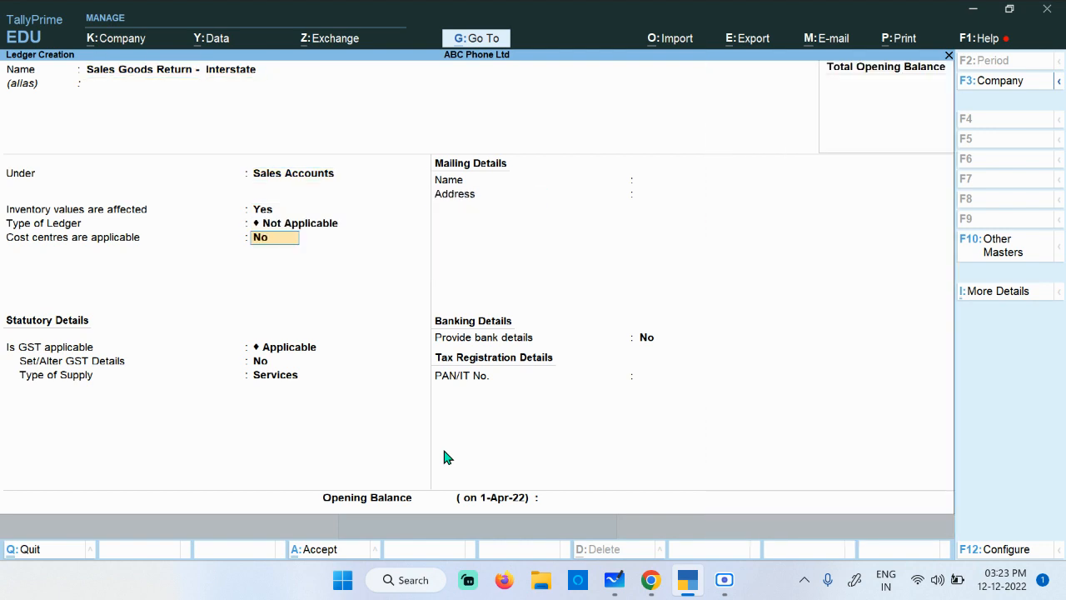
pyautogui.press('Return')
# - Keep GST applicable, set the type of supply to Goods, and save the interstate sales return ledger
pyautogui.press('Return')
pyautogui.press('Return')
pyautogui.press('Return')
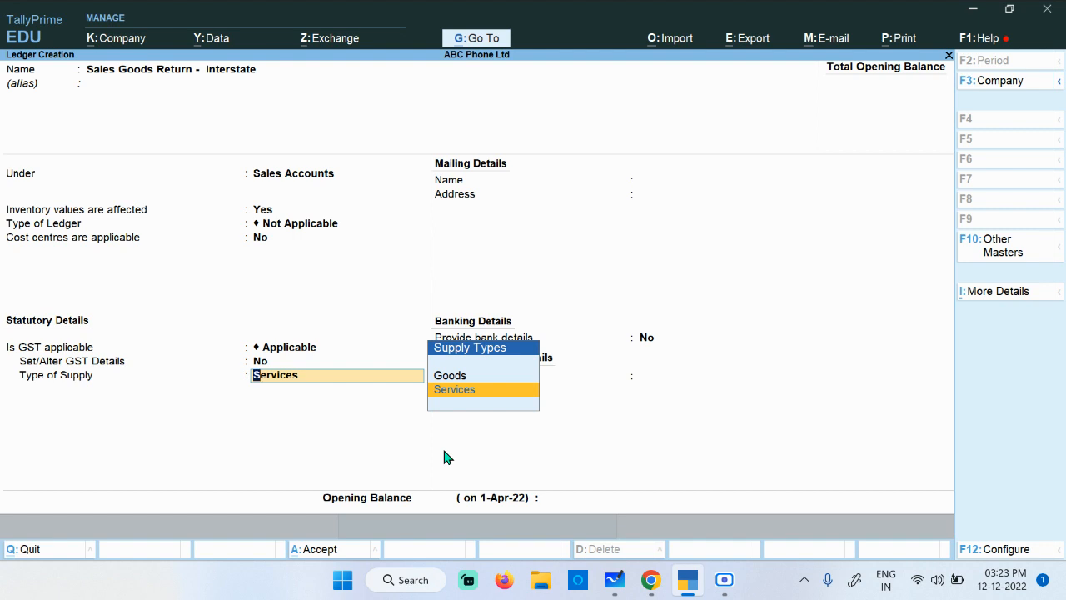
pyautogui.press('Up')
pyautogui.press('Return')
pyautogui.press('Return')
pyautogui.press('Return')
pyautogui.press('Return')
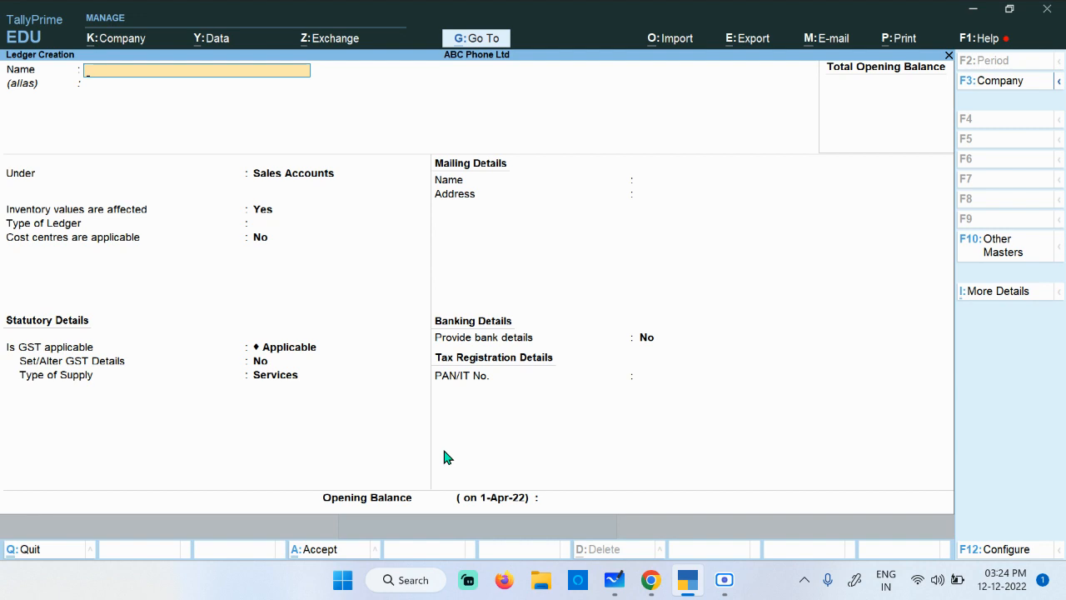
# - Start a ledger named "CGST" without an alias and place it under Duties & Taxes
pyautogui.write('Centr')
pyautogui.write('al')
pyautogui.write(' GST')
pyautogui.press('BackSpace')
pyautogui.press('BackSpace')
pyautogui.press('BackSpace')
pyautogui.press('BackSpace')
pyautogui.press('BackSpace')
pyautogui.press('BackSpace')
pyautogui.press('BackSpace')
pyautogui.press('BackSpace')
pyautogui.press('BackSpace')
pyautogui.press('BackSpace')
pyautogui.press('BackSpace')
pyautogui.write('CGST')
pyautogui.press('Return')
pyautogui.press('Return')
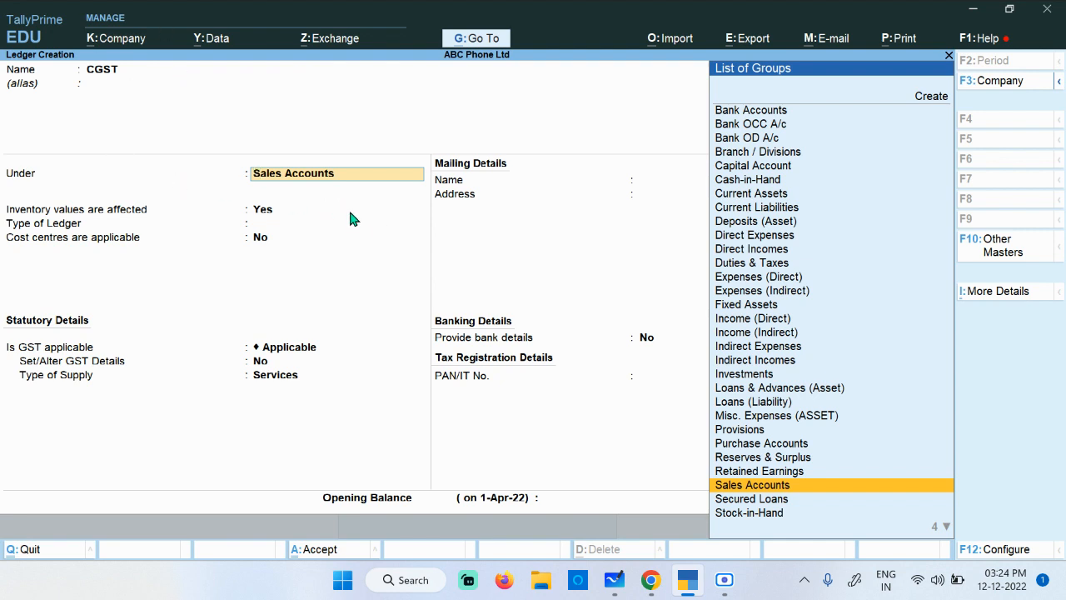
pyautogui.write('Du')
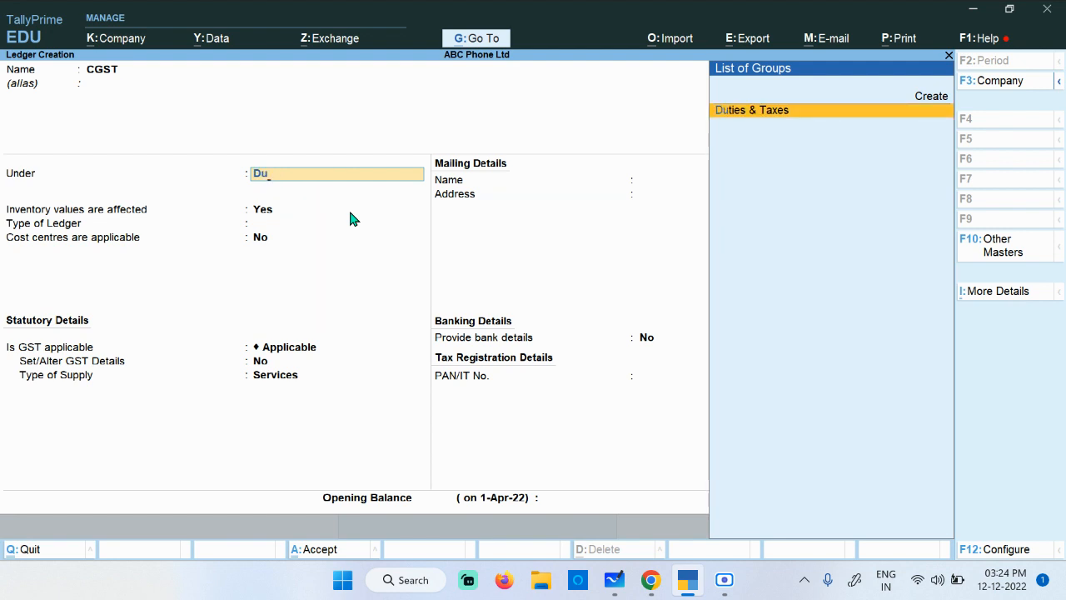
pyautogui.press('Return')
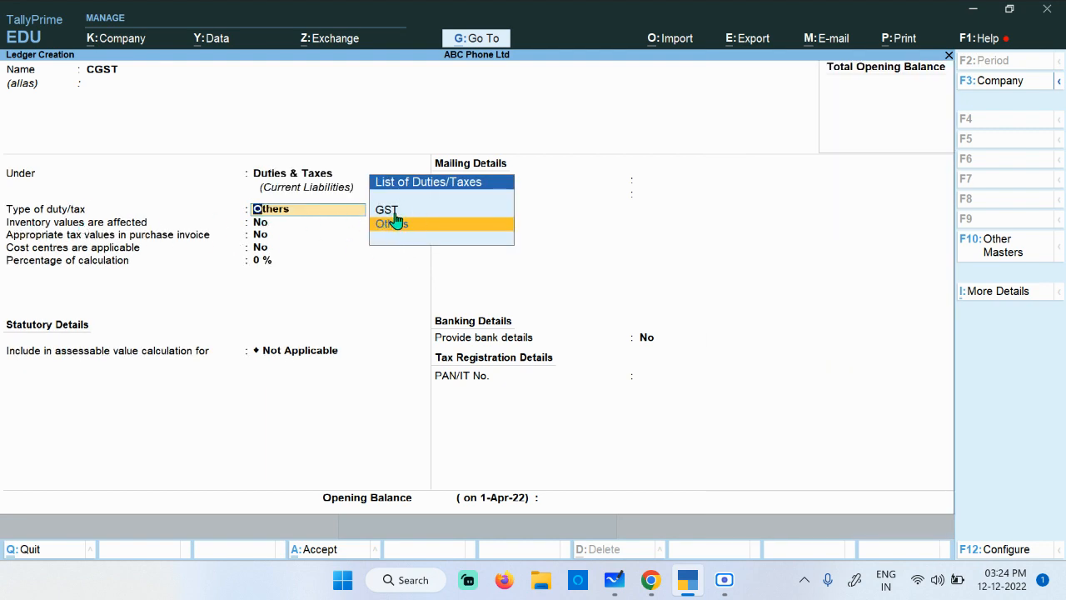
# - Set the CGST ledger's type of duty/tax to GST and tax type to Central Tax, keep the remaining defaults, and save it
pyautogui.press('Up')
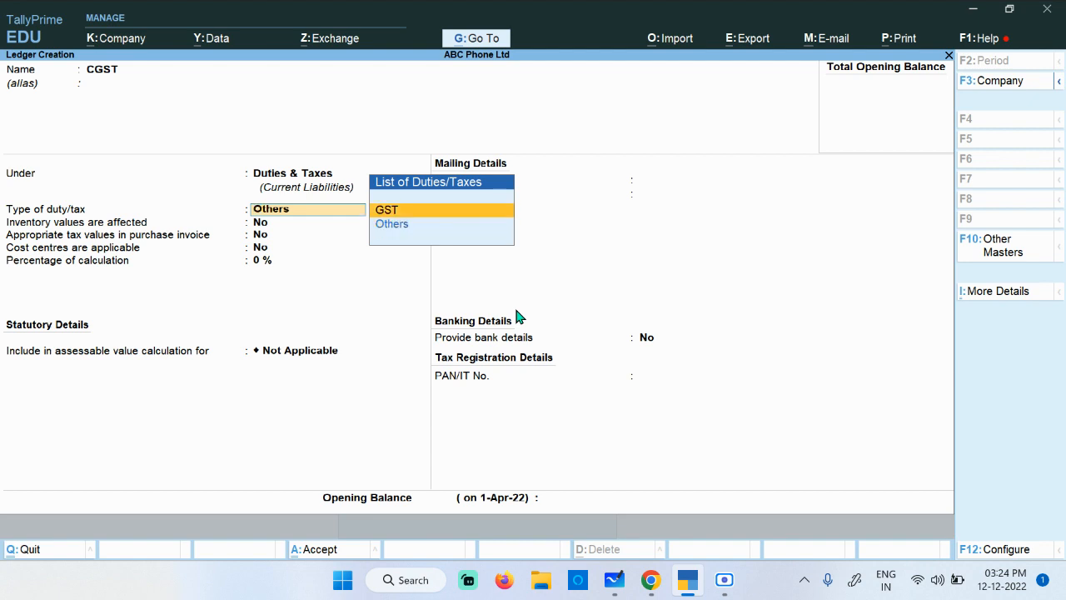
pyautogui.press('Return')
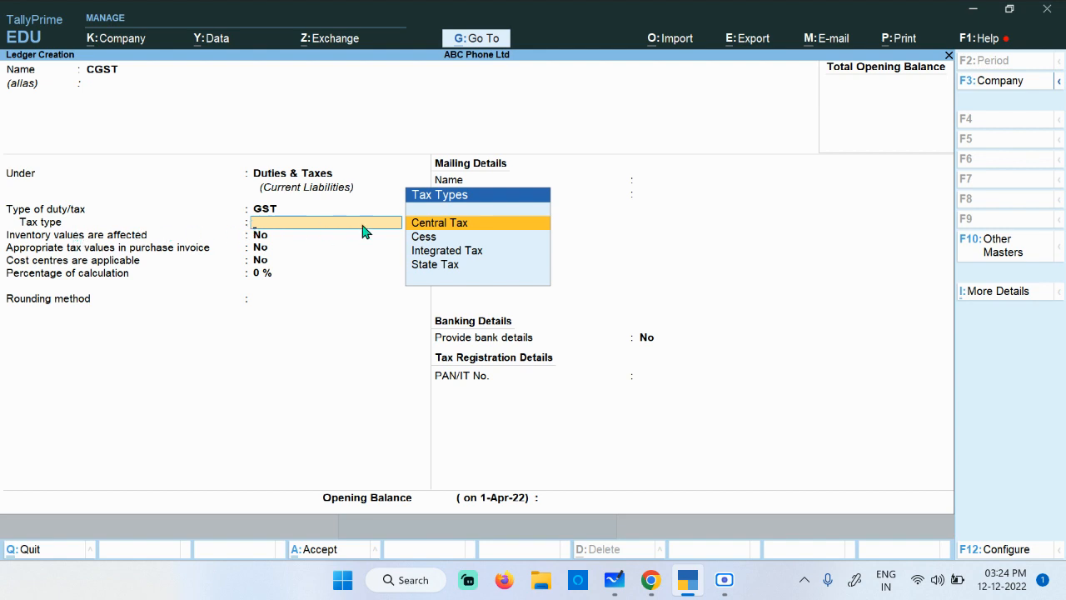
pyautogui.press('Return')
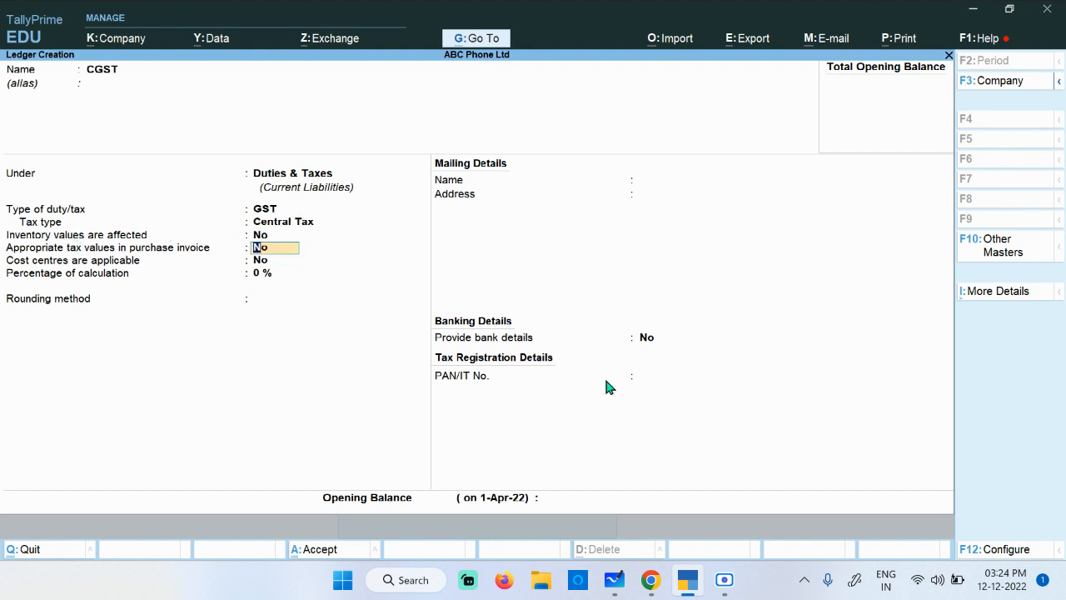
pyautogui.press('Return')
pyautogui.press('Return')
pyautogui.press('Return')
pyautogui.press('Return')
pyautogui.press('Return')
pyautogui.press('Return')
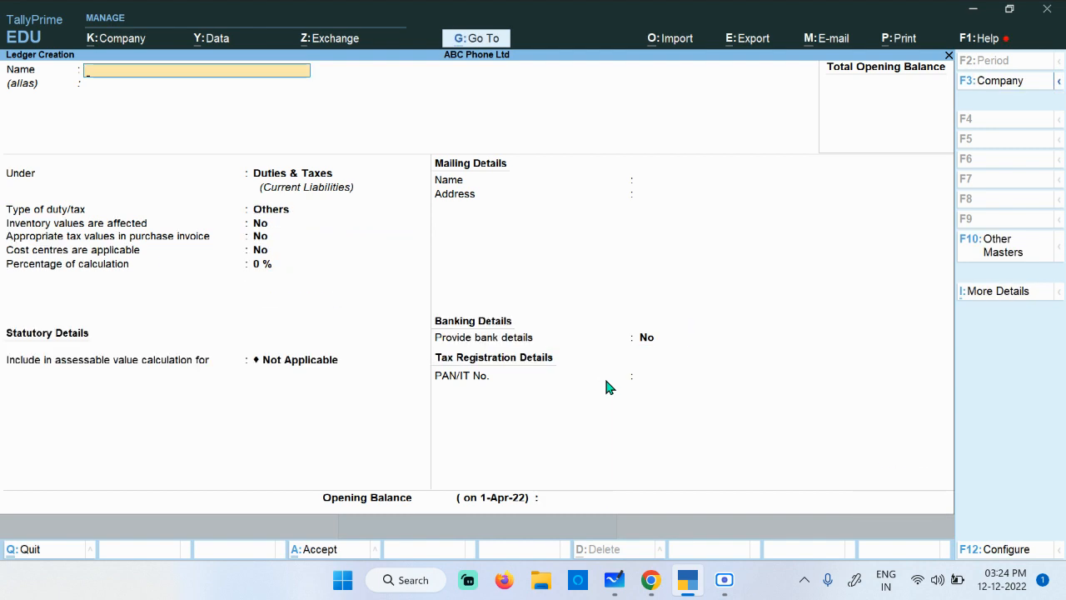
# - Start a ledger named "SGST" under Duties & Taxes, with type of duty/tax GST and tax type State Tax
pyautogui.write('SGST')
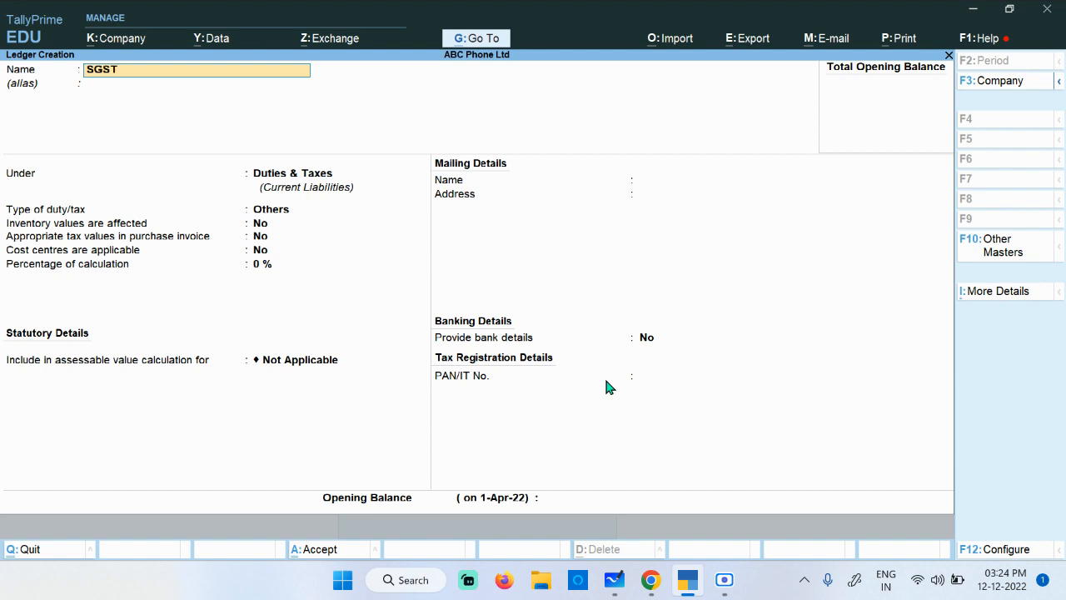
pyautogui.press('Return')
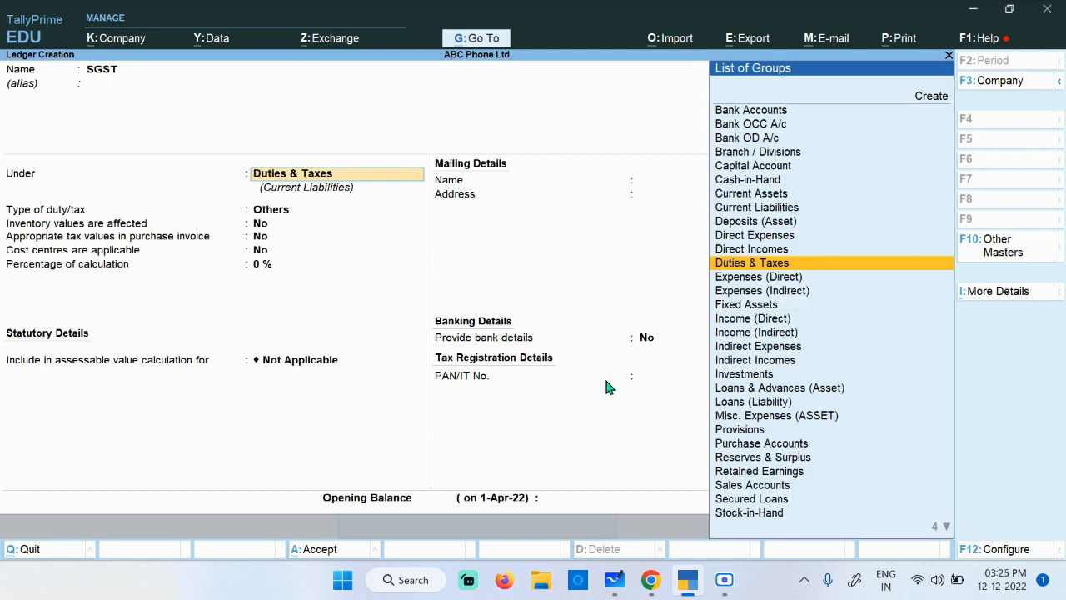
pyautogui.press('Return')
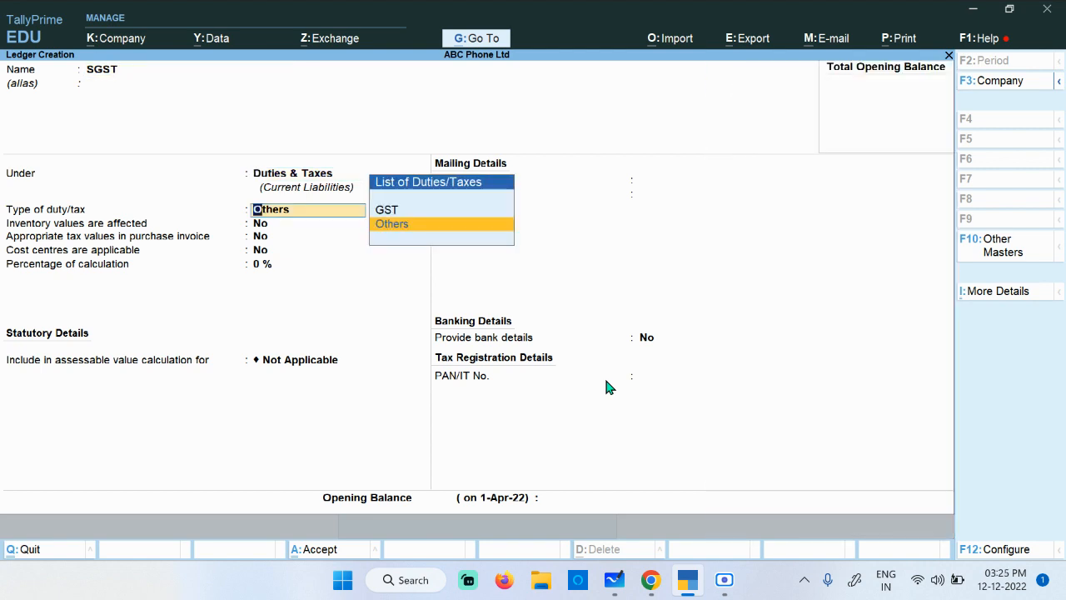
pyautogui.press('Up')
pyautogui.press('Return')
pyautogui.press('Down')
pyautogui.press('Down')
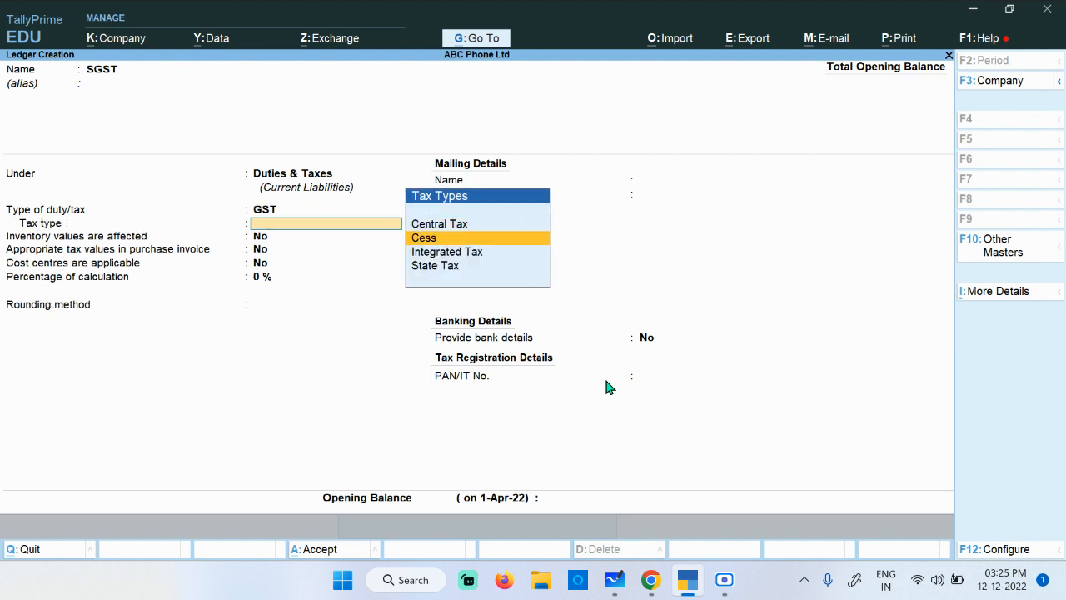
pyautogui.press('Down')
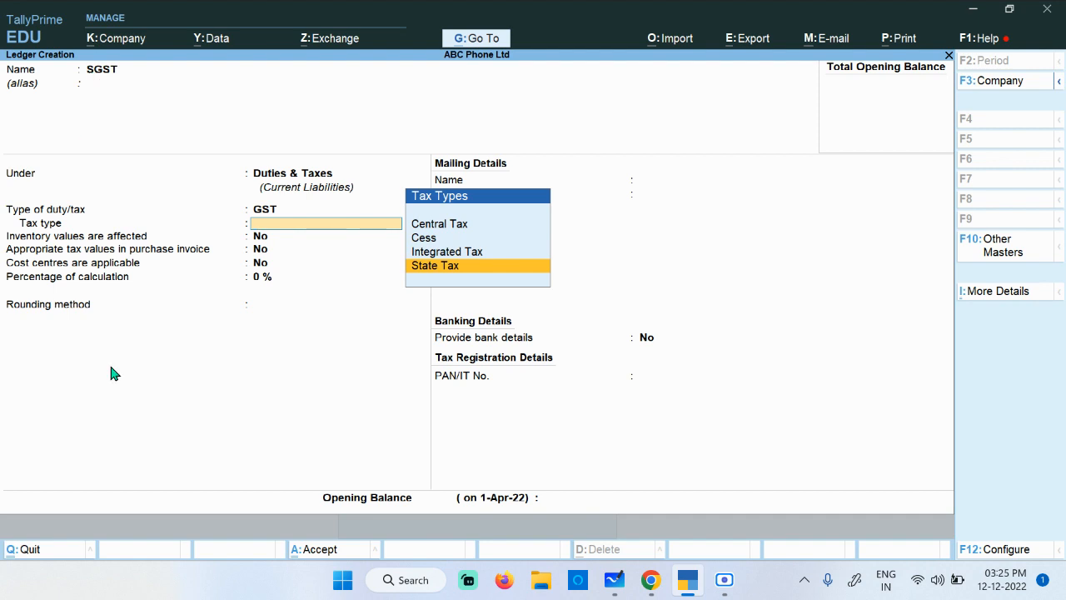
pyautogui.press('Return')
# - Keep the SGST ledger's calculation percentage at 0 % and rounding method Not Applicable, leave the other defaults, and save it
pyautogui.press('Return')
pyautogui.press('Return')
pyautogui.press('Return')
pyautogui.press('Return')
pyautogui.press('Return')
pyautogui.press('Return')
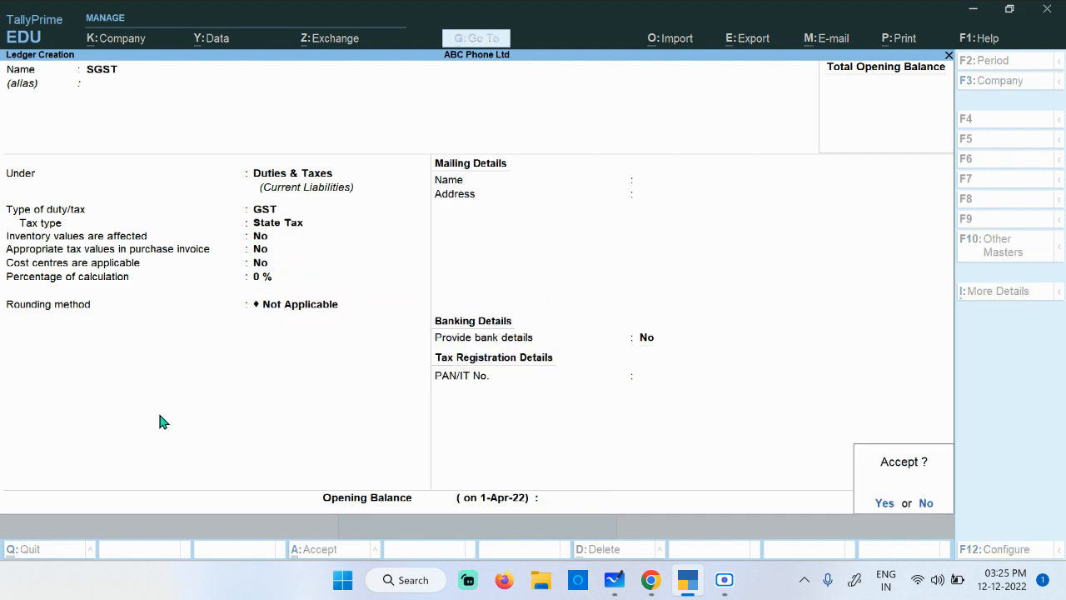
pyautogui.press('Return')
# - Start a ledger named "IGST" under Duties & Taxes, with type of duty/tax GST and tax type Integrated Tax
pyautogui.write('IGST')
pyautogui.press('Return')
pyautogui.press('Return')
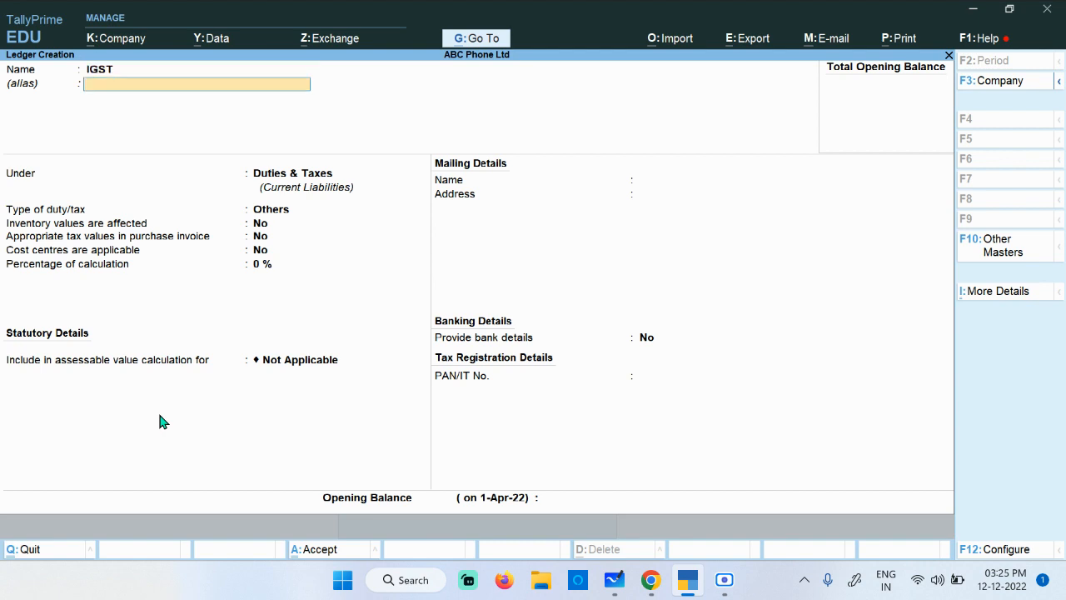
pyautogui.press('Return')
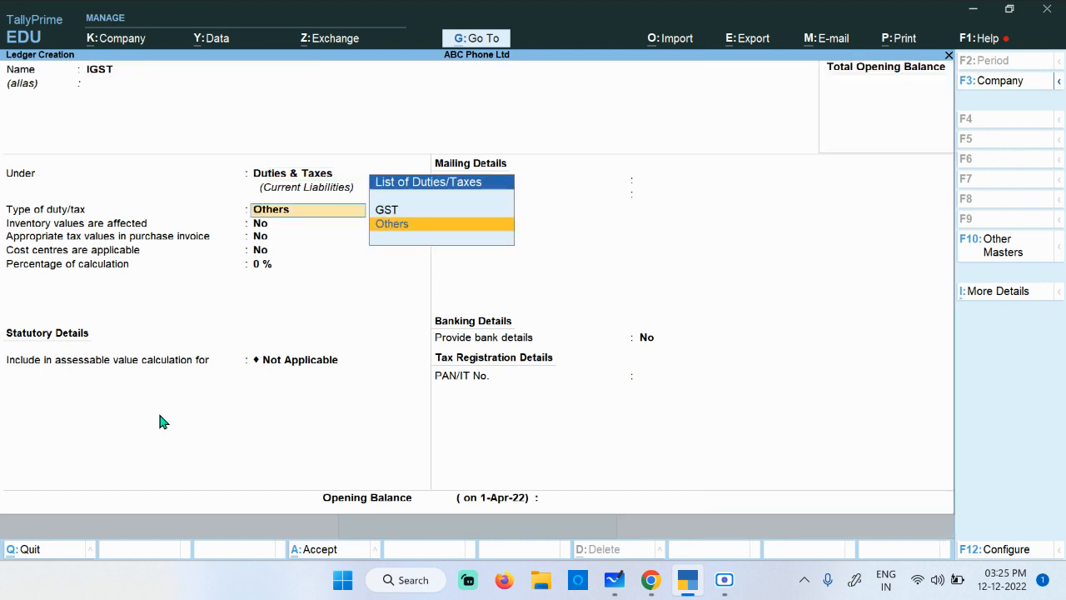
pyautogui.press('Up')
pyautogui.press('Return')
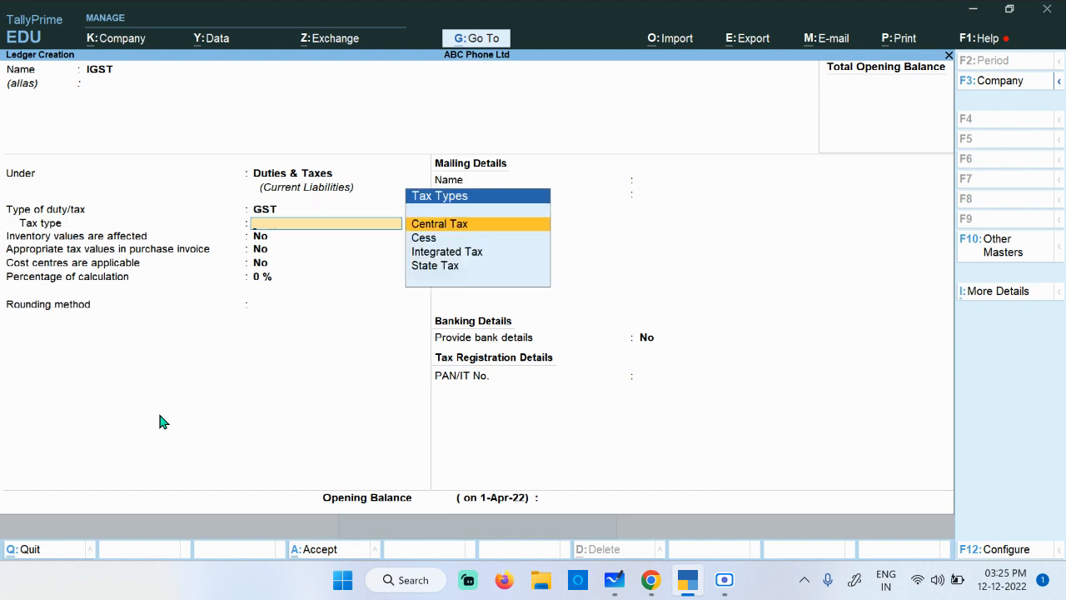
pyautogui.press('Down')
pyautogui.press('Down')
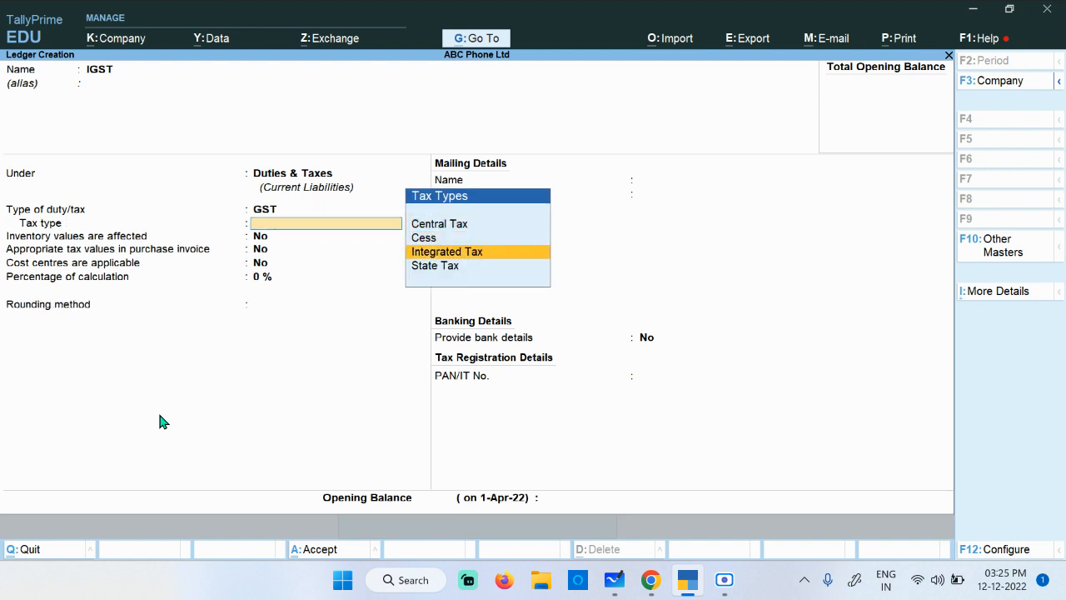
pyautogui.press('Down')
pyautogui.press('Up')
pyautogui.press('Return')
# - Confirm Integrated Tax for the IGST ledger, keep 0 % calculation and rounding method Not Applicable, save it, and leave master creation
pyautogui.press('Return')
pyautogui.press('Return')
pyautogui.press('Return')
pyautogui.press('Return')
pyautogui.press('Return')
pyautogui.press('Return')
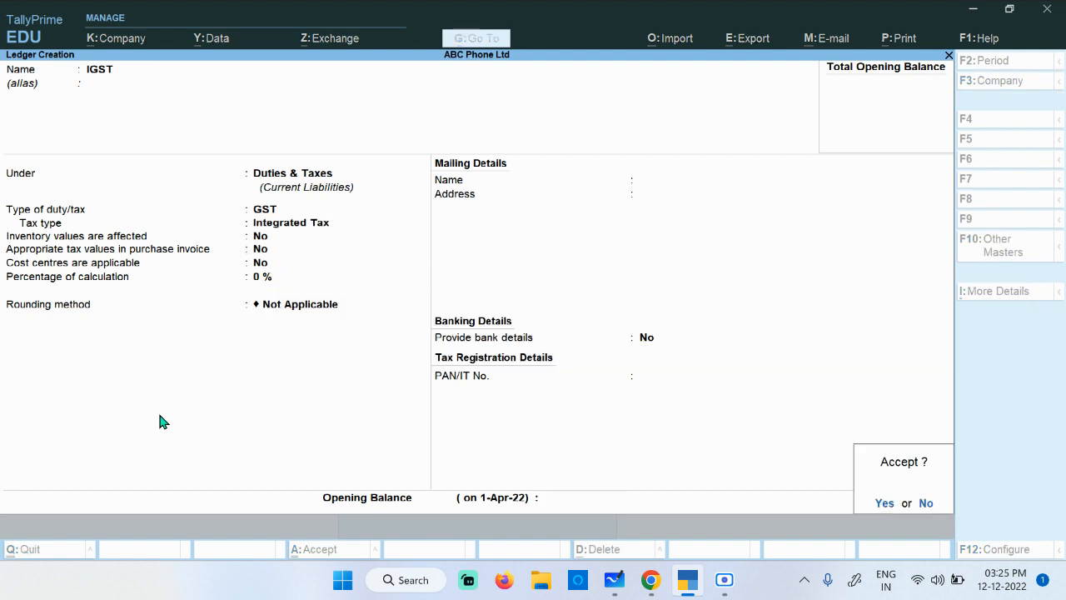
pyautogui.press('Return')
pyautogui.press('Escape')
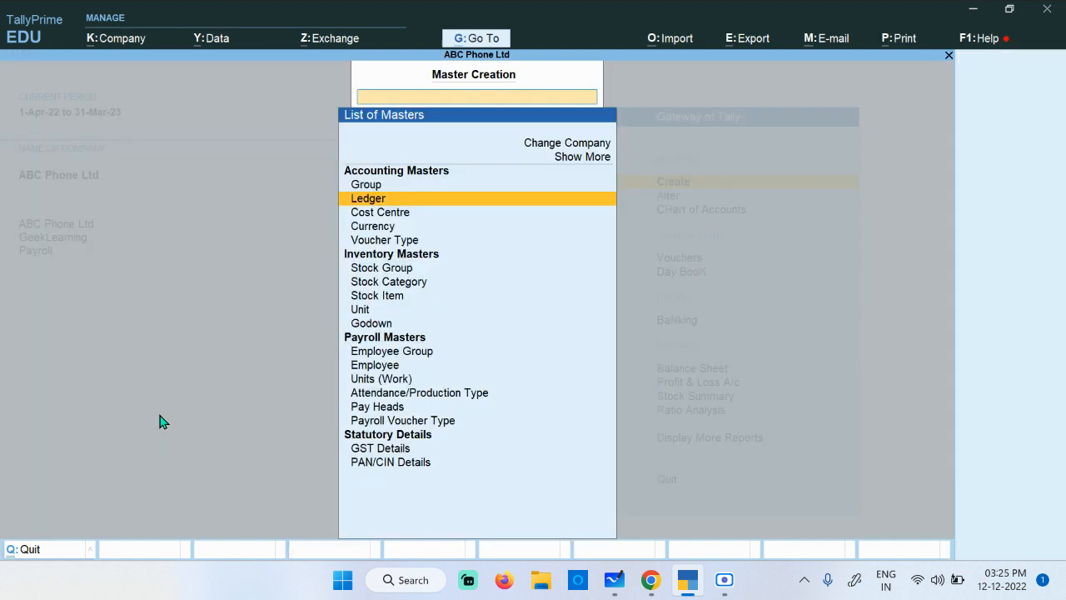
pyautogui.press('Escape')
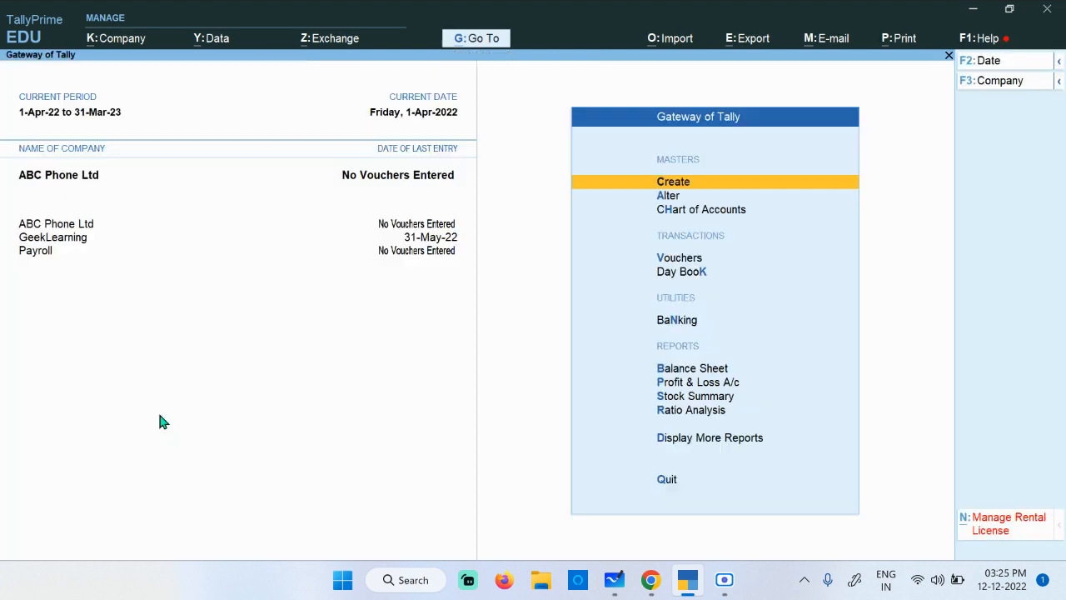
# - Start a new stock item named "Xperia X8" without an alias
pyautogui.press('Return')
pyautogui.press('Down')
pyautogui.press('Down')
pyautogui.press('Down')
pyautogui.press('Down')
pyautogui.press('Down')
pyautogui.press('Down')
pyautogui.press('Down')
pyautogui.press('Down')
pyautogui.press('Return')
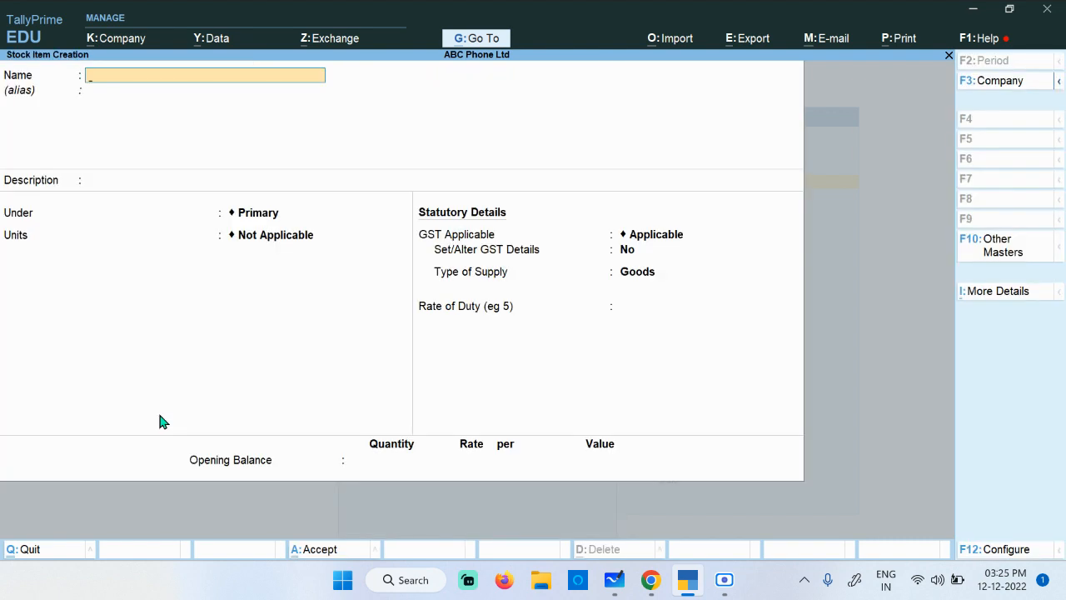
pyautogui.write('Xperia X8')
pyautogui.press('Return')
pyautogui.press('Return')
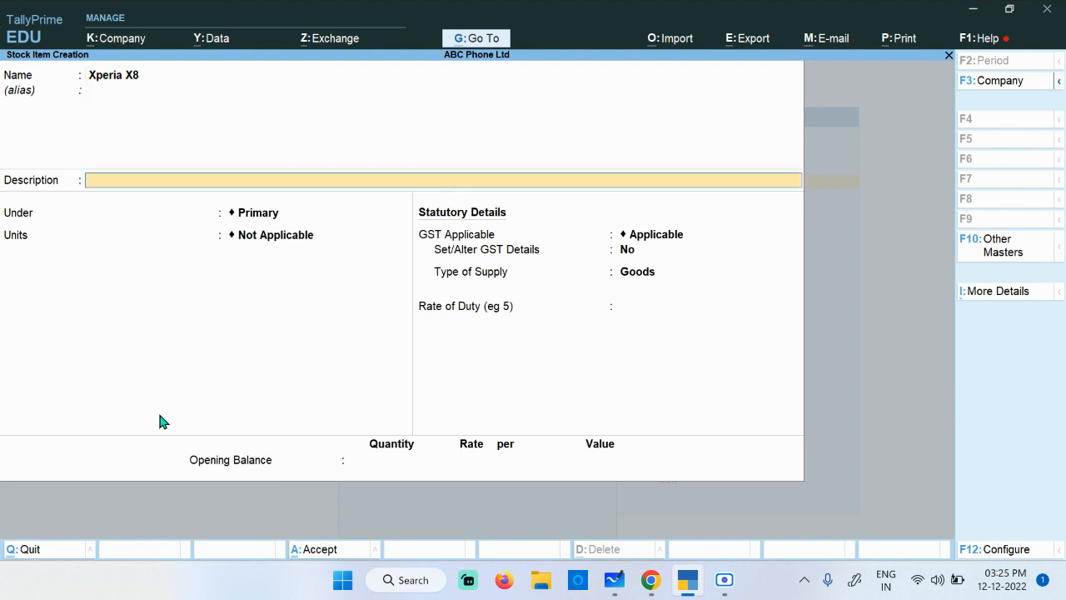
# - Create a stock group named "Smartphone" under Primary with default settings and place the Xperia X8 item under it
pyautogui.press('Return')
pyautogui.hotkey('alt', 'c')
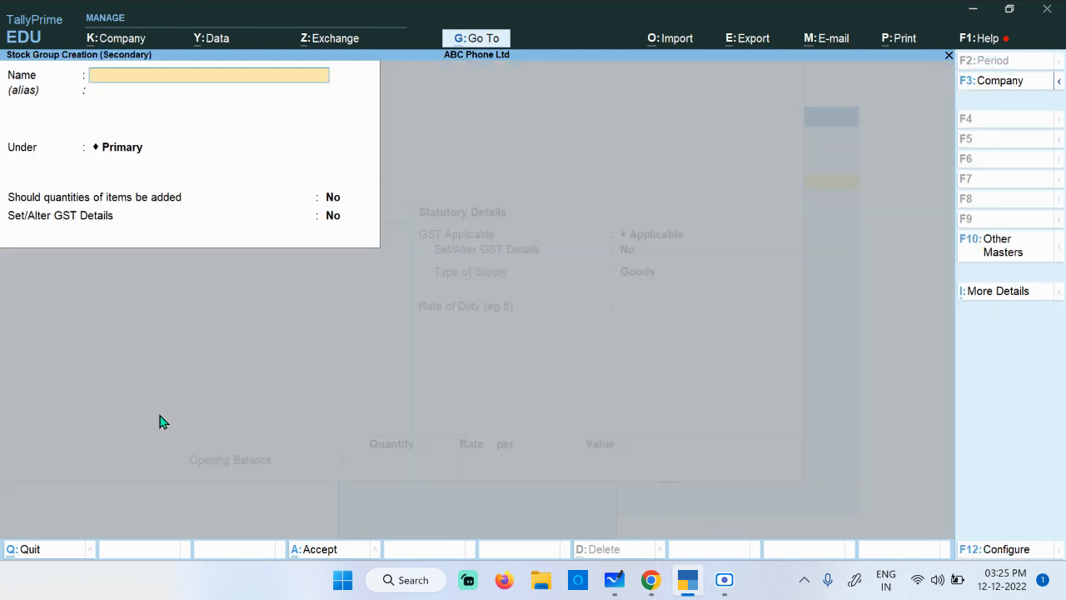
pyautogui.write('Smartphone')
pyautogui.press('Return')
pyautogui.press('Return')
pyautogui.press('Return')
pyautogui.press('Return')
pyautogui.press('Return')
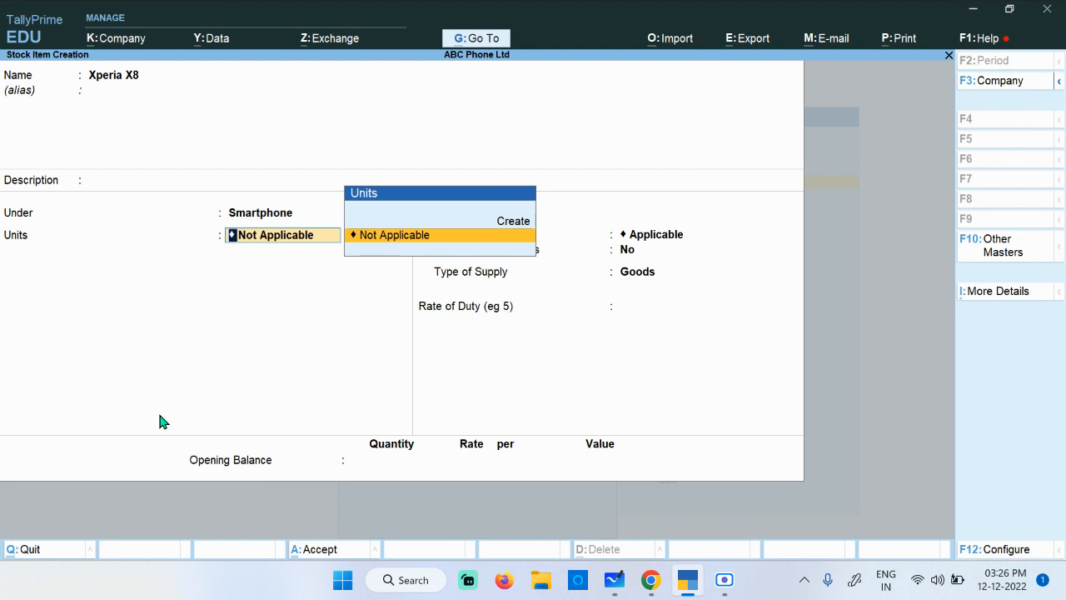
# - Create a simple unit with symbol "nos", formal name "Numbers" and UQC NOS-NUMBERS, and assign it to the Xperia X8 item
pyautogui.press('Up')
pyautogui.press('Return')
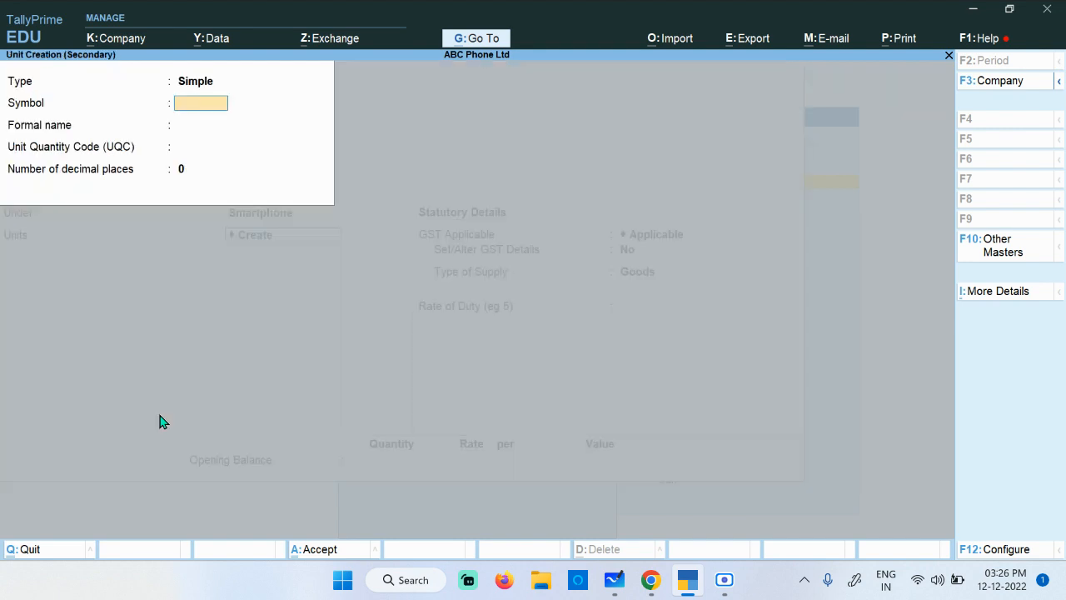
pyautogui.write('nos')
pyautogui.press('Return')
pyautogui.write('Numbers')
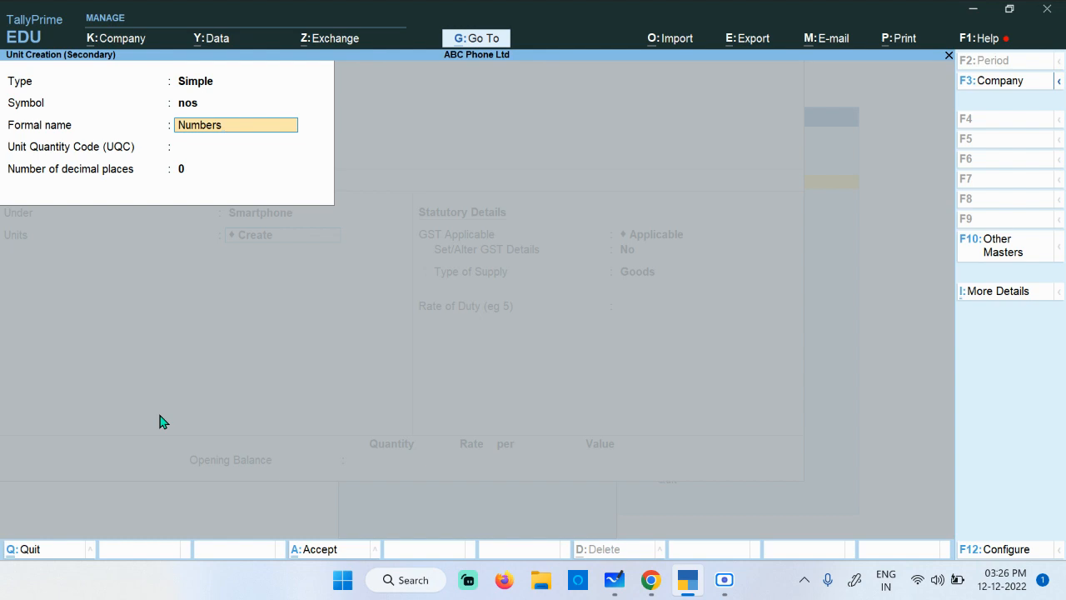
pyautogui.press('Return')
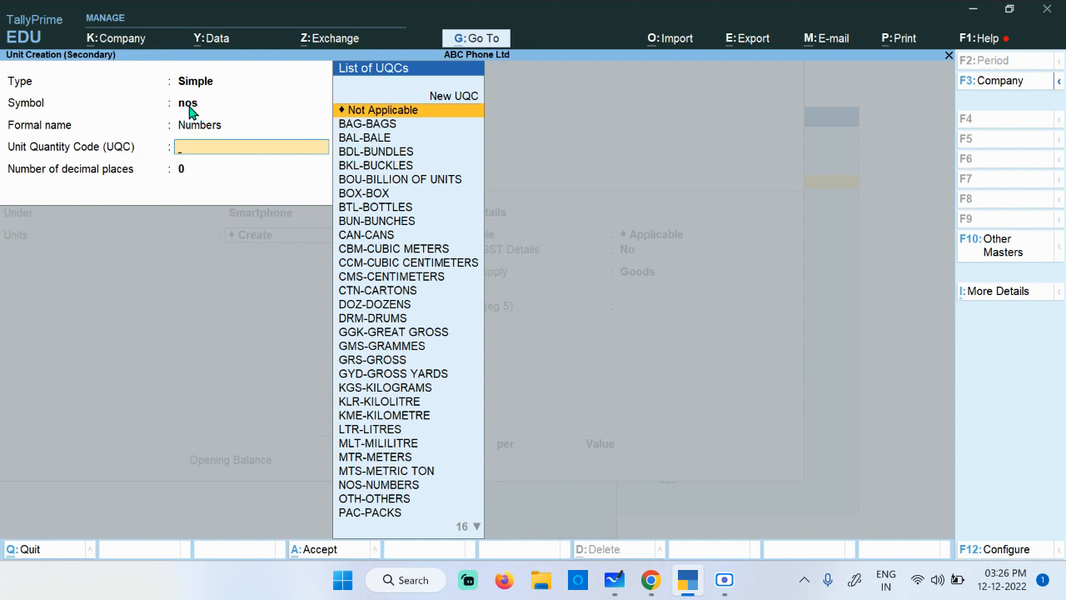
pyautogui.write('no')
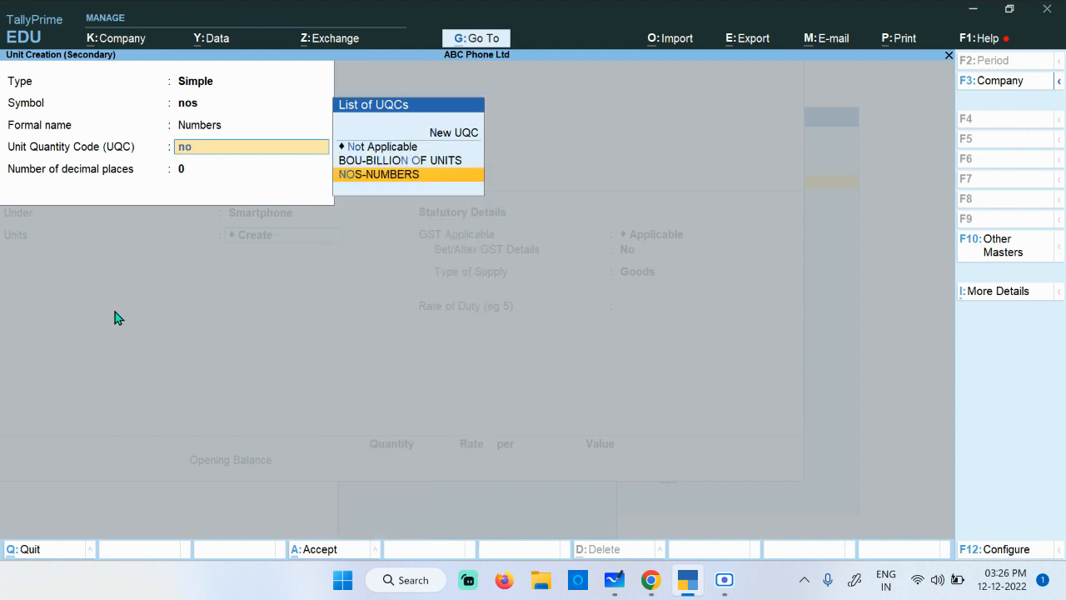
pyautogui.press('Return')
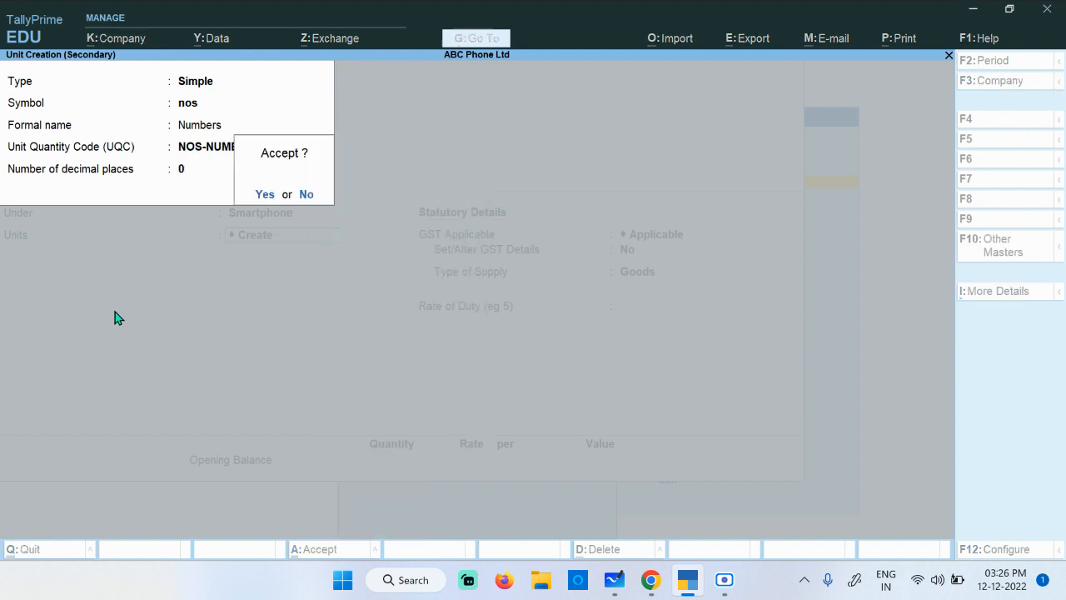
pyautogui.press('Return')
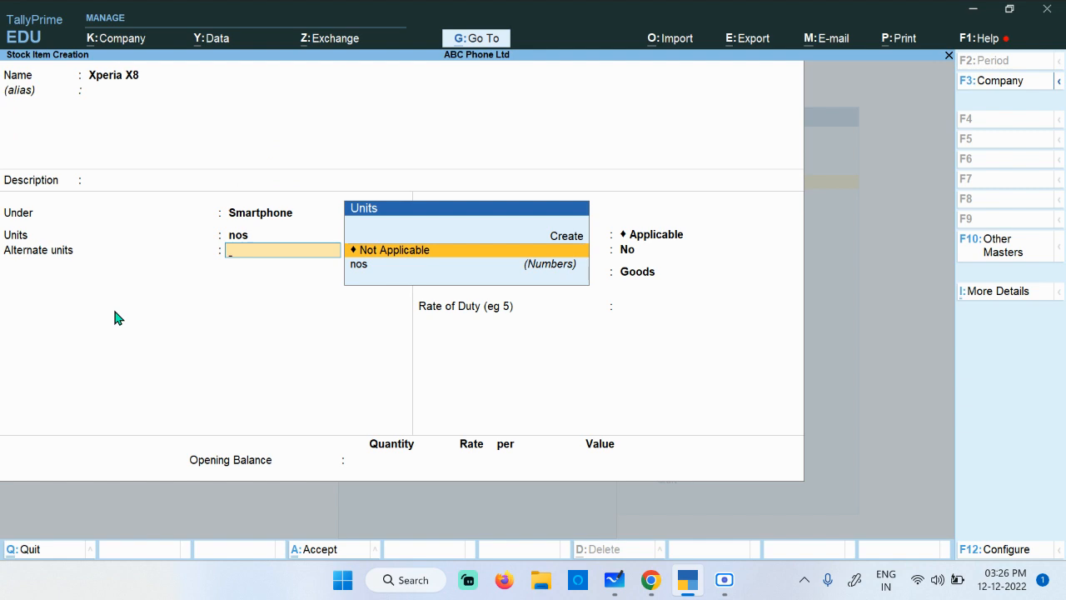
# - Keep alternate units Not Applicable and the default GST settings for Xperia X8, save the stock item, and leave master creation
pyautogui.press('Return')
pyautogui.press('Return')
pyautogui.press('Return')
pyautogui.press('Return')
pyautogui.press('Return')
pyautogui.press('Return')
pyautogui.press('Return')
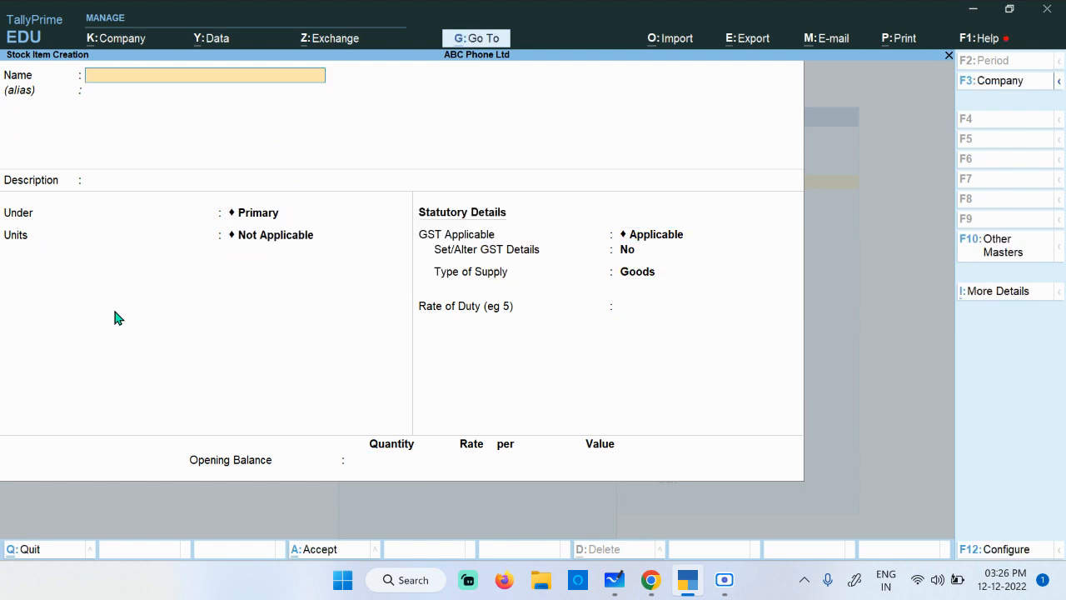
pyautogui.press('Escape')
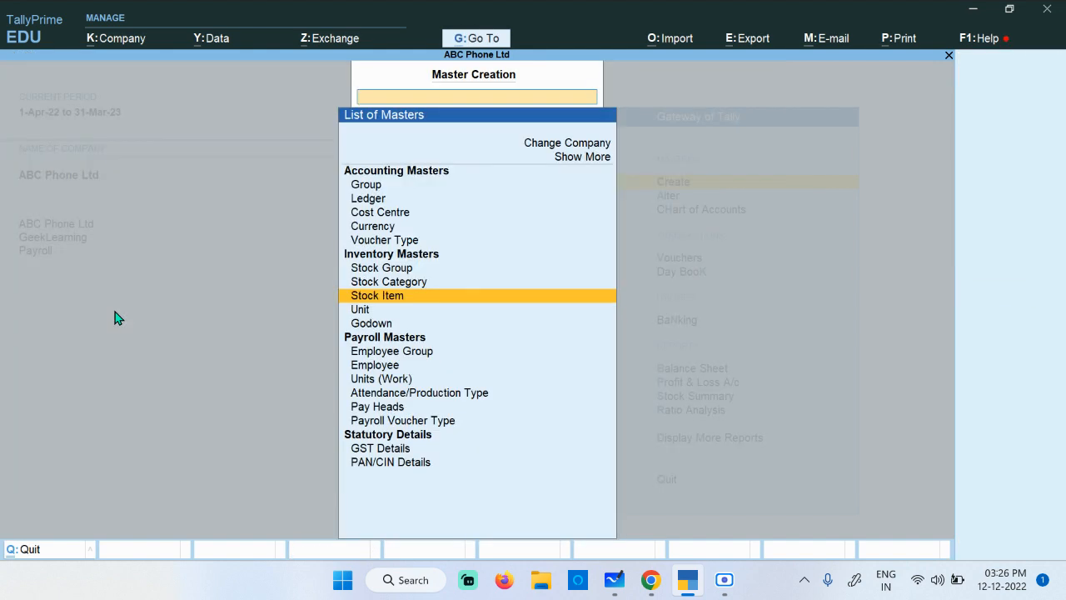
pyautogui.press('Escape')
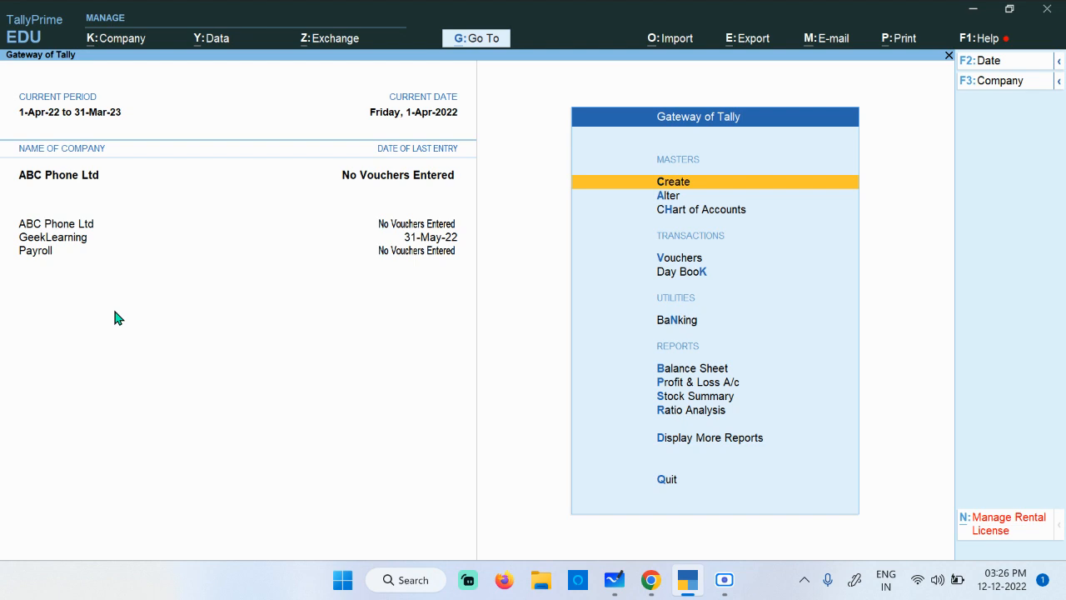
# - Start a sales voucher with Durga Mobile Shoppee- MH as the party account
pyautogui.press('Down')
pyautogui.press('Down')
pyautogui.press('Down')
pyautogui.press('Down')
pyautogui.press('Down')
pyautogui.press('Up')
pyautogui.press('Up')
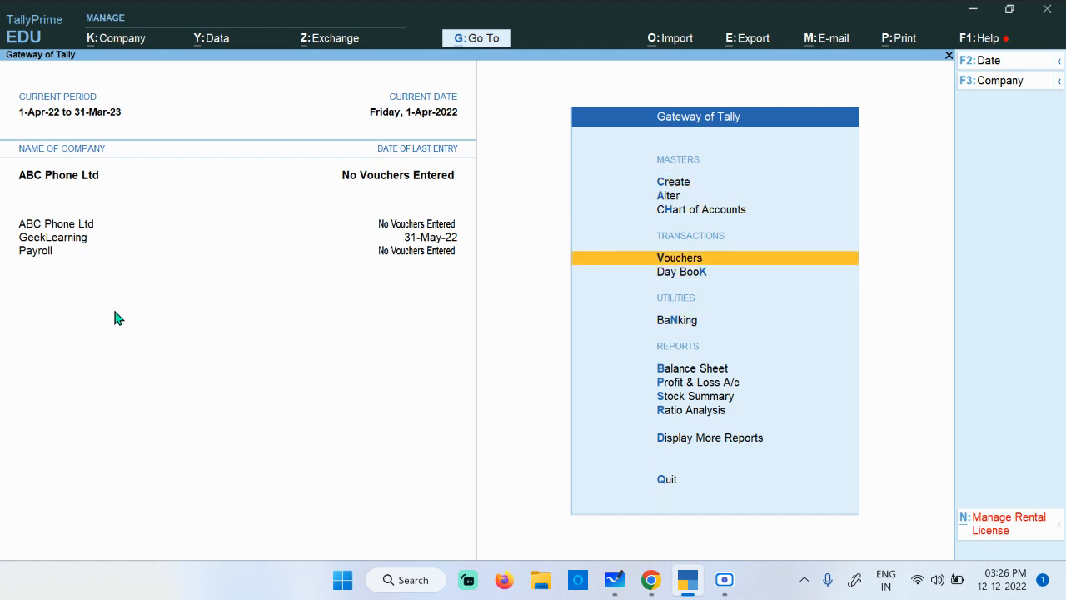
pyautogui.press('Return')
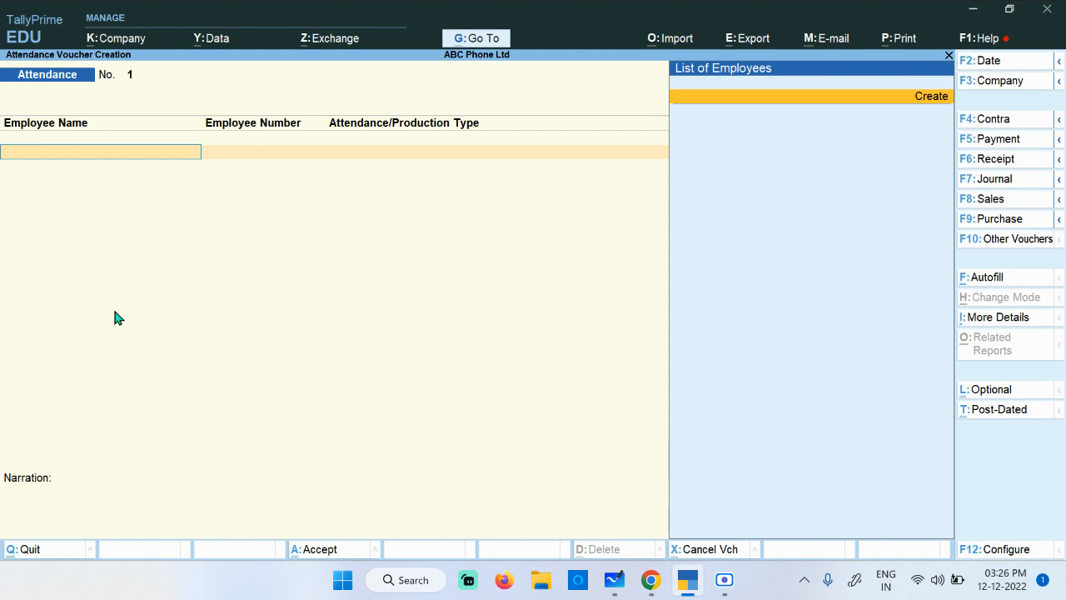
pyautogui.click(1006, 206)
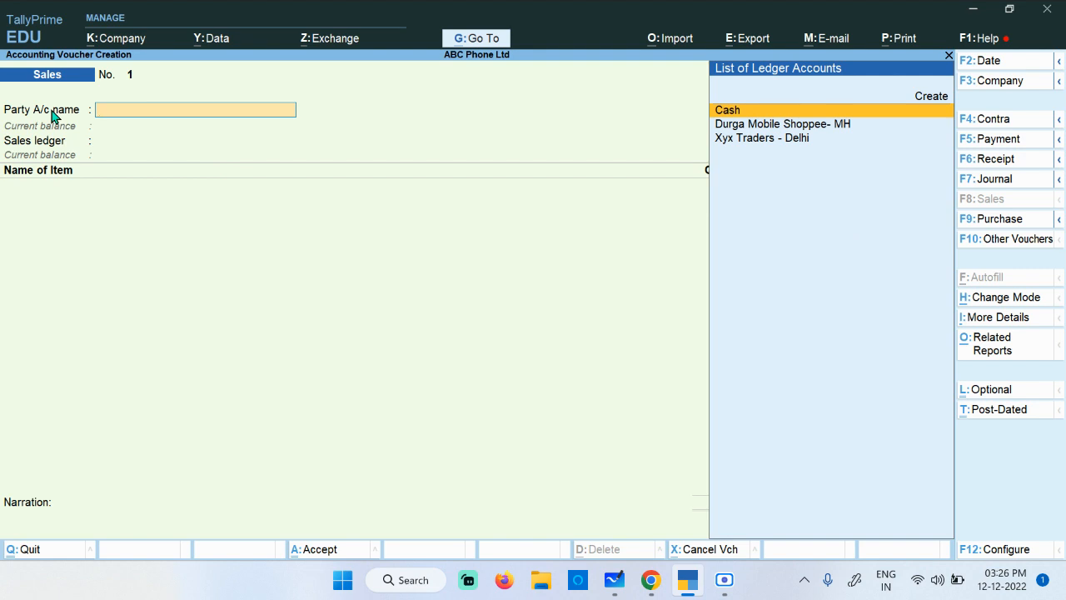
pyautogui.press('Down')
pyautogui.press('Down')
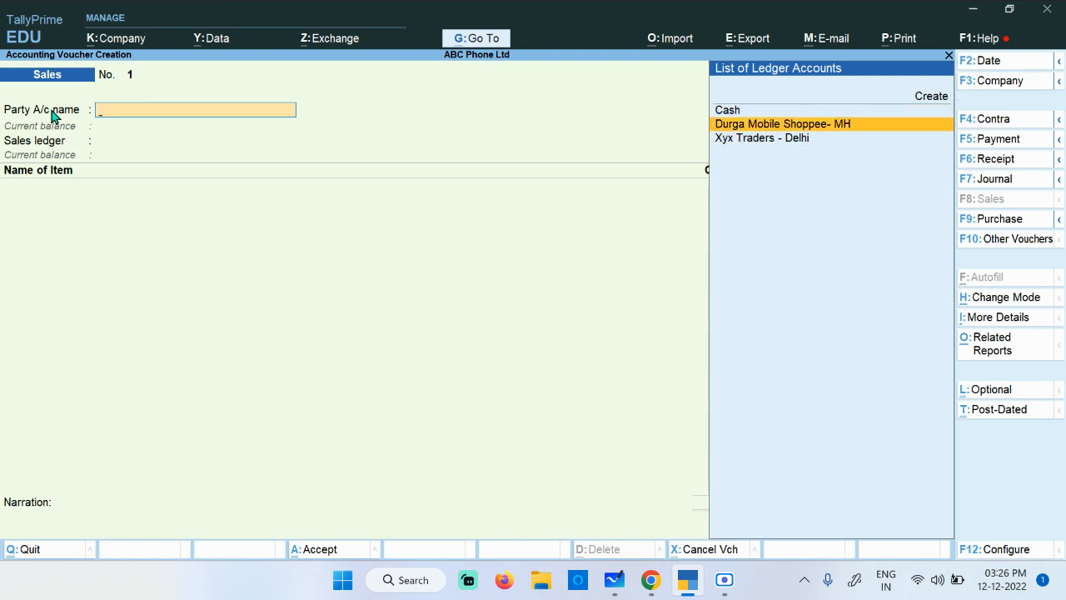
pyautogui.press('Return')
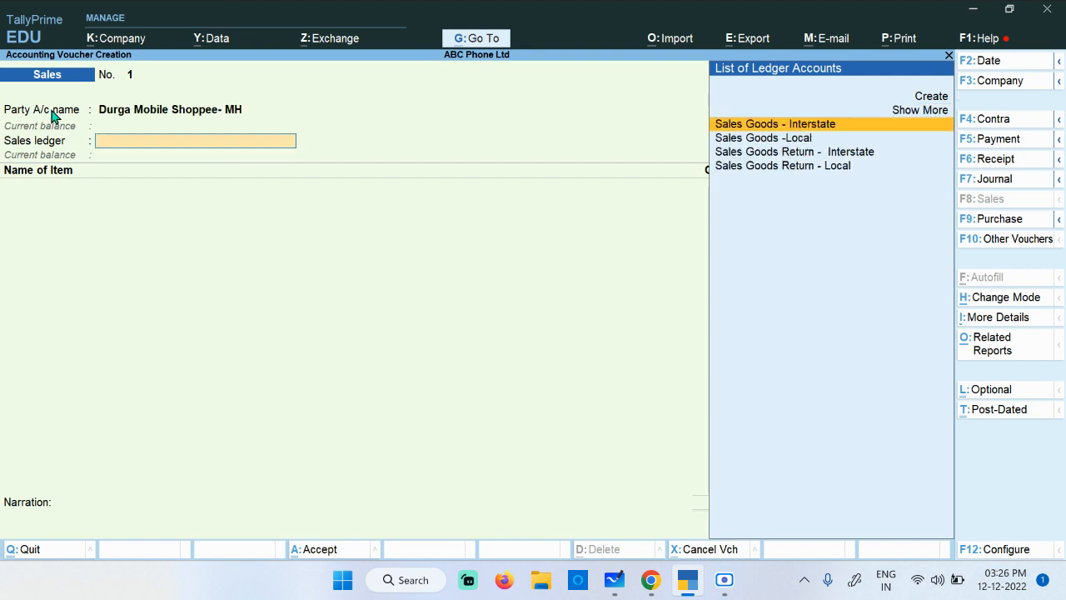
# - Review the available sales ledgers and set the voucher's sales ledger to Sales Goods -Local
pyautogui.press('Down')
pyautogui.press('Down')
pyautogui.press('Down')
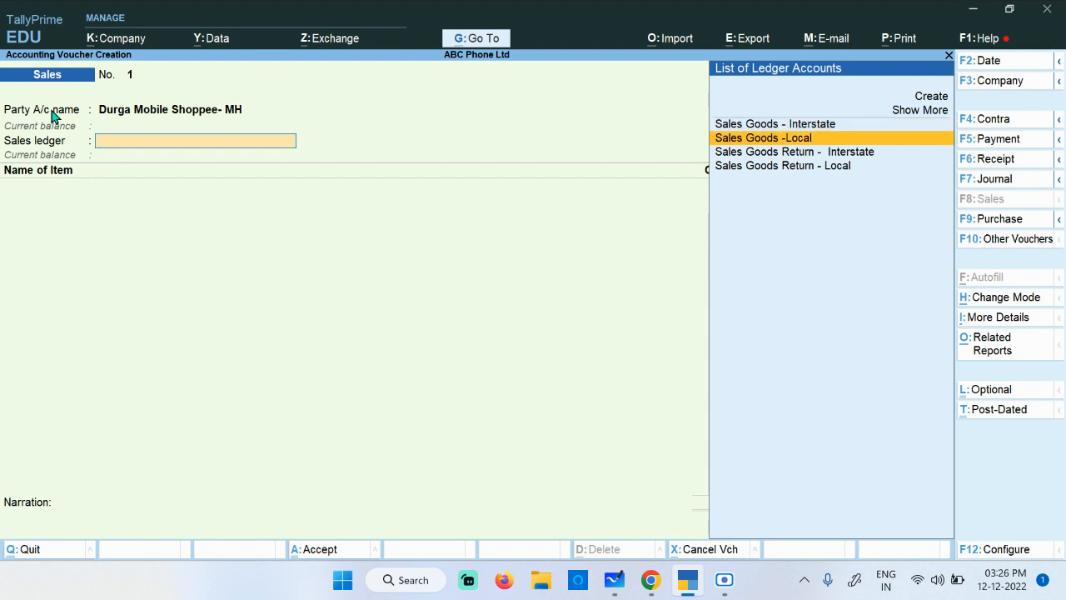
pyautogui.press('Up')
pyautogui.press('Up')
pyautogui.press('Up')
pyautogui.press('Down')
pyautogui.press('Down')
pyautogui.press('Down')
pyautogui.press('Up')
pyautogui.press('Up')
pyautogui.press('Up')
pyautogui.press('Down')
pyautogui.press('Down')
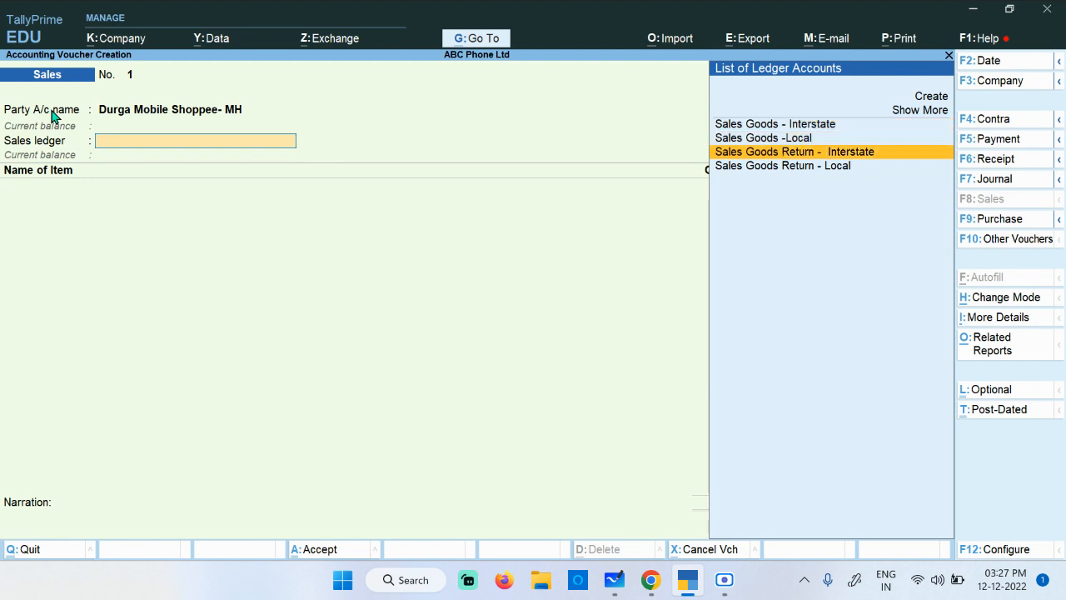
pyautogui.press('Down')
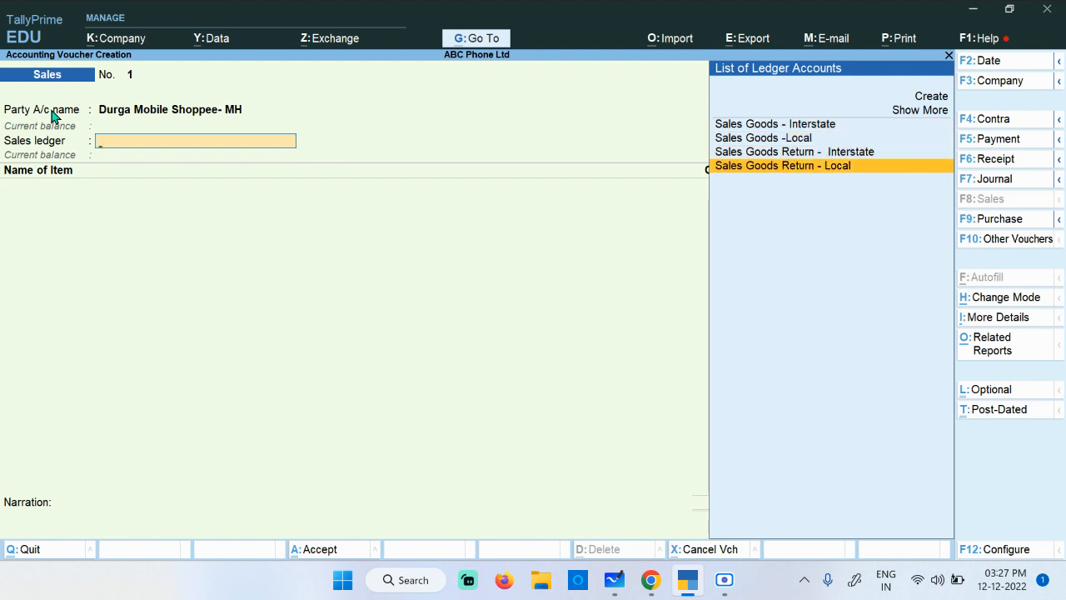
pyautogui.press('Up')
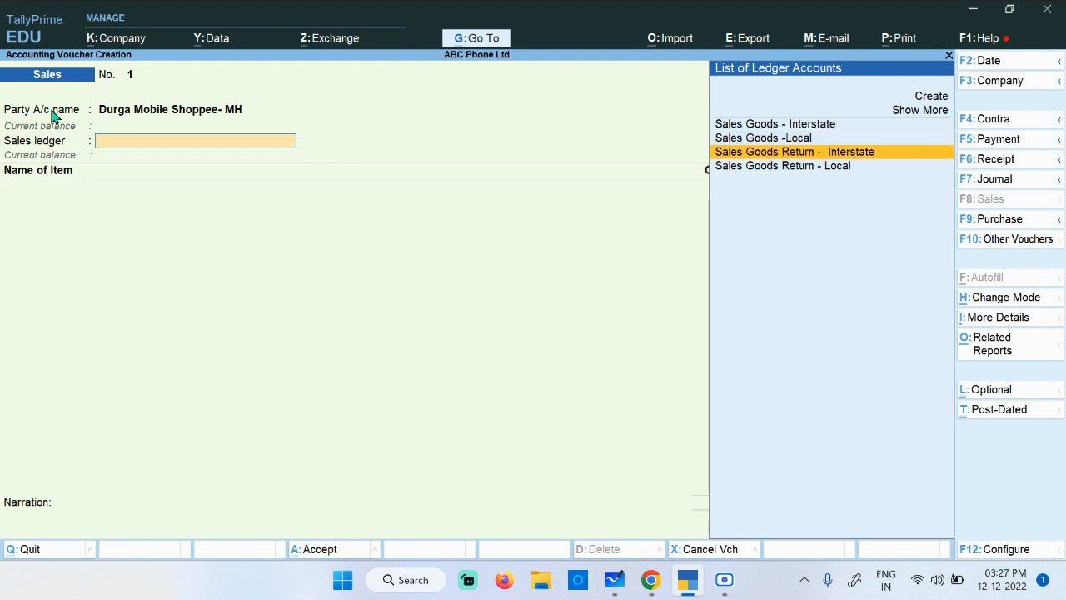
pyautogui.press('Up')
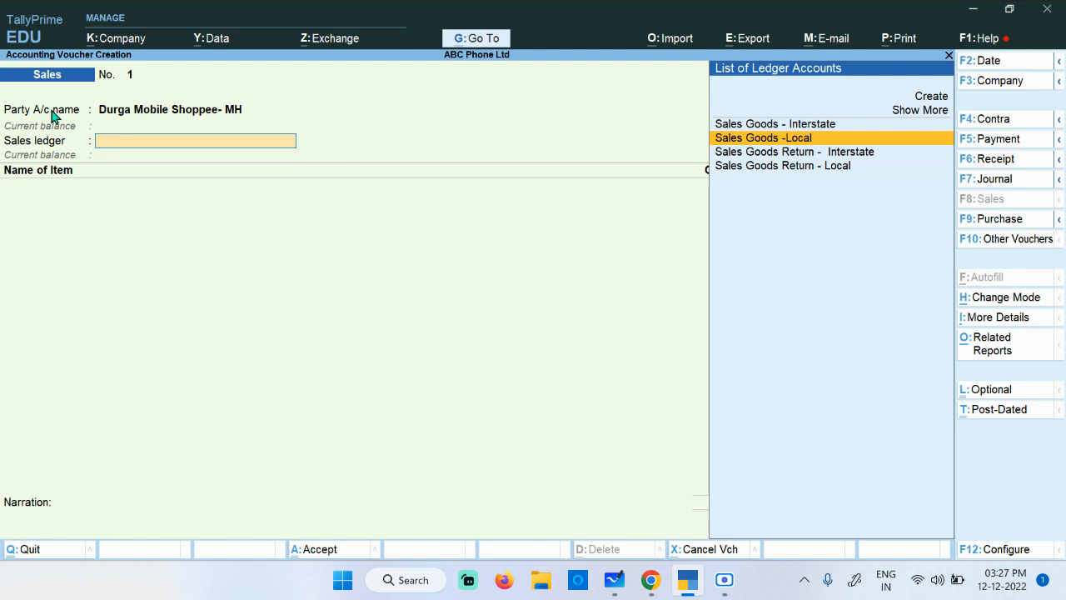
pyautogui.press('Return')
# - Add Xperia X8 to the sales voucher with a quantity of 10 nos at a rate of 9999 per nos
pyautogui.press('Down')
pyautogui.press('Down')
pyautogui.press('Down')
pyautogui.press('Down')
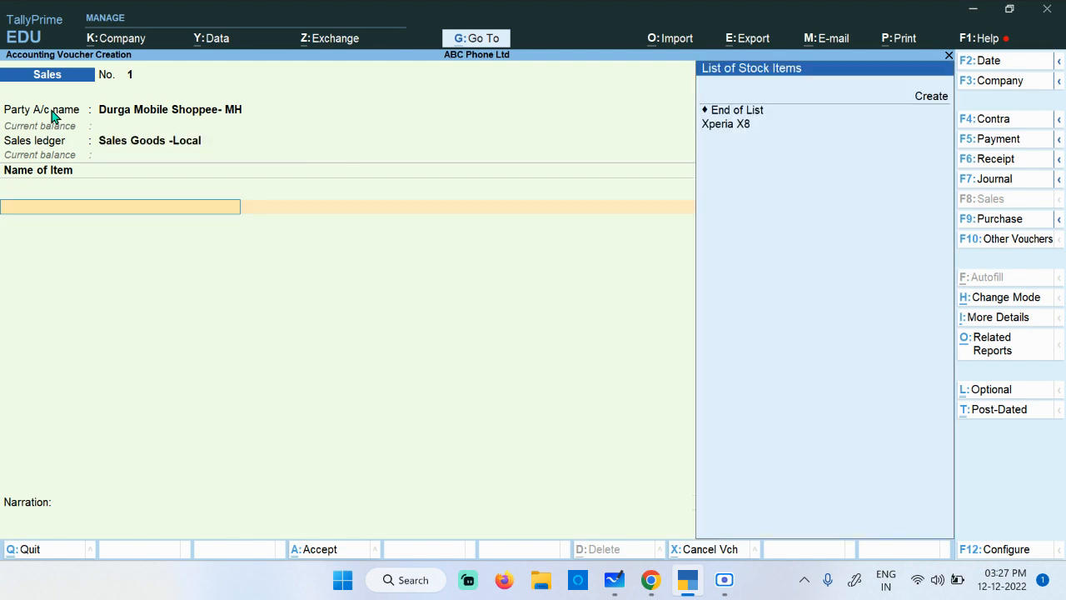
pyautogui.press('Return')
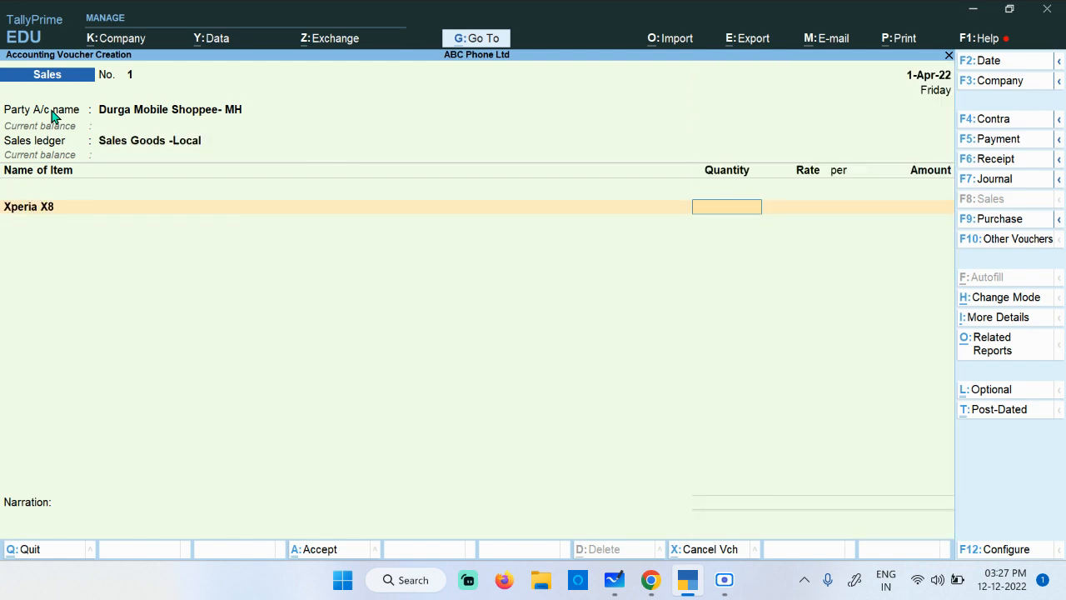
pyautogui.write('10')
pyautogui.press('Return')
pyautogui.press('Return')
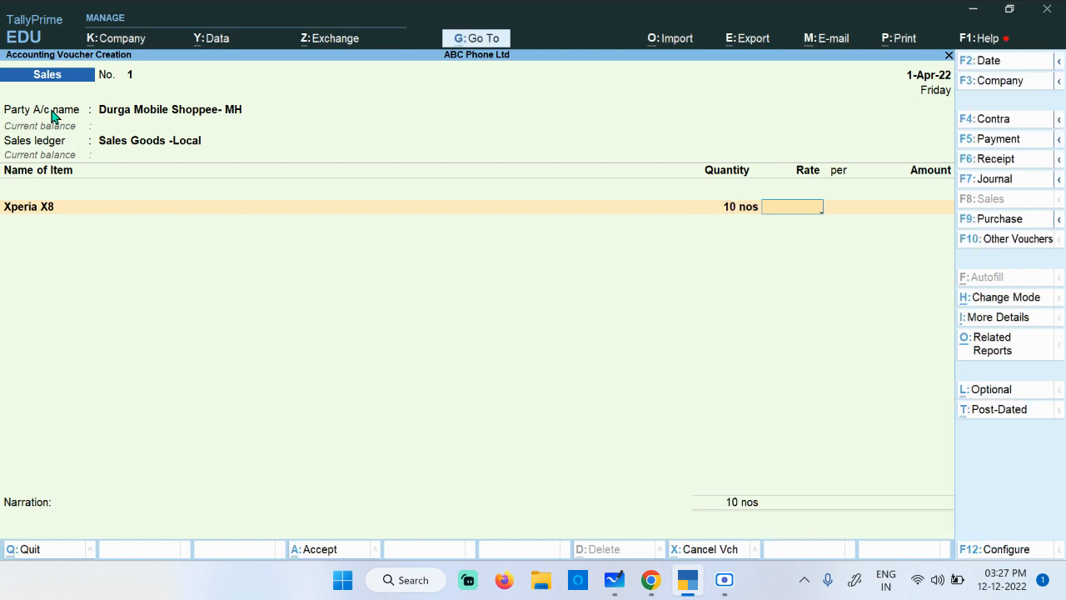
pyautogui.write('9999')
pyautogui.press('Return')
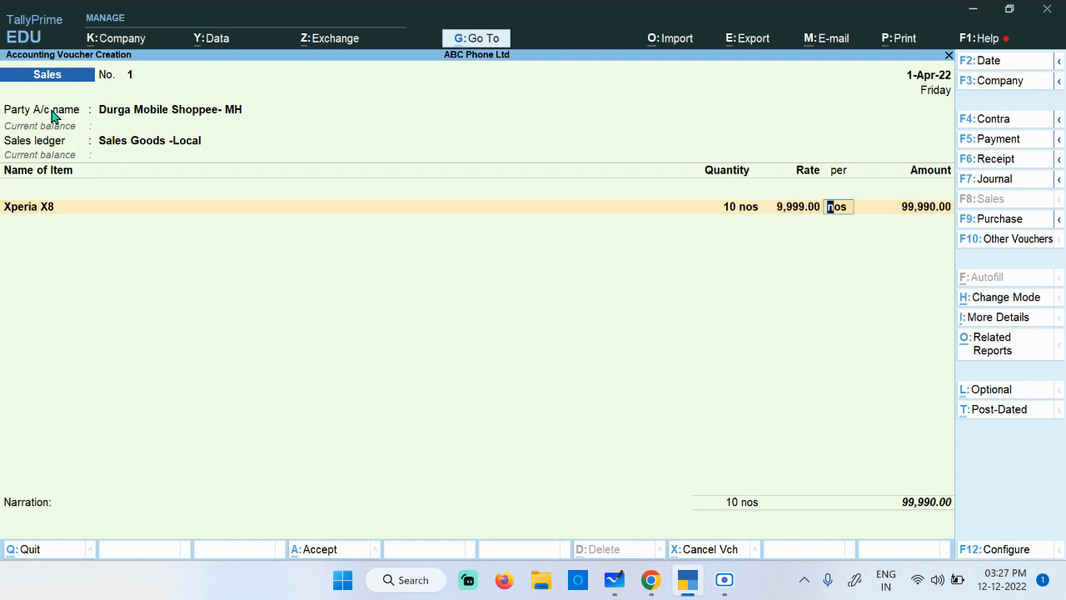
pyautogui.press('Return')
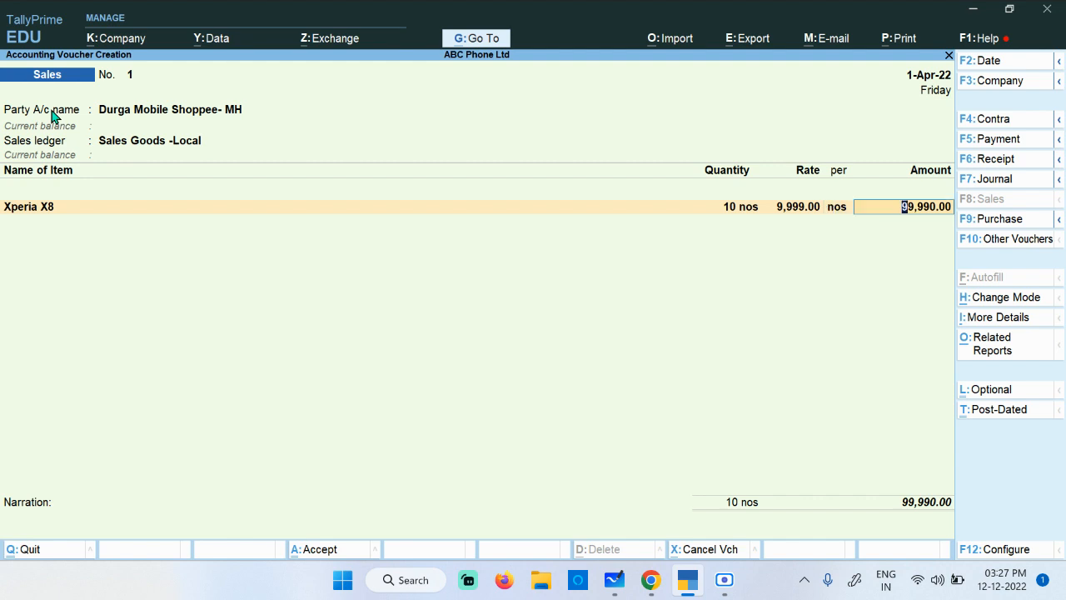
pyautogui.press('Return')
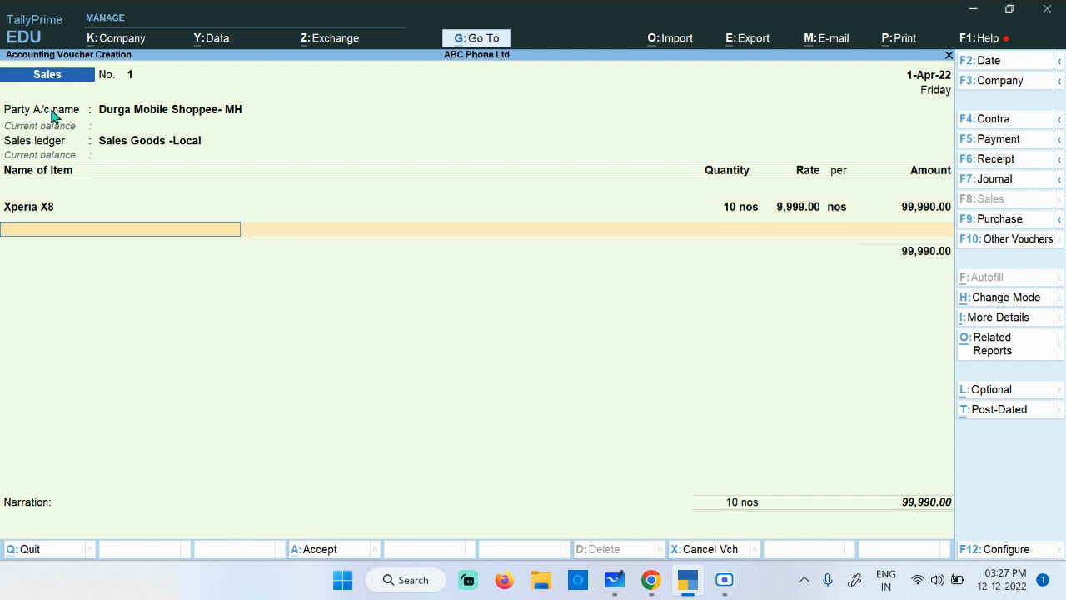
# - End the voucher's item list, open the party's bill-wise details, and return to the voucher without filling them in
pyautogui.press('Return')
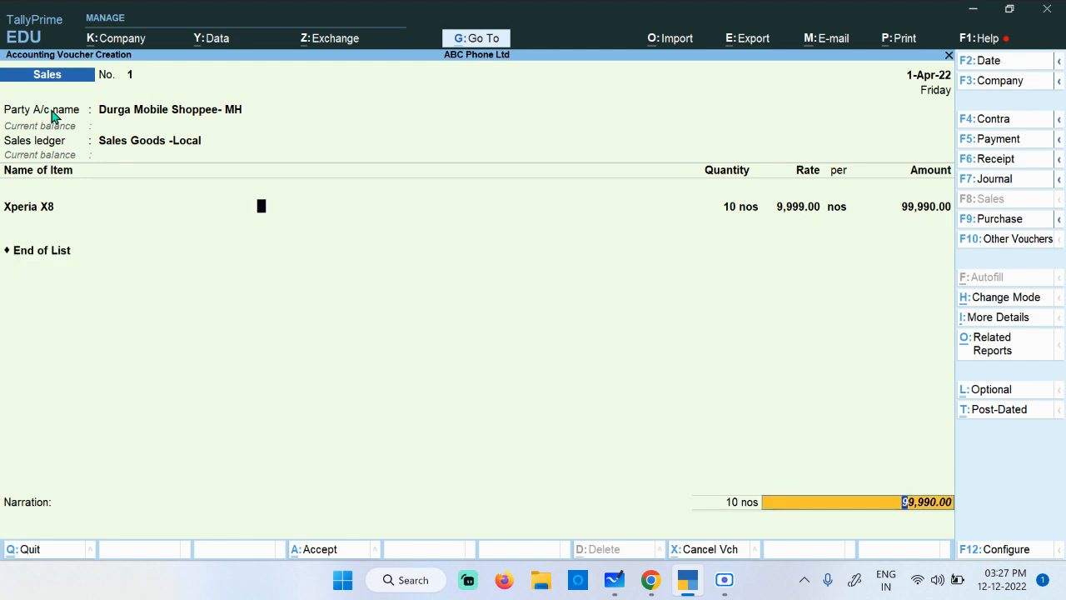
pyautogui.press('Return')
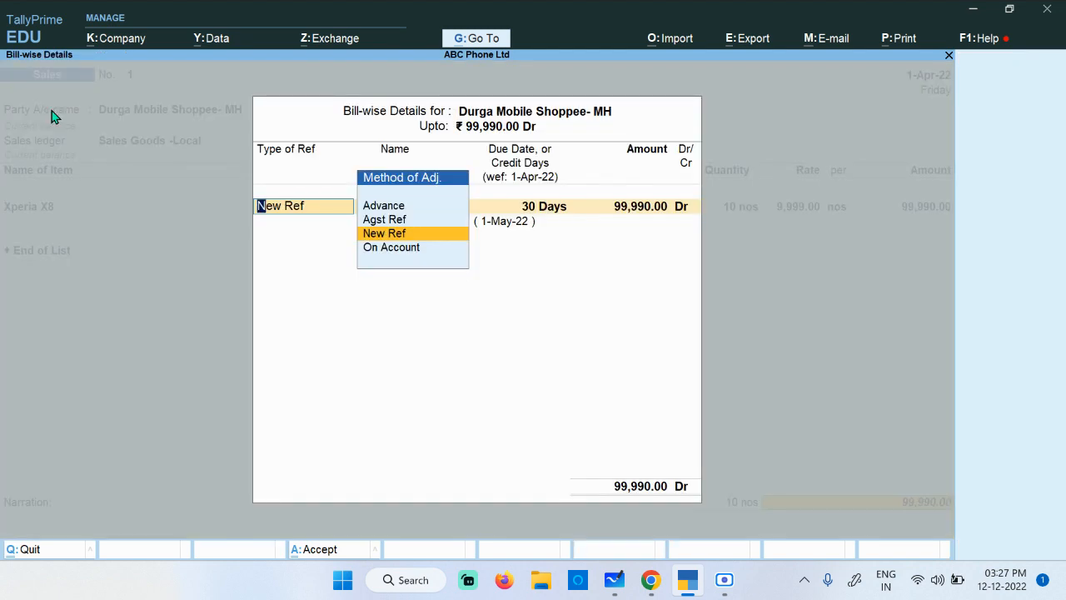
pyautogui.press('Escape')
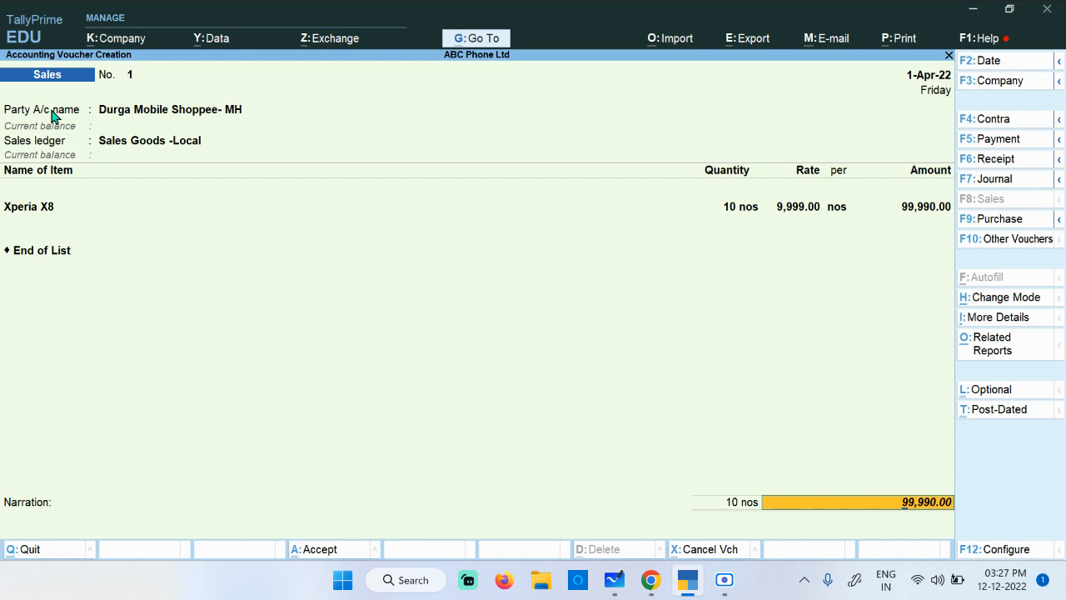
# - Step back from the voucher total to the Xperia X8 line, keep its entries, and return to the tax ledger line
pyautogui.press('BackSpace')
pyautogui.press('BackSpace')
pyautogui.press('BackSpace')
pyautogui.press('BackSpace')
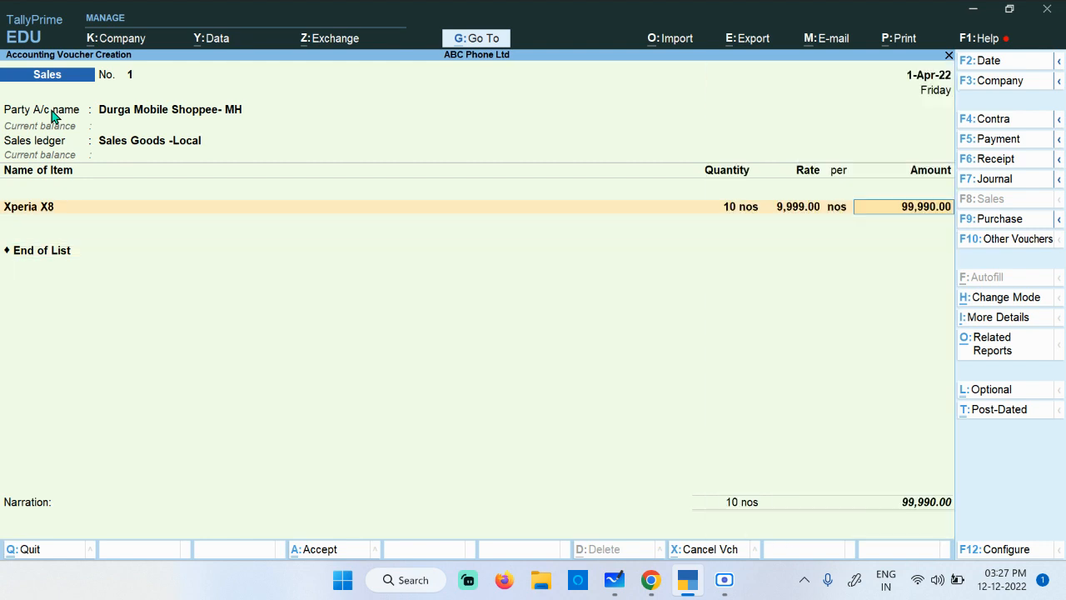
pyautogui.press('BackSpace')
pyautogui.press('BackSpace')
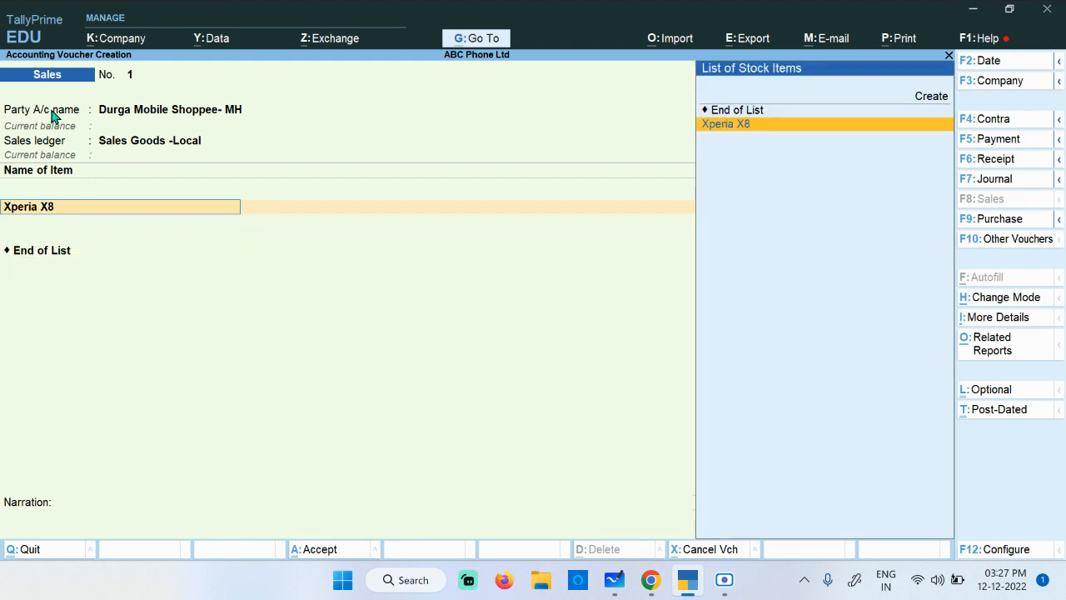
pyautogui.press('Return')
pyautogui.press('Return')
pyautogui.press('Return')
pyautogui.press('Return')
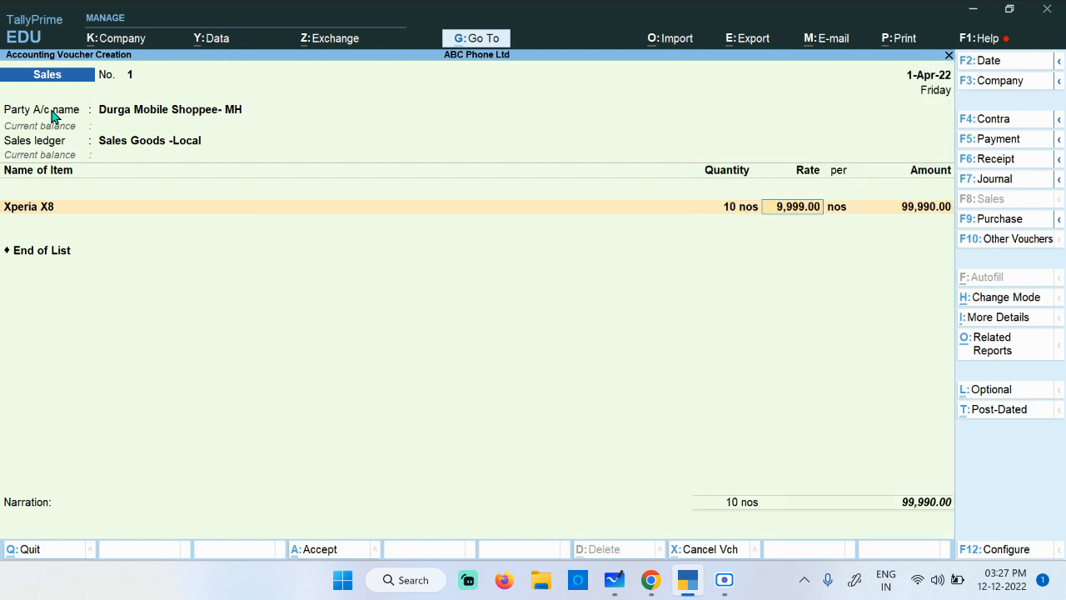
pyautogui.press('Return')
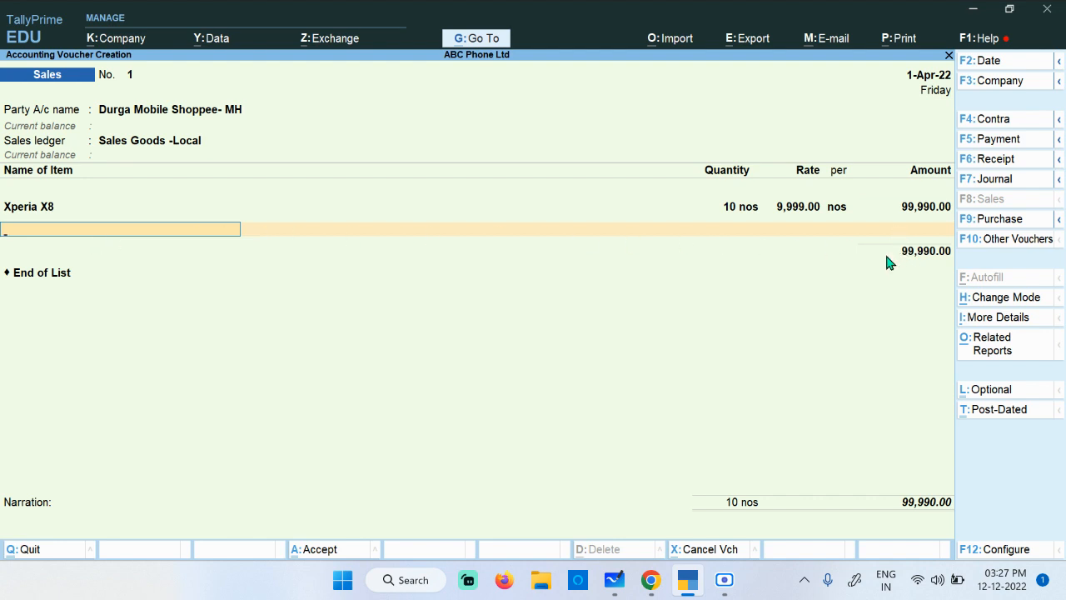
pyautogui.press('Return')
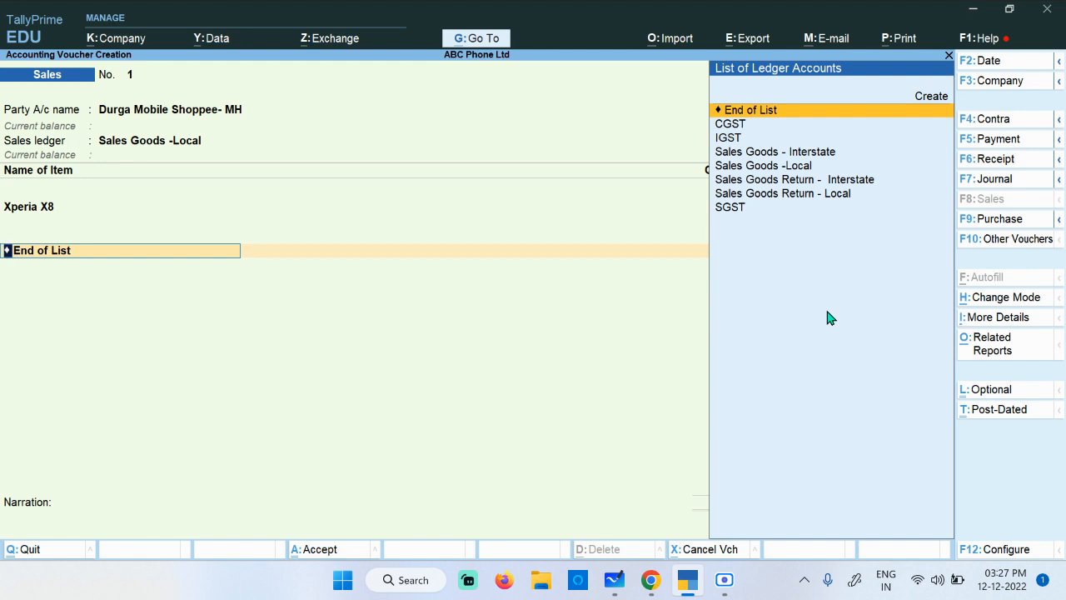
# - Add the CGST and SGST ledgers below the item with their automatically calculated amounts
pyautogui.press('Down')
pyautogui.press('Return')
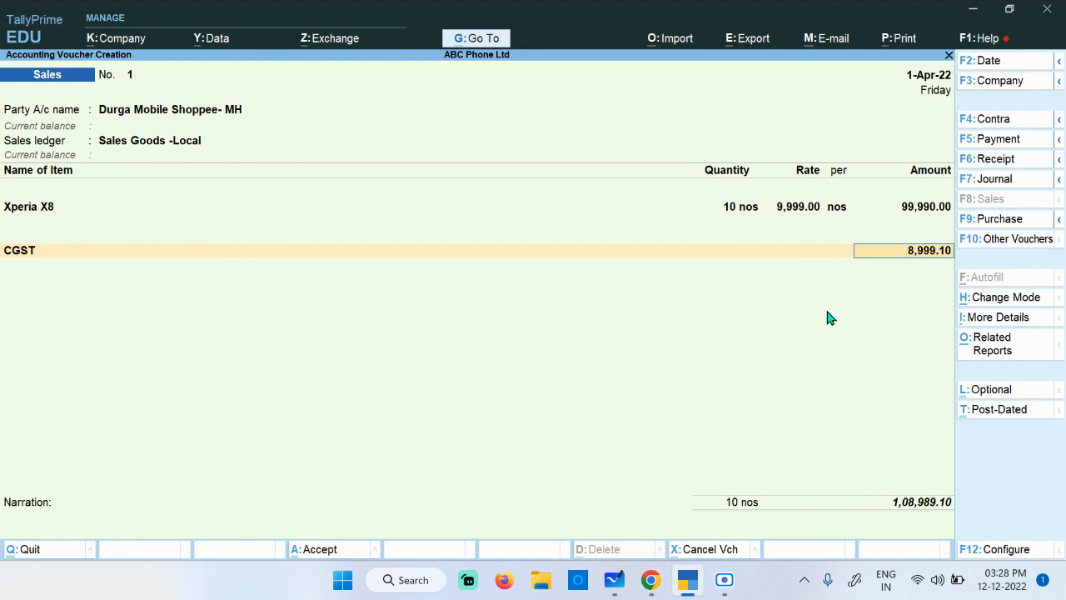
pyautogui.press('Return')
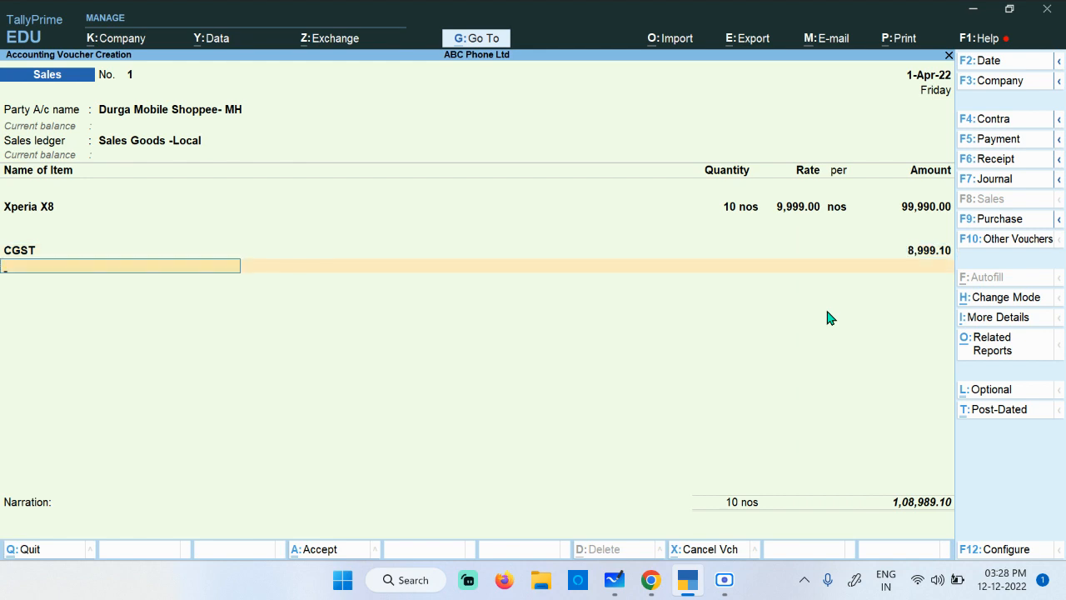
pyautogui.press('Down')
pyautogui.press('Down')
pyautogui.press('Down')
pyautogui.press('Down')
pyautogui.press('Down')
pyautogui.press('Down')
pyautogui.press('Down')
pyautogui.press('Return')
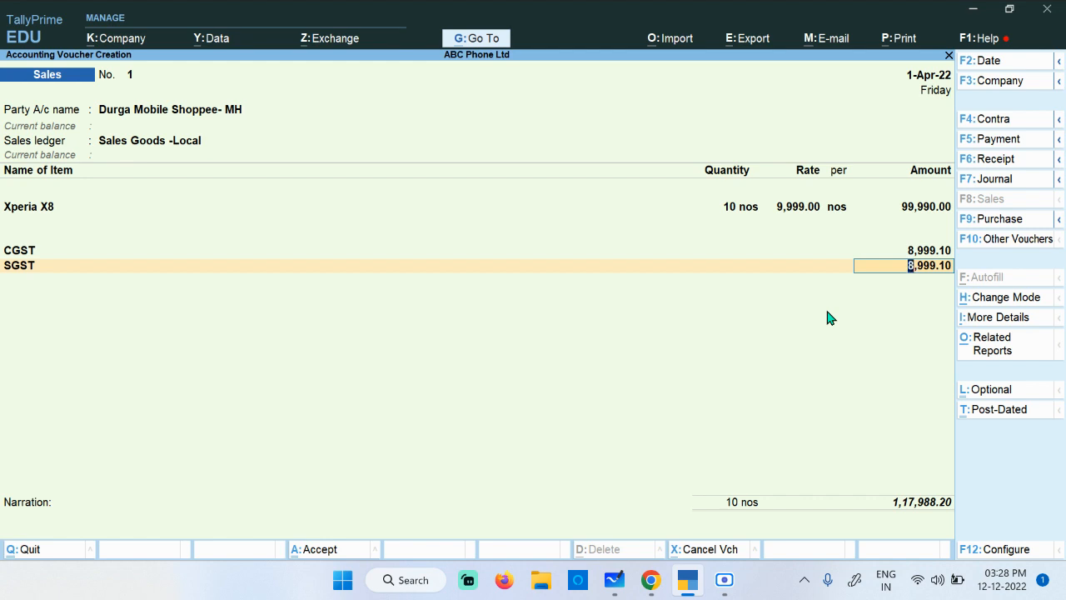
pyautogui.press('Return')
# - Record the party's bill as New Ref Sal/DMS/123 with the default credit period and save the sales voucher without a narration
pyautogui.press('Return')
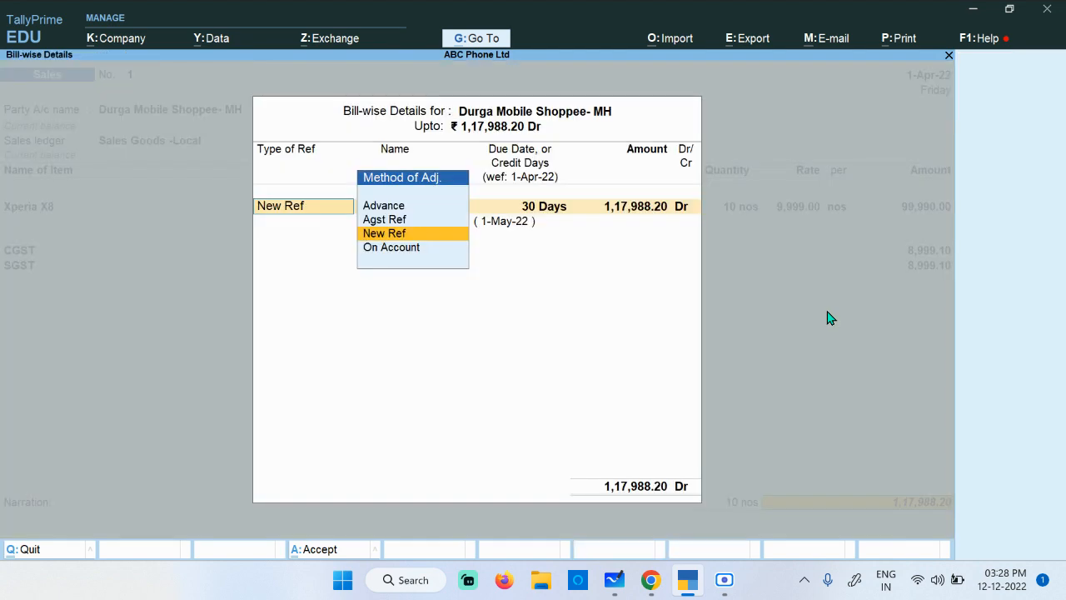
pyautogui.press('Return')
pyautogui.write('Sal')
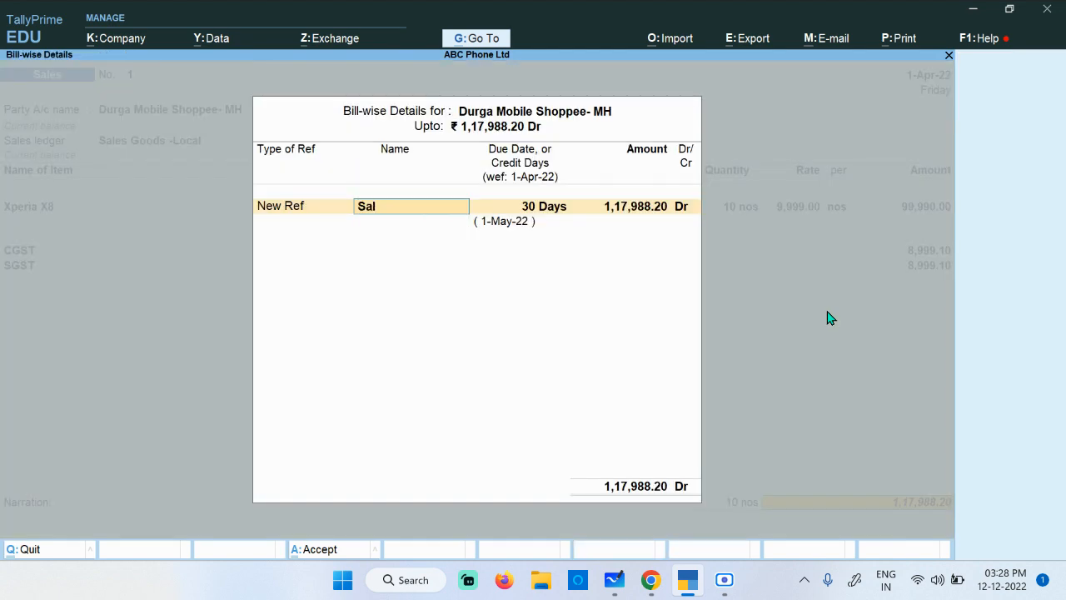
pyautogui.write('/DMS/123')
pyautogui.press('Return')
pyautogui.press('Return')
pyautogui.press('Return')
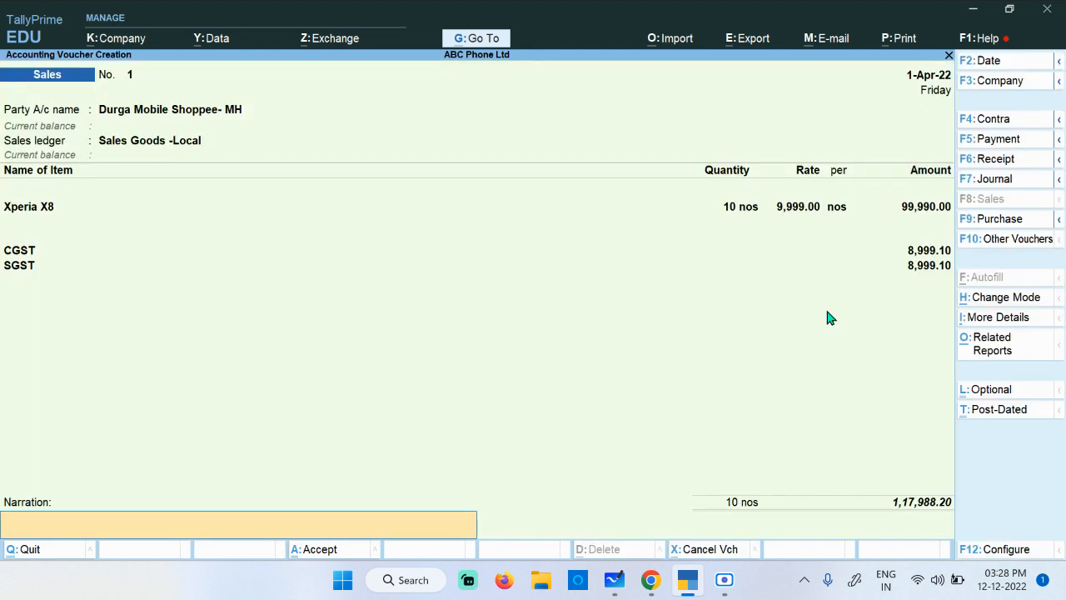
pyautogui.press('Return')
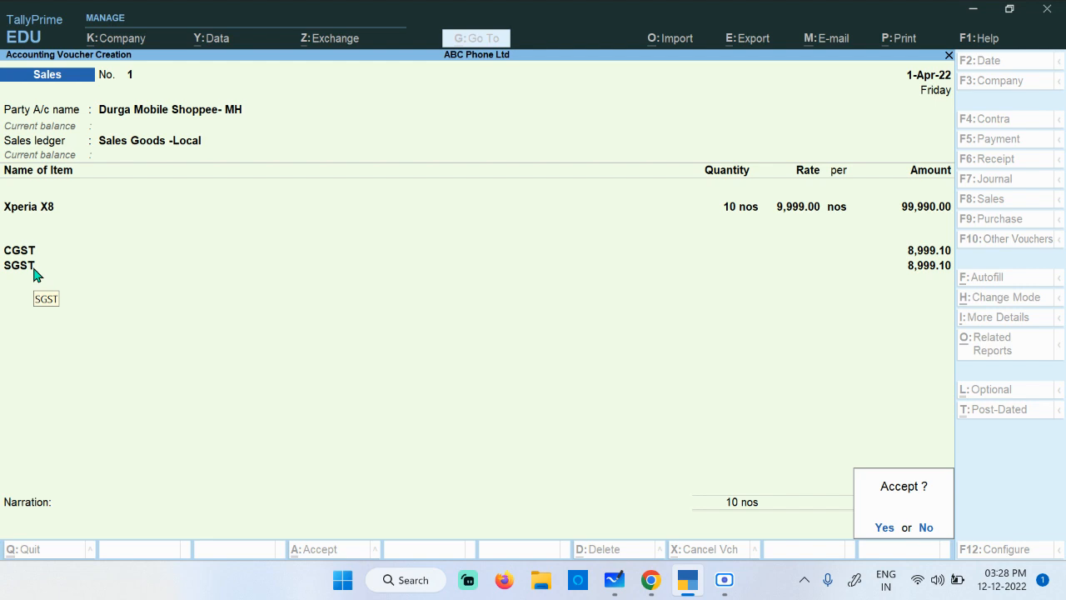
pyautogui.press('y')
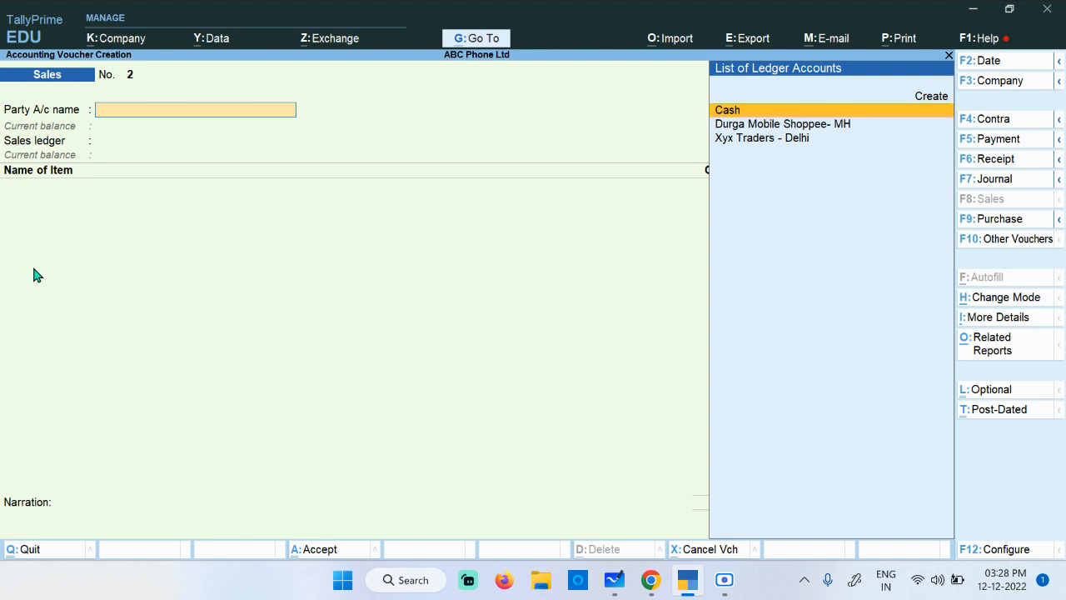
# - Set the party account of the new sales voucher to Xyx Traders - Delhi
pyautogui.press('Down')
pyautogui.press('Down')
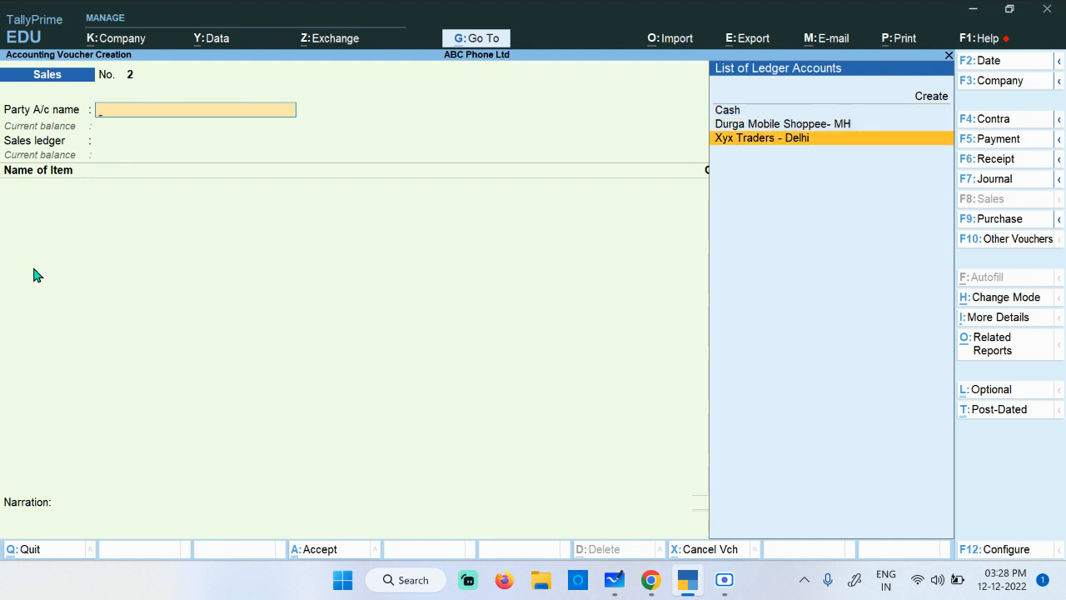
pyautogui.press('Return')
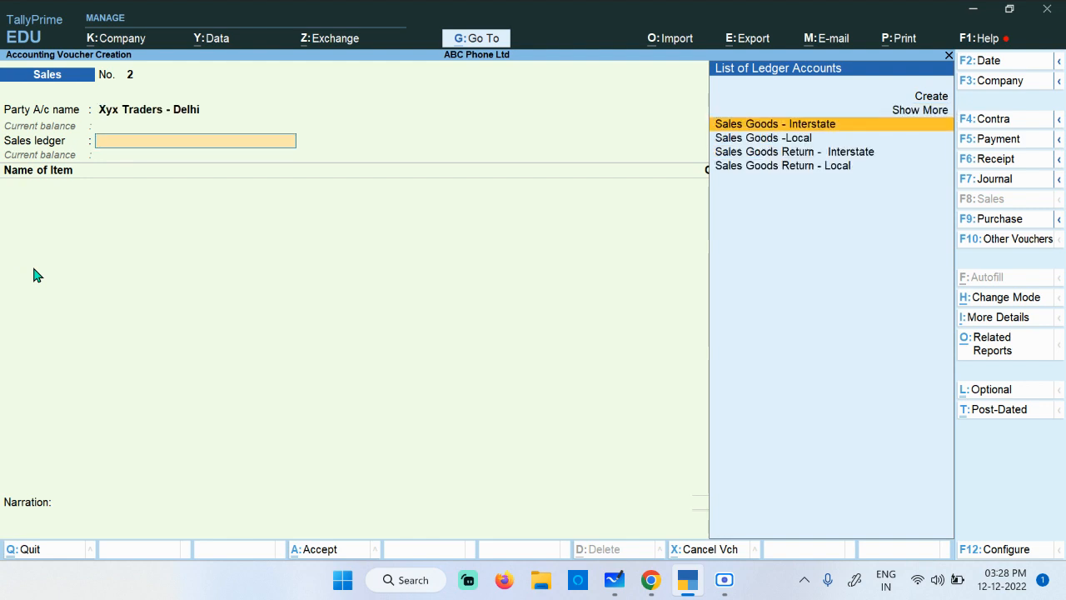
# - Review the available sales ledgers and choose Sales Goods - Interstate for the Delhi party's voucher
pyautogui.press('Down')
pyautogui.press('Down')
pyautogui.press('Down')
pyautogui.press('Up')
pyautogui.press('Up')
pyautogui.press('Up')
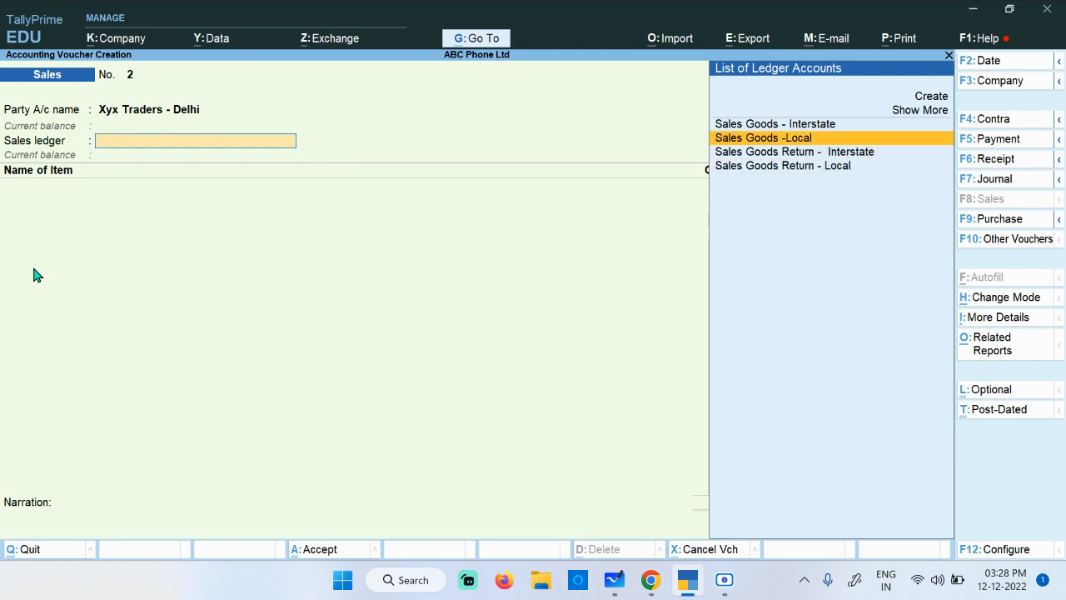
pyautogui.press('Down')
pyautogui.press('Down')
pyautogui.press('Down')
pyautogui.press('Up')
pyautogui.press('Up')
pyautogui.press('Up')
pyautogui.press('Down')
pyautogui.press('Up')
pyautogui.press('Down')
pyautogui.press('Up')
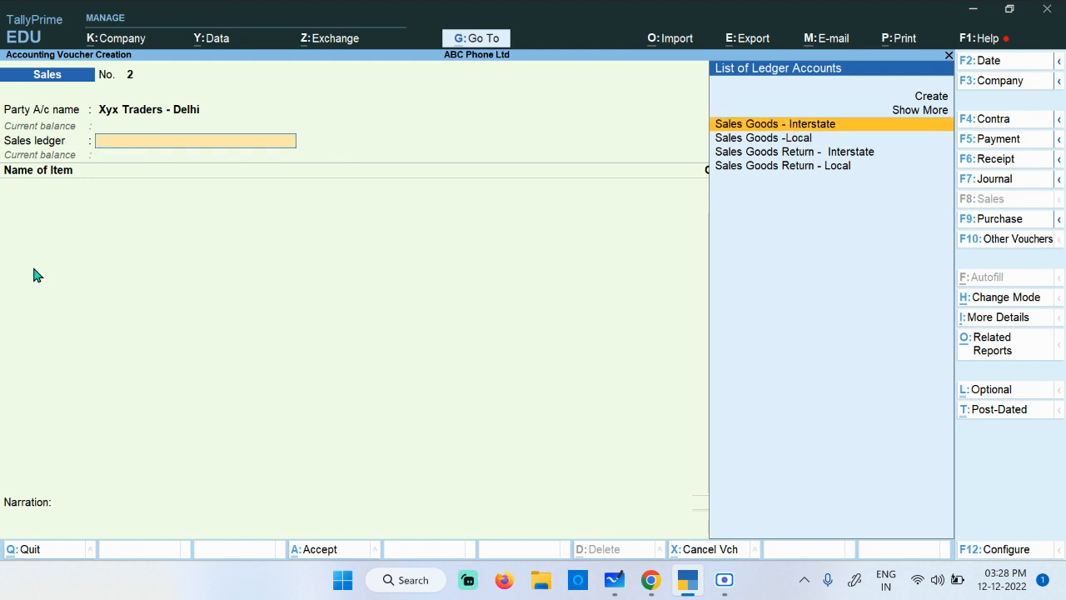
pyautogui.press('Return')
# - Add Xperia X8 to the interstate voucher with a quantity of 10 nos at the default rate and end the item list
pyautogui.press('Down')
pyautogui.press('Down')
pyautogui.press('Return')
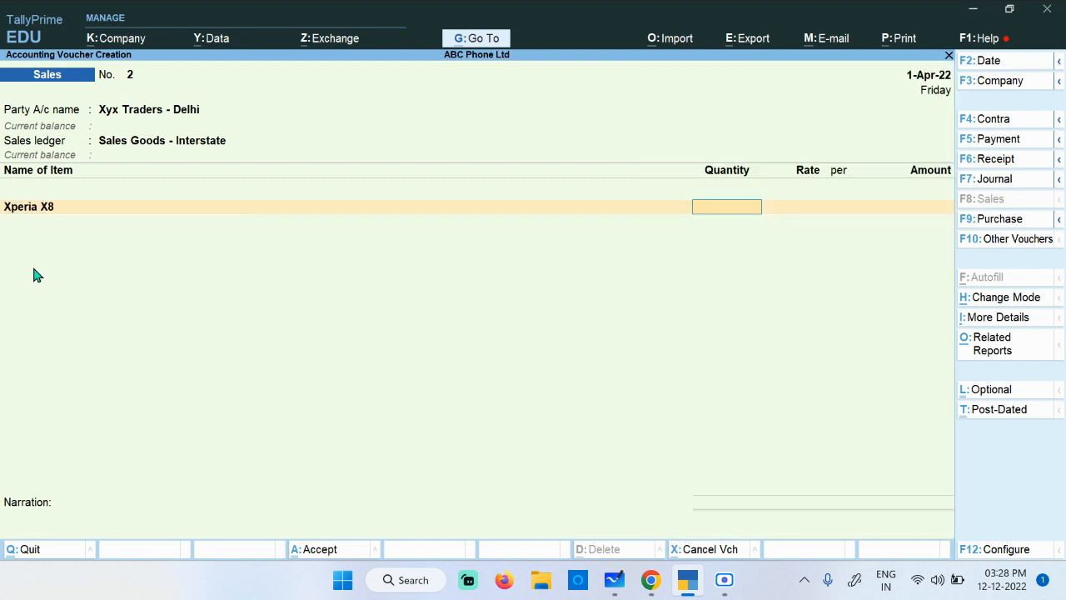
pyautogui.write('10')
pyautogui.press('Return')
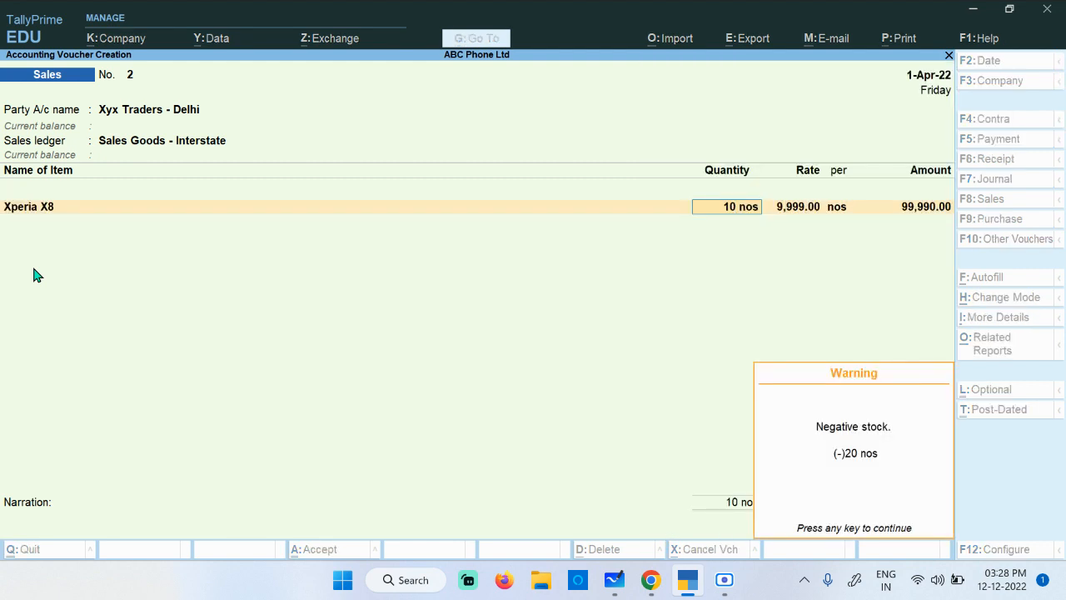
pyautogui.press('Return')
pyautogui.press('Return')
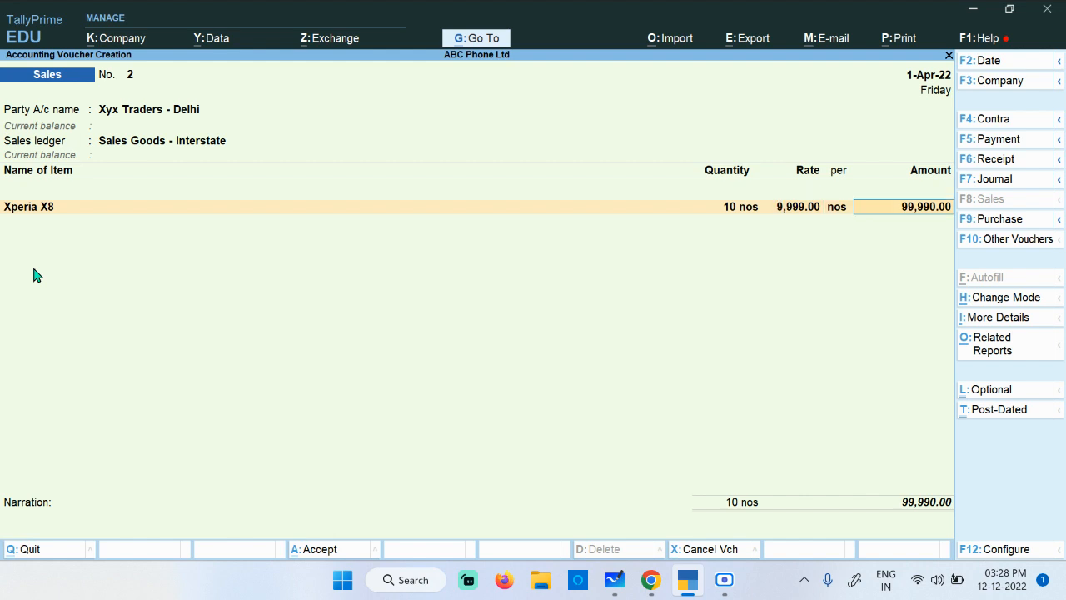
pyautogui.press('Return')
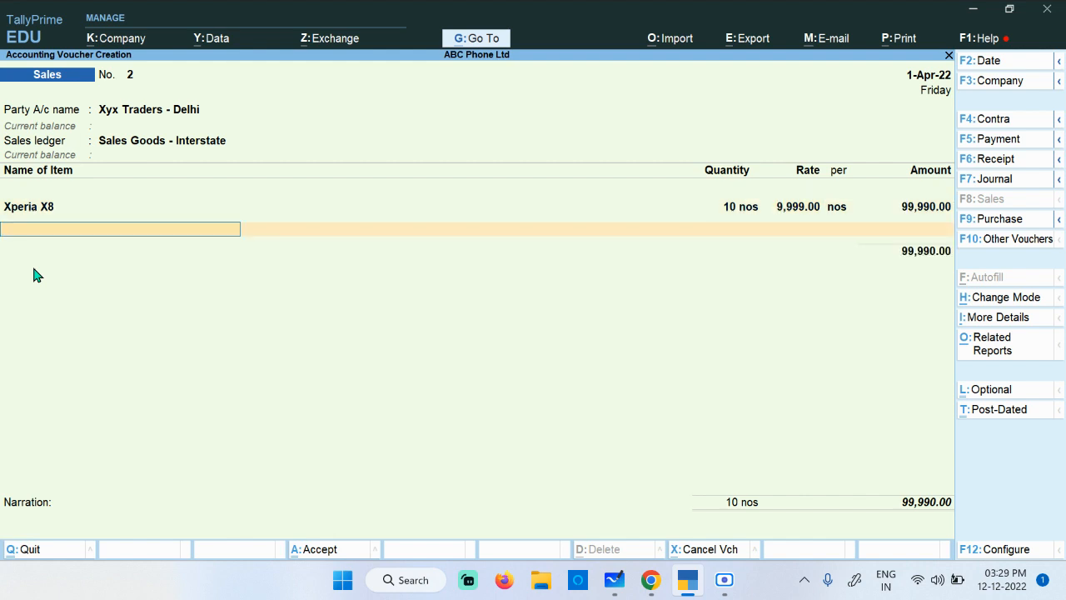
pyautogui.press('Return')
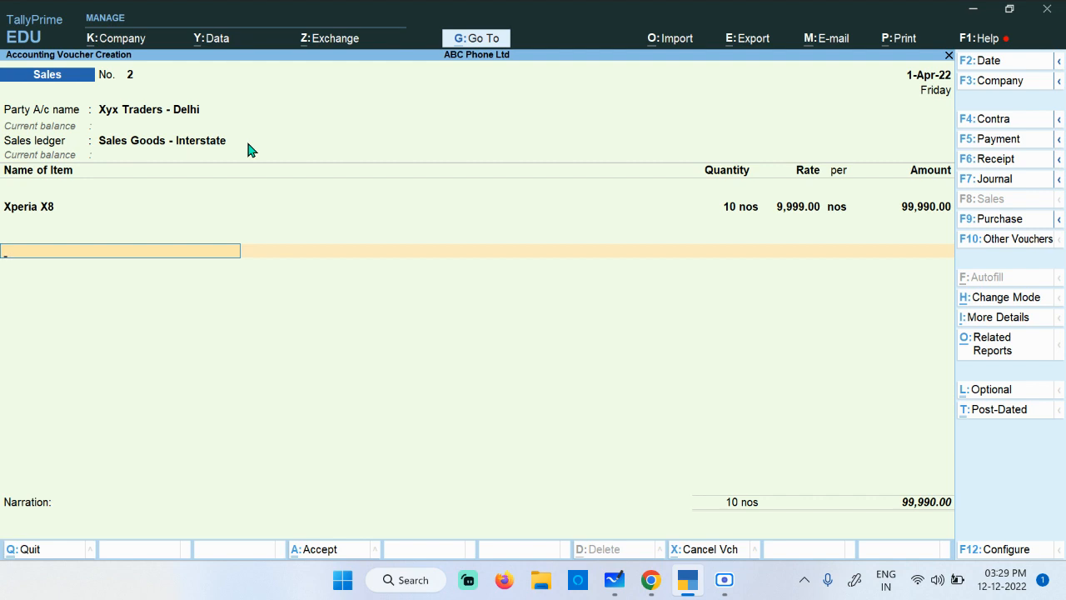
# - Add the IGST ledger below the item with its automatically calculated amount
pyautogui.press('space')
pyautogui.press('Down')
pyautogui.press('Down')
pyautogui.press('Down')
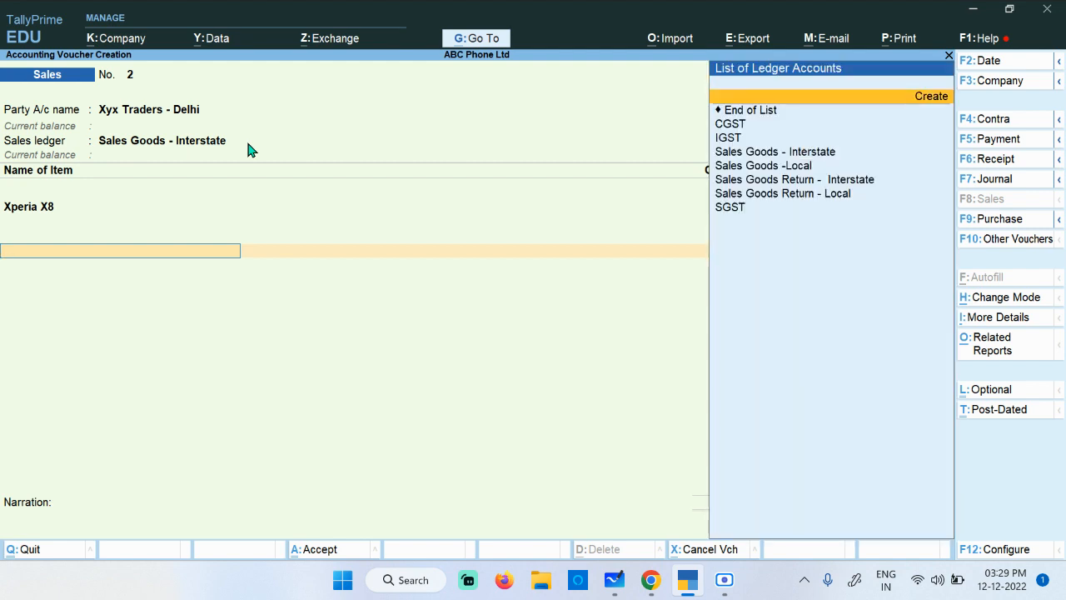
pyautogui.press('Return')
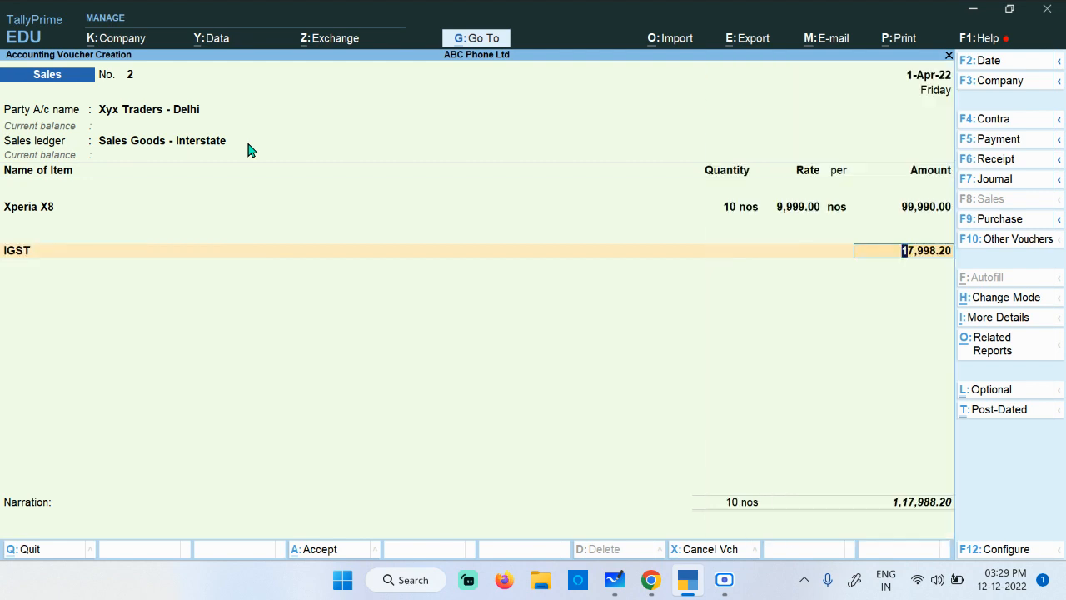
pyautogui.press('Return')
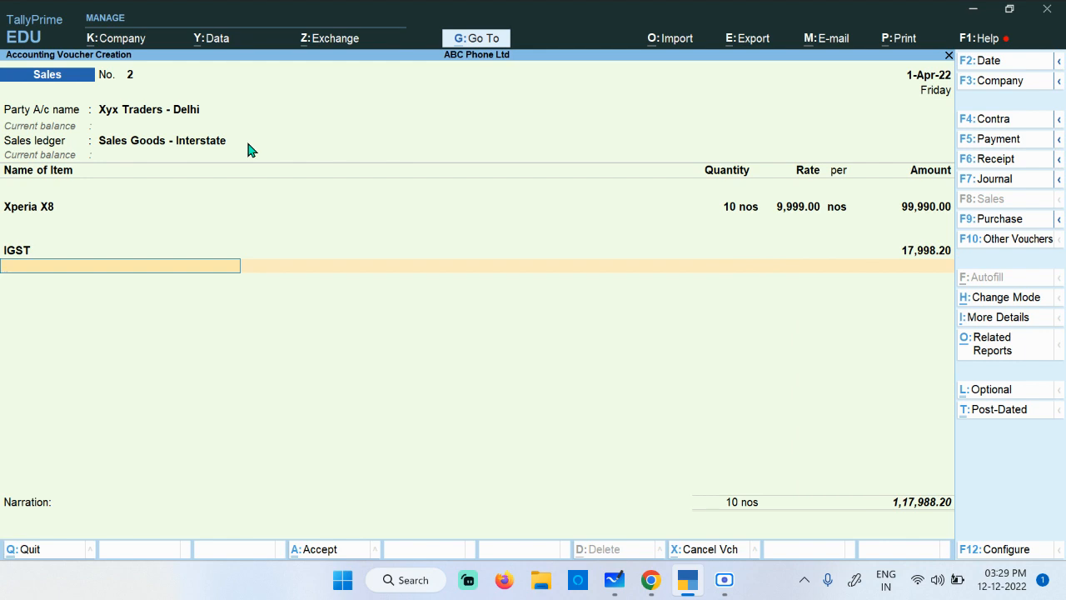
# - Try the CGST ledger in place of IGST on the interstate sales voucher
pyautogui.press('BackSpace')
pyautogui.press('space')
pyautogui.press('BackSpace')
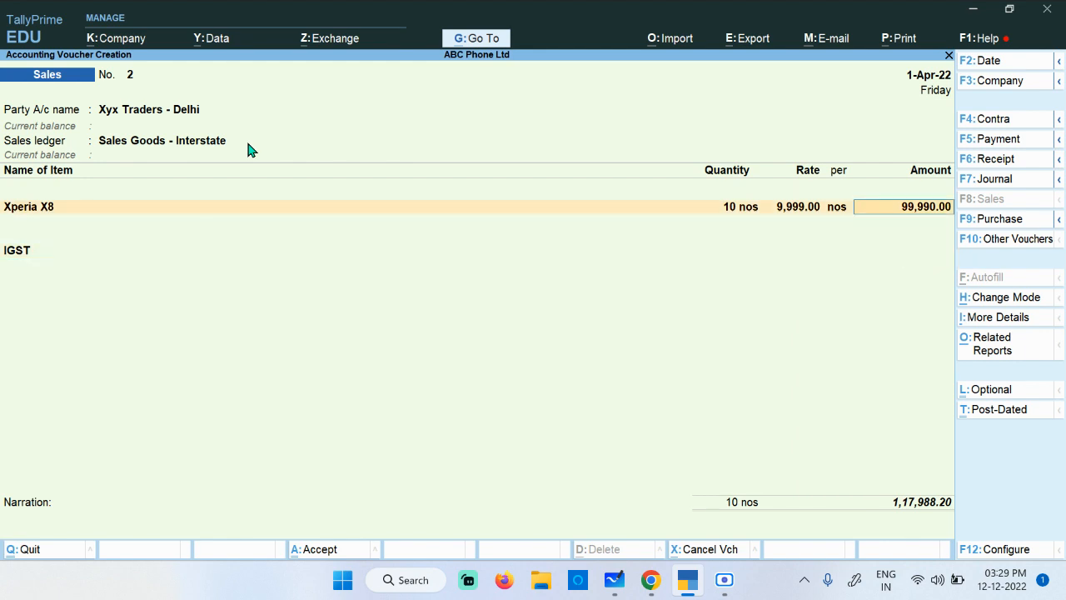
pyautogui.press('Return')
pyautogui.press('Return')
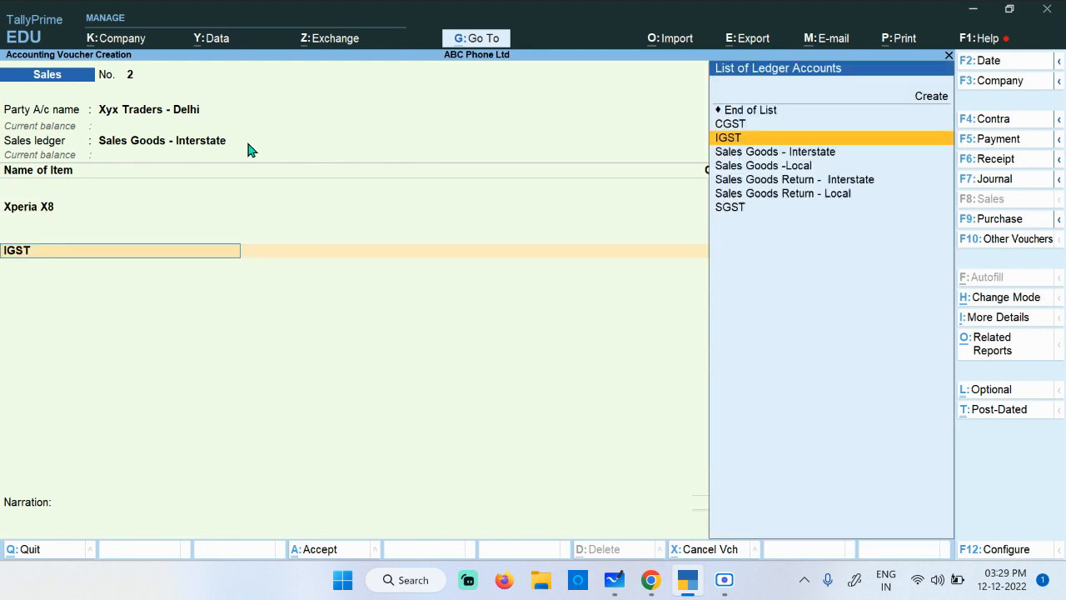
pyautogui.press('Up')
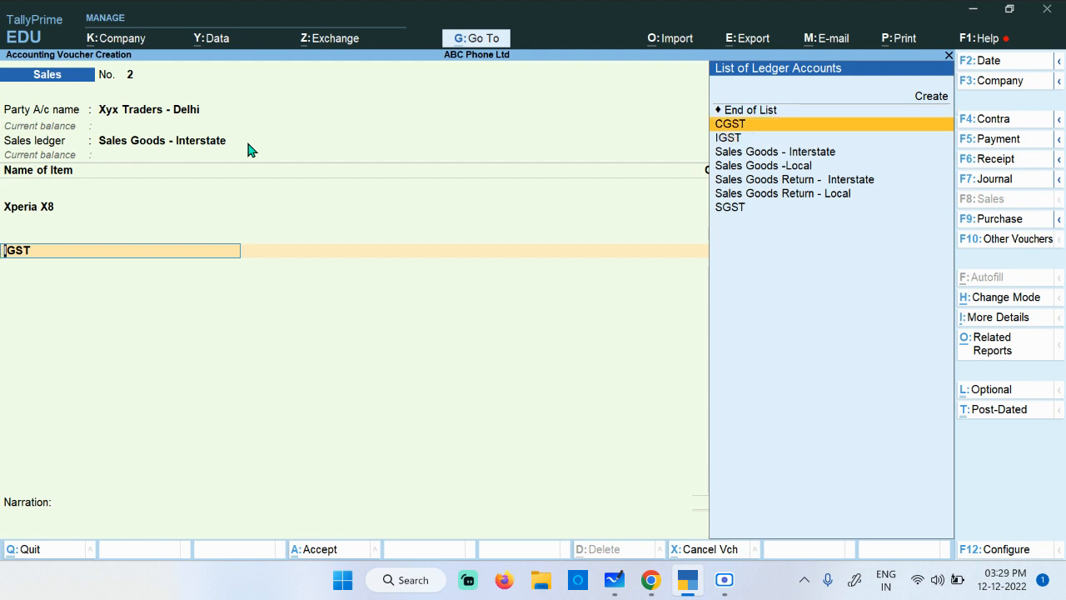
pyautogui.press('Return')
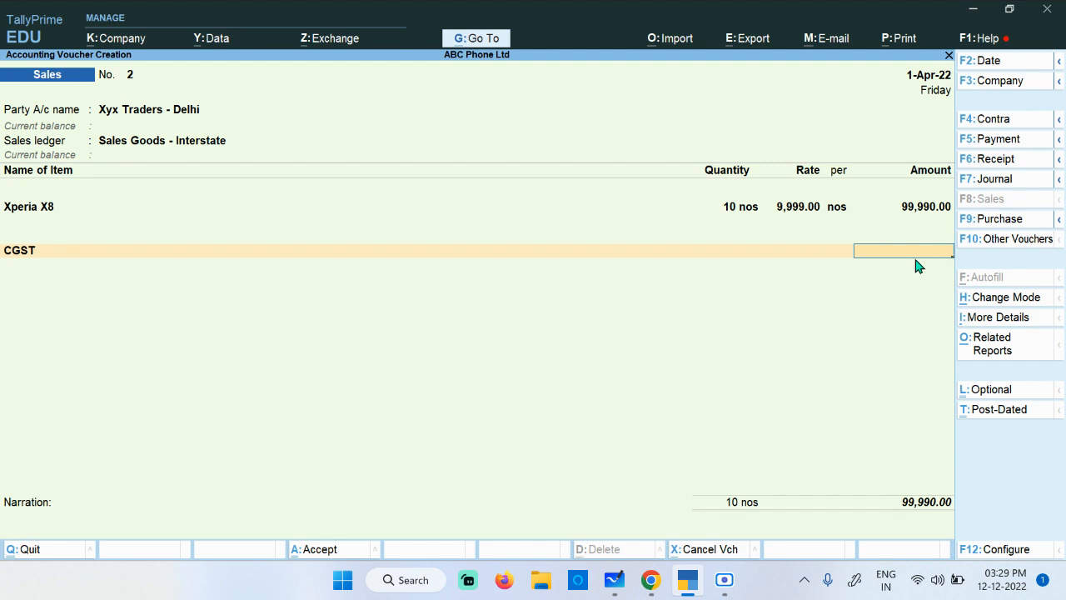
# - Change the voucher's tax ledger from CGST to IGST, keep the calculated amount, and end the ledger list
pyautogui.press('BackSpace')
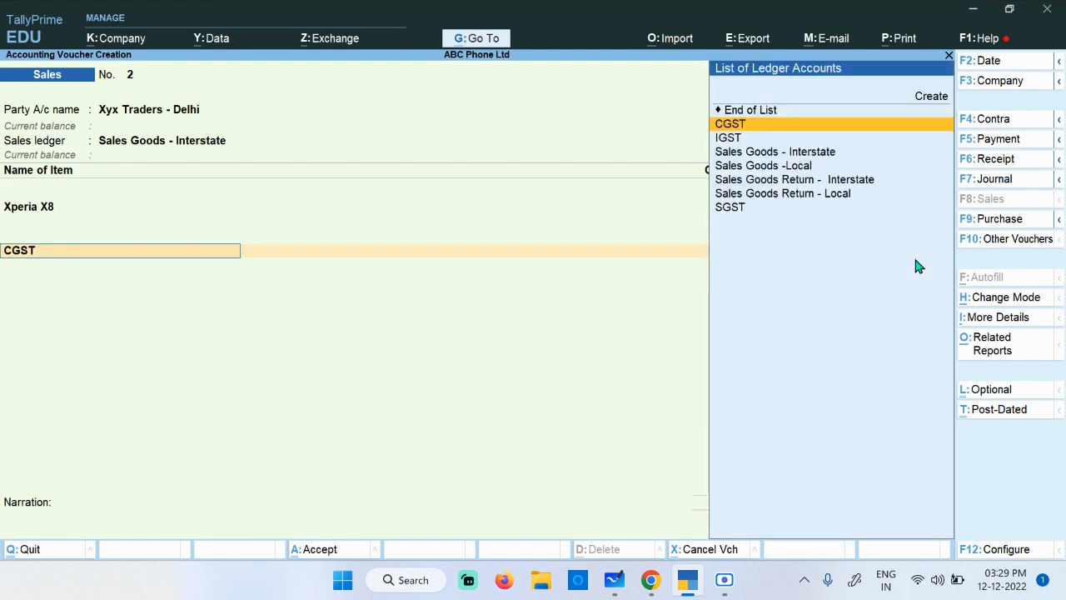
pyautogui.press('Down')
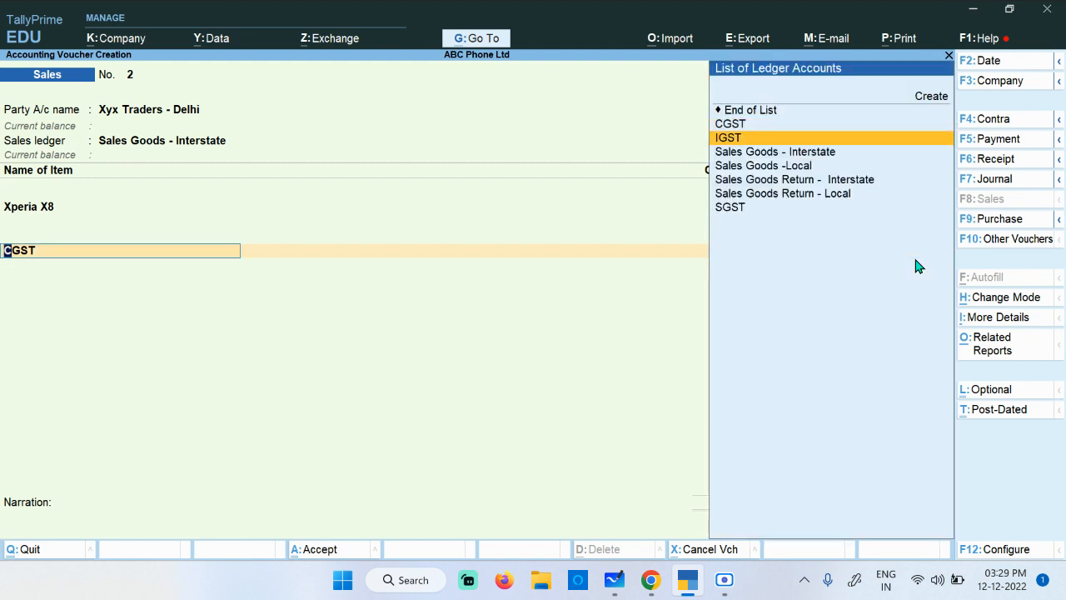
pyautogui.press('Return')
pyautogui.press('Return')
pyautogui.press('Return')
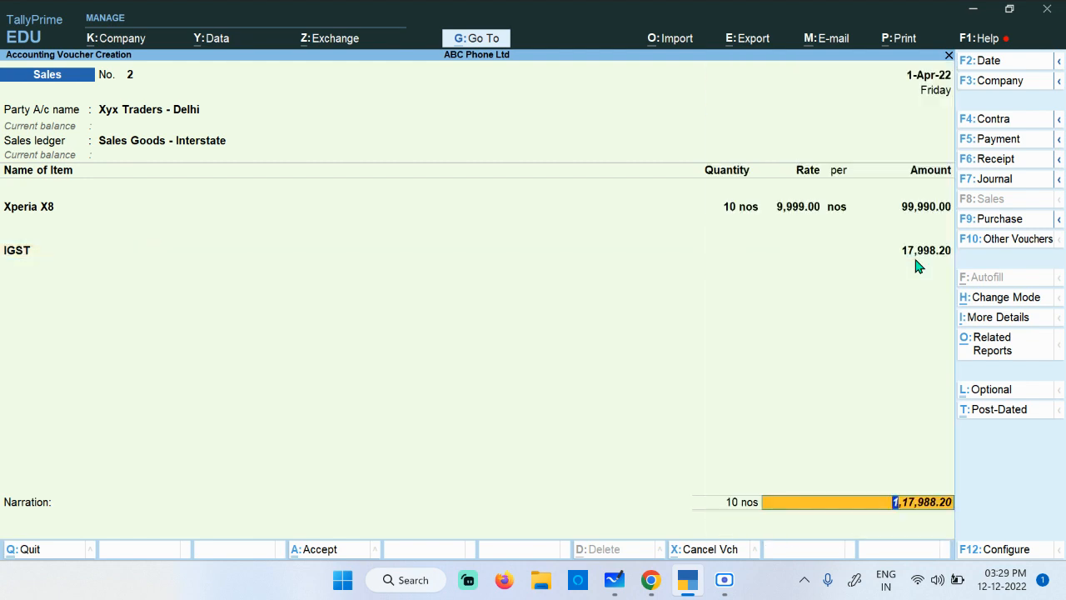
# - Record the Delhi party's bill under the new reference Sale/xyz/123 and leave the voucher's narration blank
pyautogui.press('Return')
pyautogui.press('Return')
pyautogui.write('Sale/xyz/123')
pyautogui.press('Return')
pyautogui.press('Return')
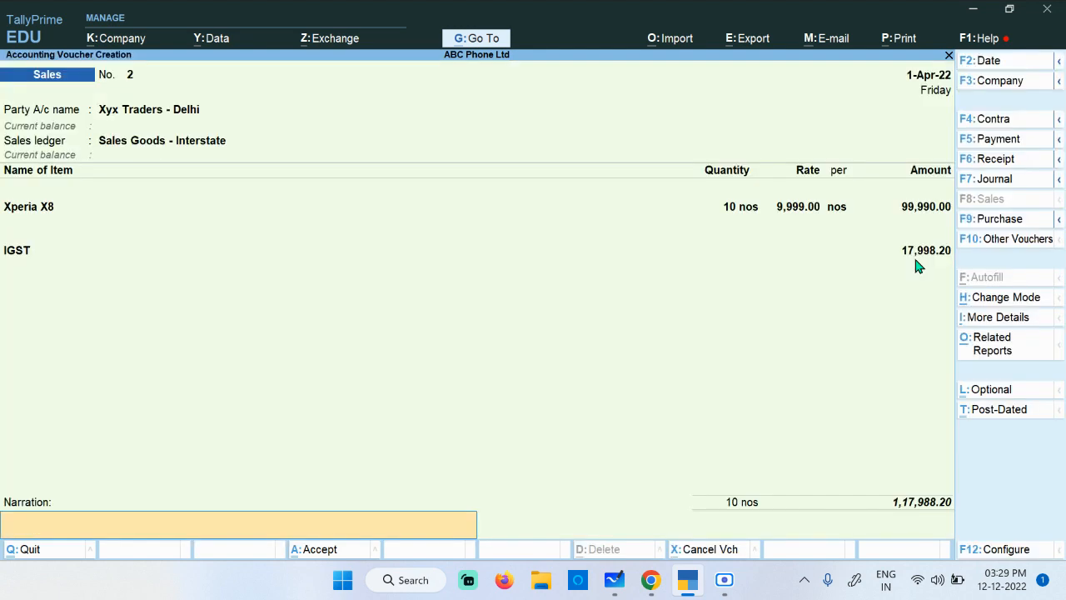
pyautogui.press('Return')
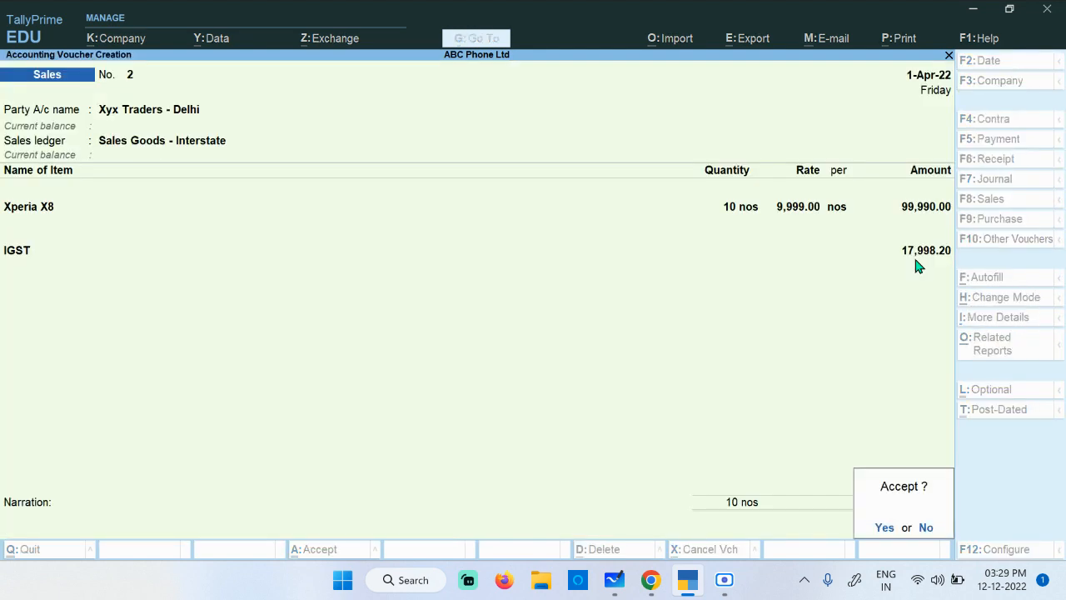